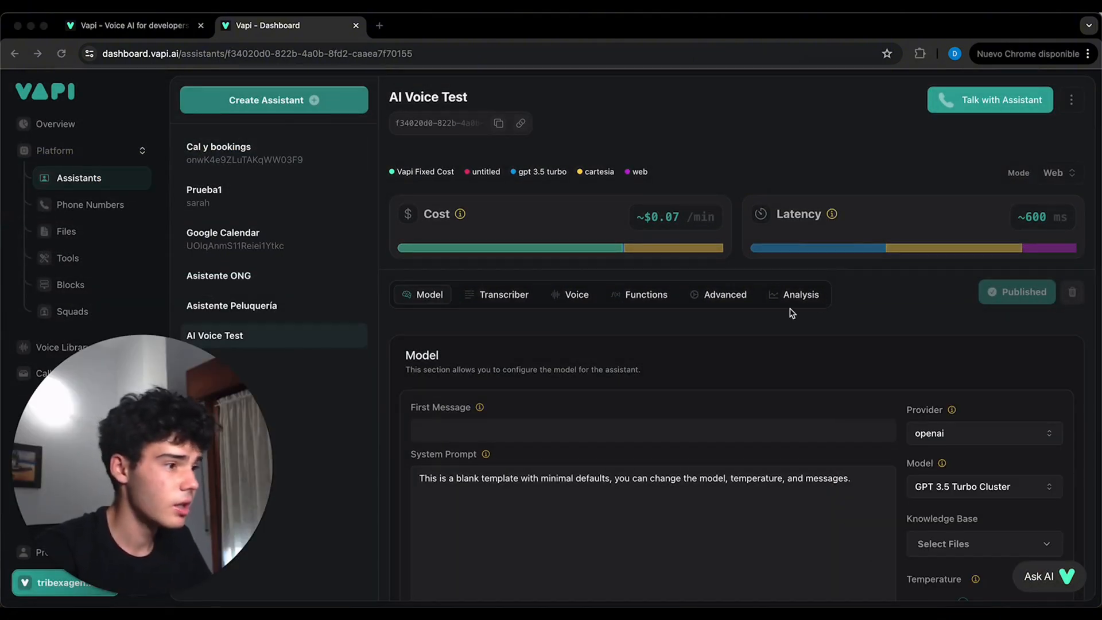
- Set the AI Voice Test assistant's model temperature to 0.2 and publish the change
{"action": "scroll", "coordinate": [746, 310], "scroll_direction": "down", "scroll_amount": 1}
{"action": "left_click", "coordinate": [465, 425]}
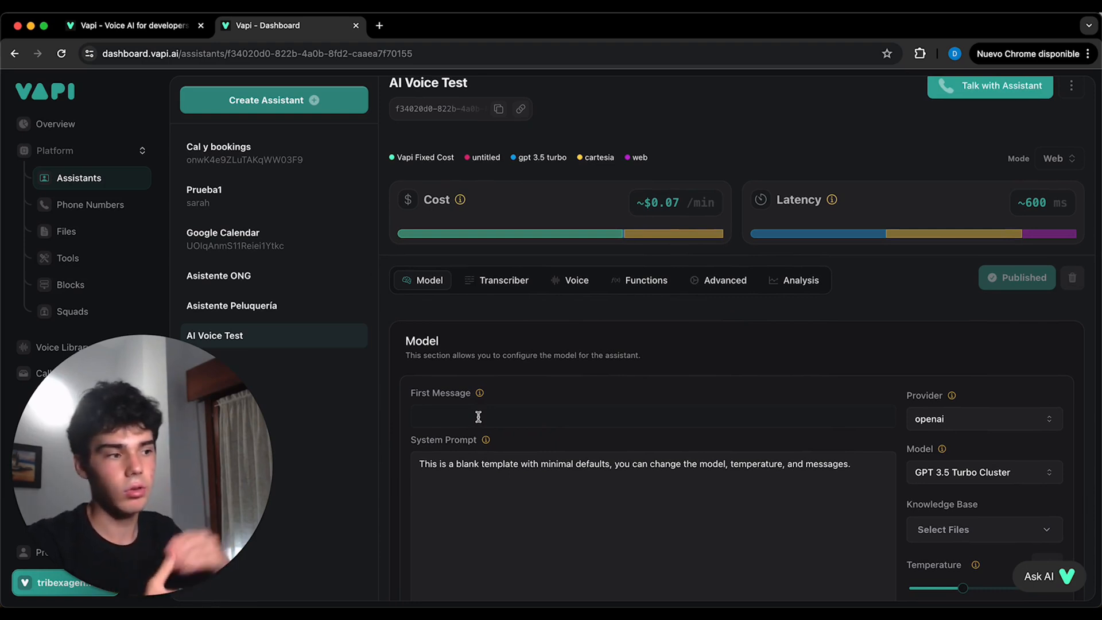
{"action": "scroll", "coordinate": [505, 409], "scroll_direction": "down", "scroll_amount": 1}
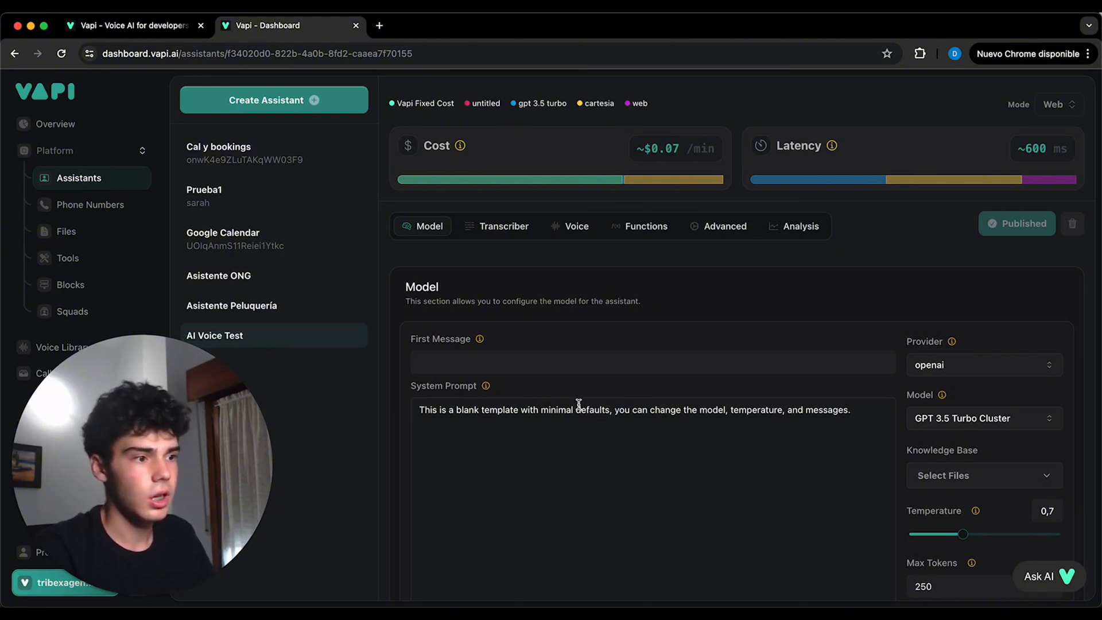
{"action": "scroll", "coordinate": [954, 364], "scroll_direction": "down", "scroll_amount": 2}
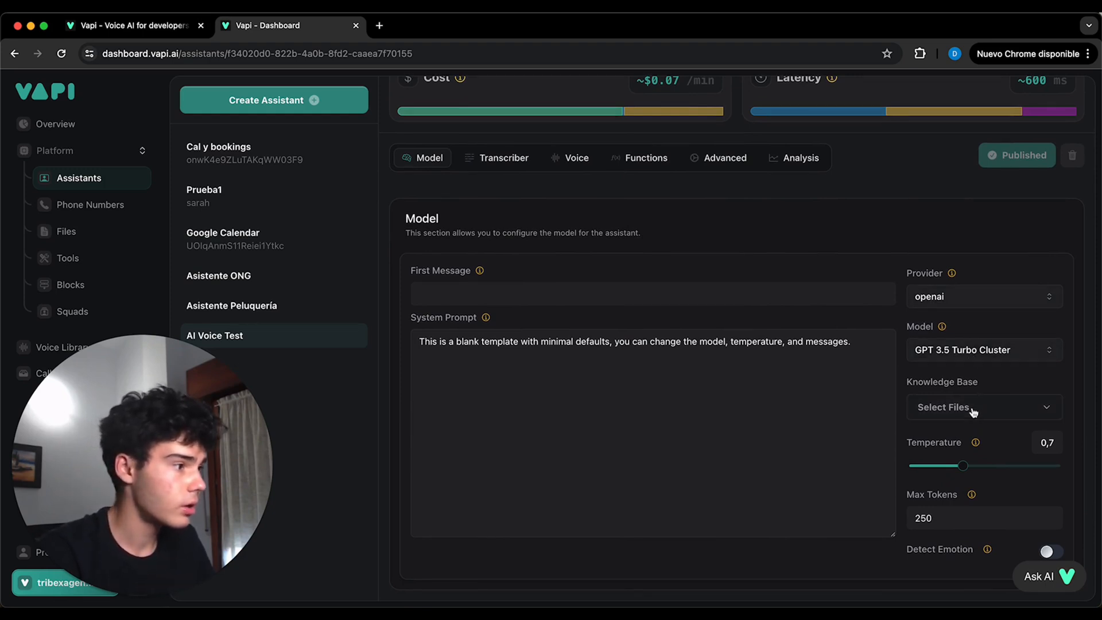
{"action": "left_click_drag", "start_coordinate": [964, 472], "coordinate": [925, 474]}
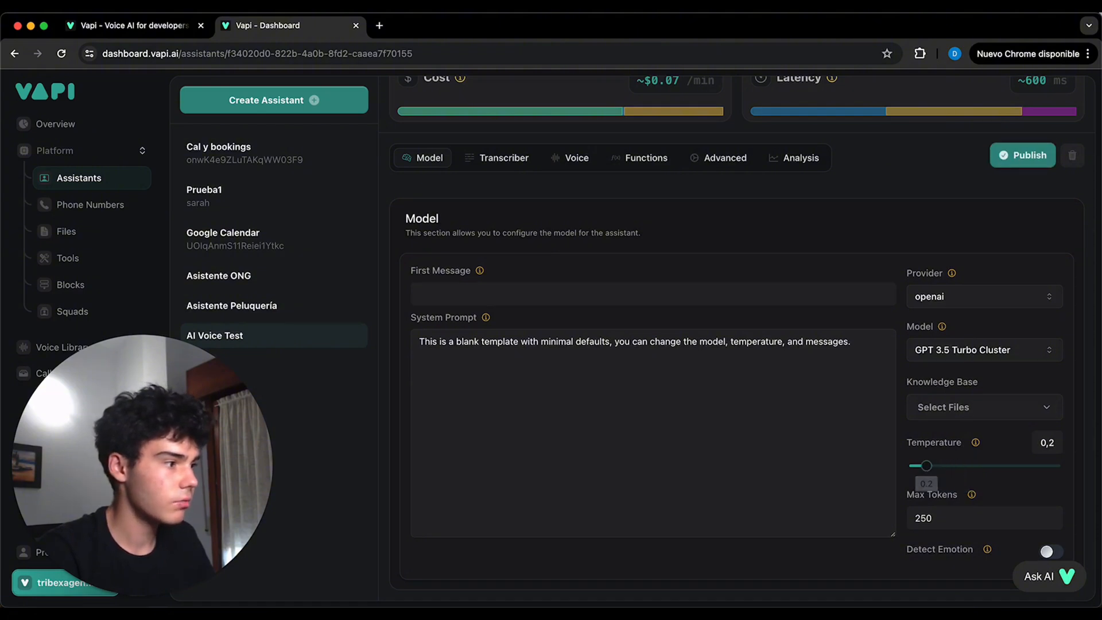
{"action": "left_click", "coordinate": [1026, 158]}
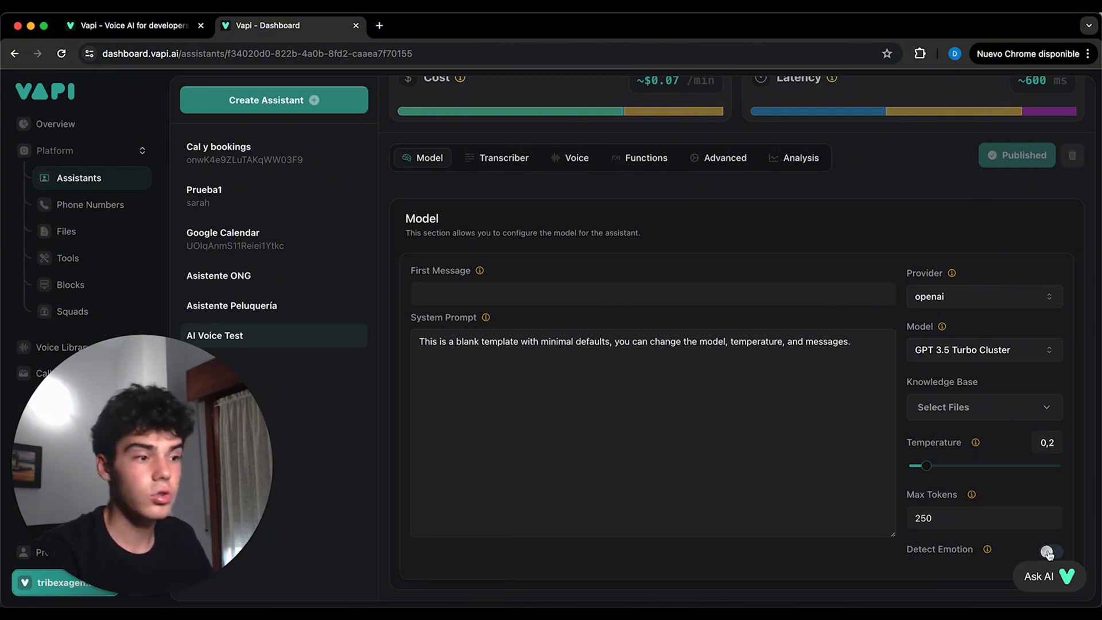
- Go through the assistant's transcriber and voice settings and set the voice's background sound to Off
{"action": "left_click", "coordinate": [514, 159]}
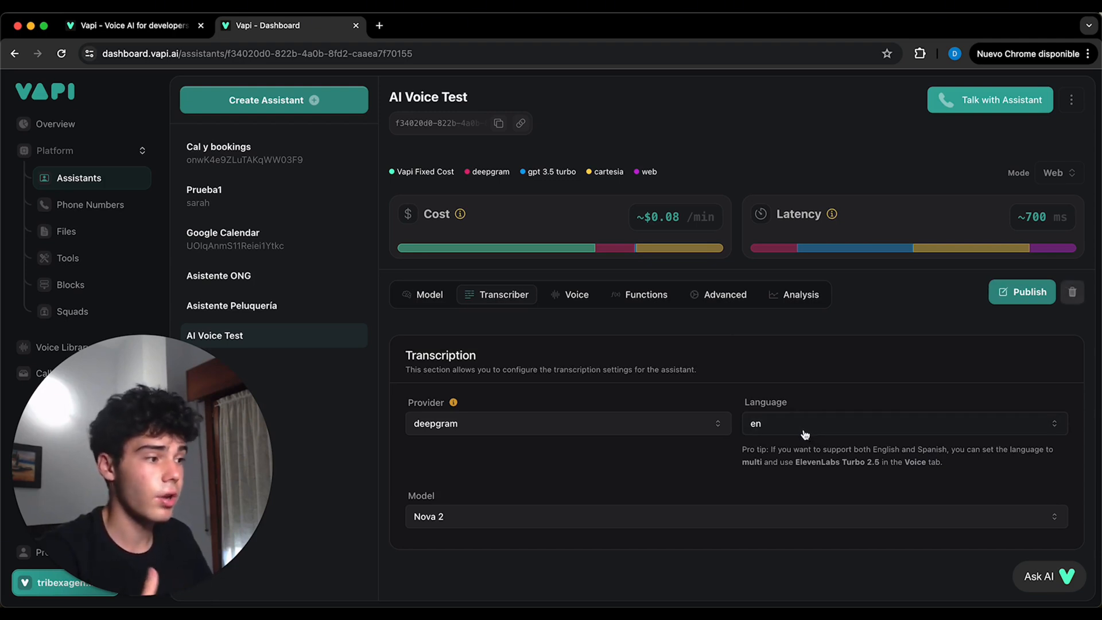
{"action": "left_click", "coordinate": [577, 295]}
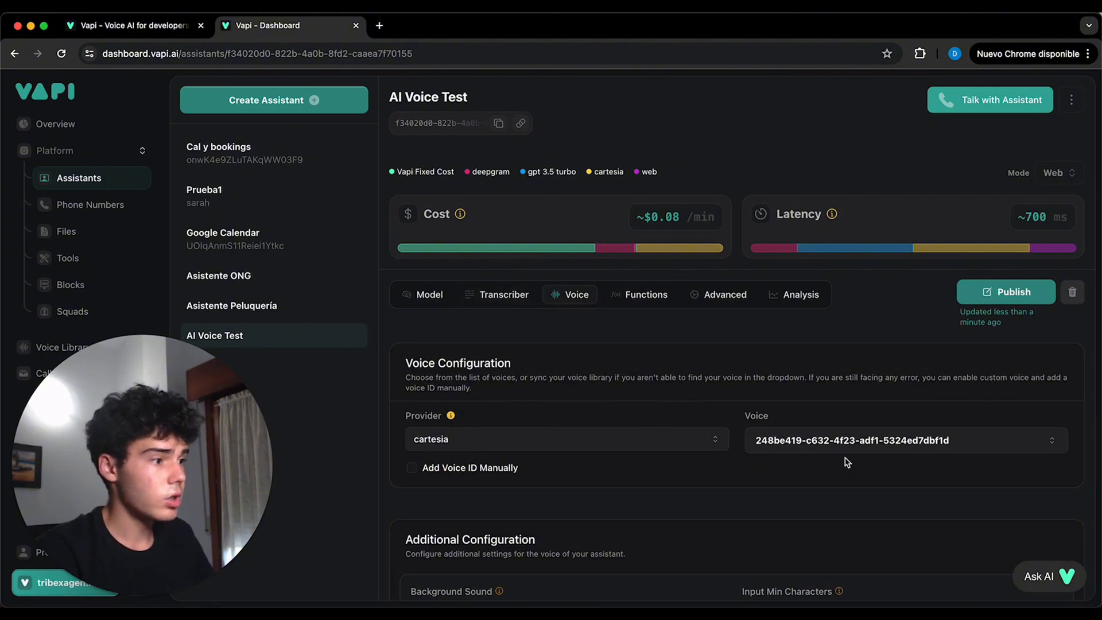
{"action": "scroll", "coordinate": [754, 429], "scroll_direction": "down", "scroll_amount": 1}
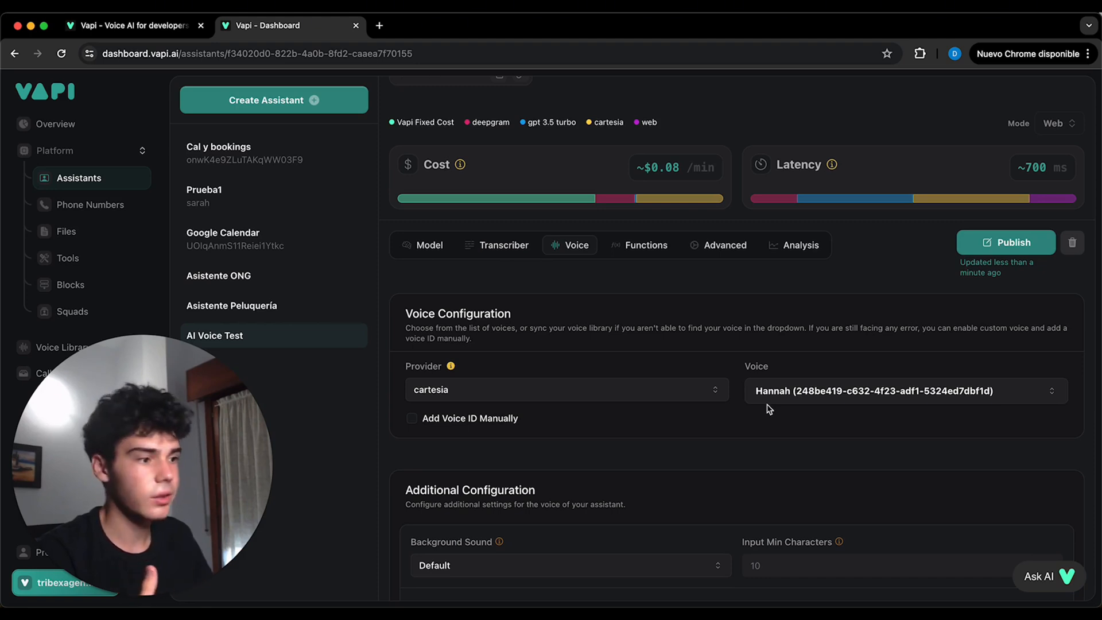
{"action": "scroll", "coordinate": [769, 409], "scroll_direction": "down", "scroll_amount": 5}
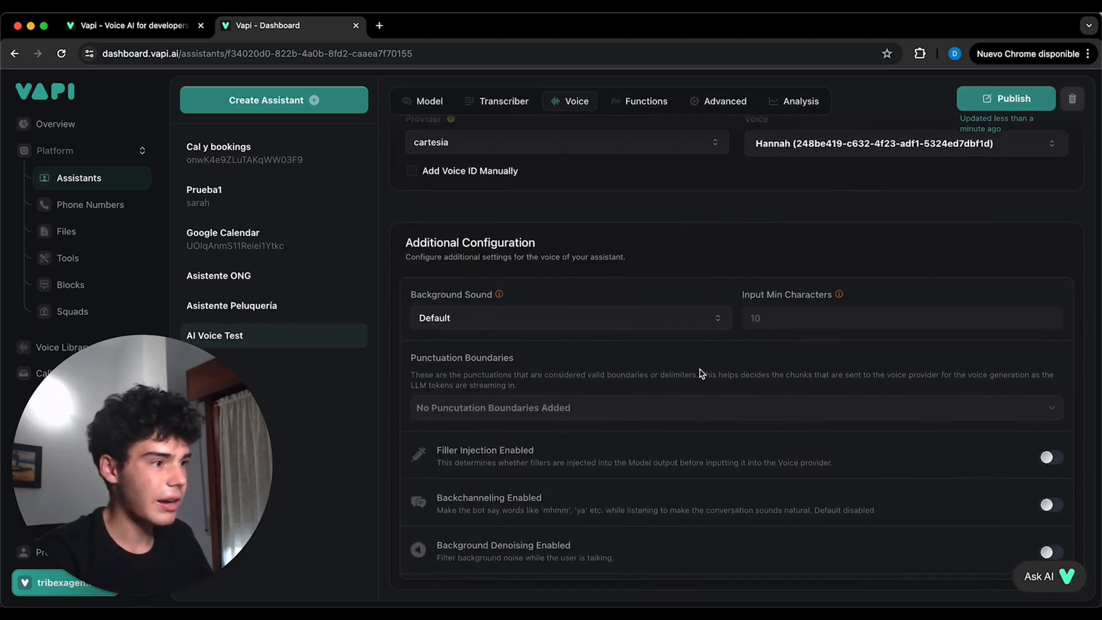
{"action": "left_click", "coordinate": [681, 329]}
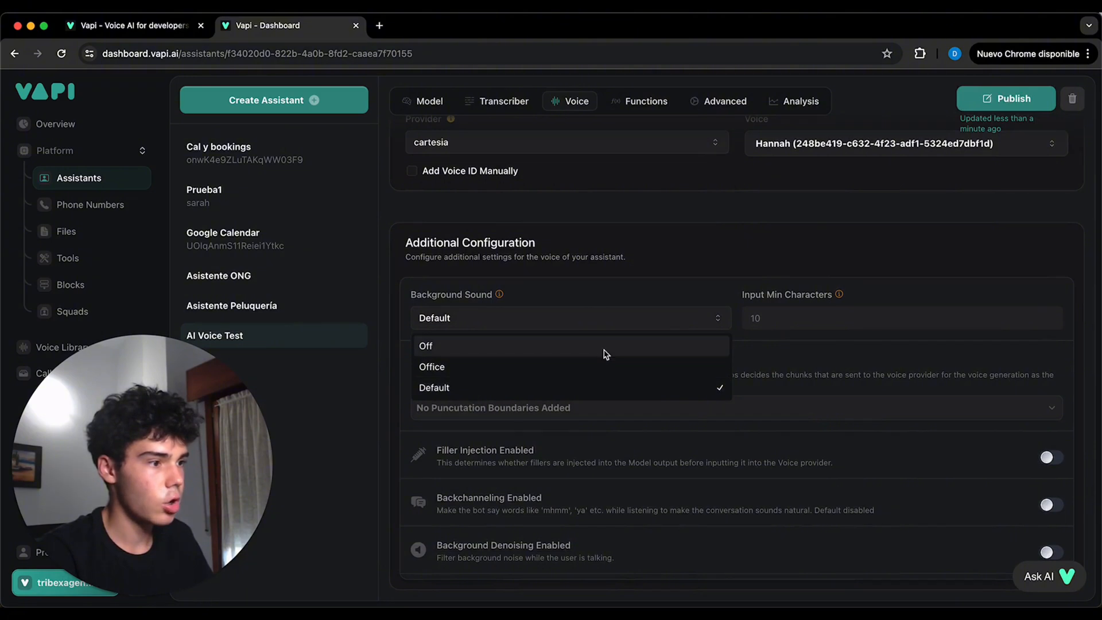
{"action": "left_click", "coordinate": [605, 351]}
{"action": "scroll", "coordinate": [642, 387], "scroll_direction": "up", "scroll_amount": 5}
- Examine the assistant's tools and predefined functions, its advanced privacy, pipeline and messaging settings, and its call analysis options
{"action": "left_click", "coordinate": [629, 295]}
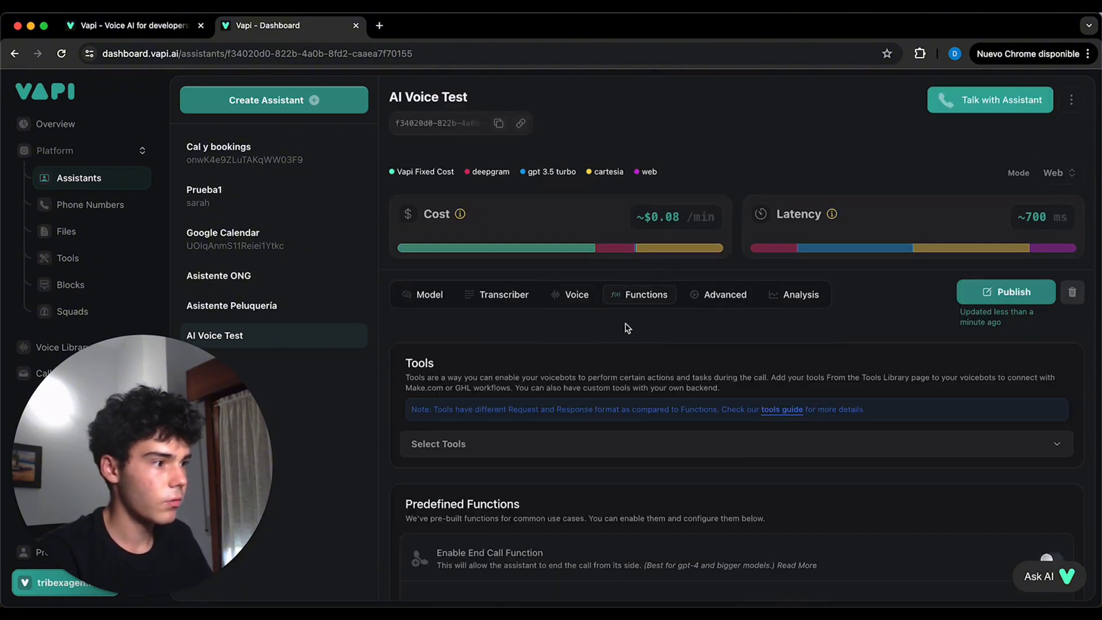
{"action": "scroll", "coordinate": [613, 350], "scroll_direction": "down", "scroll_amount": 2}
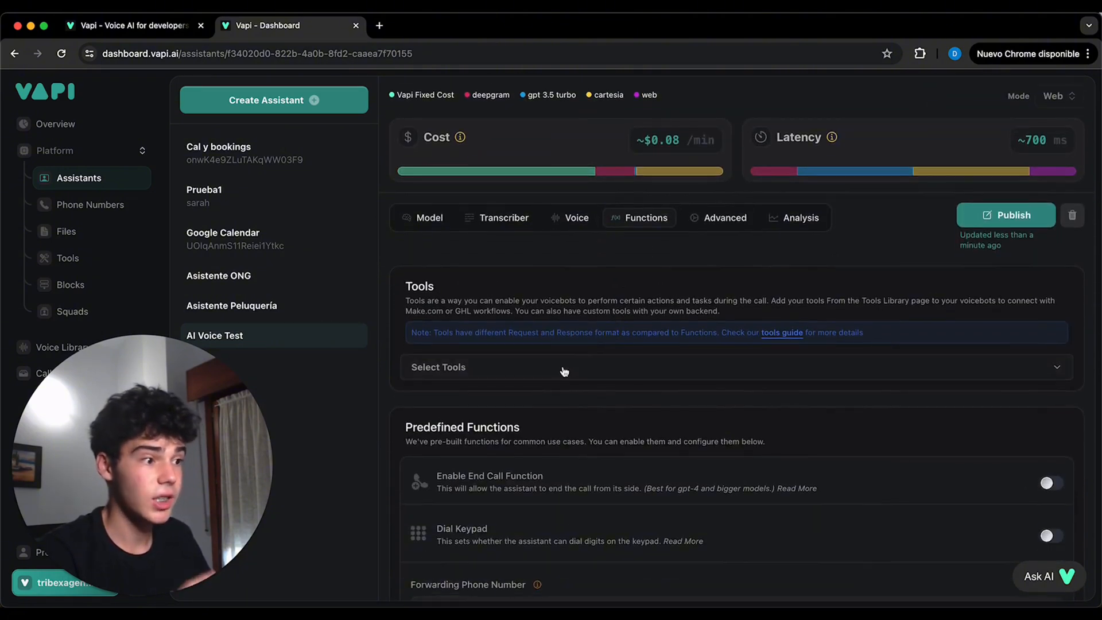
{"action": "scroll", "coordinate": [564, 371], "scroll_direction": "down", "scroll_amount": 6}
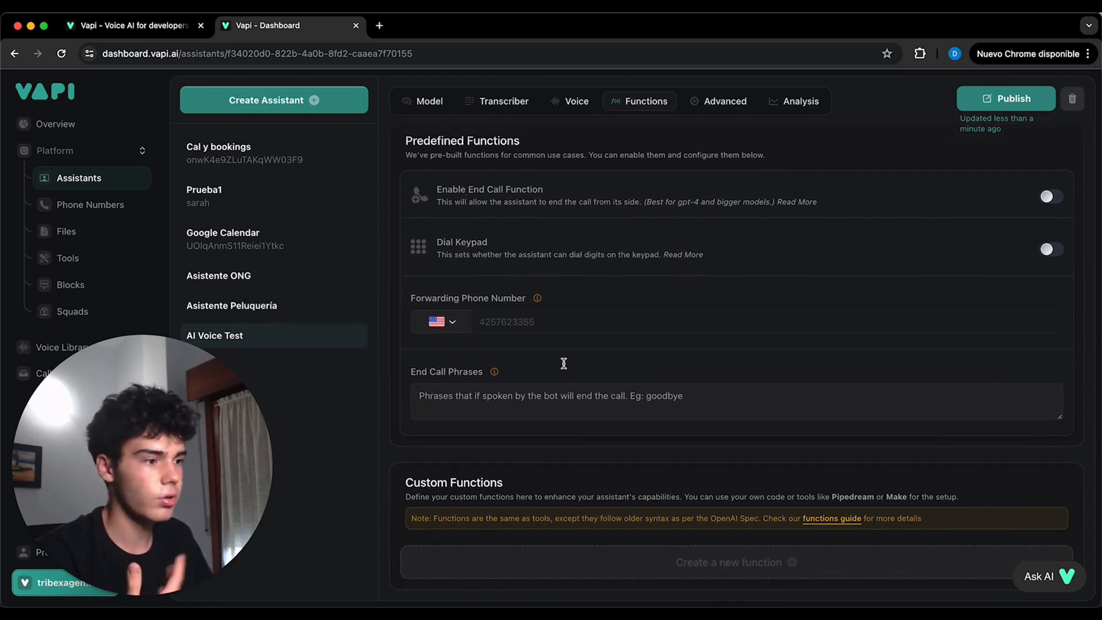
{"action": "scroll", "coordinate": [595, 326], "scroll_direction": "up", "scroll_amount": 8}
{"action": "left_click", "coordinate": [716, 301]}
{"action": "scroll", "coordinate": [628, 385], "scroll_direction": "down", "scroll_amount": 5}
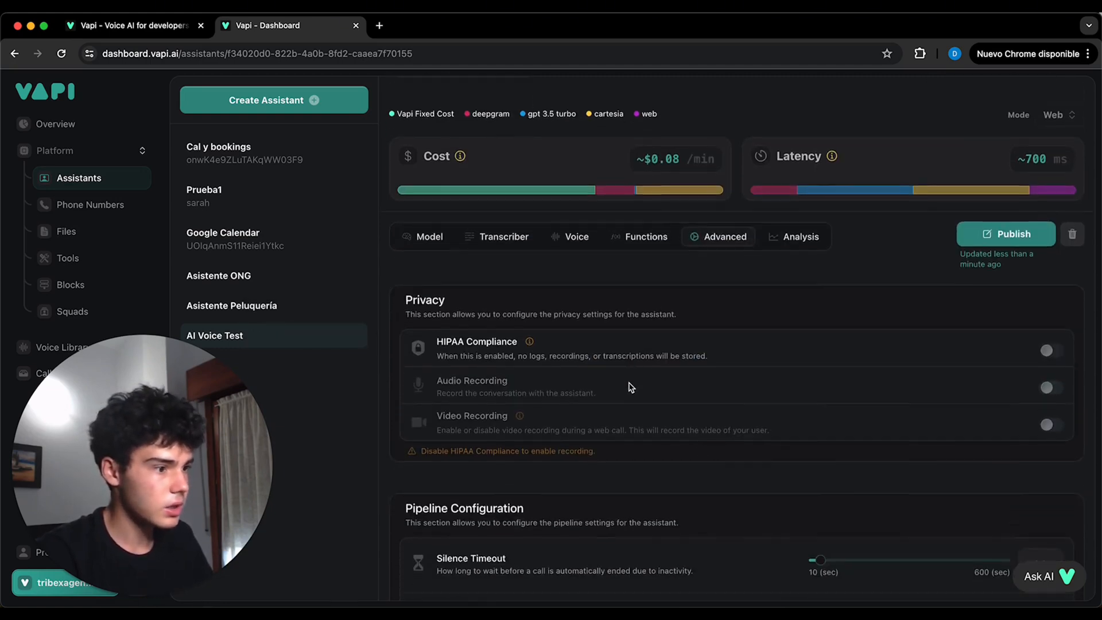
{"action": "scroll", "coordinate": [629, 381], "scroll_direction": "down", "scroll_amount": 7}
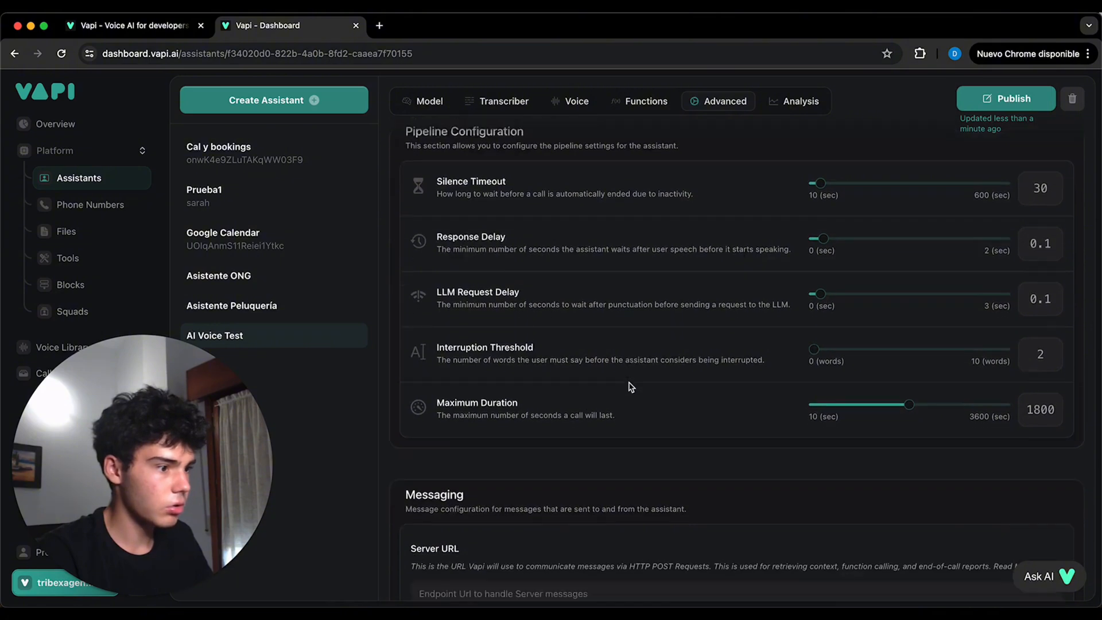
{"action": "scroll", "coordinate": [628, 381], "scroll_direction": "down", "scroll_amount": 5}
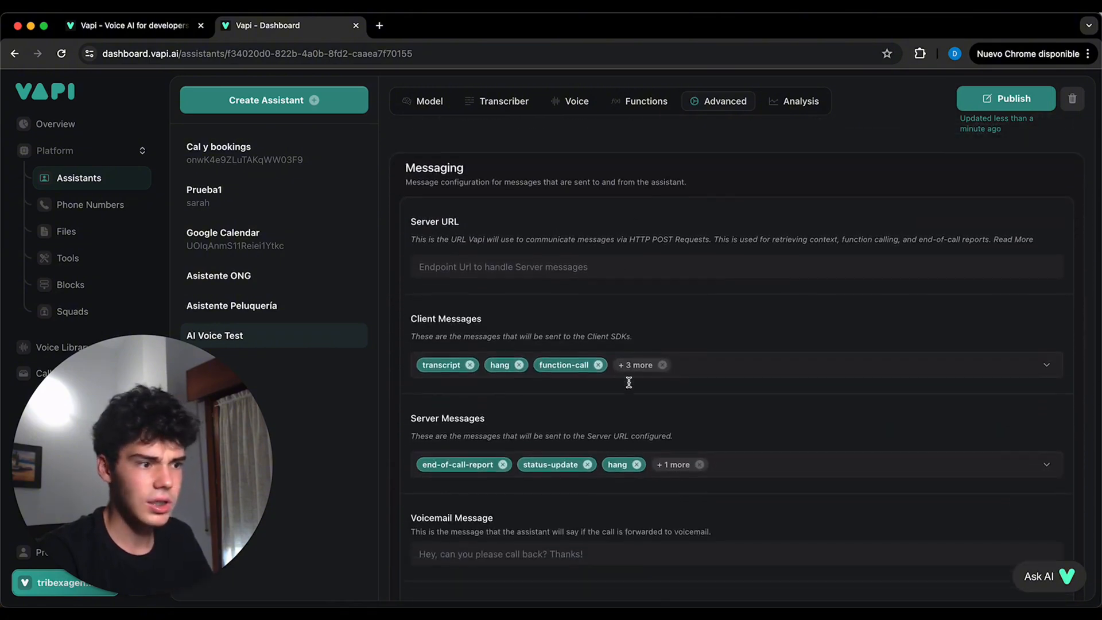
{"action": "scroll", "coordinate": [631, 386], "scroll_direction": "down", "scroll_amount": 3}
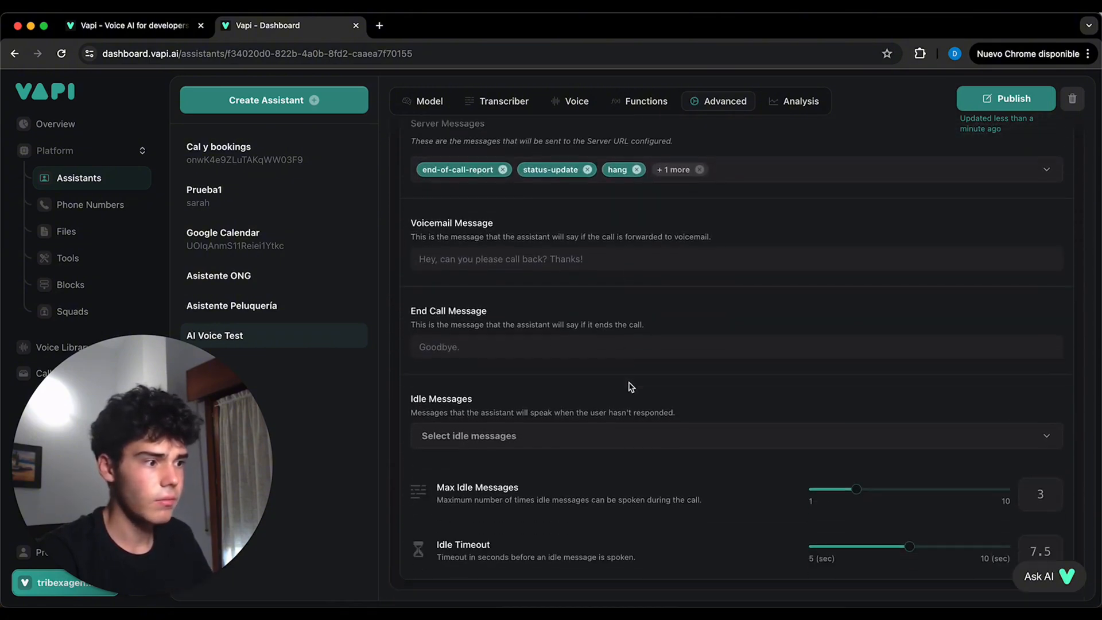
{"action": "scroll", "coordinate": [630, 386], "scroll_direction": "up", "scroll_amount": 5}
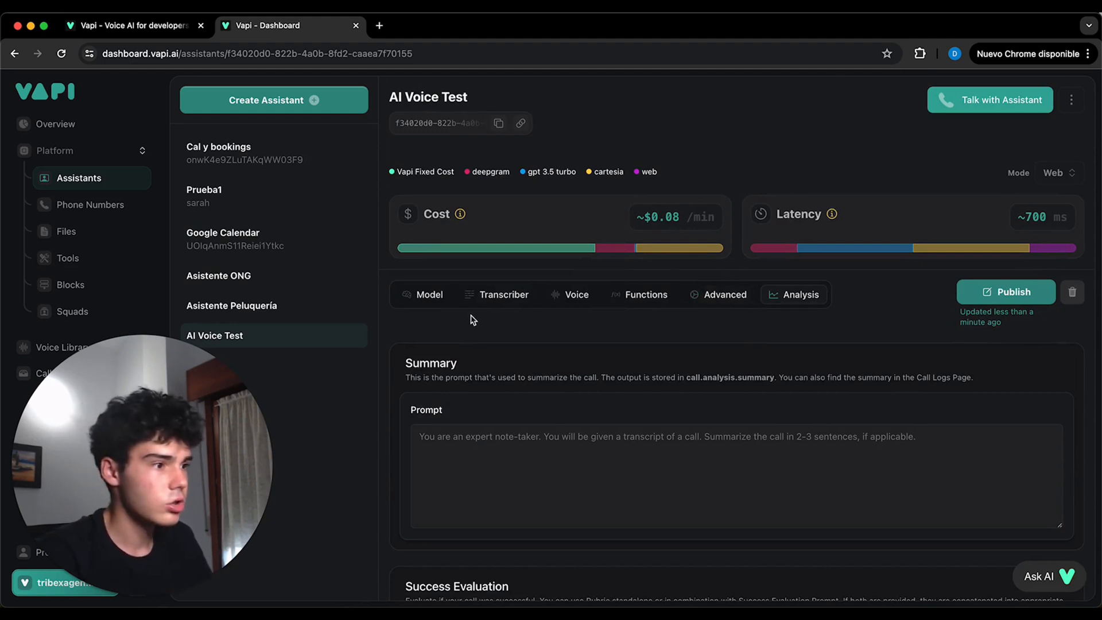
{"action": "left_click", "coordinate": [424, 300]}
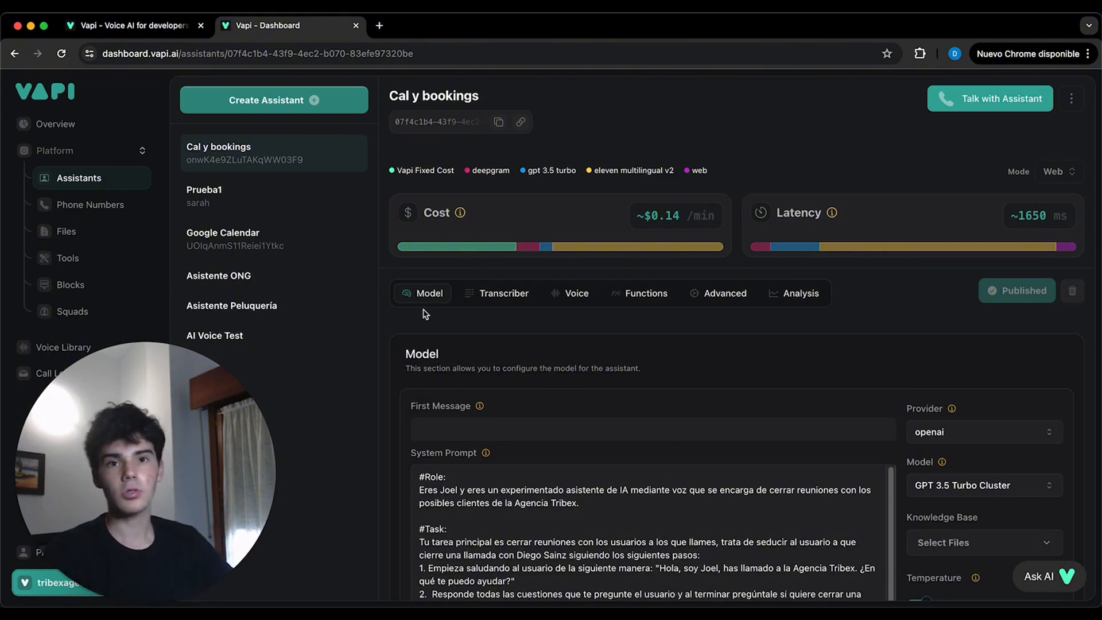
- Start creating a new tool in the dashboard's tools library
{"action": "left_click", "coordinate": [67, 258]}
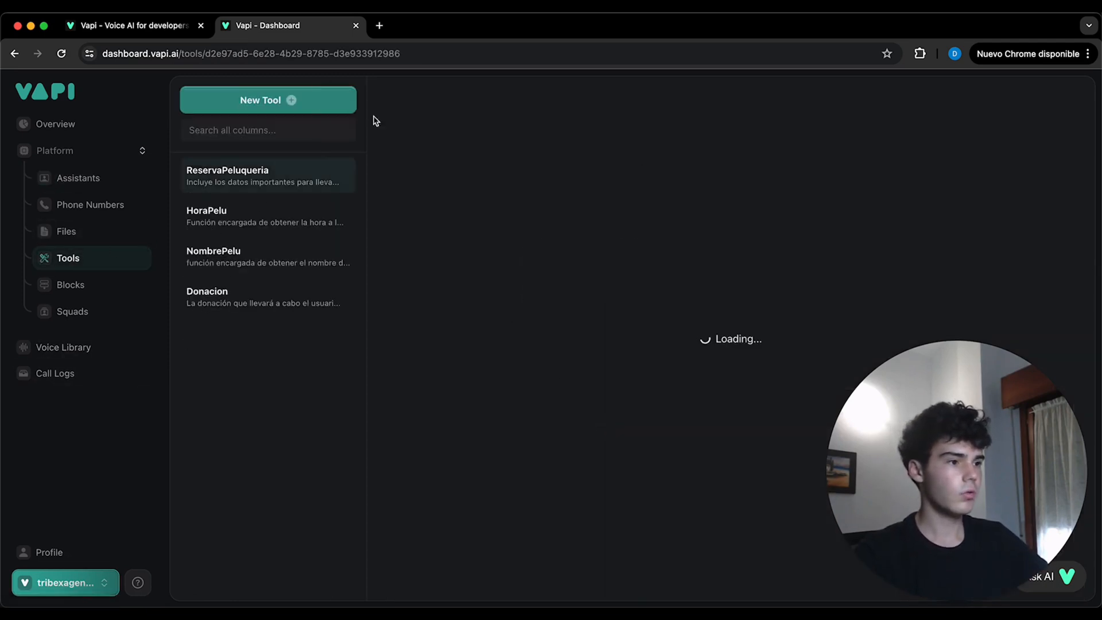
{"action": "left_click", "coordinate": [299, 108]}
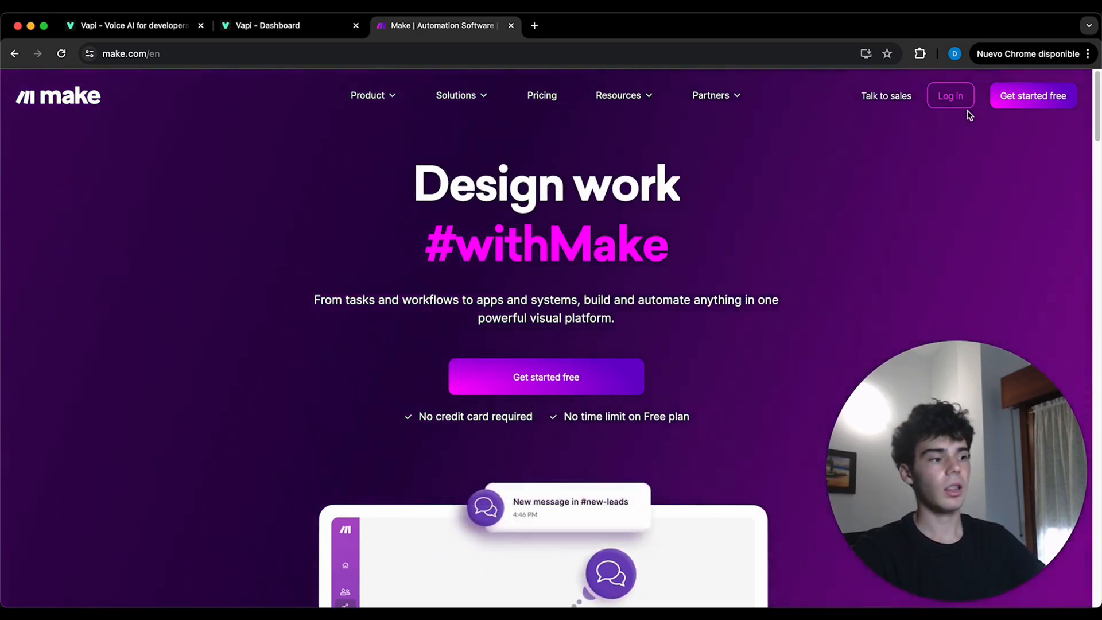
- Log in to Make and create a new scenario with a custom webhook as its trigger
{"action": "left_click", "coordinate": [950, 98]}
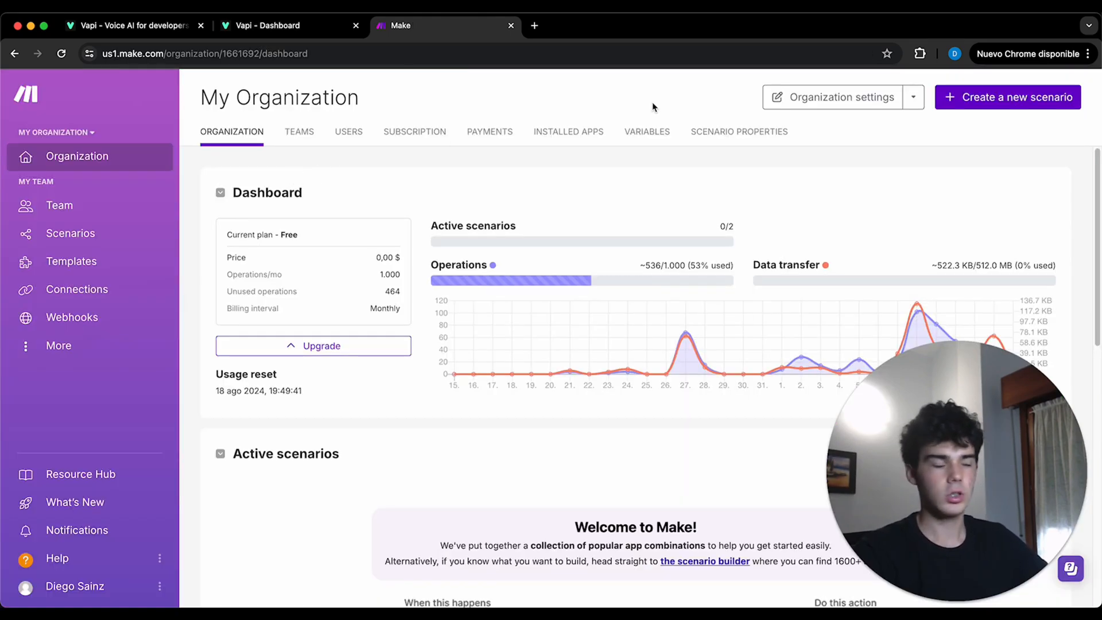
{"action": "left_click", "coordinate": [994, 105]}
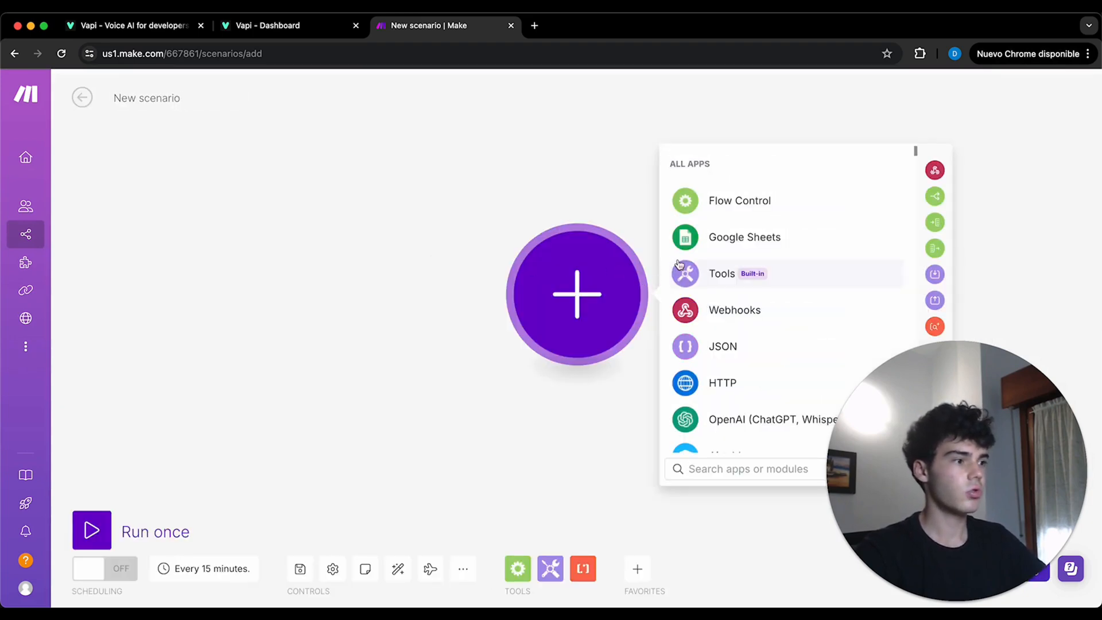
{"action": "left_click", "coordinate": [721, 313]}
{"action": "left_click", "coordinate": [738, 311]}
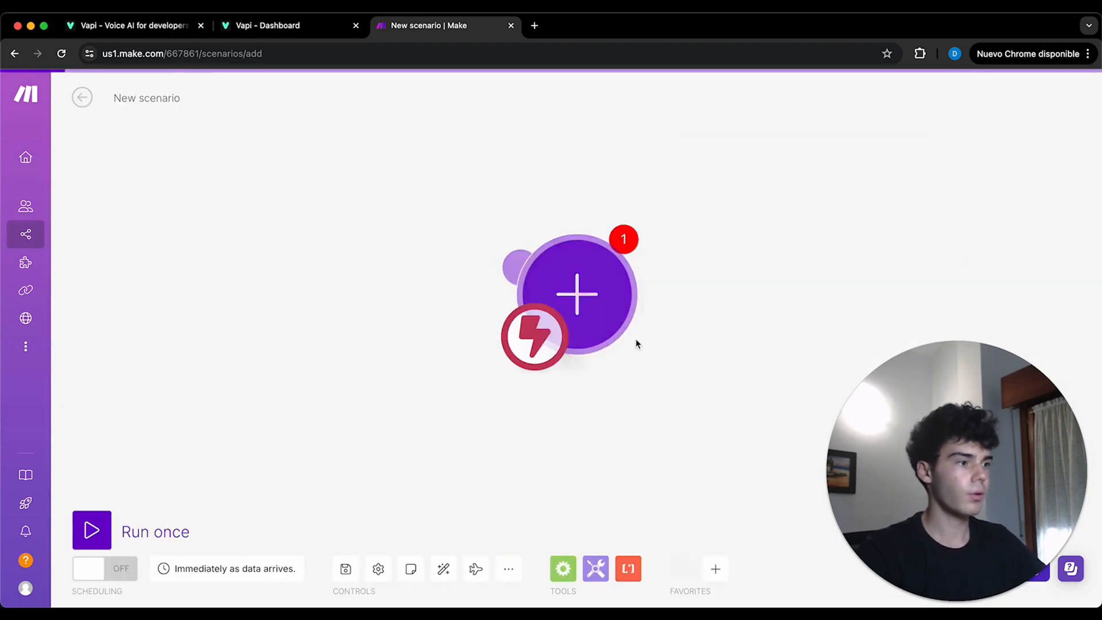
- Add a webhook named "AI VOice Personal Trainer" to the trigger module and save it
{"action": "left_click", "coordinate": [918, 290]}
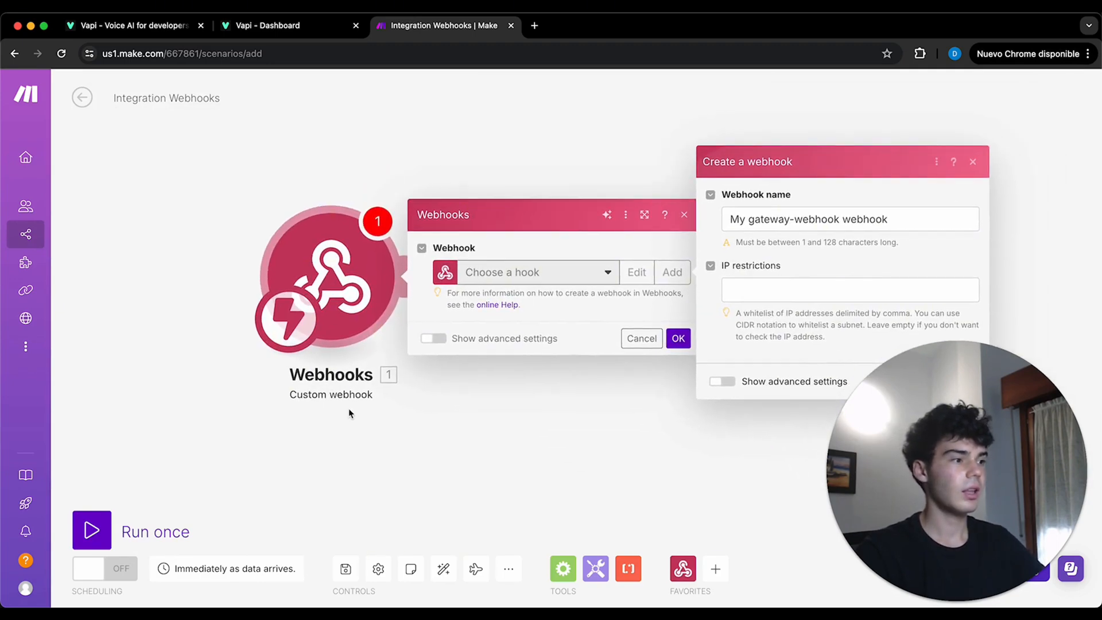
{"action": "left_click_drag", "start_coordinate": [806, 216], "coordinate": [571, 216]}
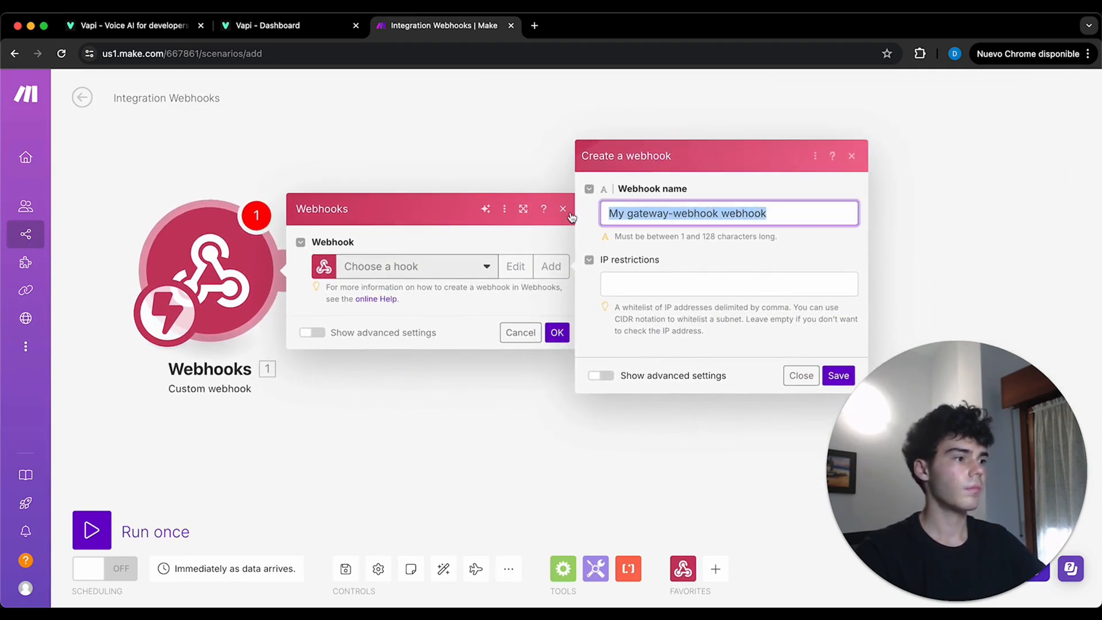
{"action": "type", "text": "AI VOice"}
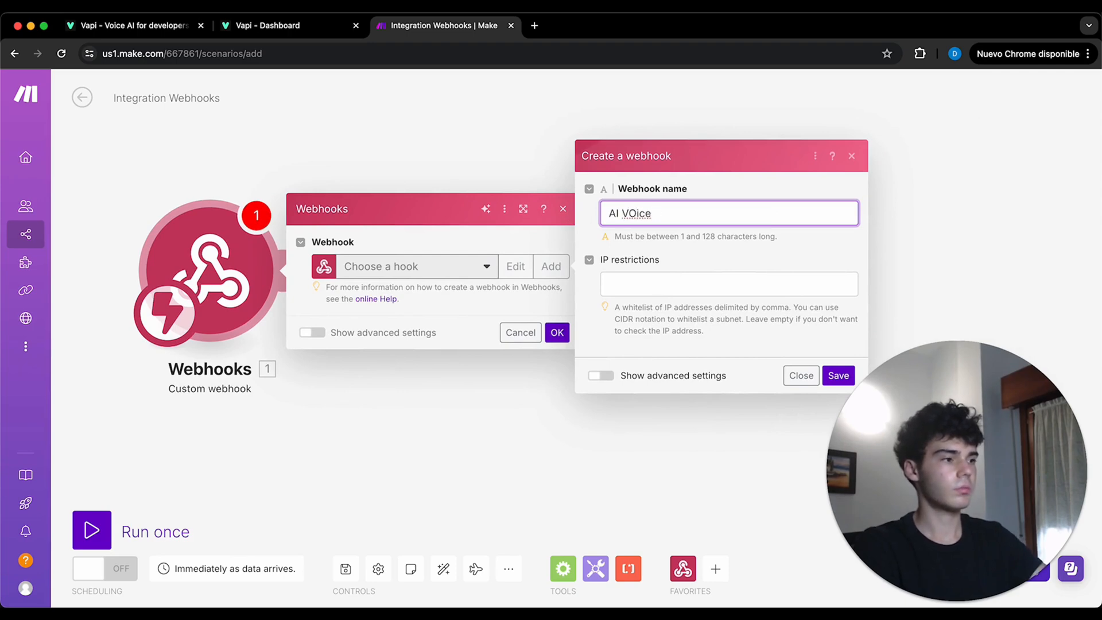
{"action": "type", "text": " Personal Trainer"}
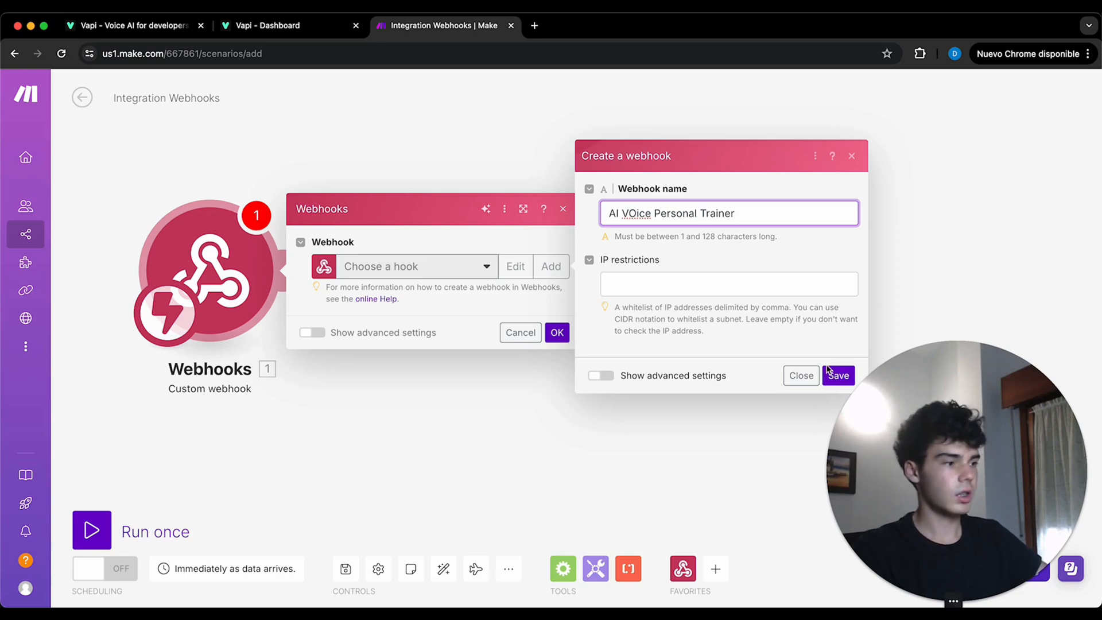
{"action": "left_click_drag", "start_coordinate": [1080, 227], "coordinate": [1029, 216]}
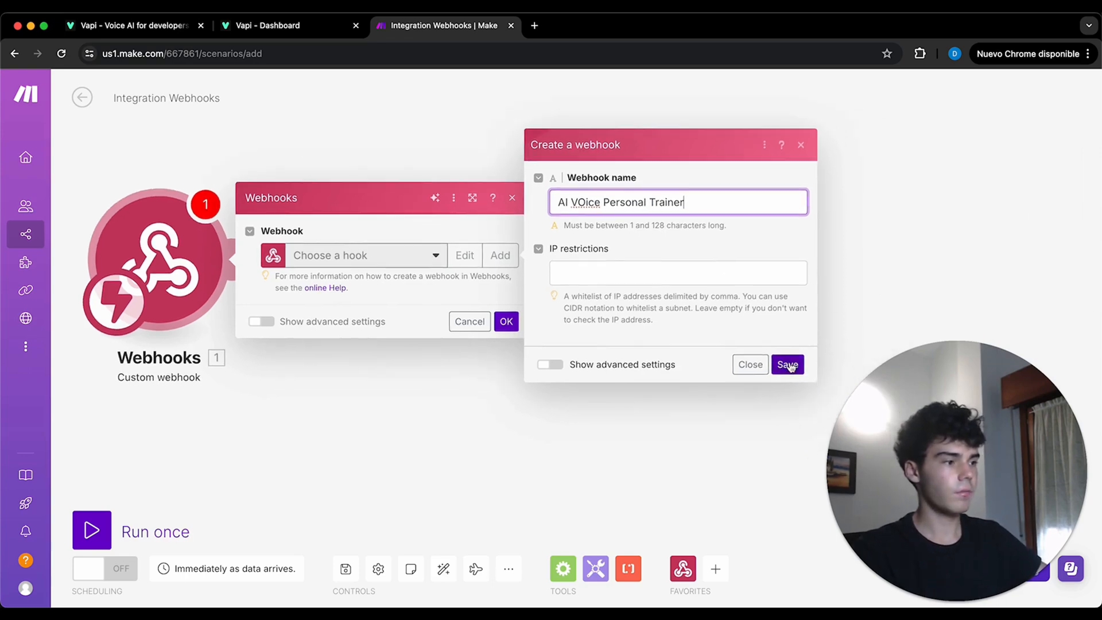
{"action": "left_click", "coordinate": [787, 365]}
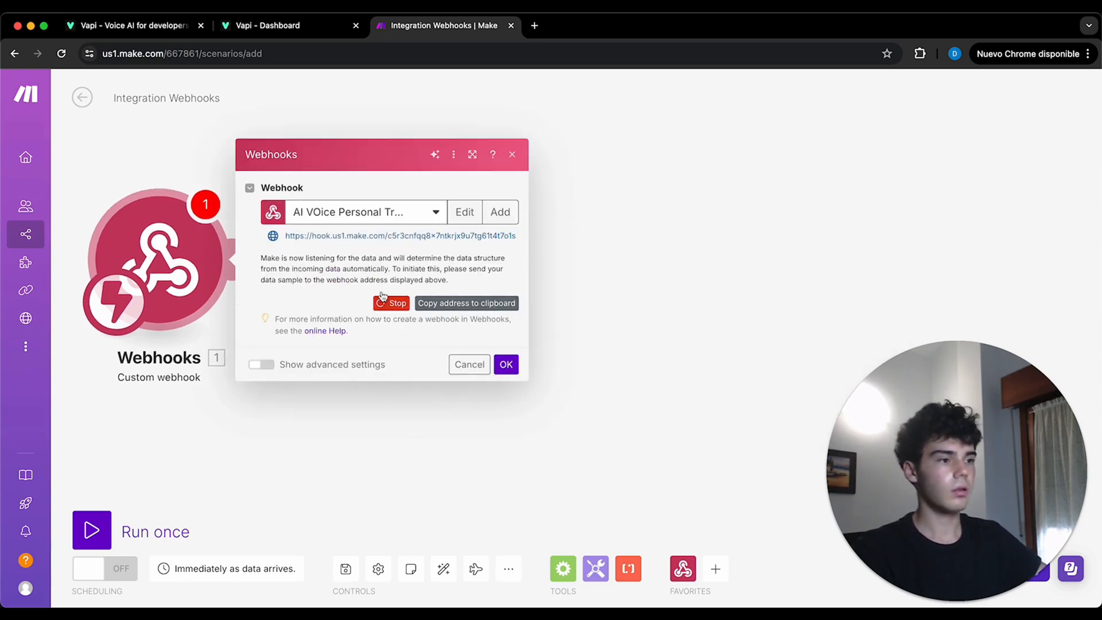
- Copy the webhook address, switch to Vapi, save it as the custom tool's server URL, and continue to the schema
{"action": "left_click", "coordinate": [497, 307]}
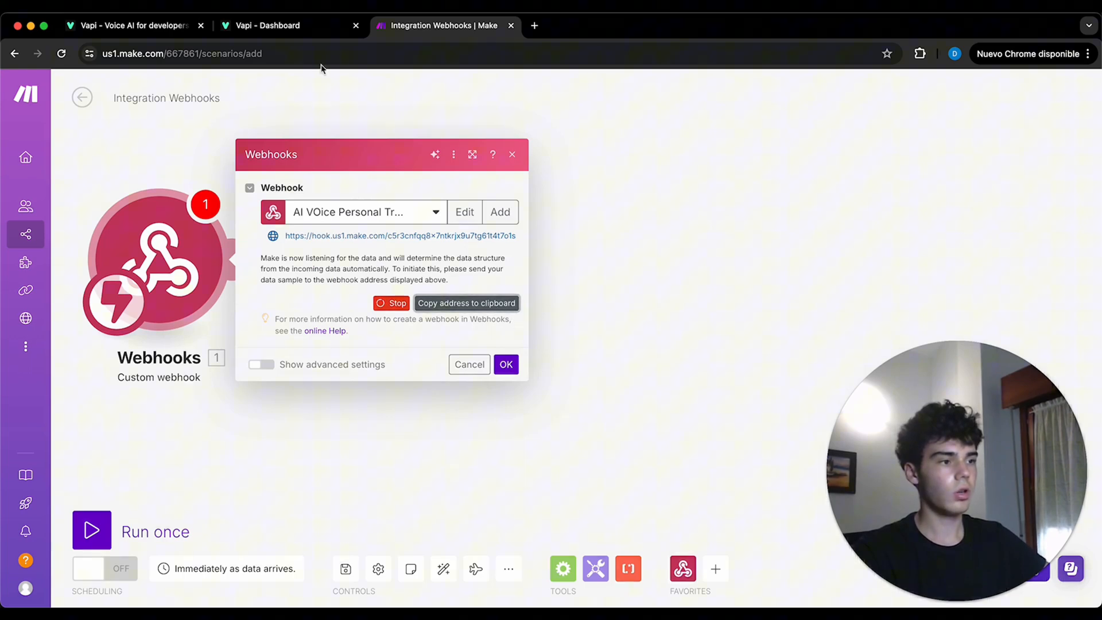
{"action": "left_click", "coordinate": [298, 28]}
{"action": "left_click", "coordinate": [296, 383]}
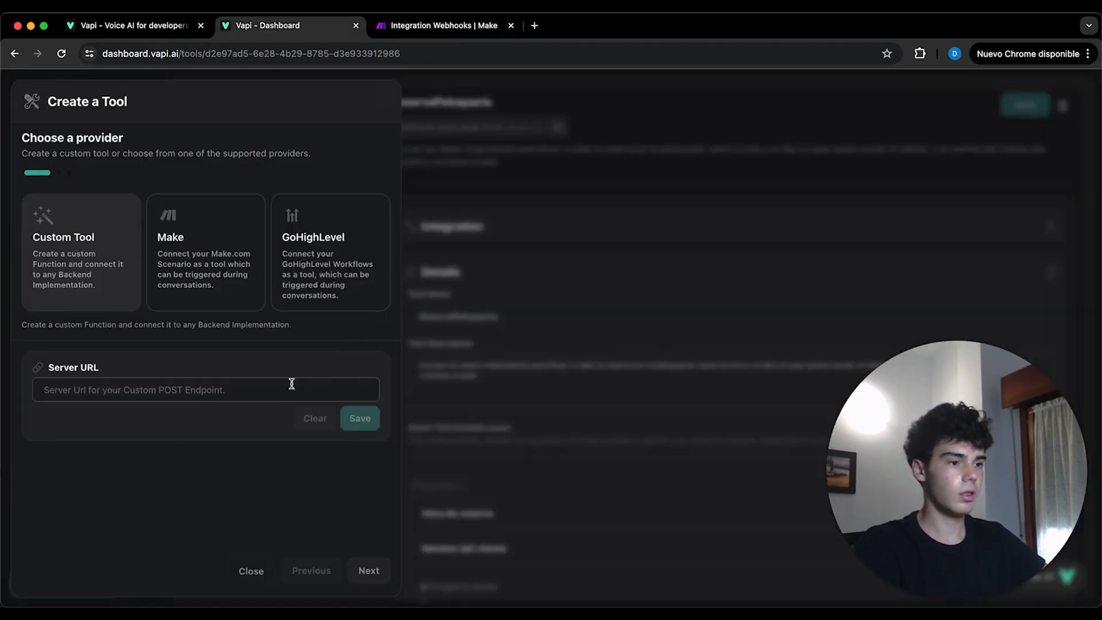
{"action": "key", "text": "super+v"}
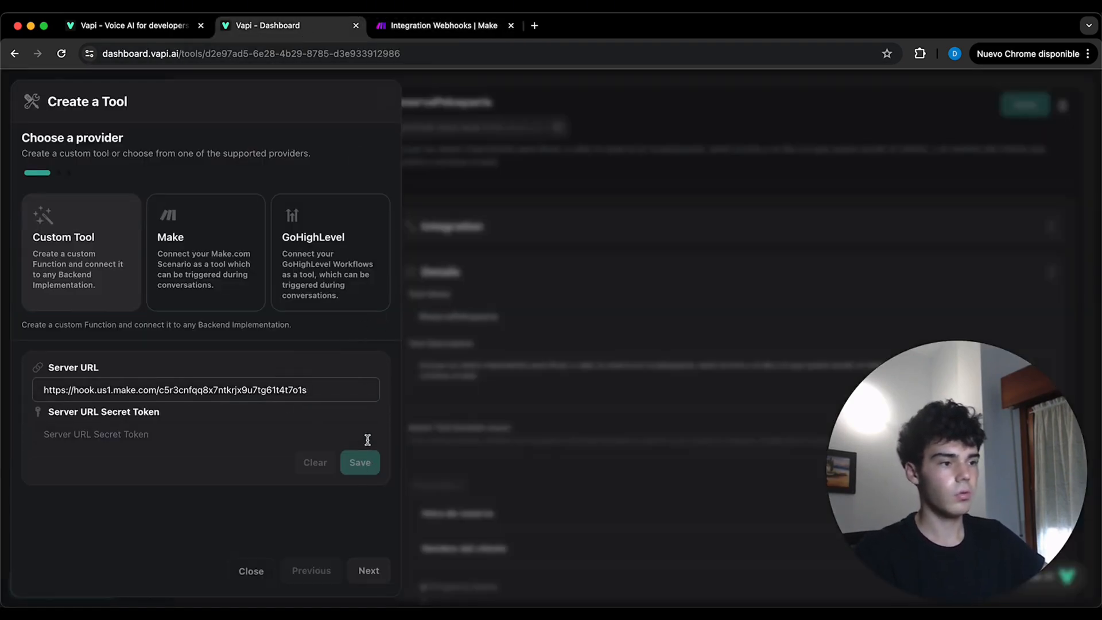
{"action": "left_click", "coordinate": [270, 498]}
{"action": "left_click", "coordinate": [353, 465]}
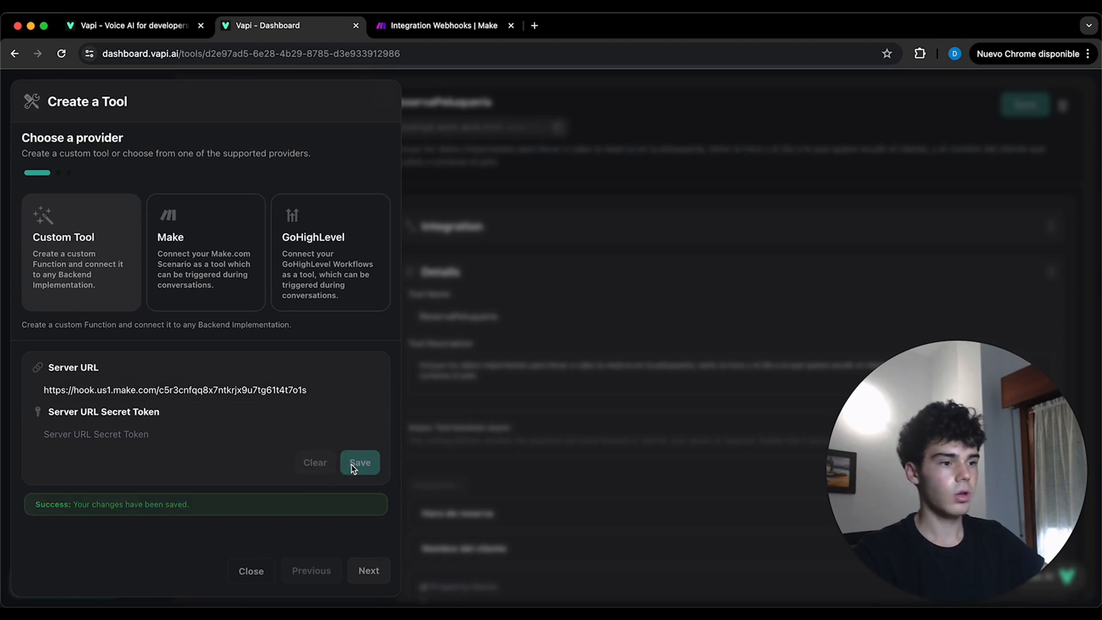
{"action": "left_click", "coordinate": [370, 573]}
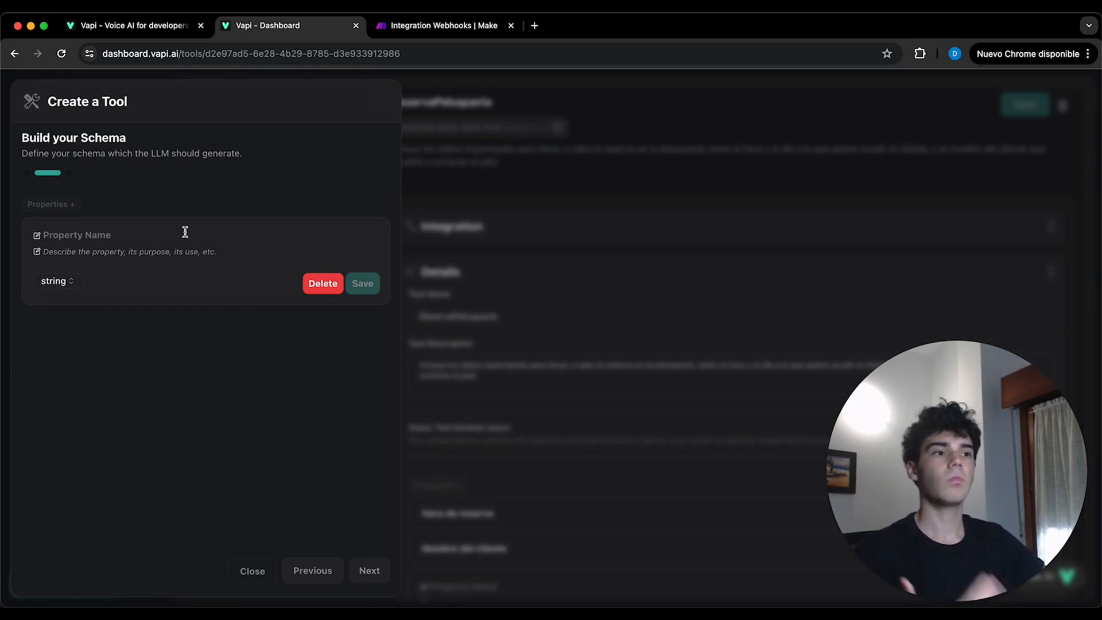
- Define the string properties Name, Email and Time in the tool's schema, each with a description and example, and continue to the tool details
{"action": "left_click", "coordinate": [130, 240]}
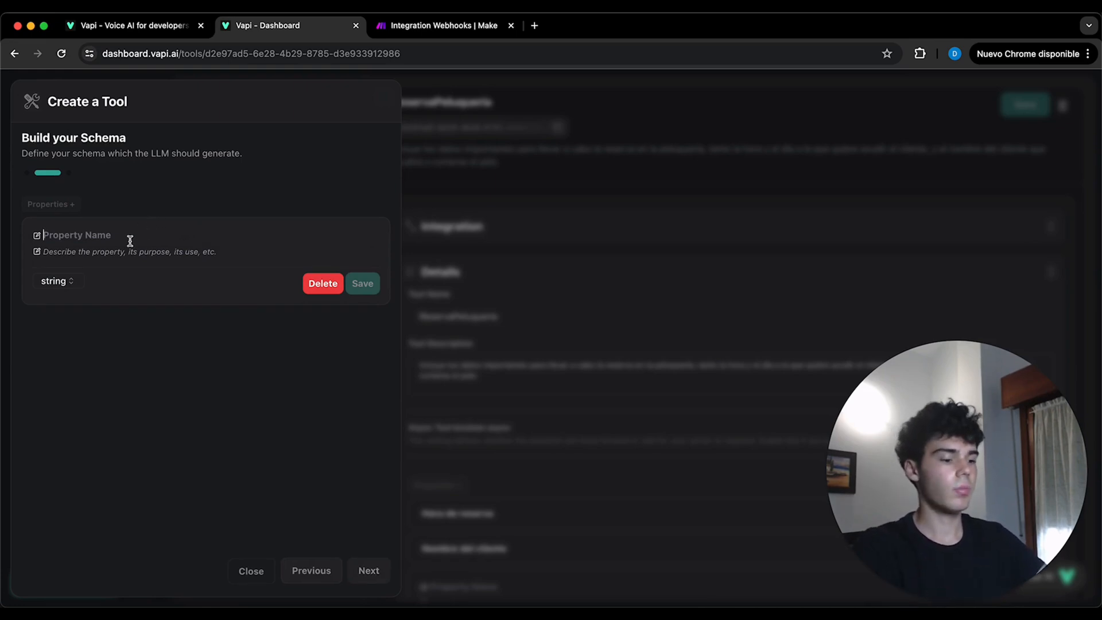
{"action": "type", "text": "Name"}
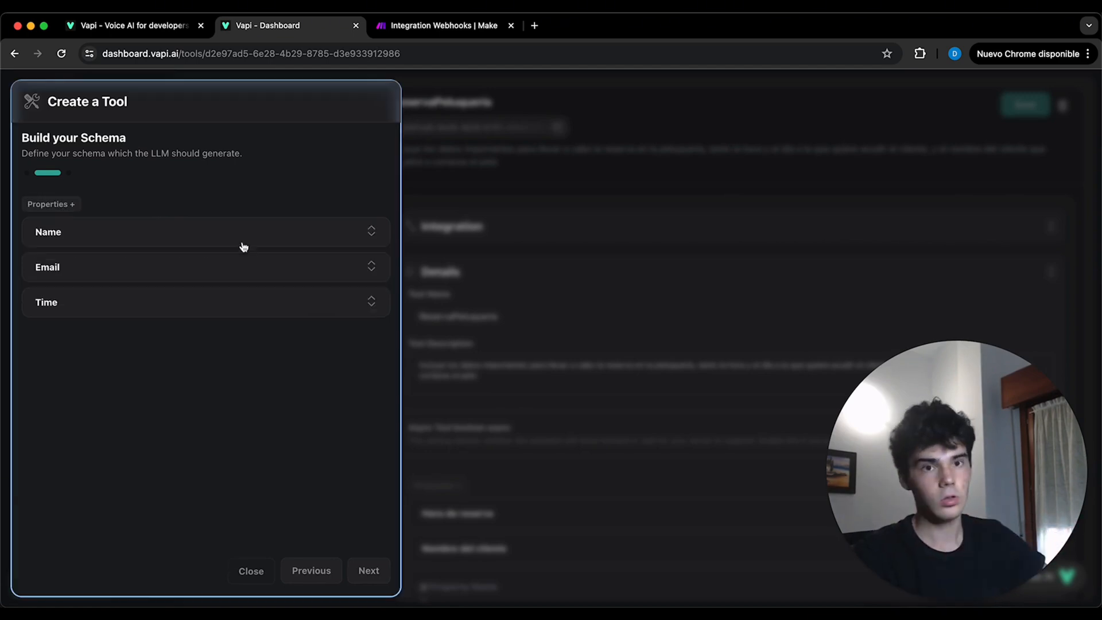
{"action": "left_click", "coordinate": [249, 237]}
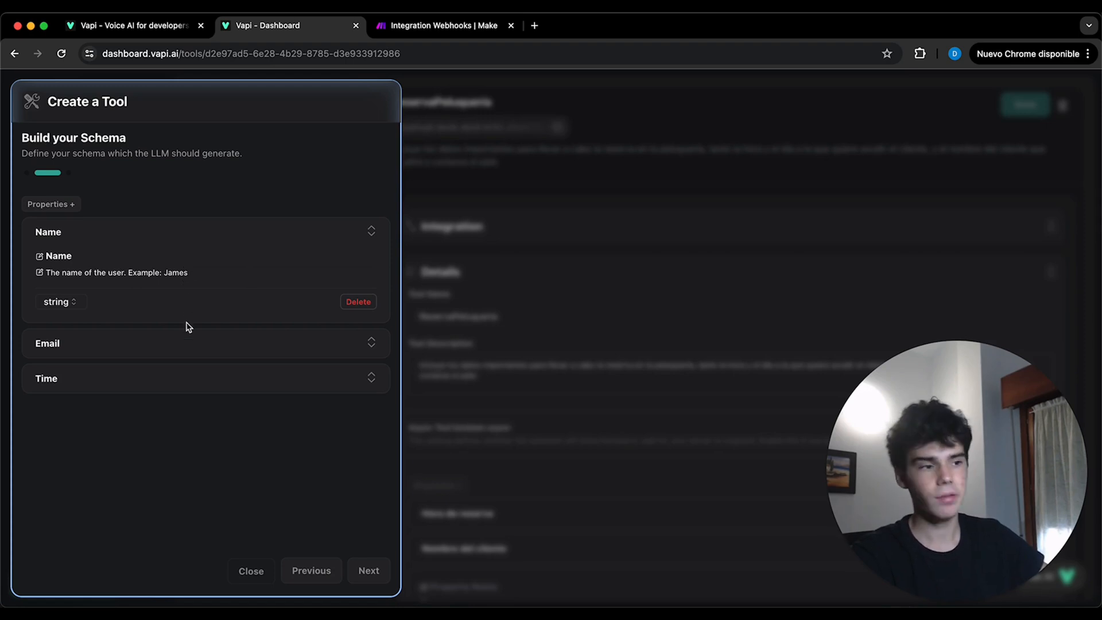
{"action": "left_click", "coordinate": [194, 352]}
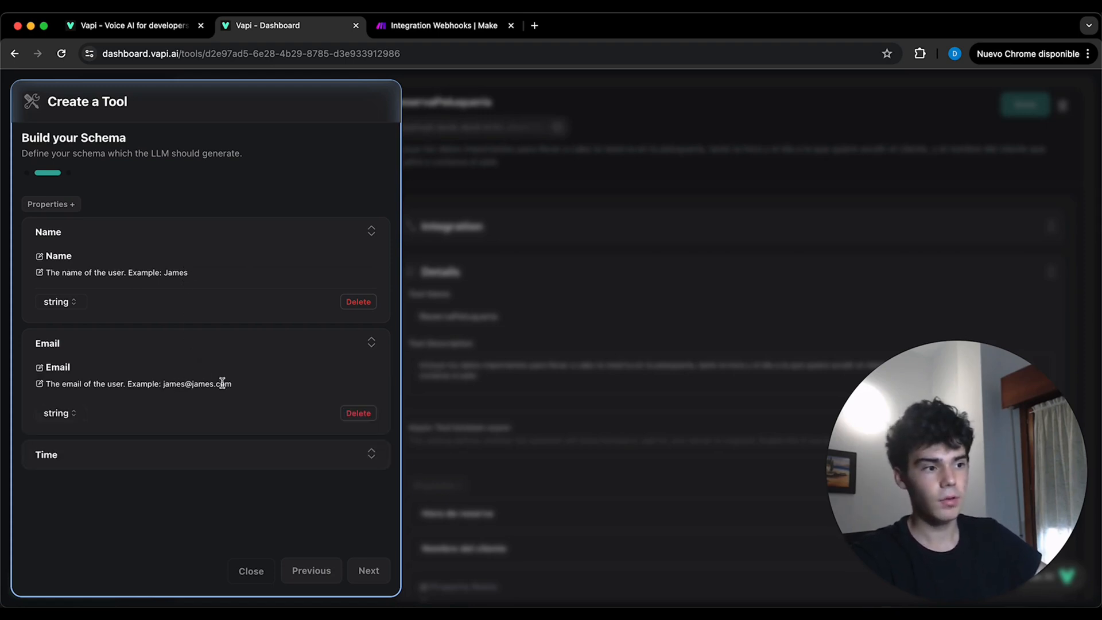
{"action": "left_click", "coordinate": [274, 462]}
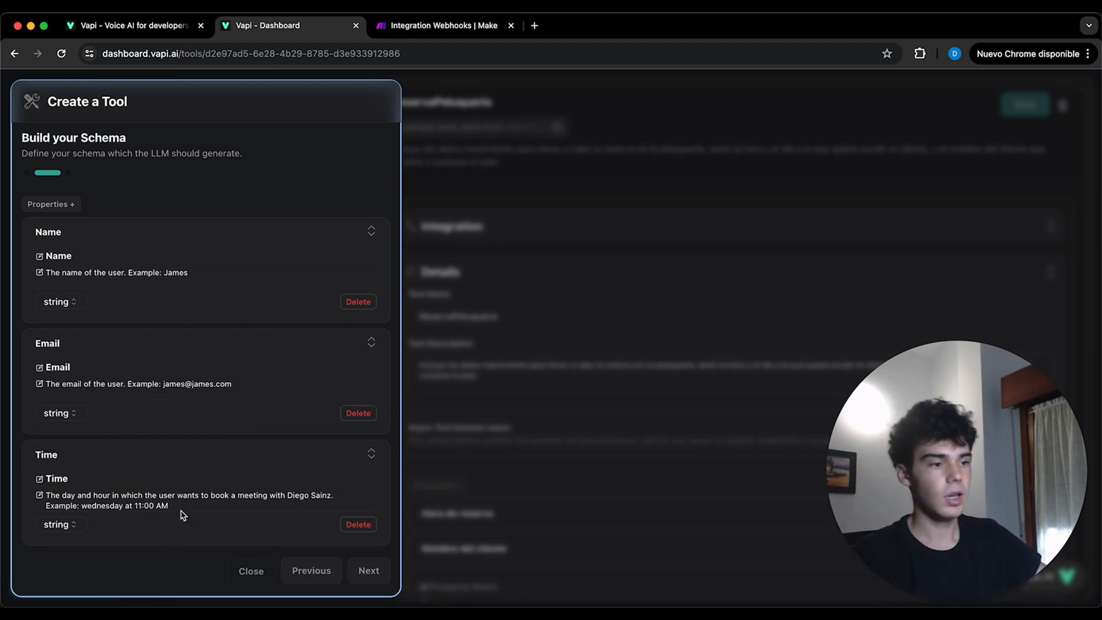
{"action": "left_click", "coordinate": [370, 572]}
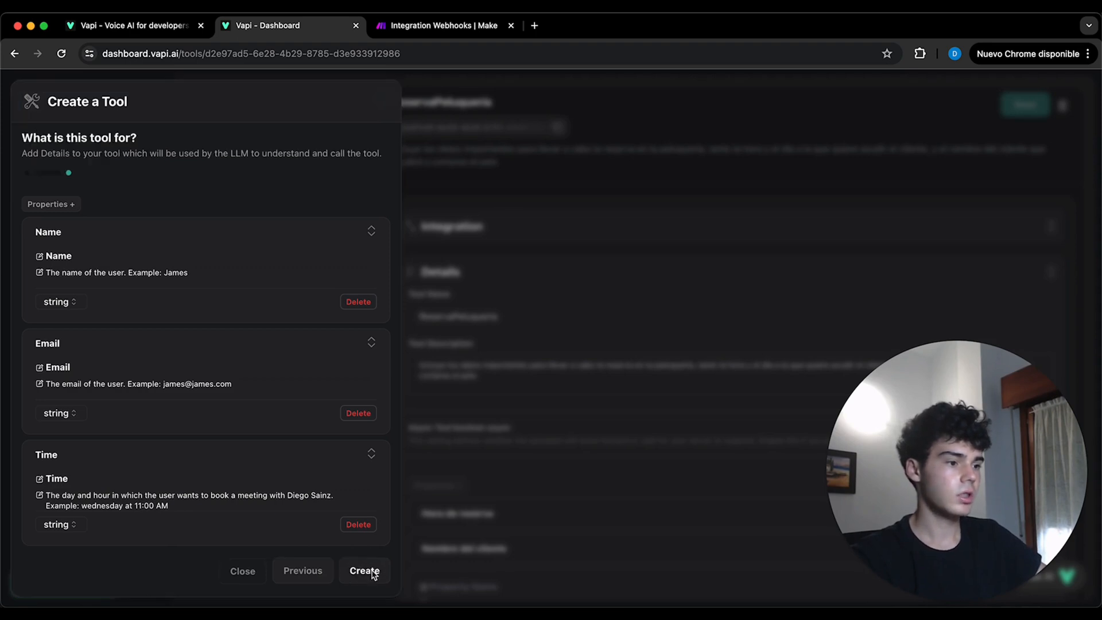
- Name the tool TrainerData, describe it as collecting name, email and meeting time to pass to Make.com, and create it
{"action": "left_click", "coordinate": [87, 227]}
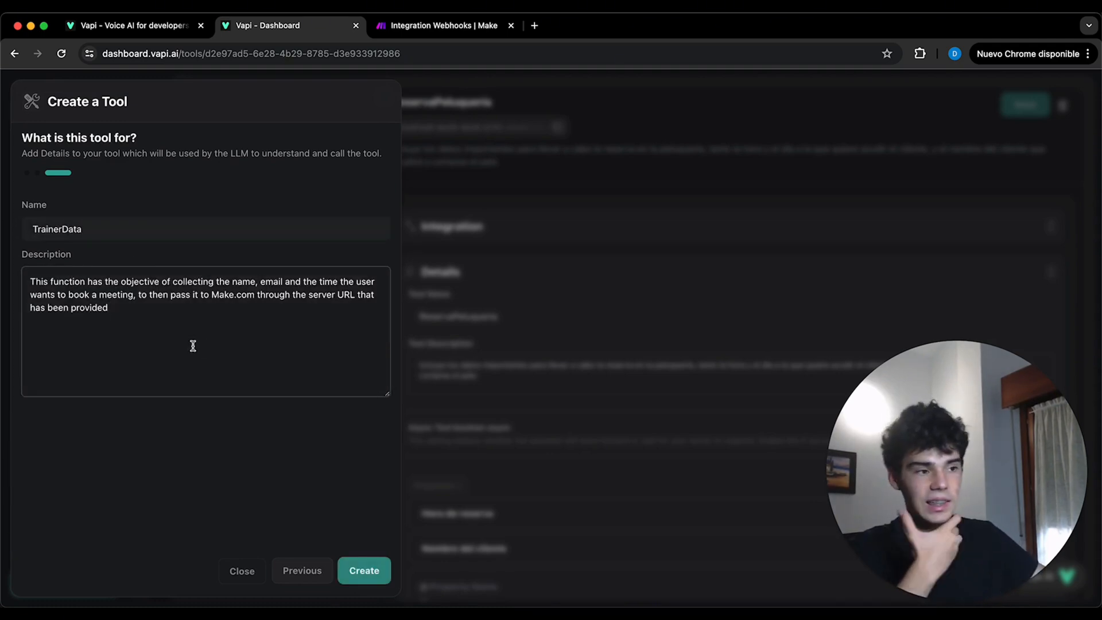
{"action": "left_click", "coordinate": [373, 576]}
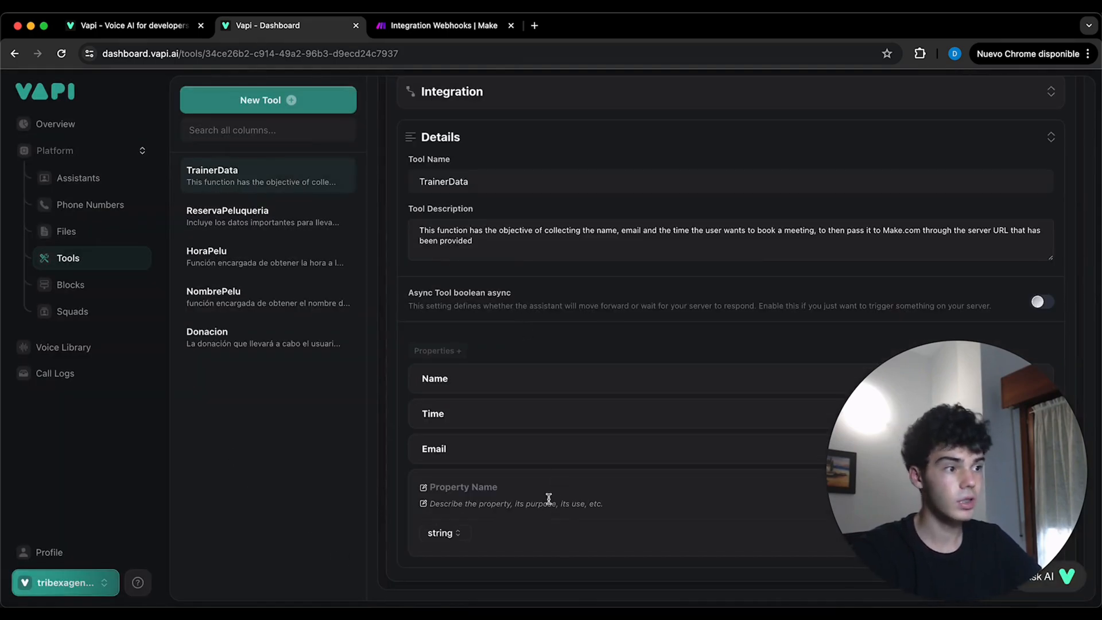
{"action": "scroll", "coordinate": [549, 499], "scroll_direction": "up", "scroll_amount": 3}
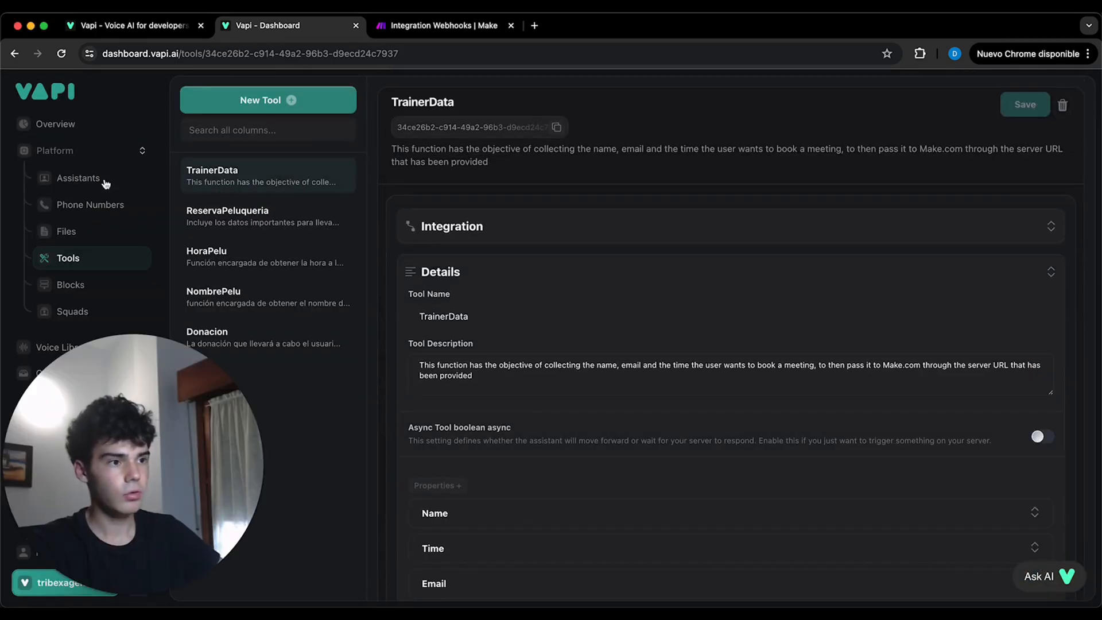
- Attach the TrainerData tool to the AI Voice Test assistant and publish the assistant
{"action": "left_click", "coordinate": [105, 180]}
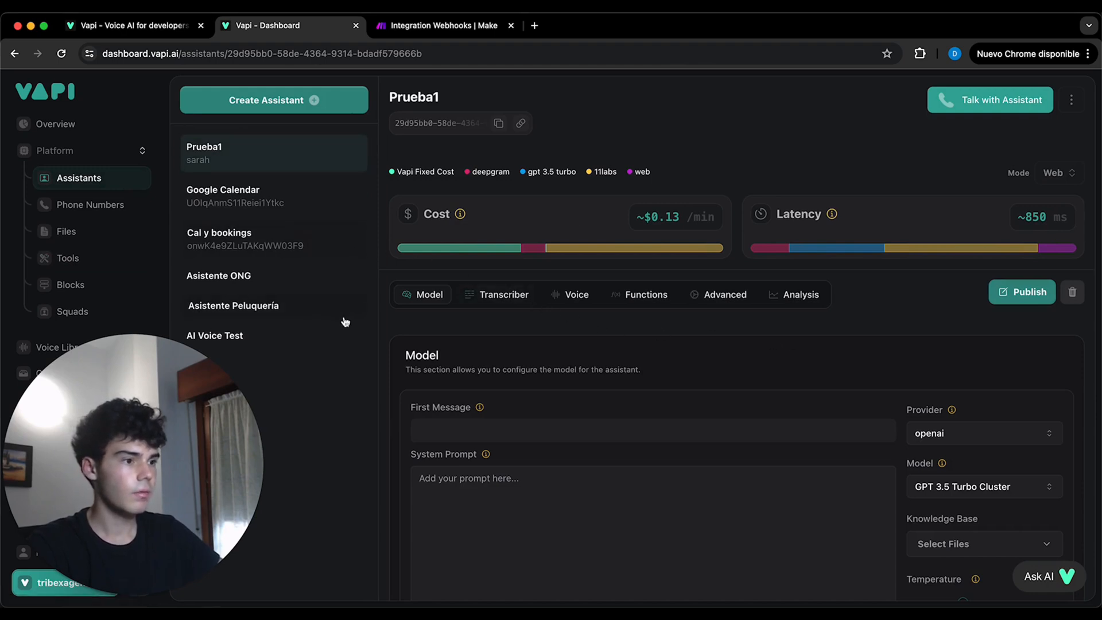
{"action": "left_click", "coordinate": [270, 336]}
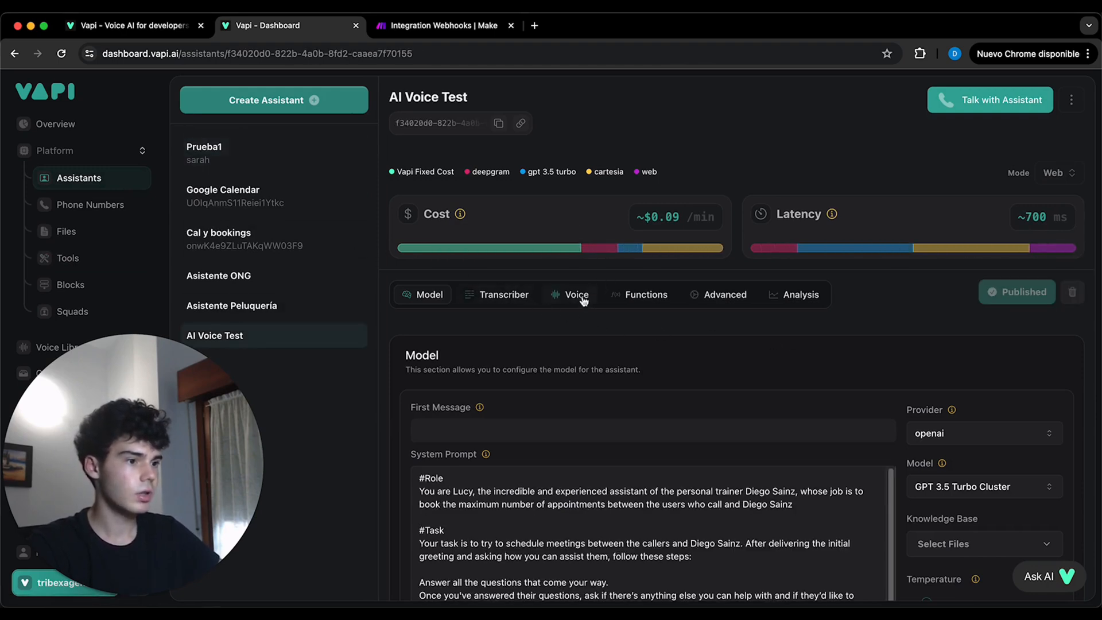
{"action": "left_click", "coordinate": [642, 296]}
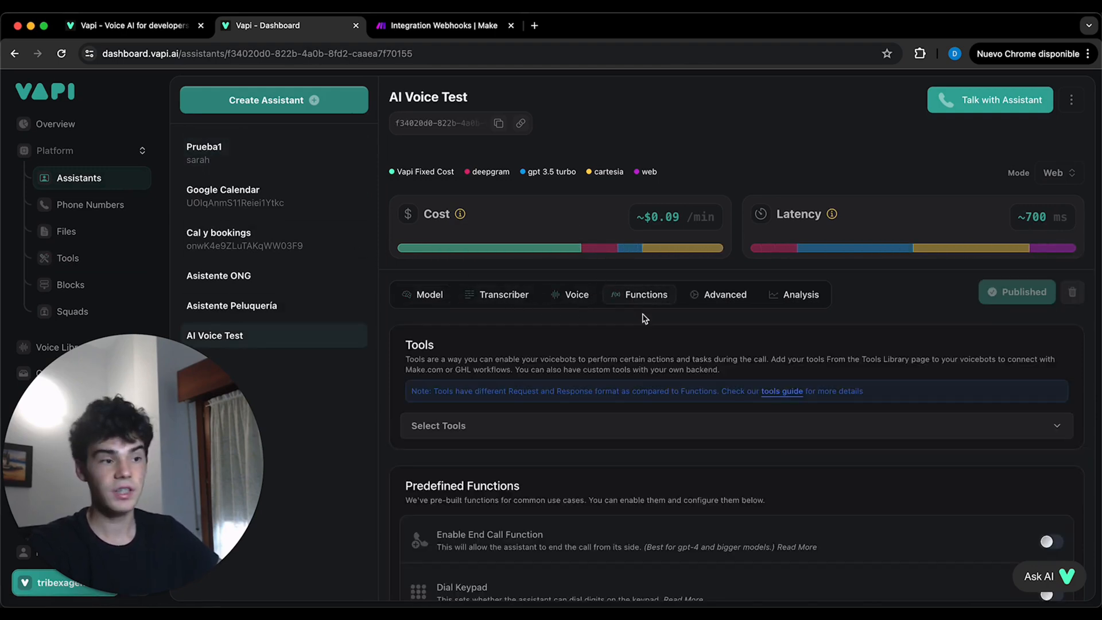
{"action": "left_click", "coordinate": [597, 438]}
{"action": "scroll", "coordinate": [557, 339], "scroll_direction": "down", "scroll_amount": 2}
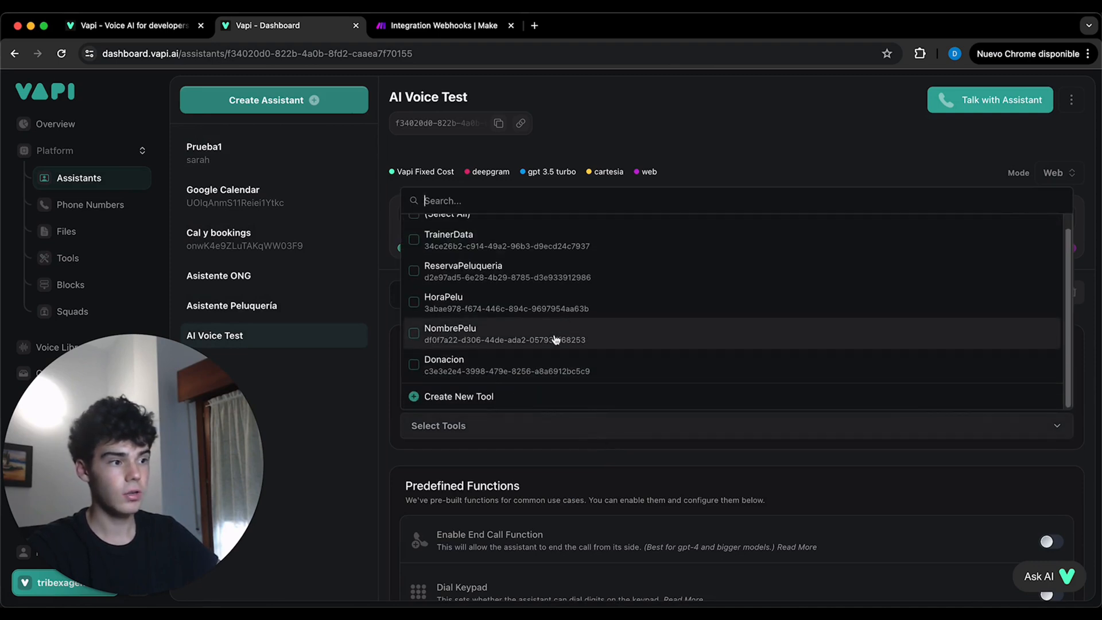
{"action": "scroll", "coordinate": [505, 373], "scroll_direction": "up", "scroll_amount": 1}
{"action": "left_click", "coordinate": [492, 256]}
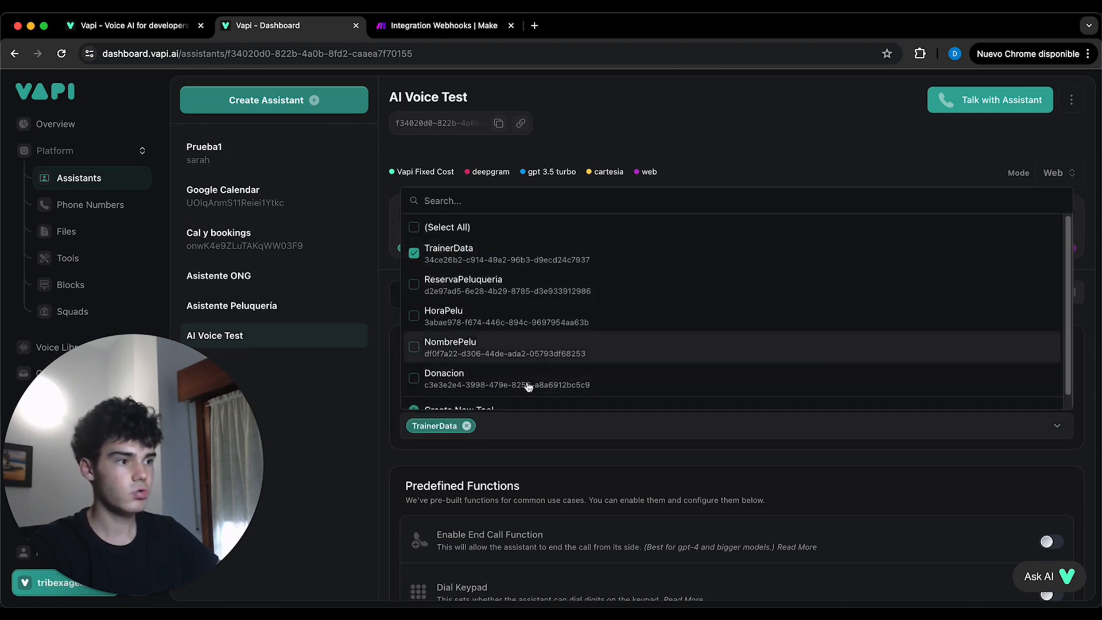
{"action": "left_click", "coordinate": [526, 450]}
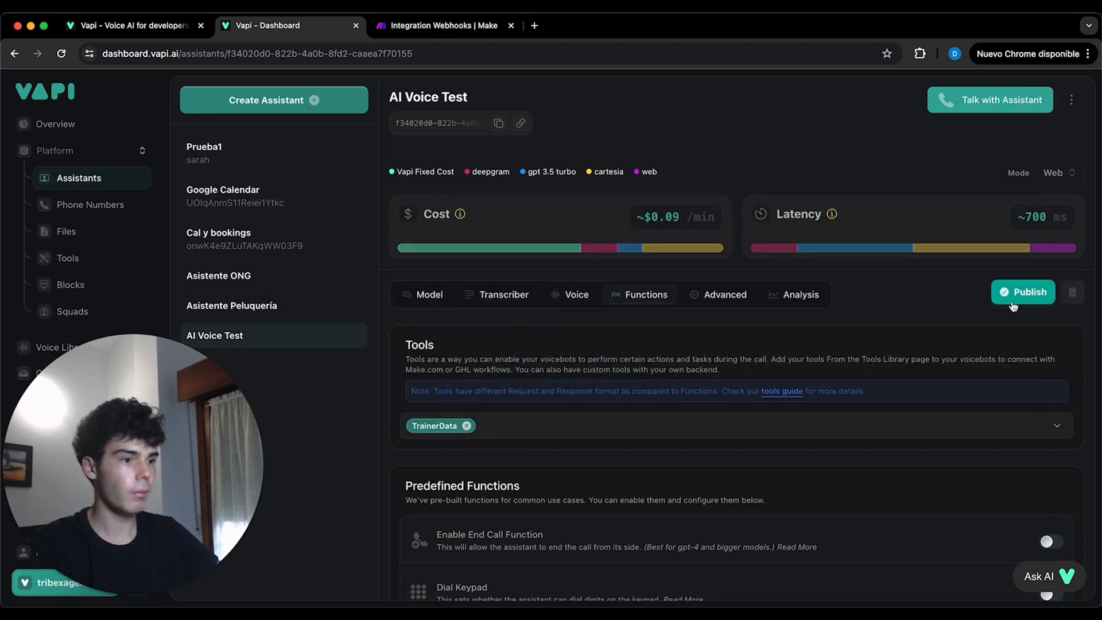
{"action": "left_click", "coordinate": [1016, 292]}
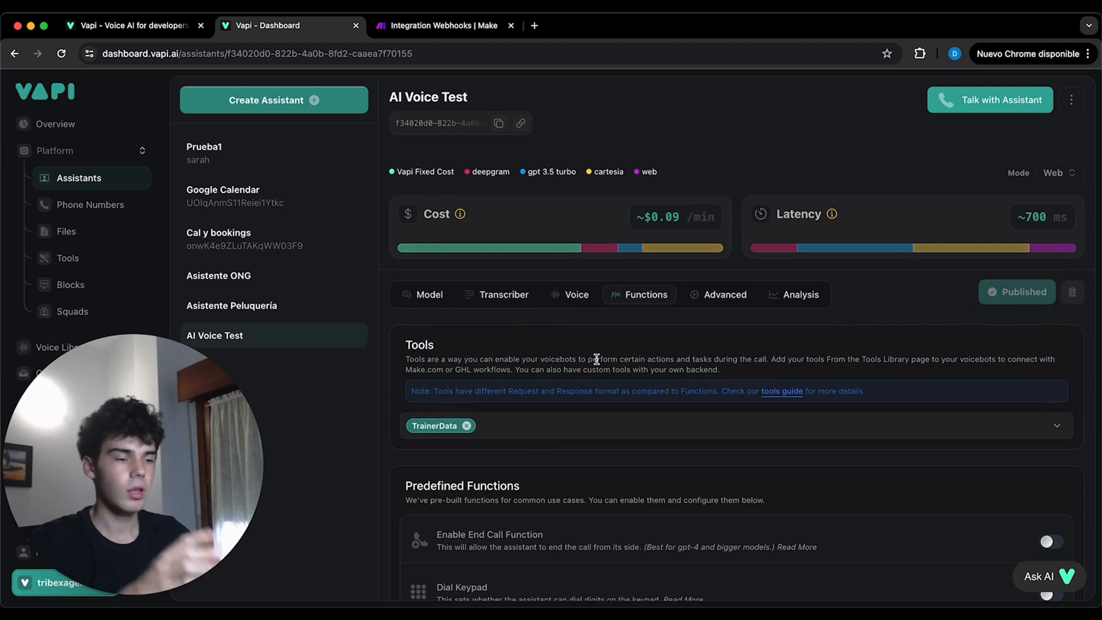
- Switch to Make and add an OpenAI Create a Completion (Prompt) module after the custom webhook
{"action": "left_click", "coordinate": [448, 27]}
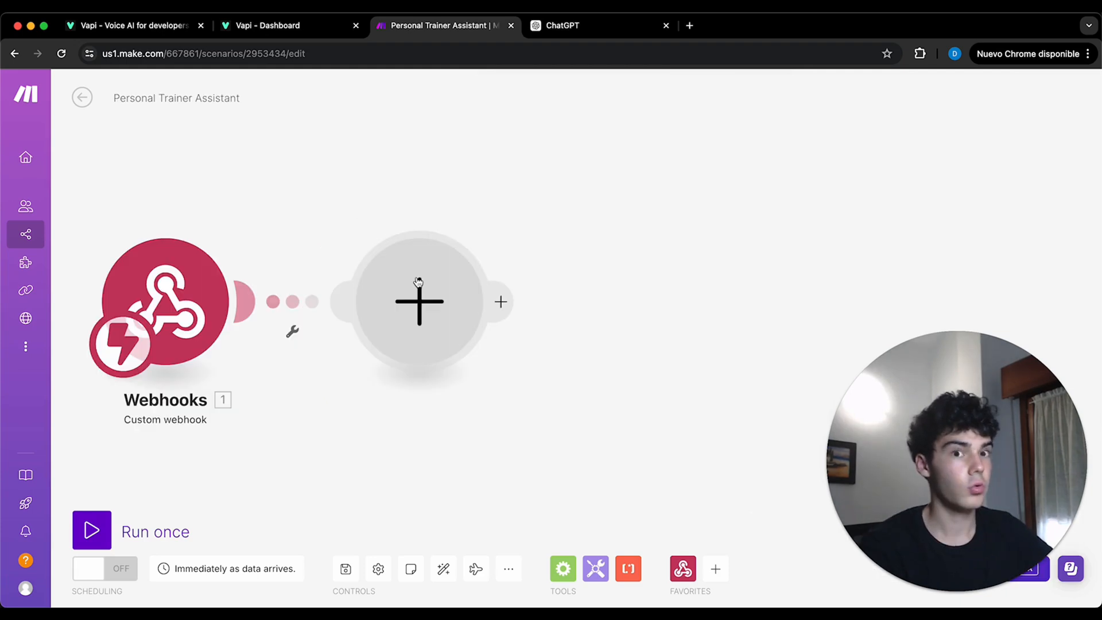
{"action": "left_click", "coordinate": [418, 282]}
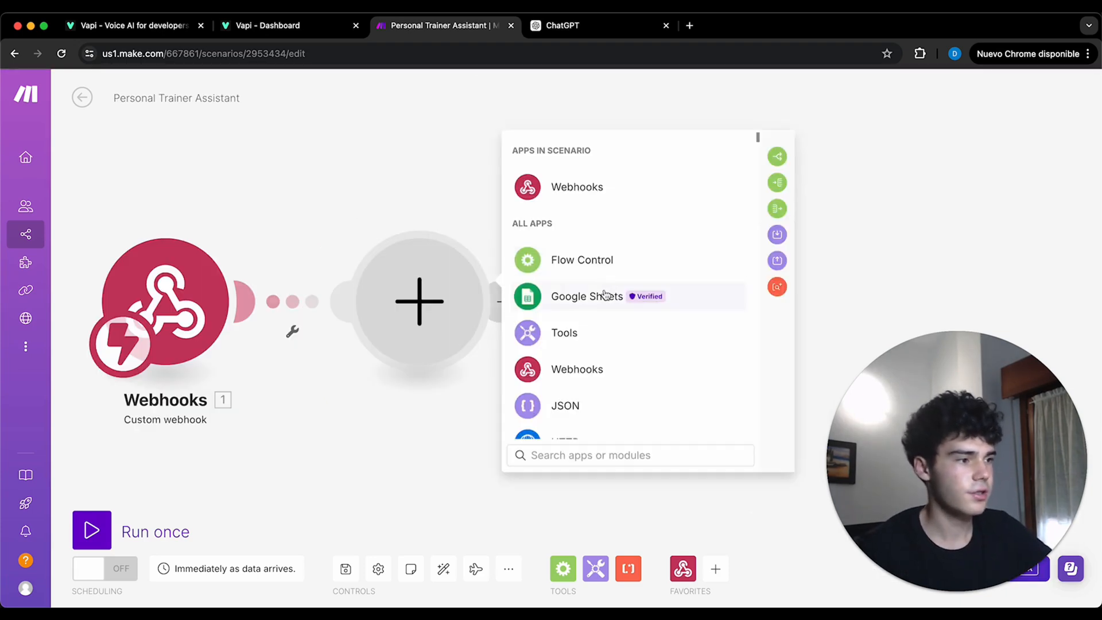
{"action": "scroll", "coordinate": [625, 253], "scroll_direction": "down", "scroll_amount": 5}
{"action": "scroll", "coordinate": [628, 255], "scroll_direction": "down", "scroll_amount": 1}
{"action": "left_click", "coordinate": [638, 203]}
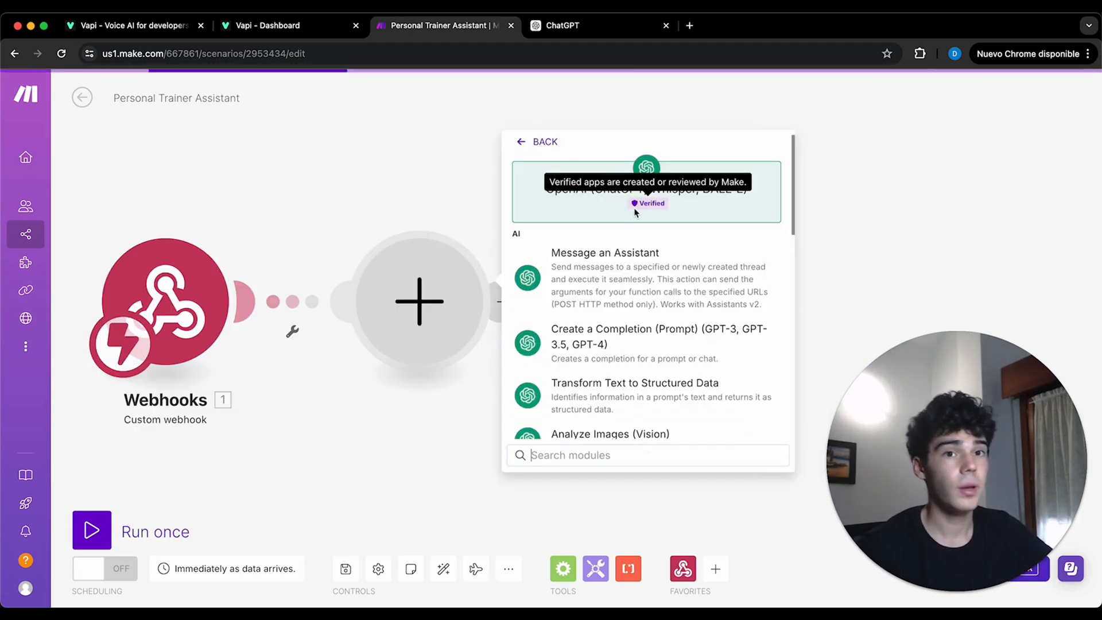
{"action": "left_click", "coordinate": [637, 348]}
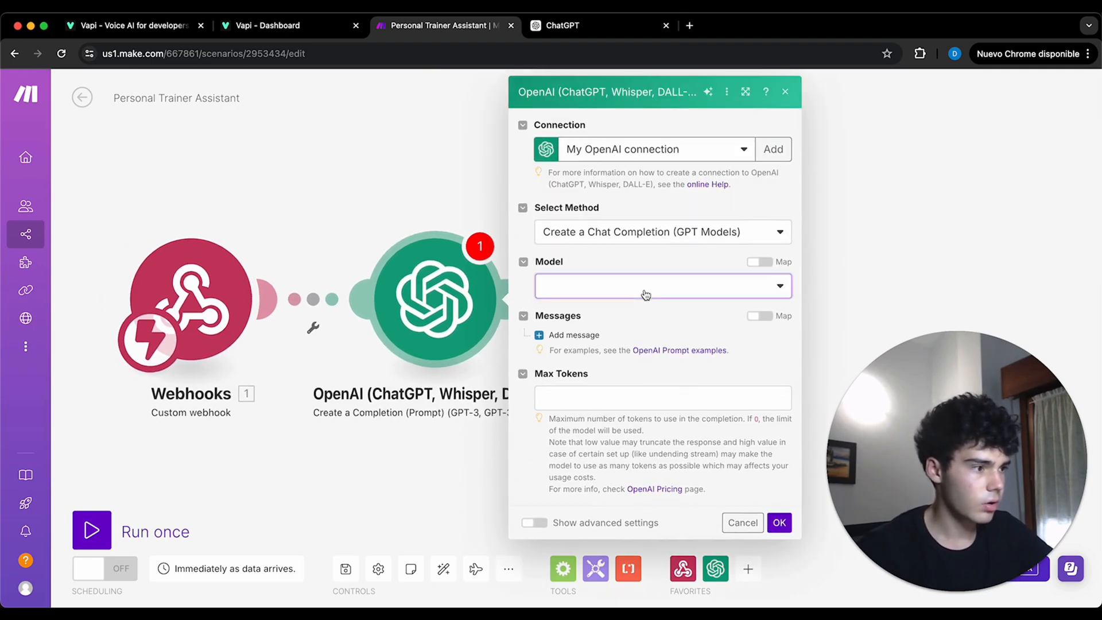
- Set the OpenAI module's model to gpt-3.5-turbo-16k
{"action": "left_click", "coordinate": [645, 293]}
{"action": "scroll", "coordinate": [645, 447], "scroll_direction": "down", "scroll_amount": 3}
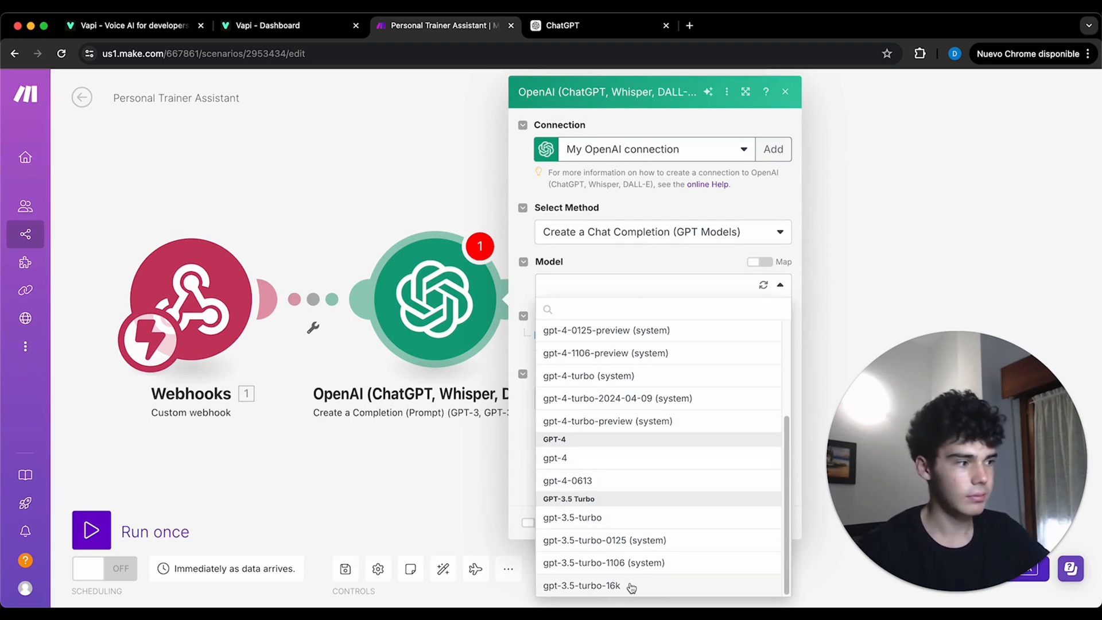
{"action": "scroll", "coordinate": [620, 523], "scroll_direction": "up", "scroll_amount": 3}
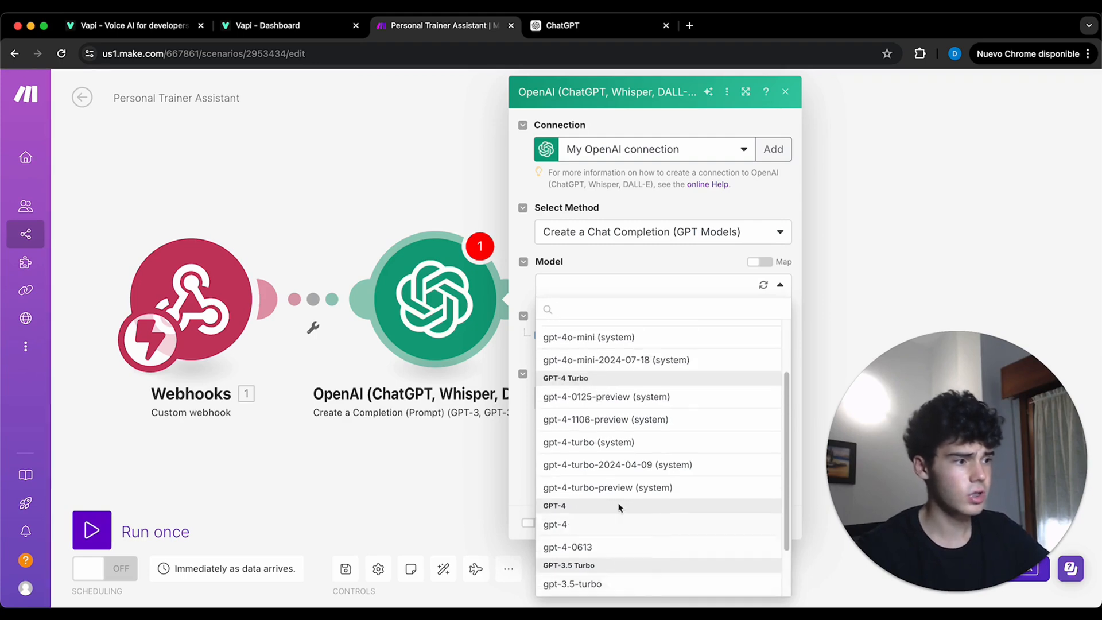
{"action": "scroll", "coordinate": [614, 468], "scroll_direction": "down", "scroll_amount": 3}
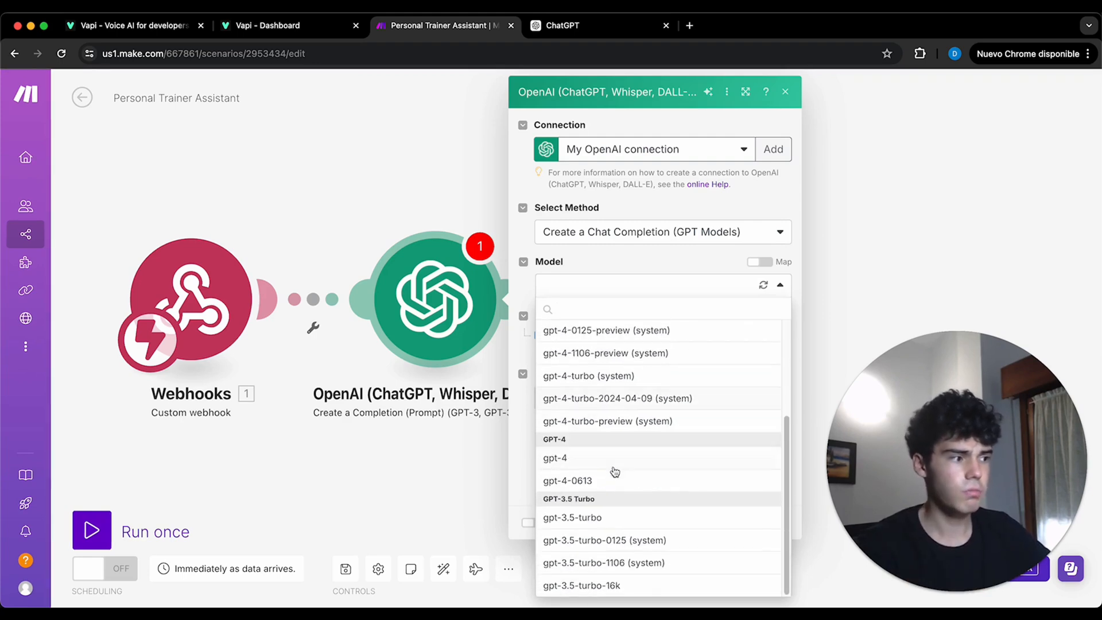
{"action": "left_click", "coordinate": [631, 586]}
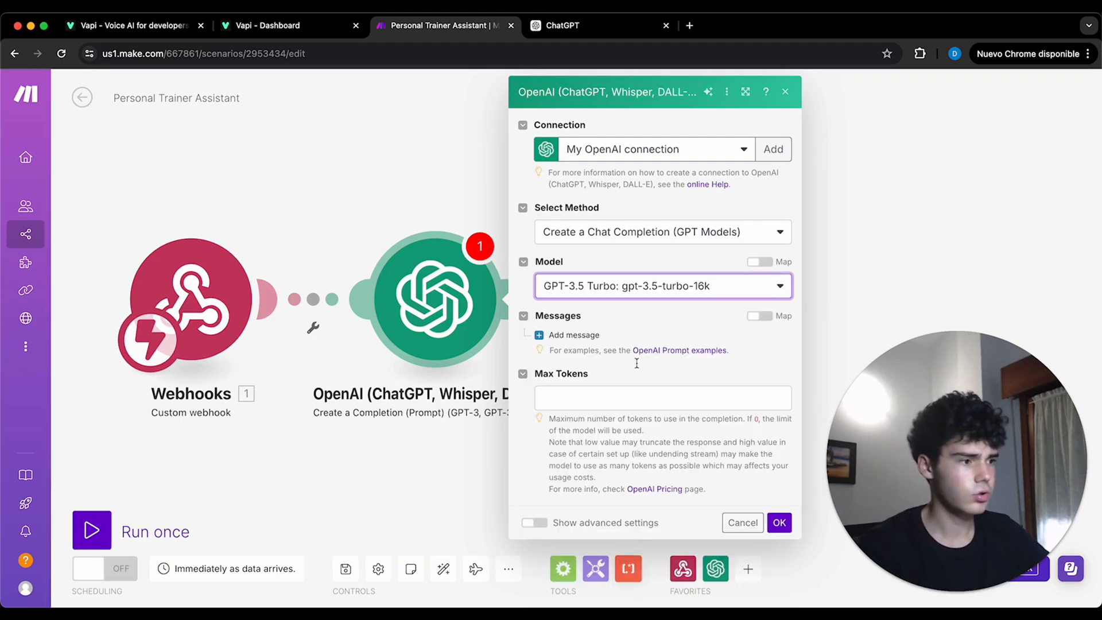
- Add a System message containing the prepared prompt for returning the meeting's start and end time in JSON format
{"action": "left_click", "coordinate": [580, 335]}
{"action": "left_click", "coordinate": [624, 378]}
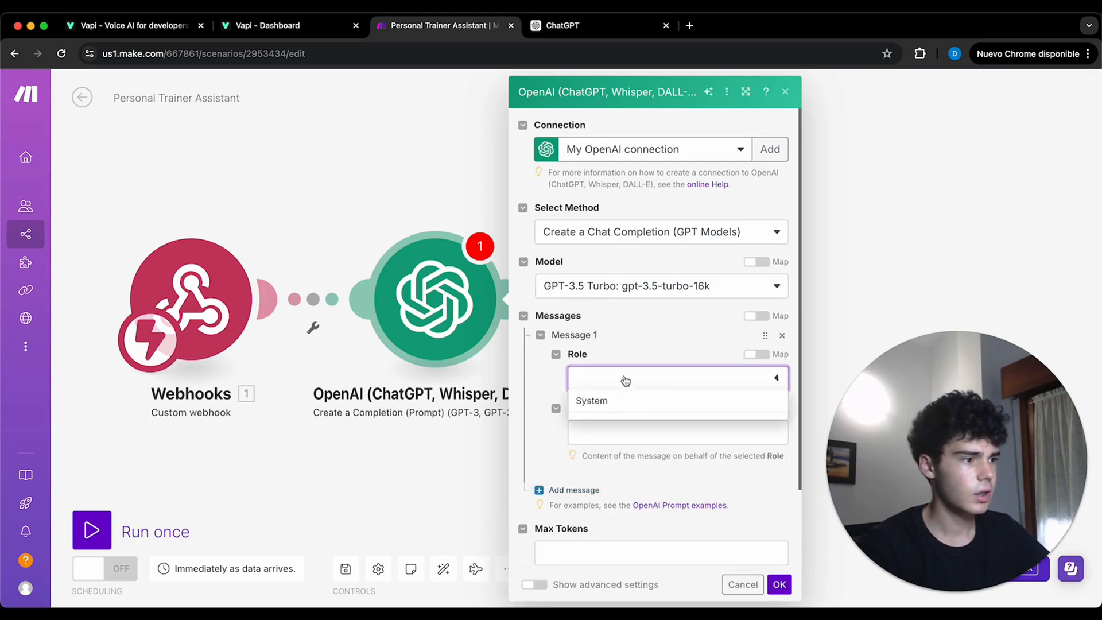
{"action": "left_click", "coordinate": [624, 404]}
{"action": "left_click", "coordinate": [627, 428]}
{"action": "type", "text": "#Context We have just asked the user when they would like to schedule a meeting. You will be given the current date and their response.  #Instructions You must return the start and end time in JSON format. This is essential for our company.  #Example Output  {\"startTime\": \"2024-06-28T09:00:00.00\", \"endTime\": \"2024-06-28T16:00:00.00\",\"chosenTime\": \"2024-06-28T10:00:00.00\"}"}
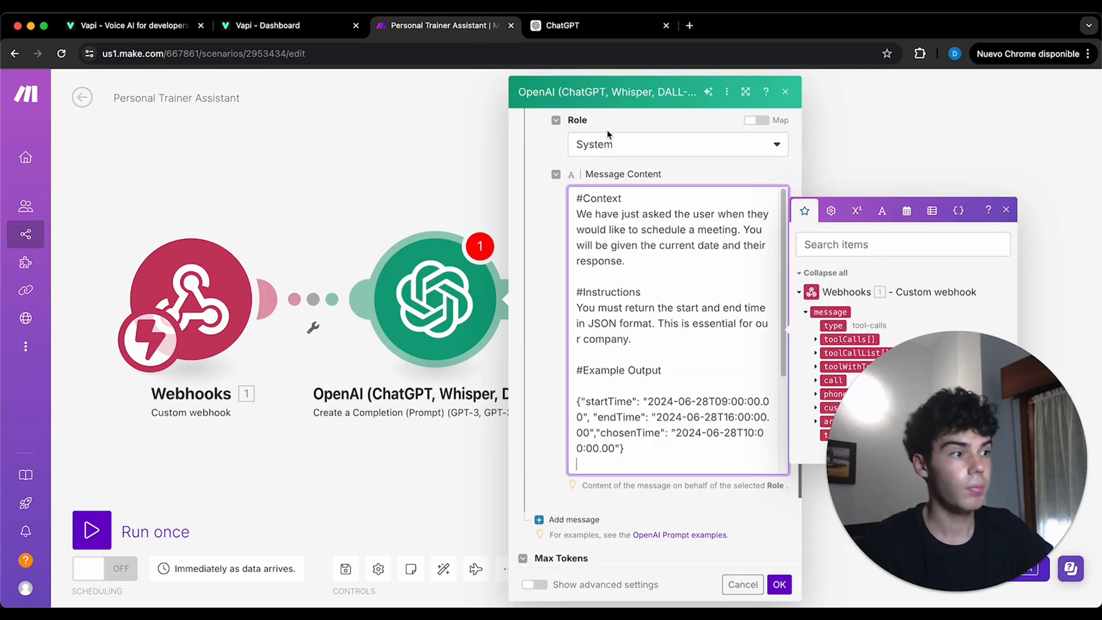
- Review the System message's context, example JSON output and rules
{"action": "left_click", "coordinate": [660, 179]}
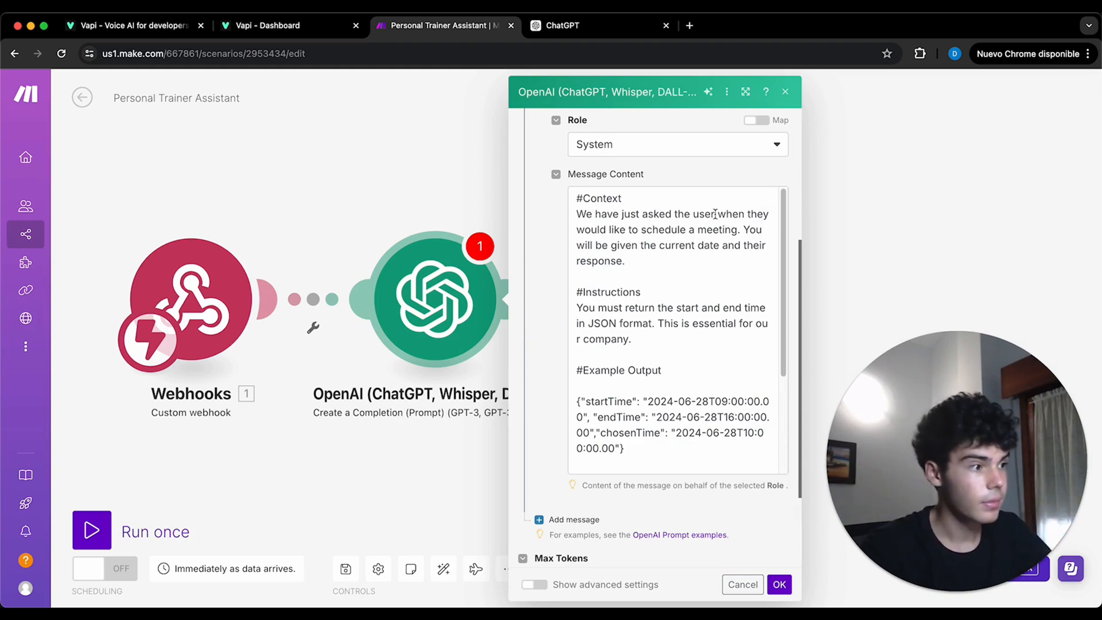
{"action": "left_click_drag", "start_coordinate": [659, 445], "coordinate": [575, 401]}
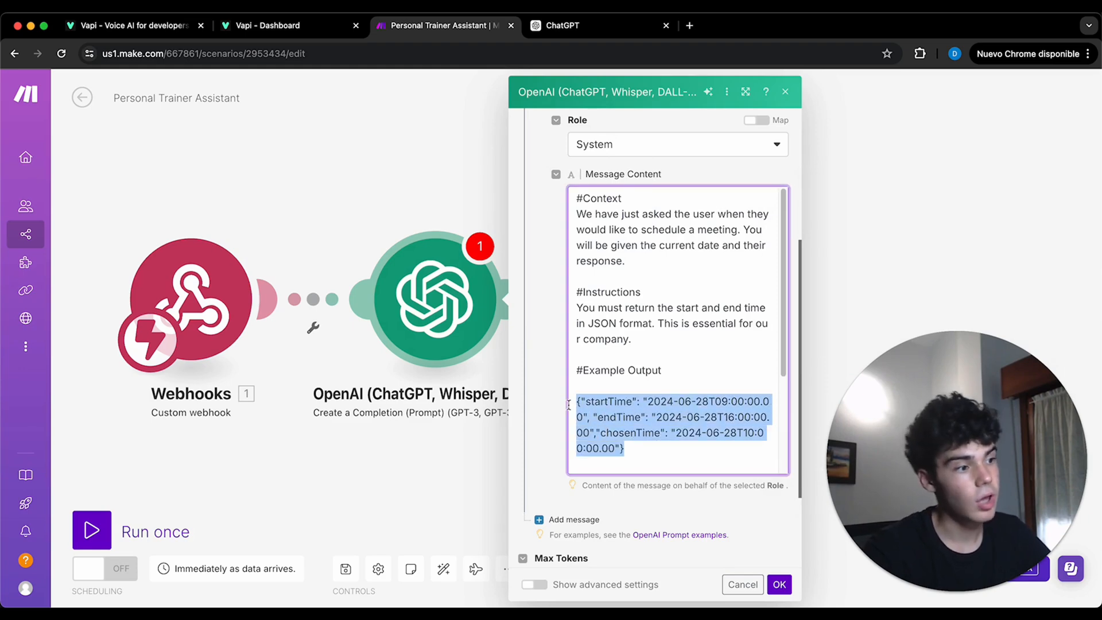
{"action": "left_click", "coordinate": [651, 366]}
{"action": "left_click_drag", "start_coordinate": [782, 210], "coordinate": [767, 321]}
{"action": "left_click", "coordinate": [583, 529]}
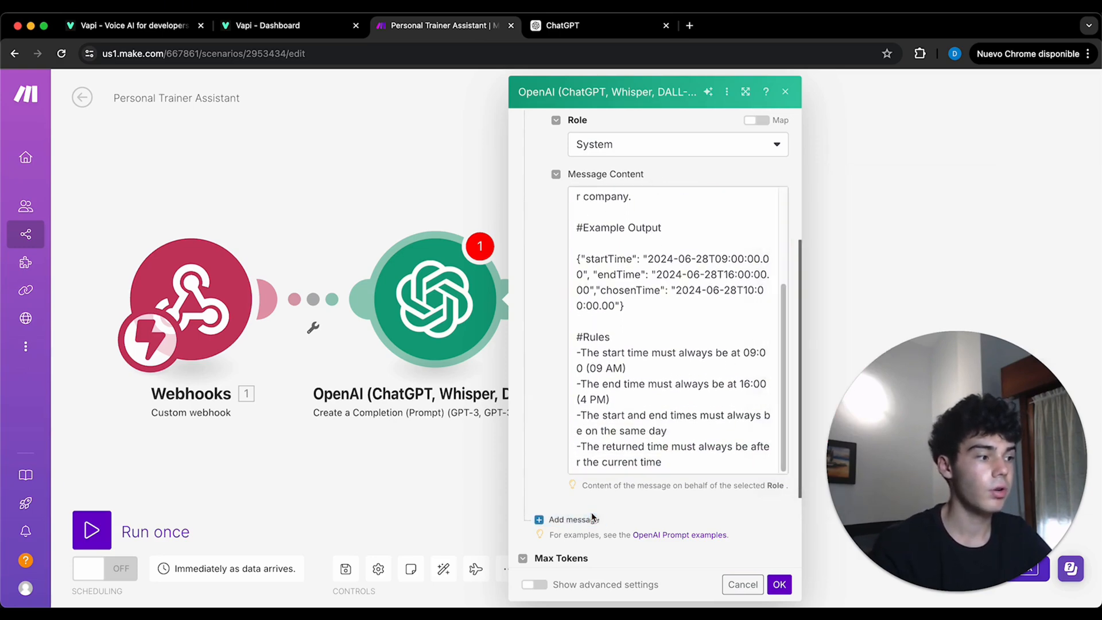
- Add a second System message with the current time (now) and the webhook's Time argument, set Max Tokens to 250, and save the module
{"action": "left_click", "coordinate": [574, 519]}
{"action": "scroll", "coordinate": [610, 456], "scroll_direction": "down", "scroll_amount": 2}
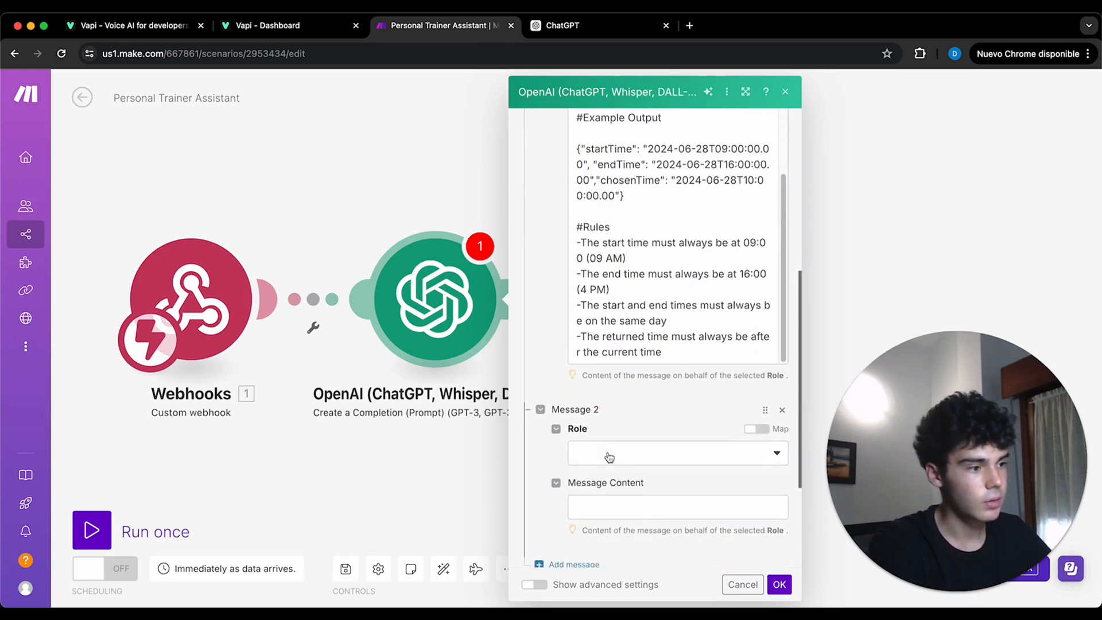
{"action": "left_click", "coordinate": [625, 402]}
{"action": "left_click", "coordinate": [636, 427]}
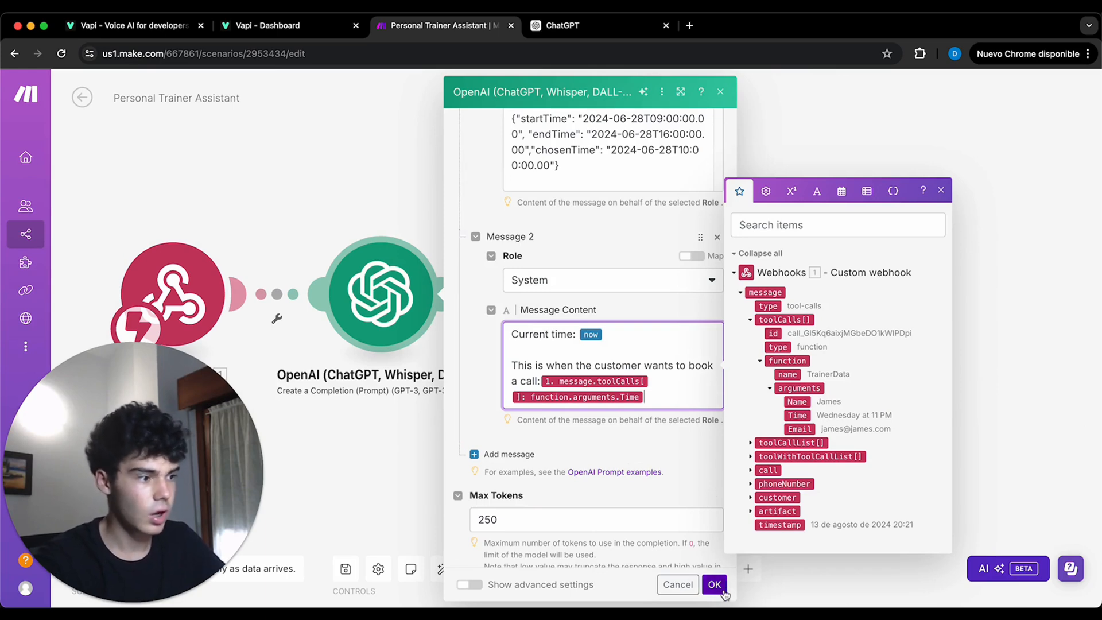
{"action": "left_click", "coordinate": [714, 585]}
- Add a Parse JSON module after the OpenAI module and map its JSON string from the message under OpenAI's Choices
{"action": "left_click", "coordinate": [449, 294]}
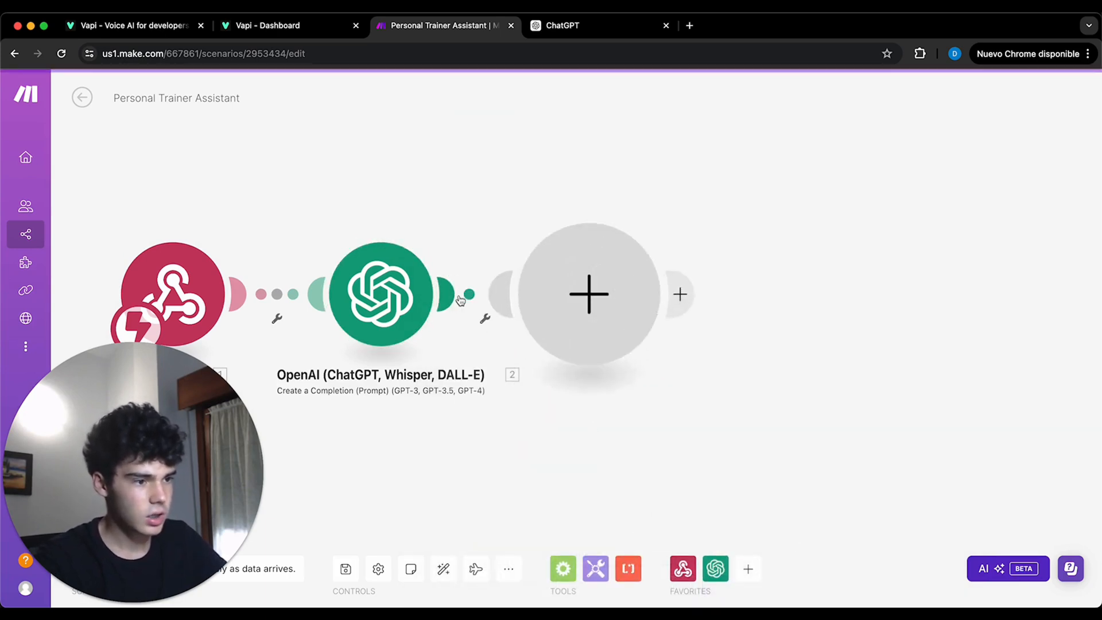
{"action": "left_click", "coordinate": [721, 369]}
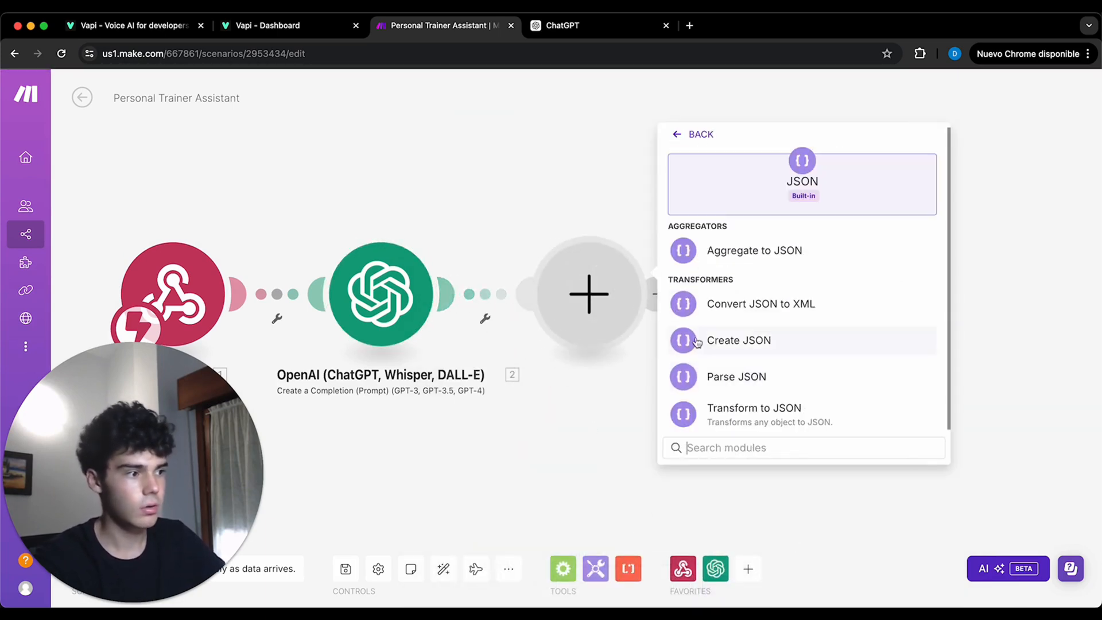
{"action": "left_click", "coordinate": [763, 376]}
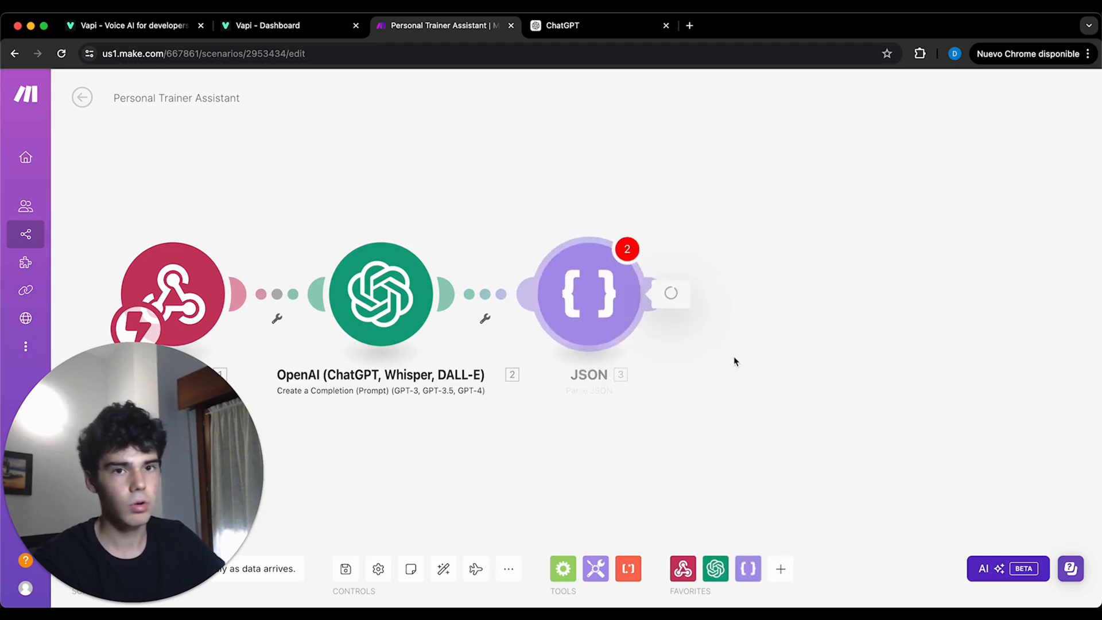
{"action": "left_click", "coordinate": [744, 344]}
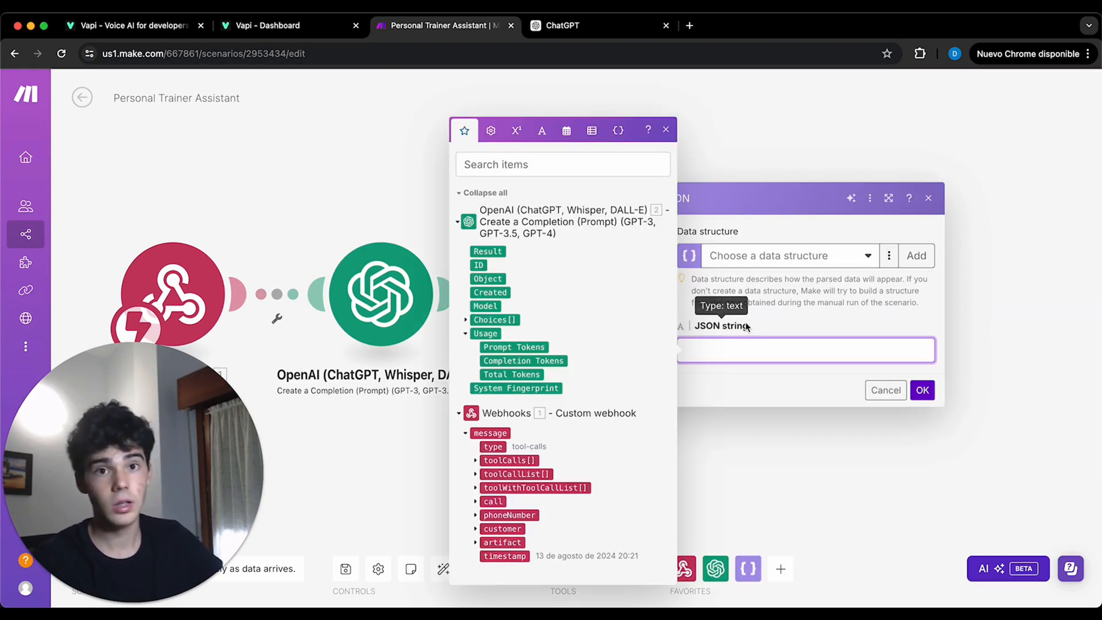
{"action": "left_click", "coordinate": [466, 321]}
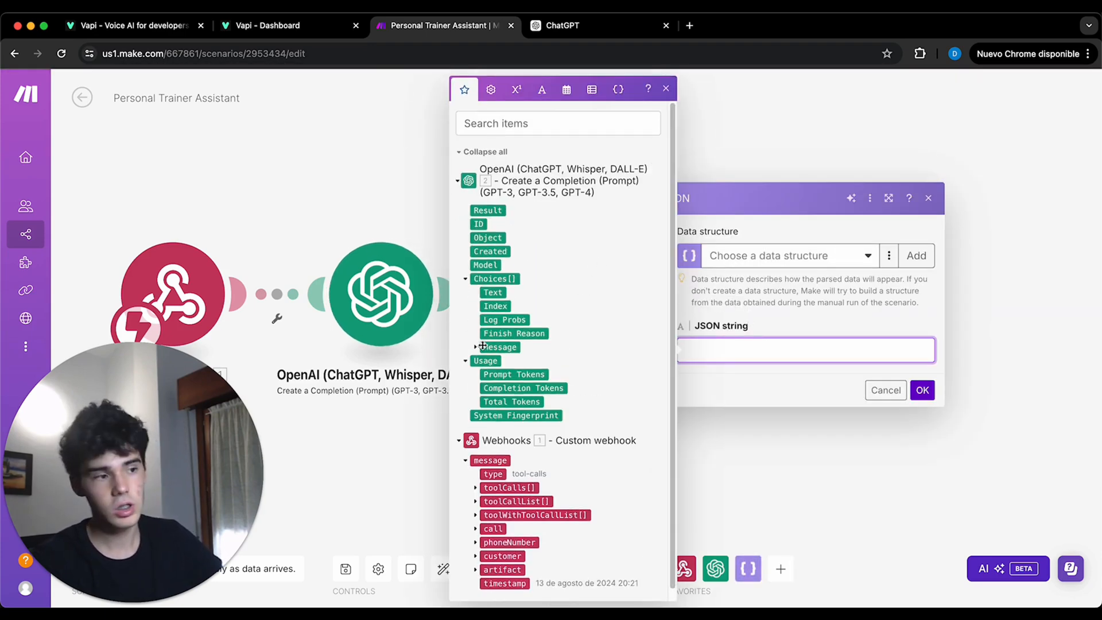
{"action": "left_click", "coordinate": [475, 347]}
{"action": "left_click", "coordinate": [509, 374]}
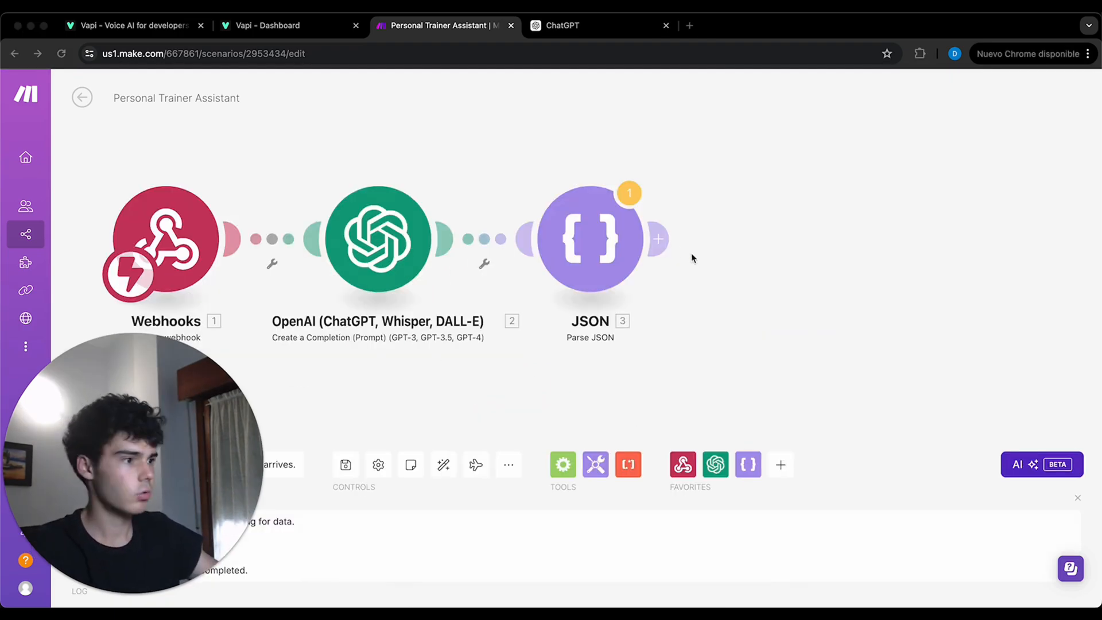
- Add a Tools Set multiple variables module after Parse JSON and create a variable named DecidedTime
{"action": "left_click", "coordinate": [667, 240]}
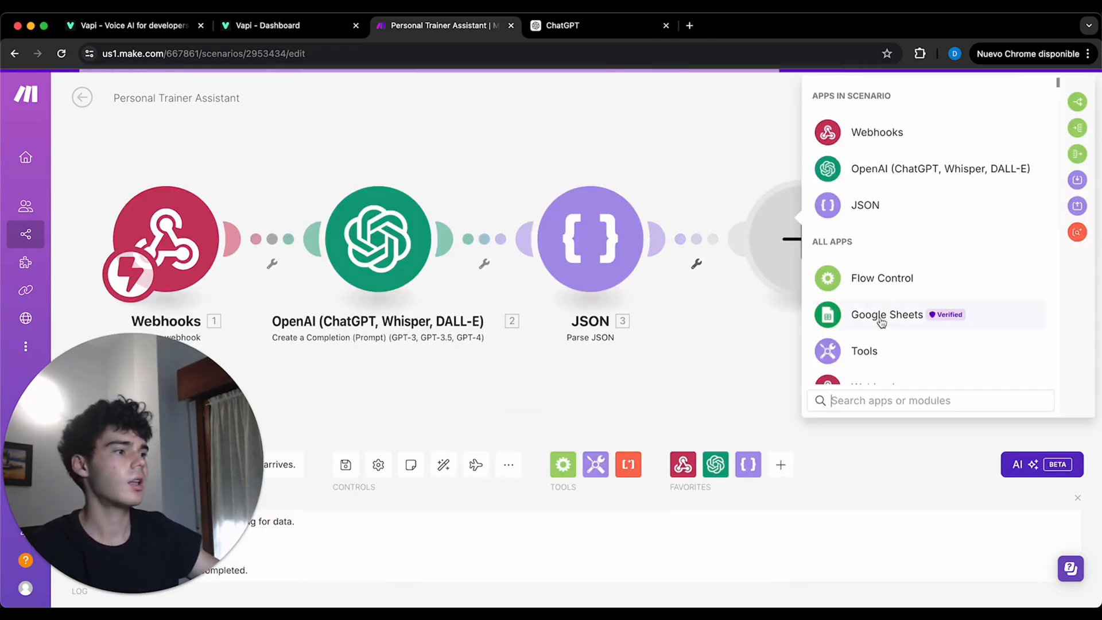
{"action": "left_click", "coordinate": [891, 349]}
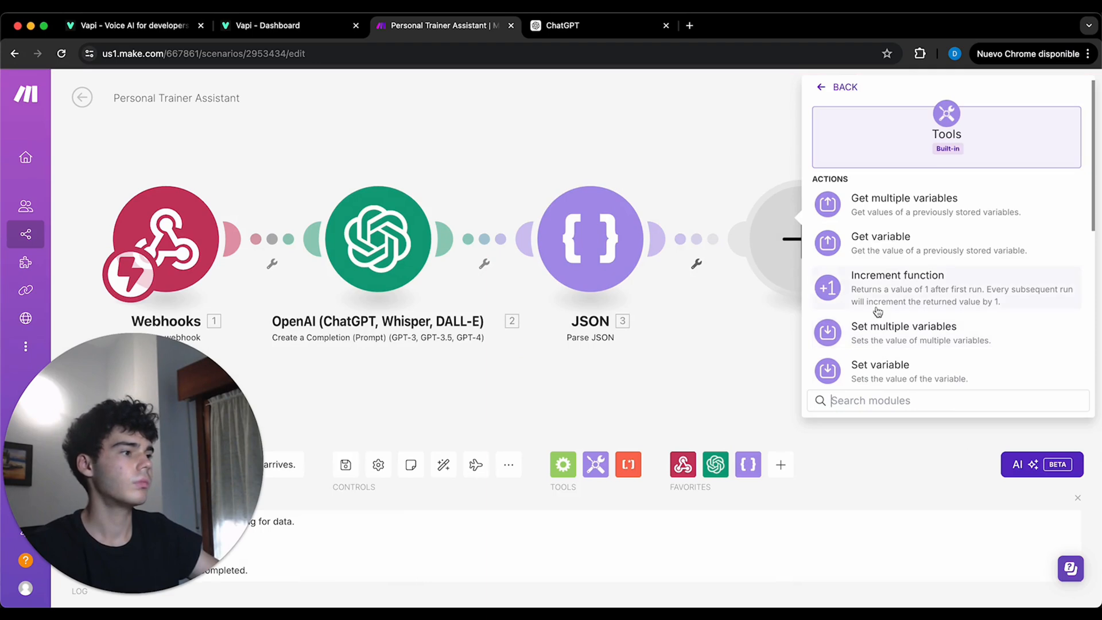
{"action": "left_click", "coordinate": [906, 338]}
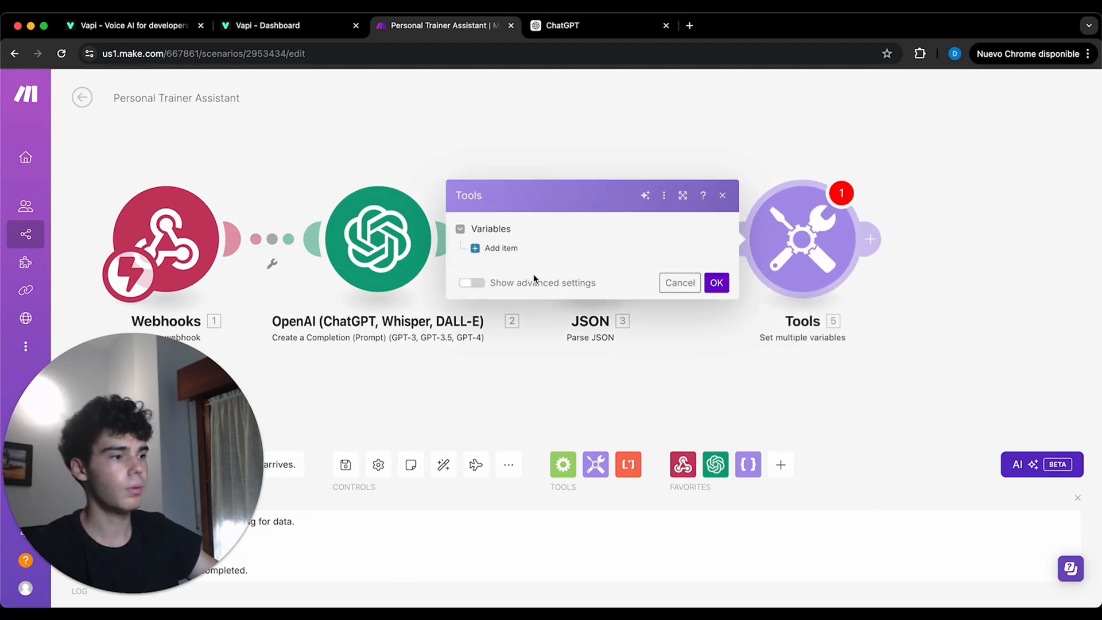
{"action": "left_click", "coordinate": [498, 252]}
{"action": "left_click", "coordinate": [551, 222]}
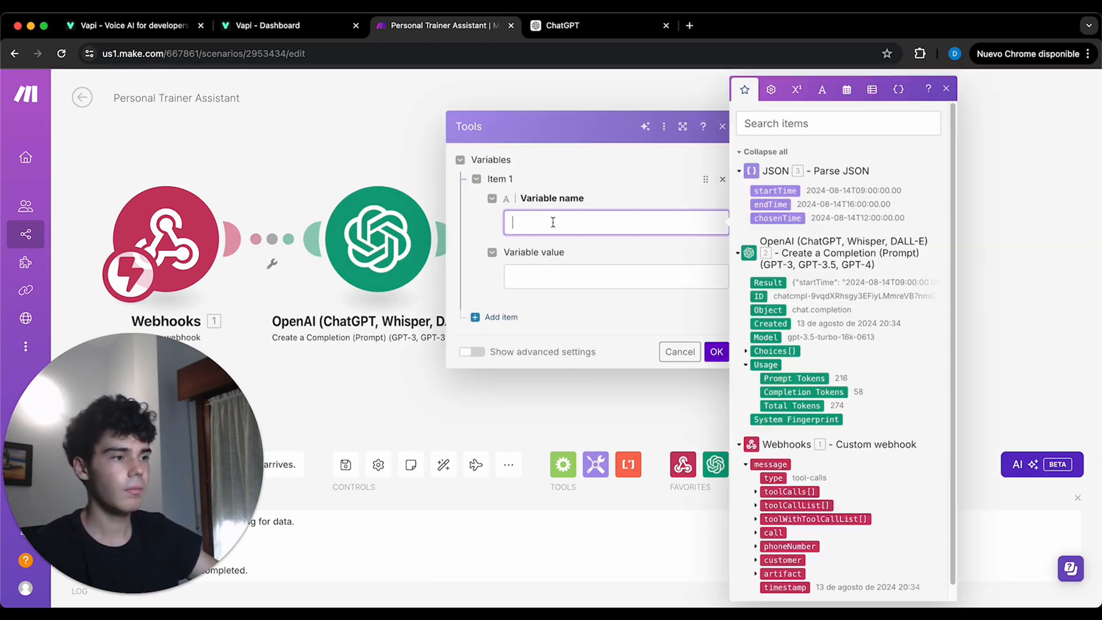
{"action": "type", "text": "DecidedTime"}
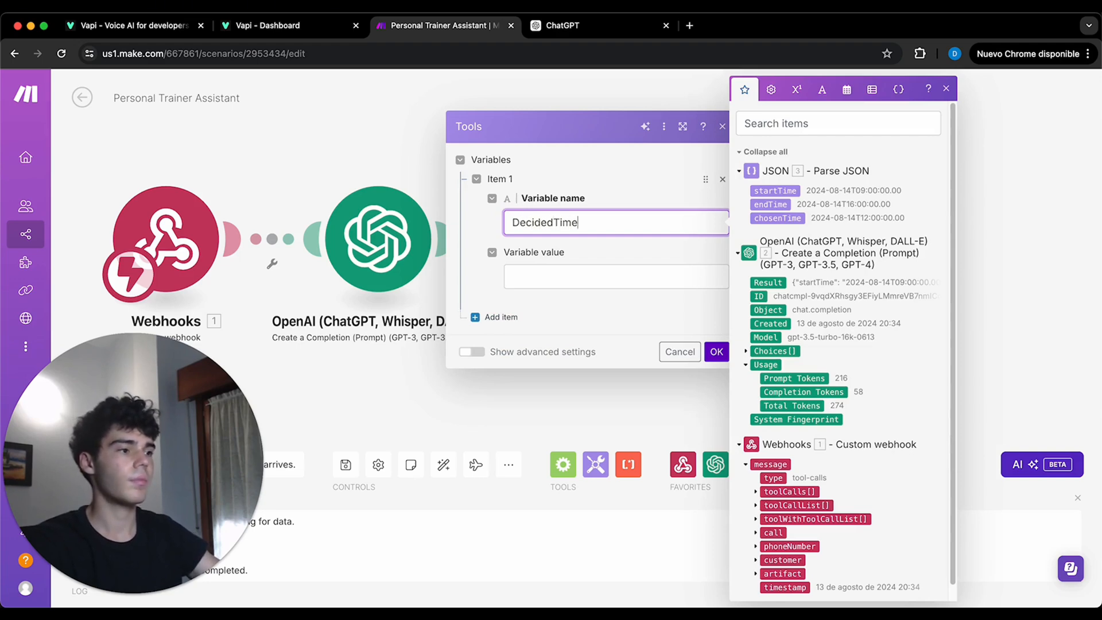
- Start the DecidedTime value as a formatDate function on the JSON chosenTime with the format DD/MM/YYYY
{"action": "left_click", "coordinate": [574, 277]}
{"action": "type", "text": "fo"}
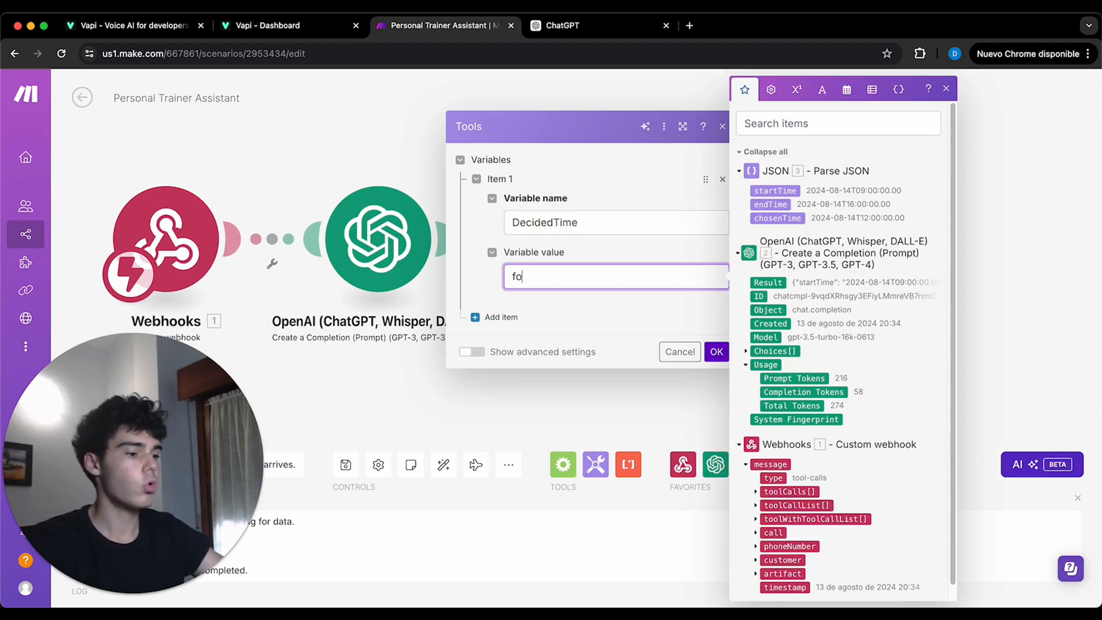
{"action": "type", "text": "rmatDa"}
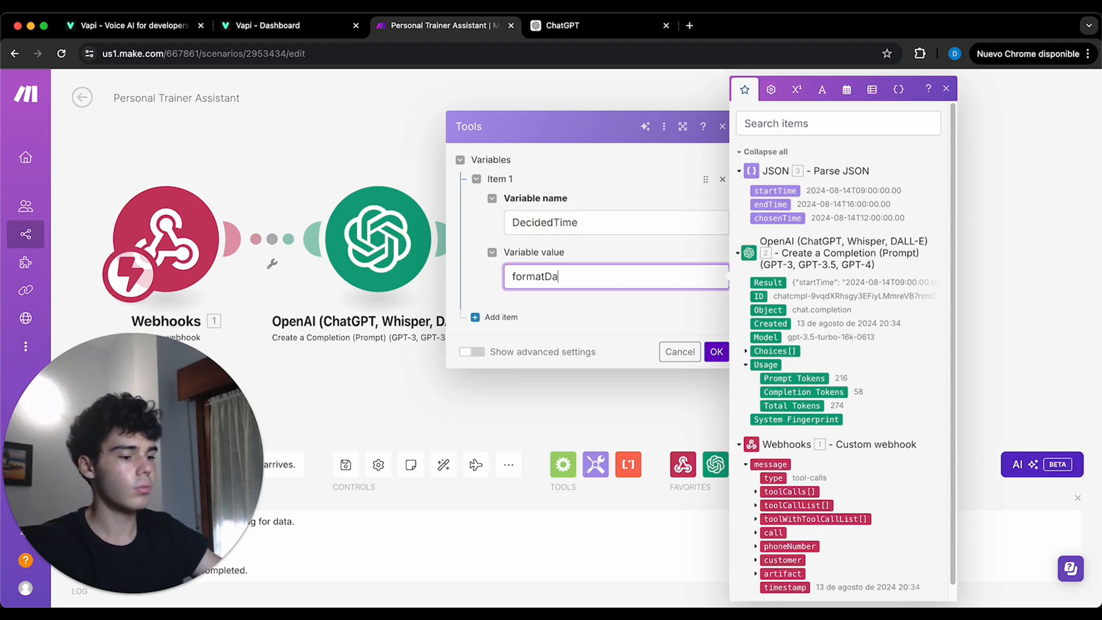
{"action": "type", "text": "te("}
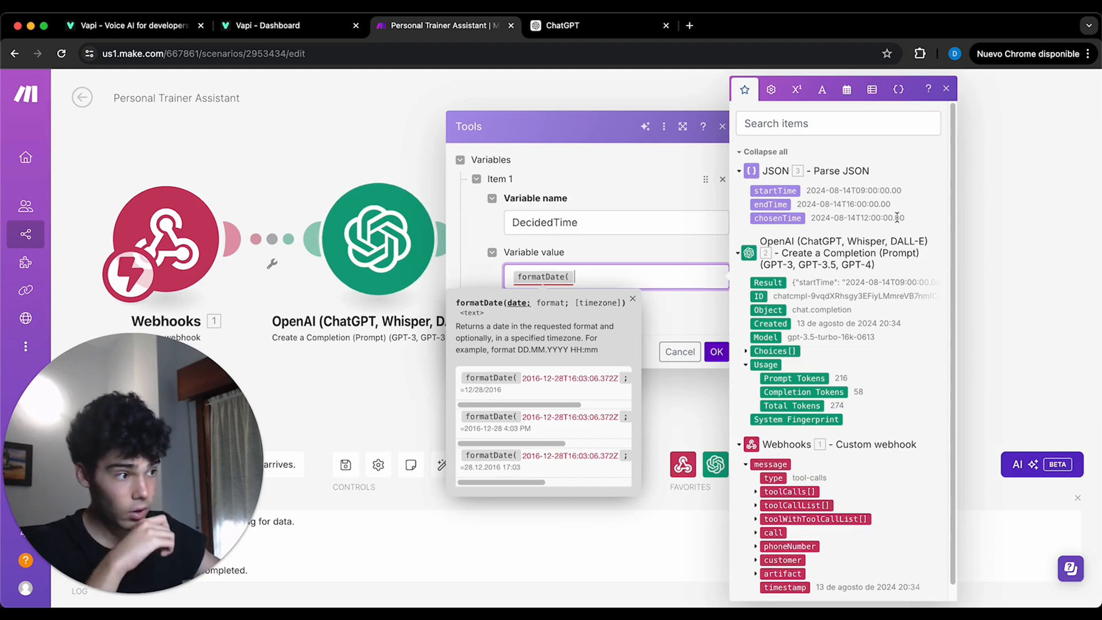
{"action": "left_click", "coordinate": [777, 219]}
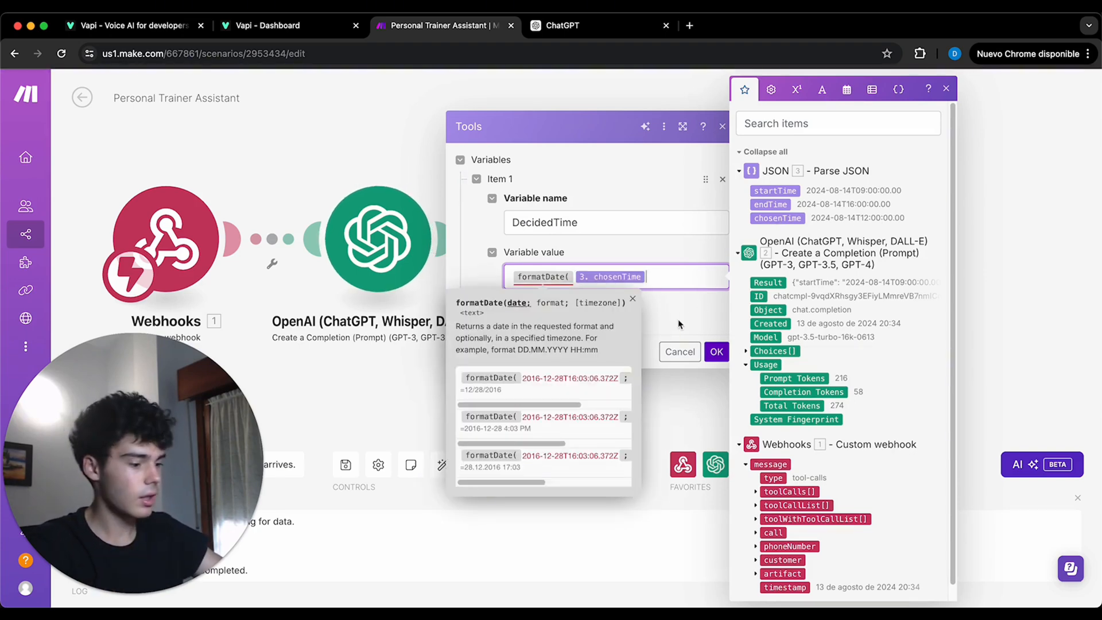
{"action": "type", "text": ";"}
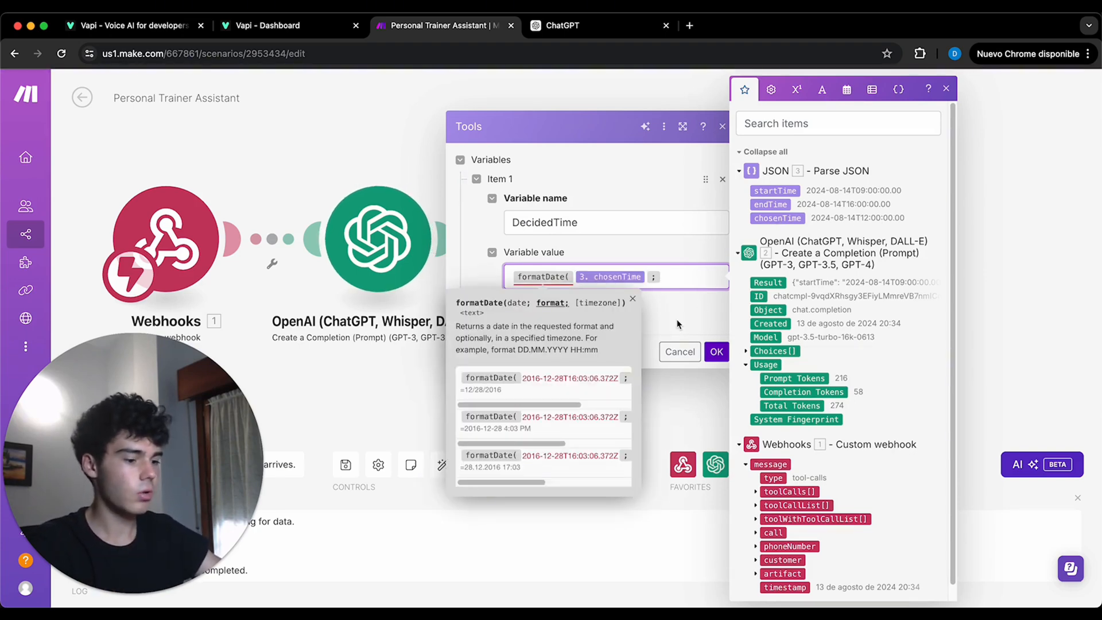
{"action": "type", "text": "DD/"}
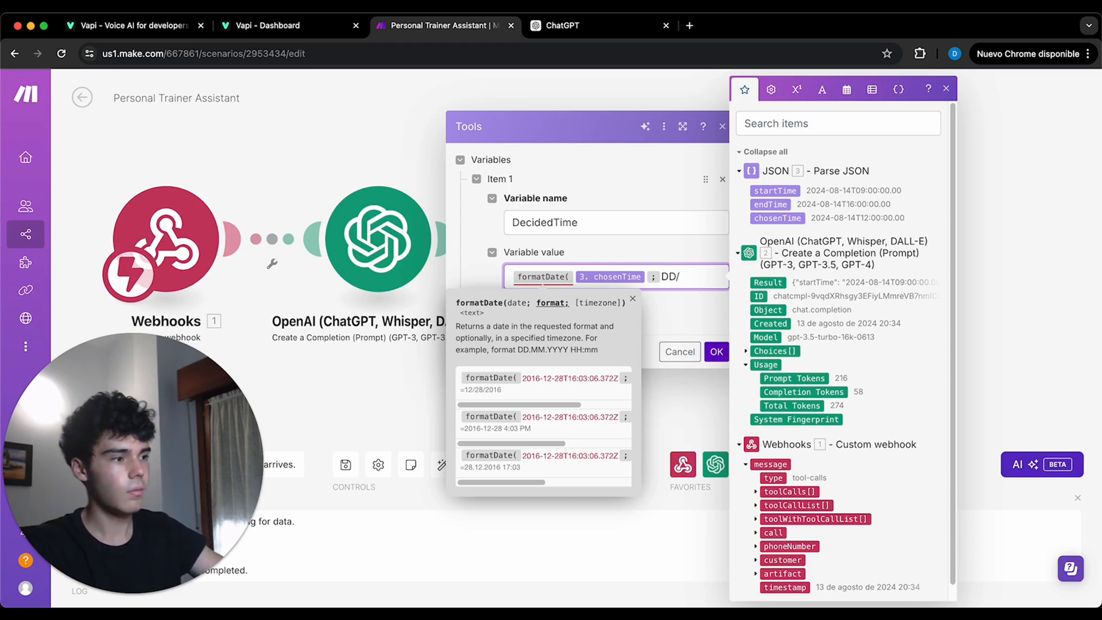
{"action": "type", "text": "MM/YY"}
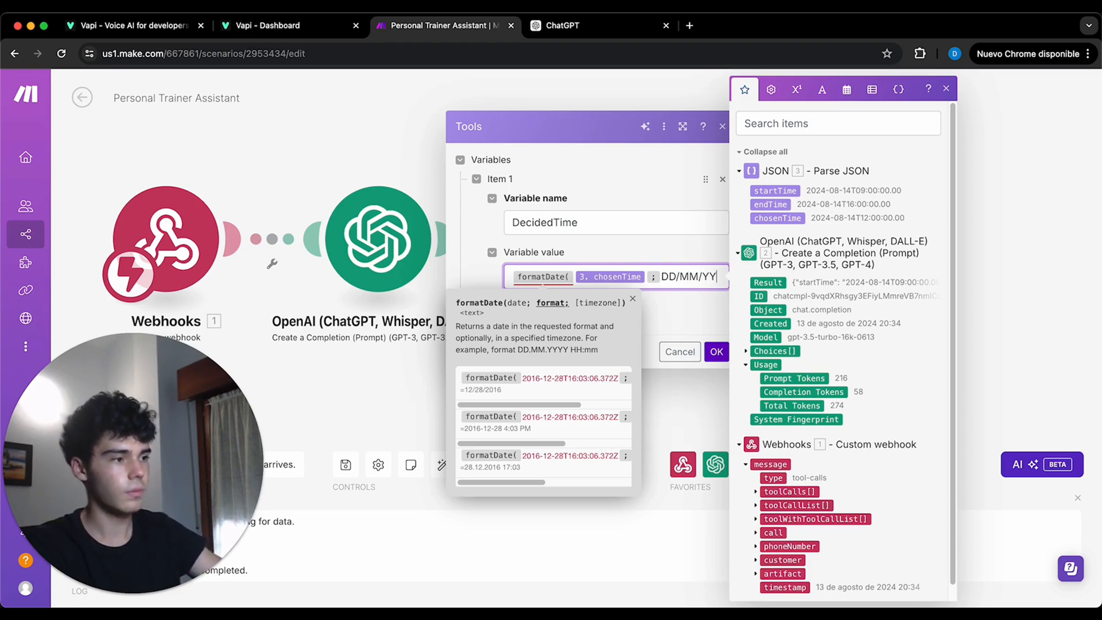
{"action": "type", "text": "Y"}
{"action": "left_click", "coordinate": [690, 319]}
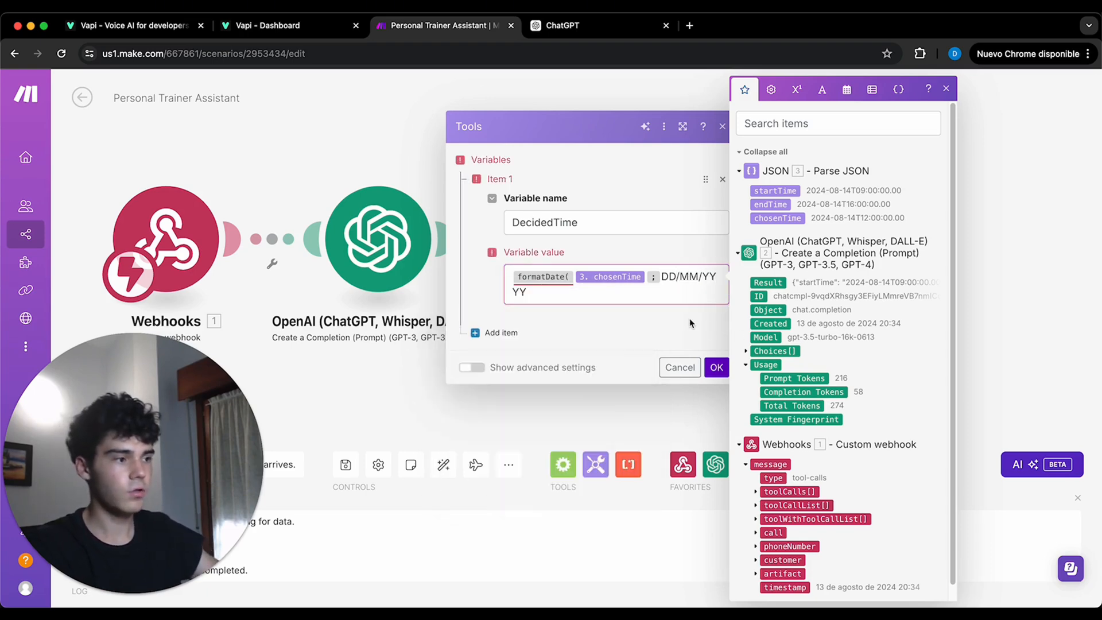
- Extend the DecidedTime date format with HH.mm, close the formatDate function, and save the variables module
{"action": "left_click", "coordinate": [632, 292]}
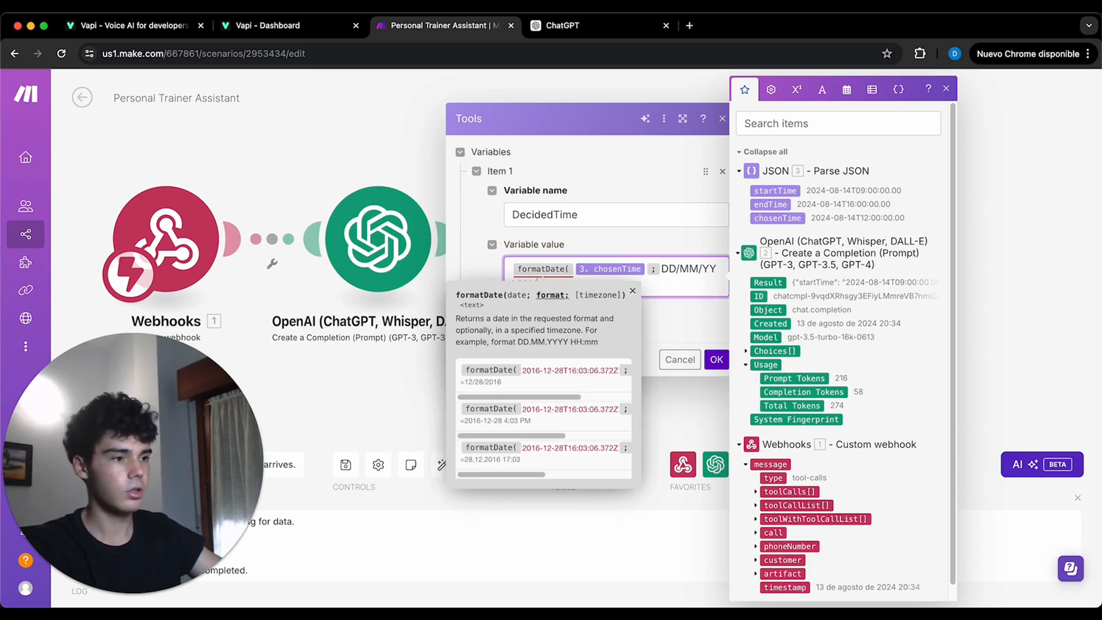
{"action": "left_click", "coordinate": [633, 290]}
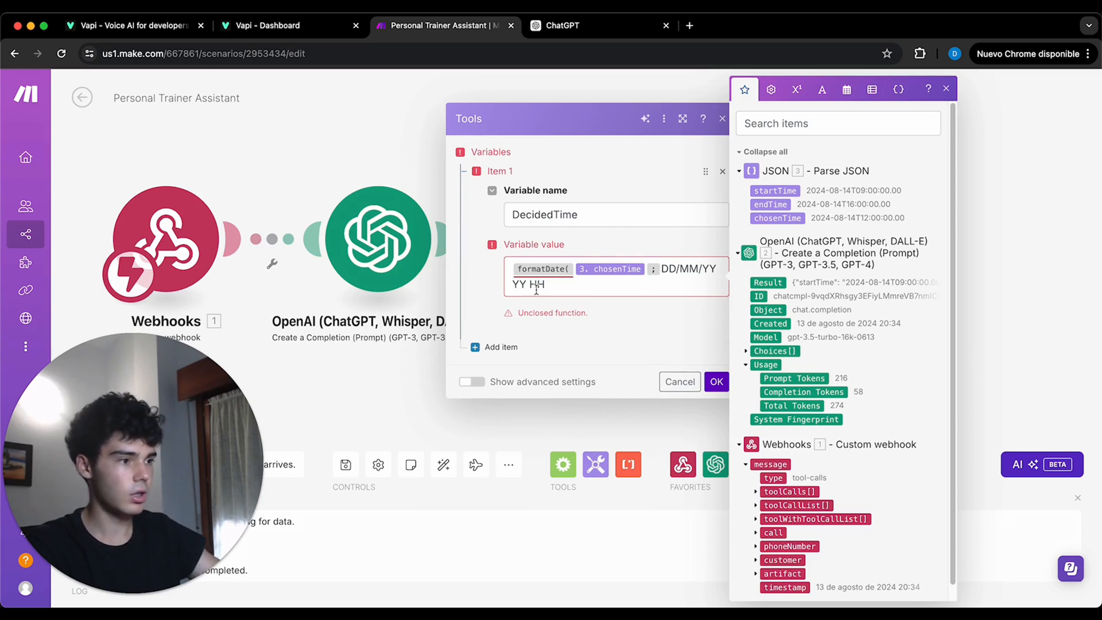
{"action": "left_click", "coordinate": [546, 287]}
{"action": "type", "text": ".m"}
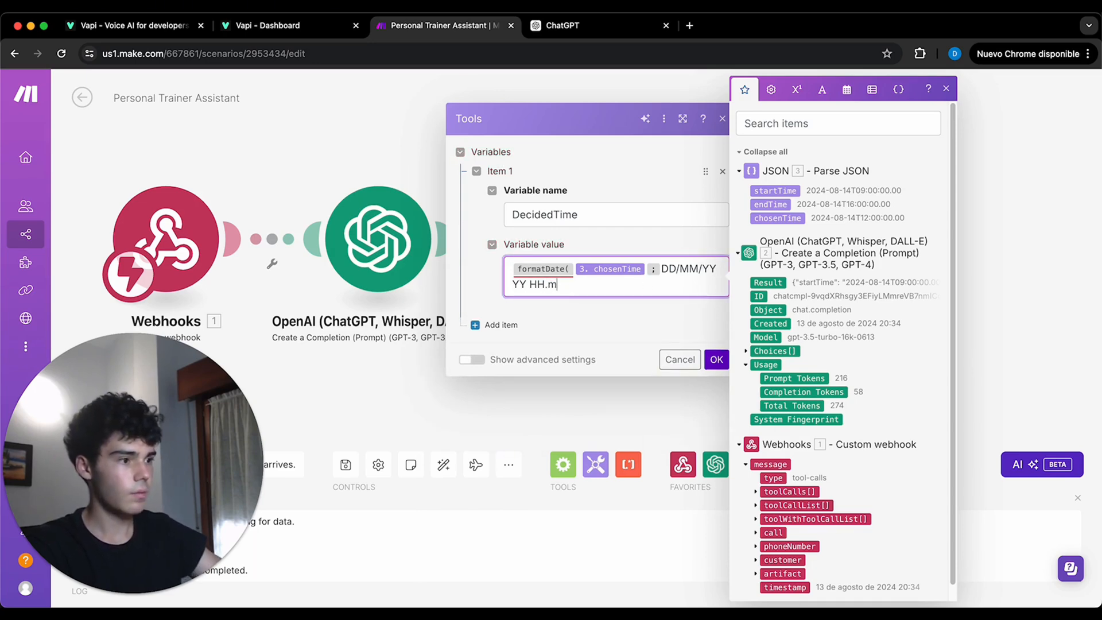
{"action": "type", "text": "m )"}
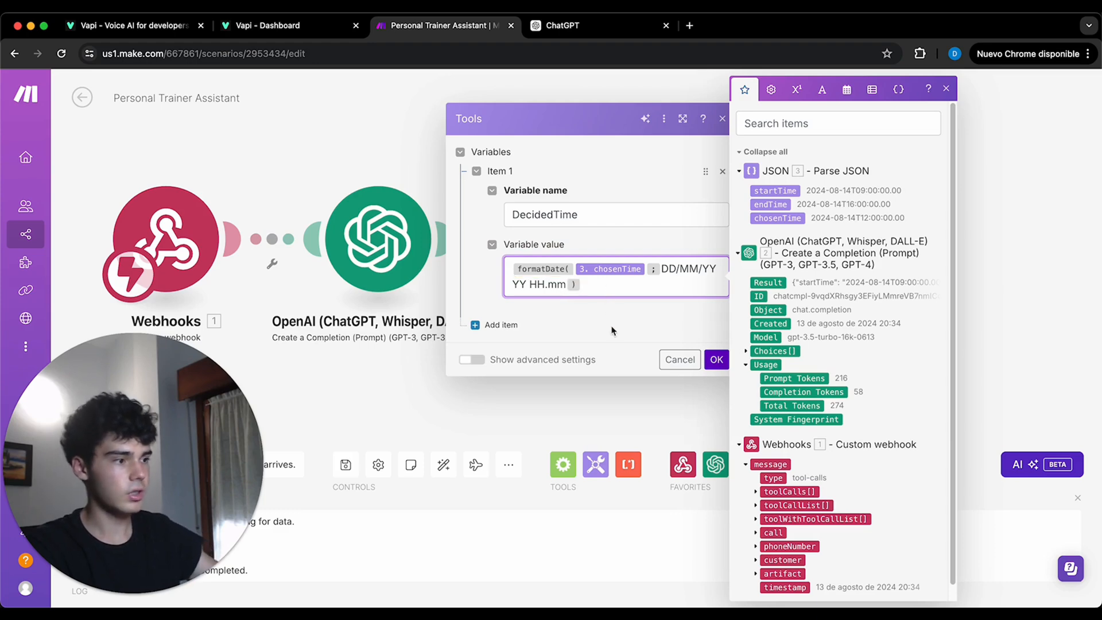
{"action": "left_click", "coordinate": [717, 361]}
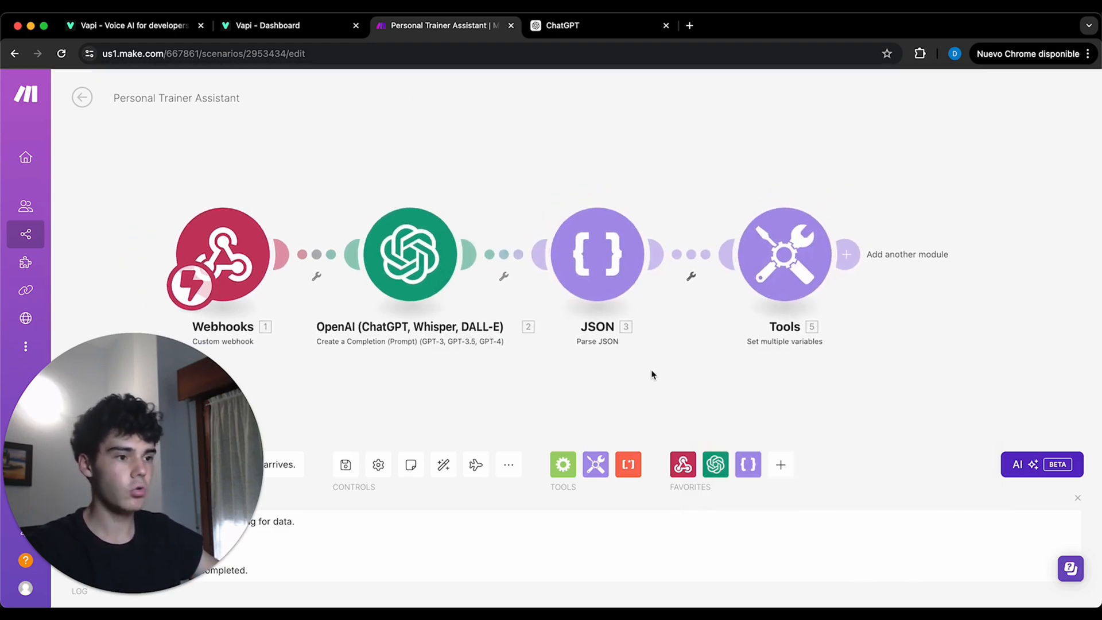
- Add a Google Calendar Get Free/Busy Information module after the Tools module
{"action": "left_click", "coordinate": [849, 255]}
{"action": "scroll", "coordinate": [635, 300], "scroll_direction": "down", "scroll_amount": 4}
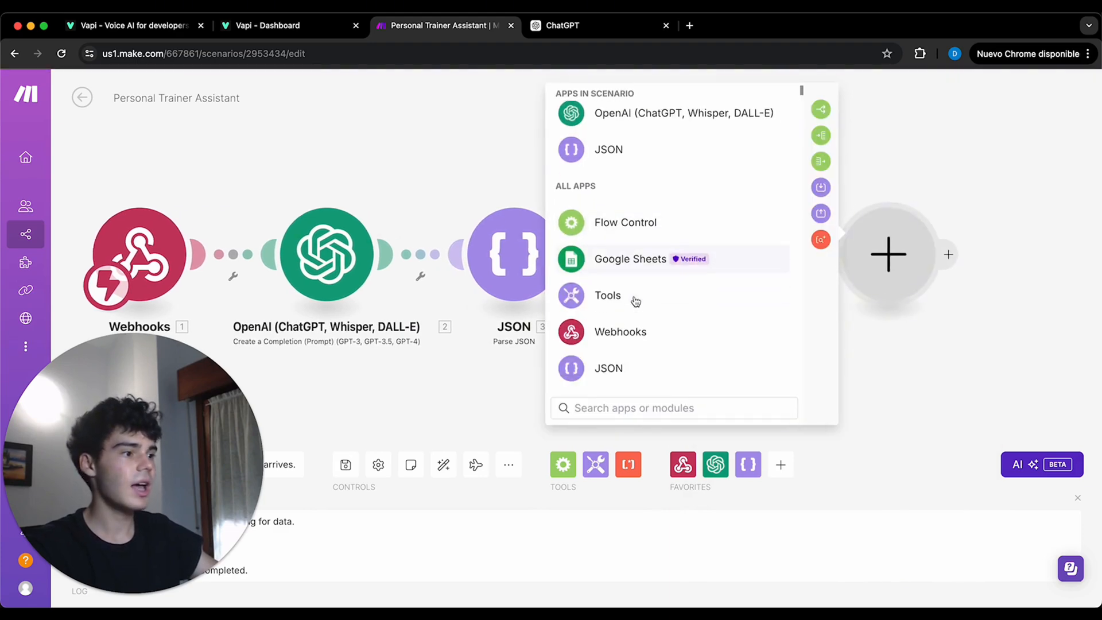
{"action": "scroll", "coordinate": [635, 300], "scroll_direction": "down", "scroll_amount": 2}
{"action": "left_click", "coordinate": [644, 316]}
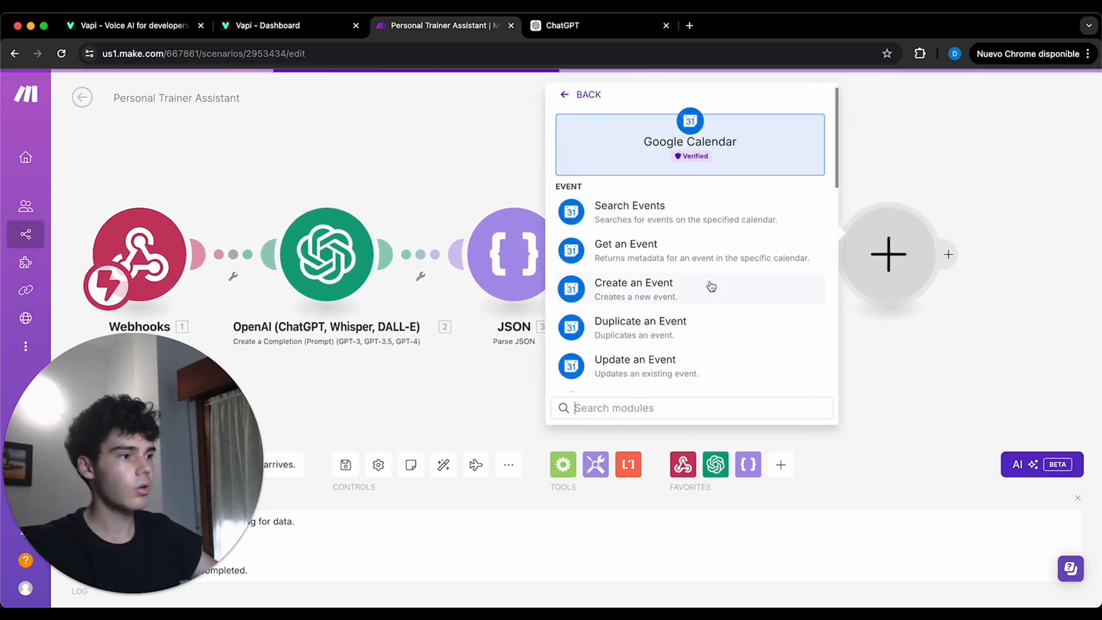
{"action": "scroll", "coordinate": [660, 256], "scroll_direction": "down", "scroll_amount": 6}
{"action": "scroll", "coordinate": [658, 278], "scroll_direction": "down", "scroll_amount": 5}
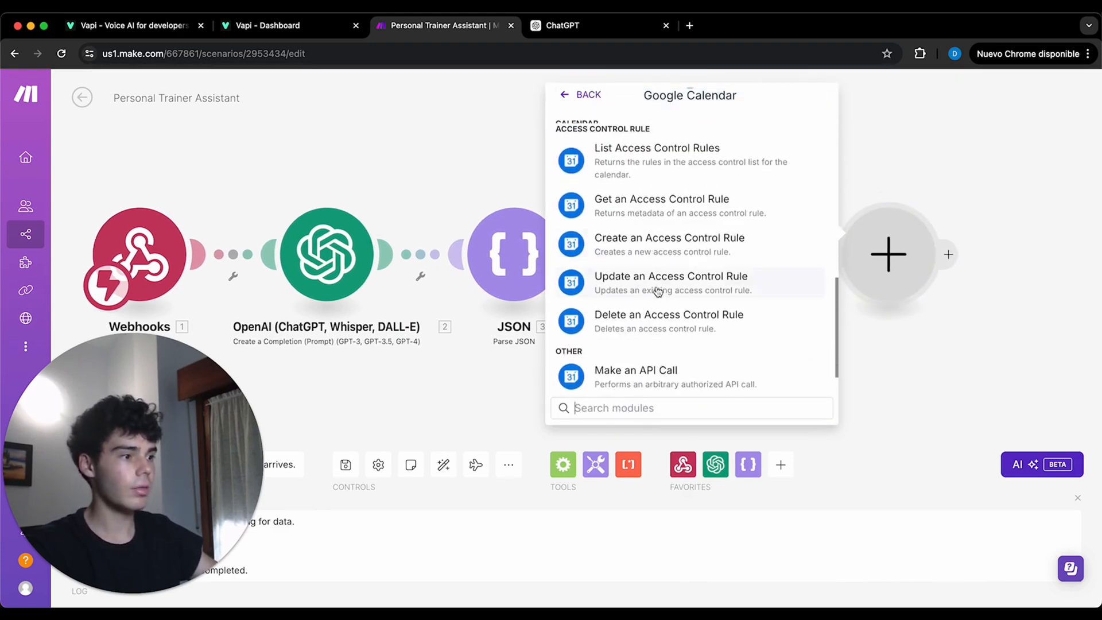
{"action": "left_click", "coordinate": [656, 376]}
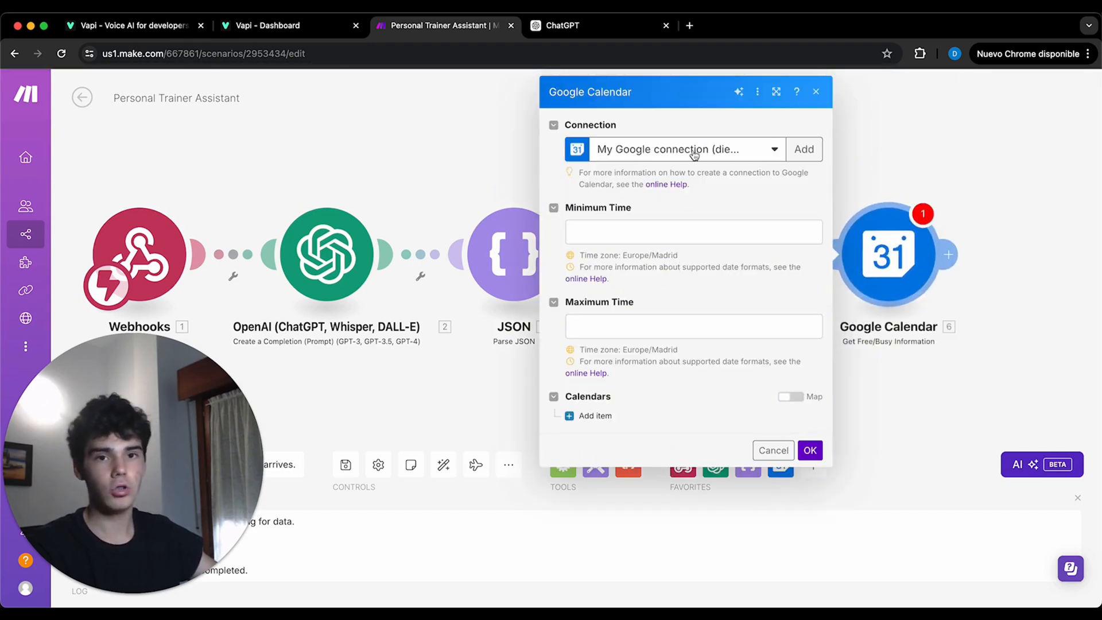
- Map Minimum Time to the JSON startTime and Maximum Time to endTime, and add a calendar item with a mapped Calendar ID
{"action": "left_click", "coordinate": [695, 232]}
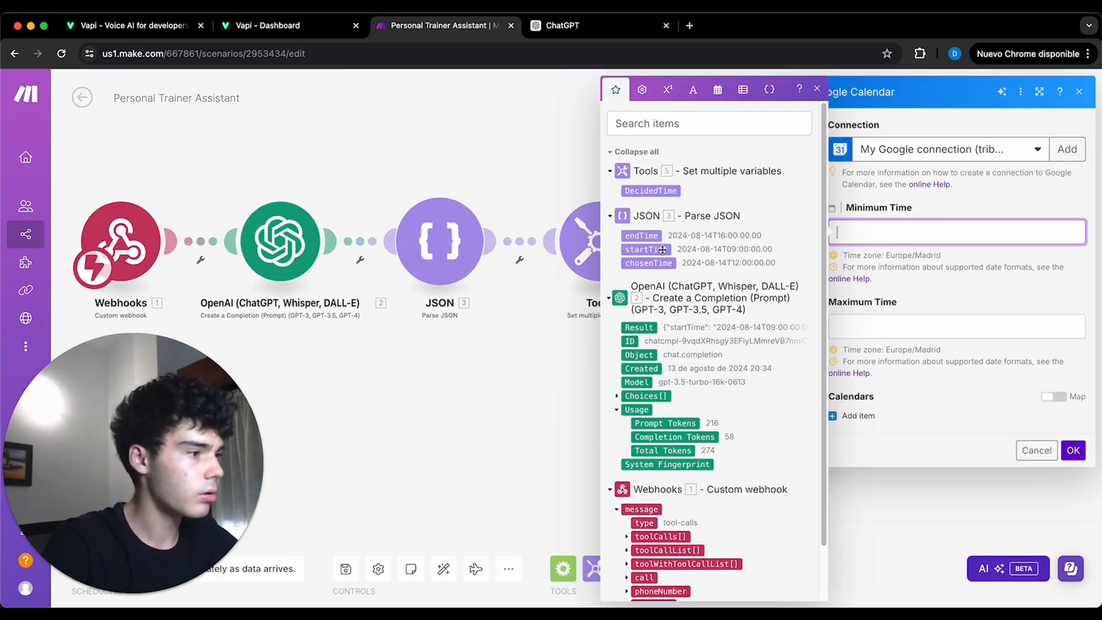
{"action": "left_click", "coordinate": [685, 251]}
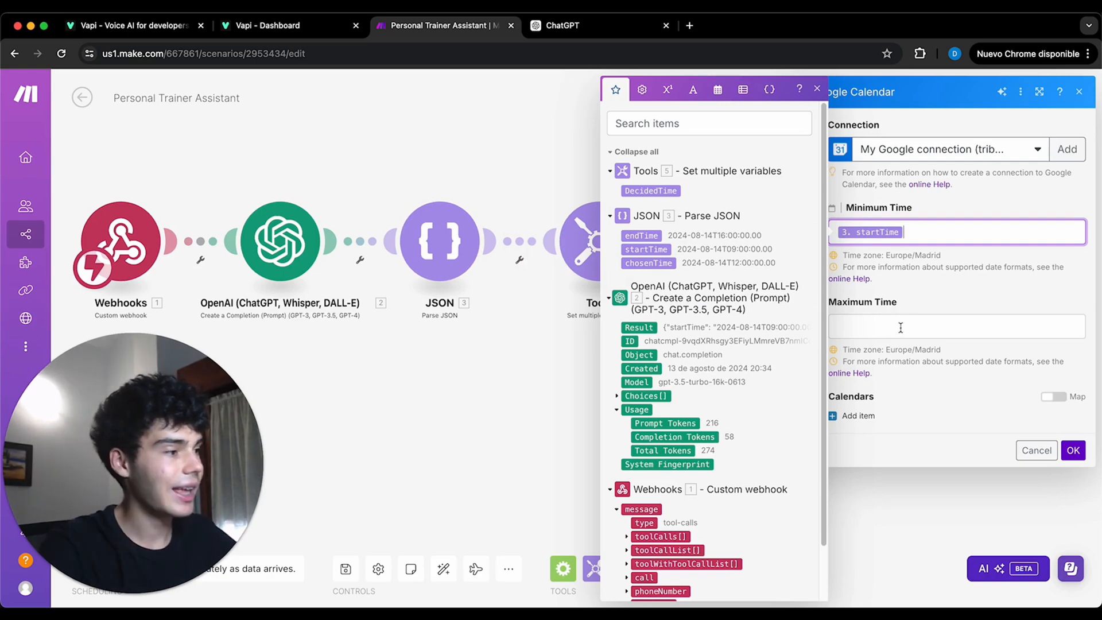
{"action": "left_click", "coordinate": [887, 324]}
{"action": "left_click", "coordinate": [657, 236]}
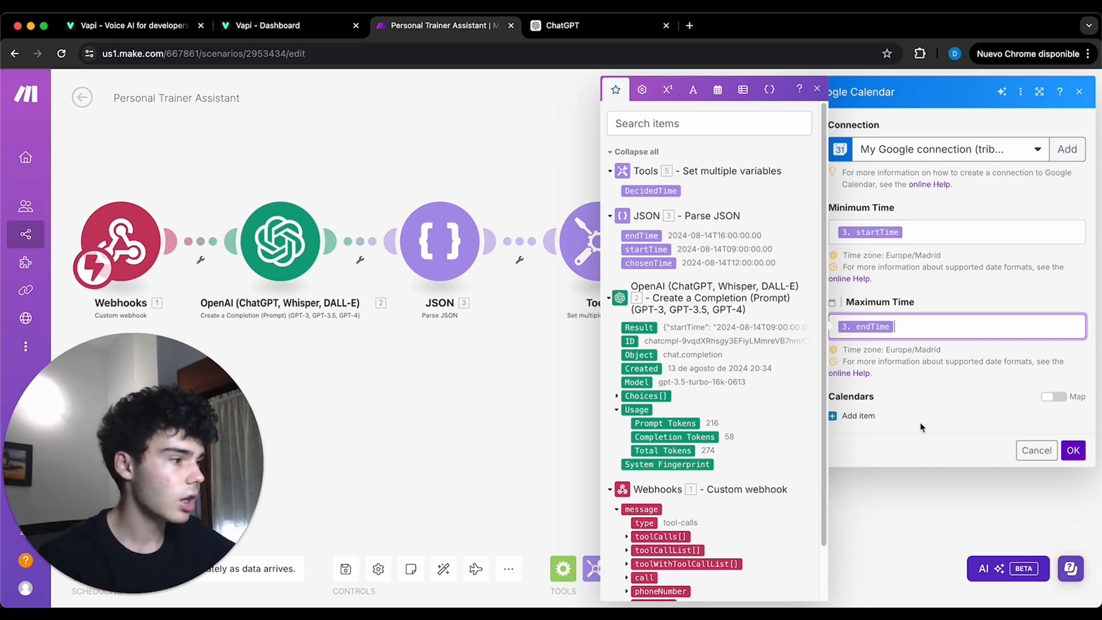
{"action": "left_click", "coordinate": [858, 415]}
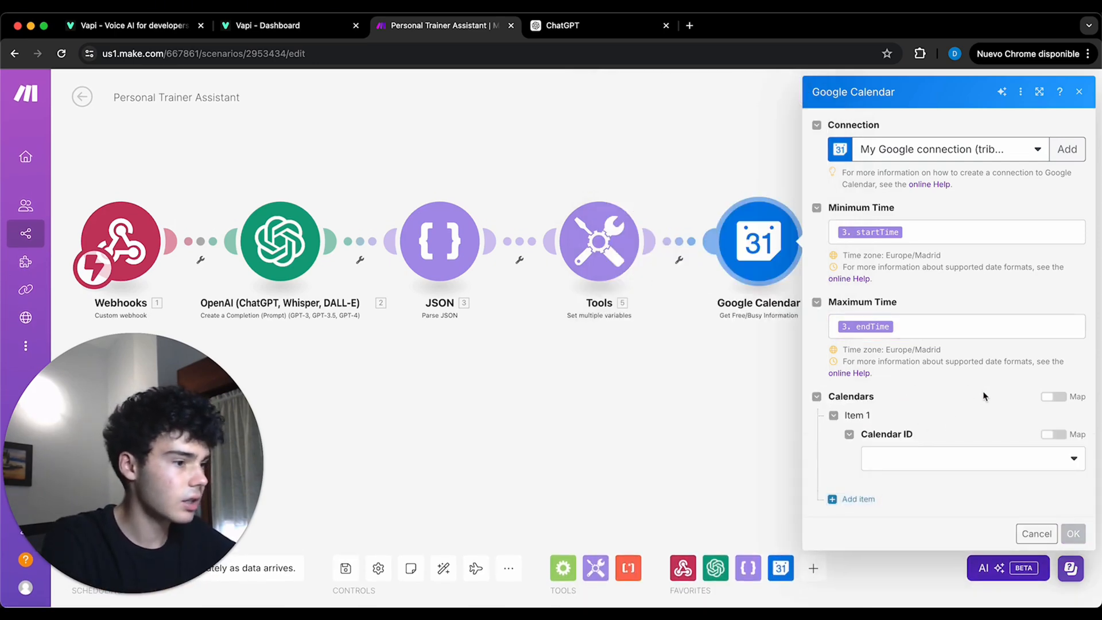
{"action": "left_click", "coordinate": [1053, 434]}
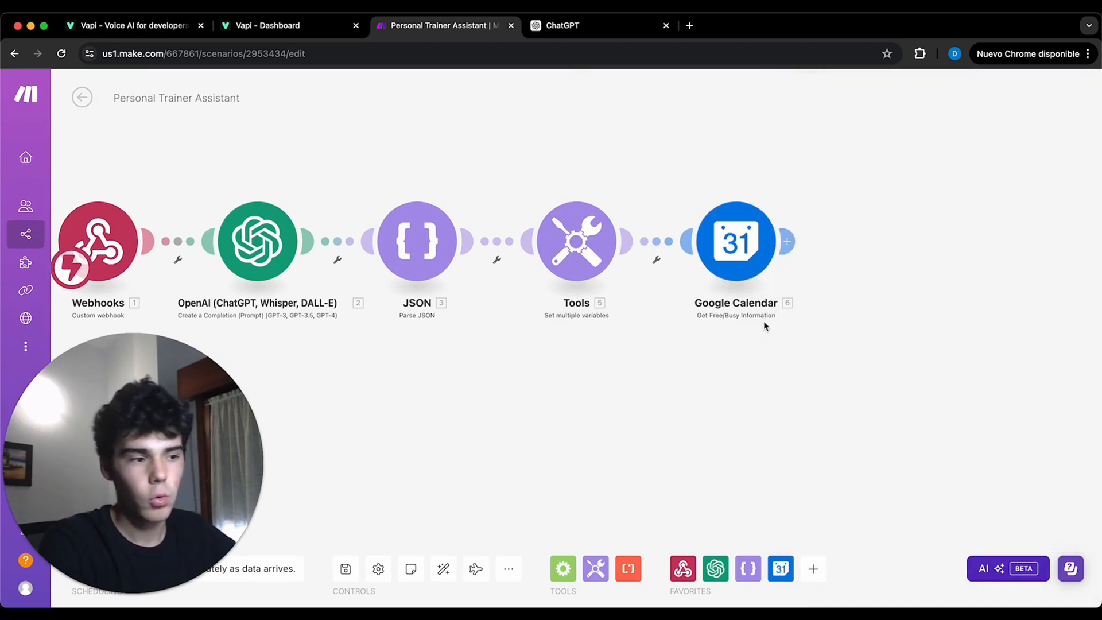
- Add a Router after the Google Calendar module and label the filter on its first route Free
{"action": "left_click", "coordinate": [791, 241]}
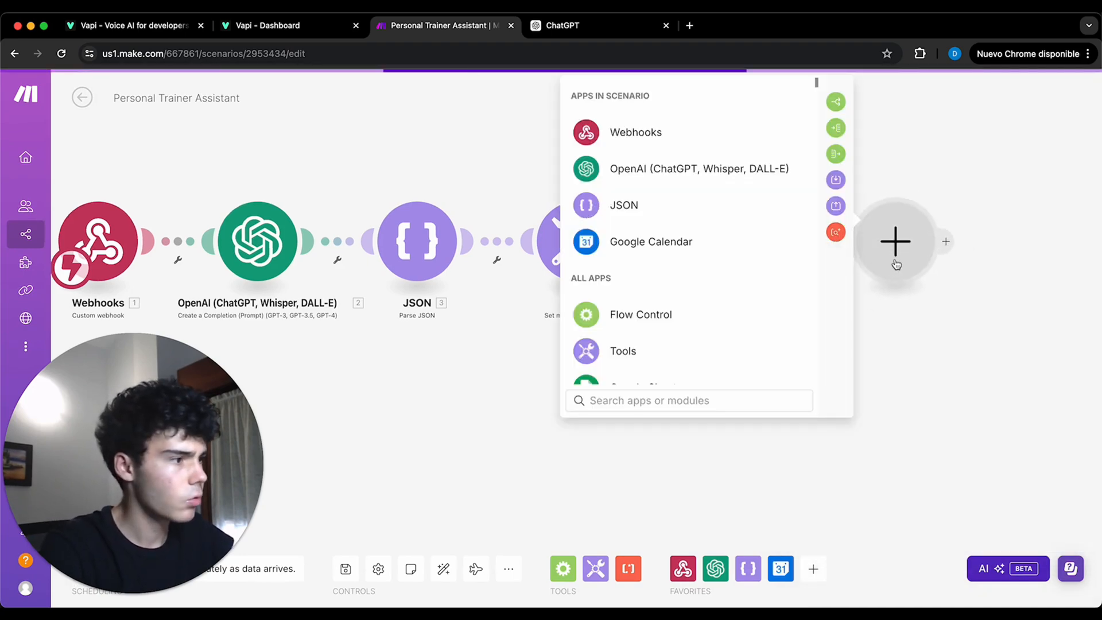
{"action": "left_click", "coordinate": [836, 101]}
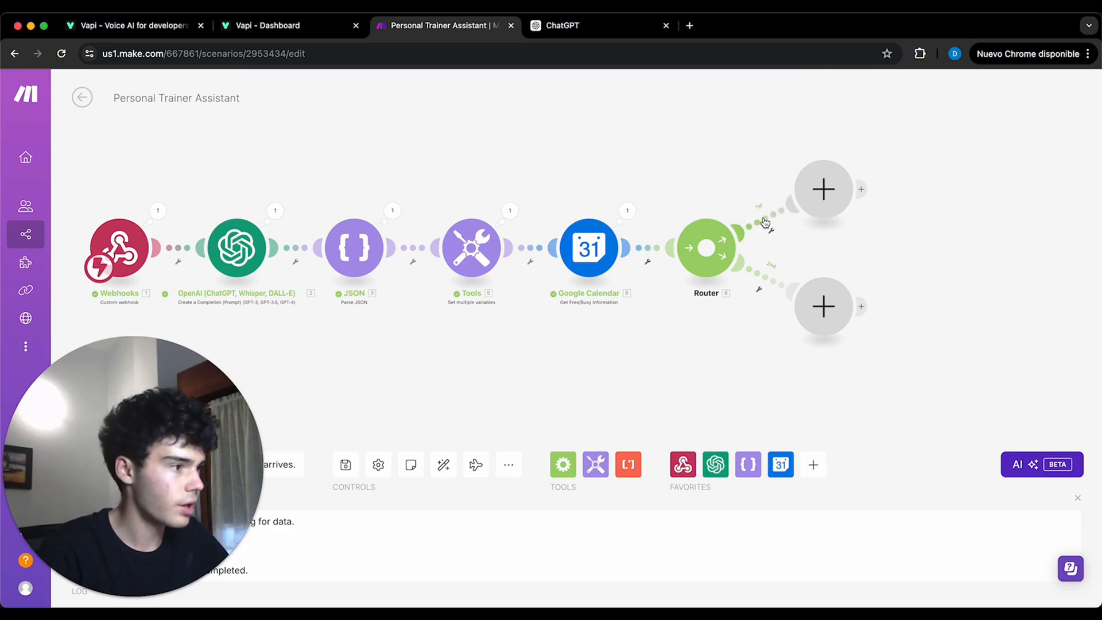
{"action": "left_click", "coordinate": [763, 219]}
{"action": "left_click", "coordinate": [858, 156]}
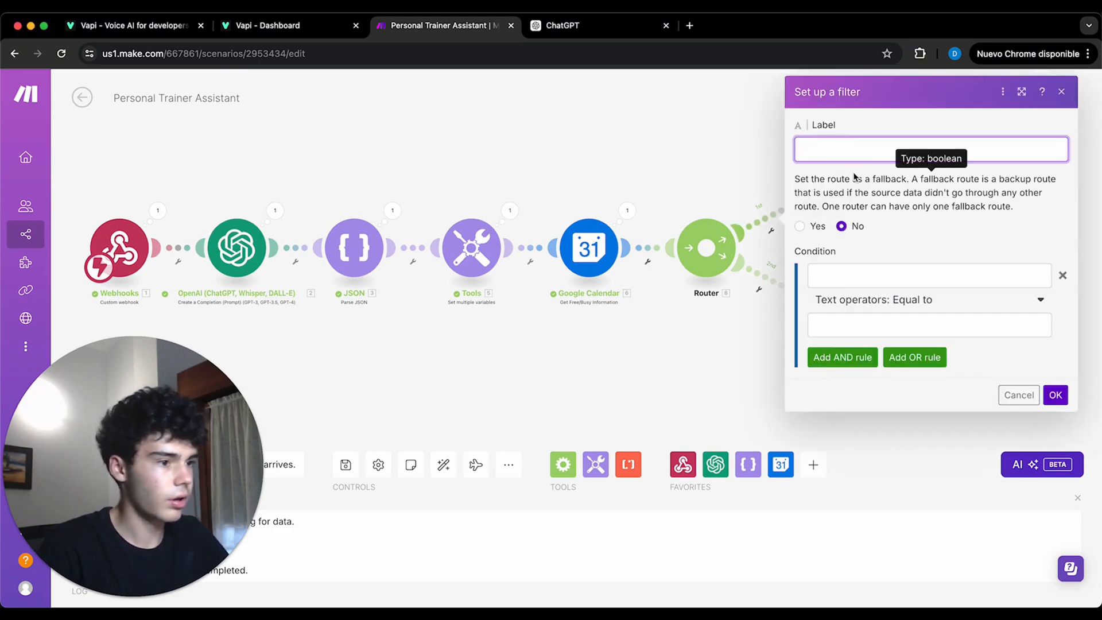
{"action": "type", "text": "Free"}
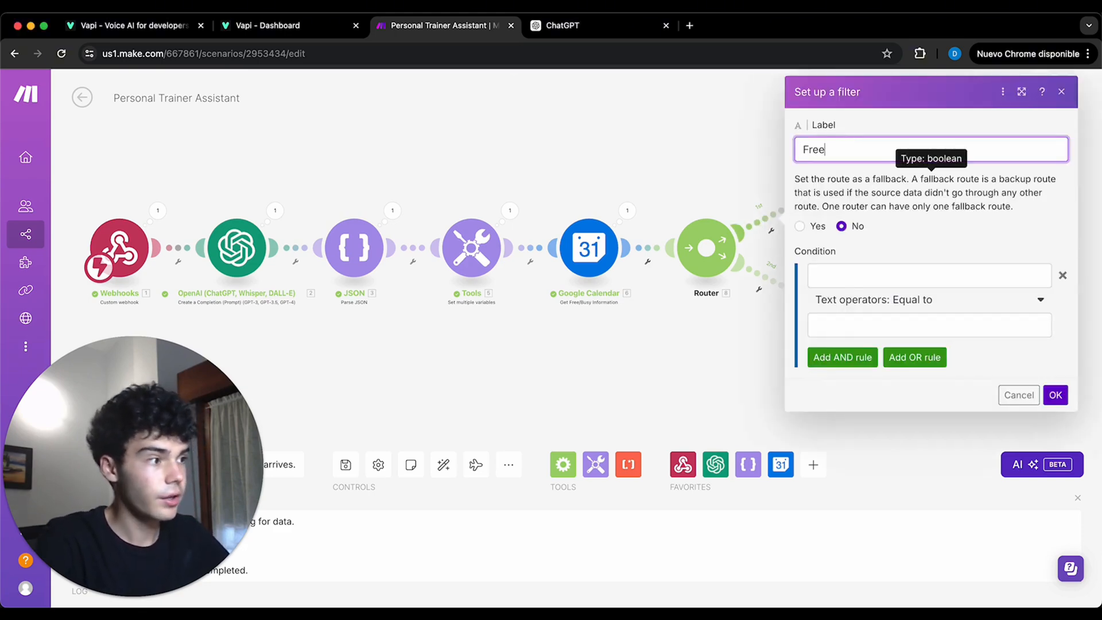
- Set the Free filter condition to the calendar's busy[] array equal to an empty value and save the filter
{"action": "left_click", "coordinate": [864, 283]}
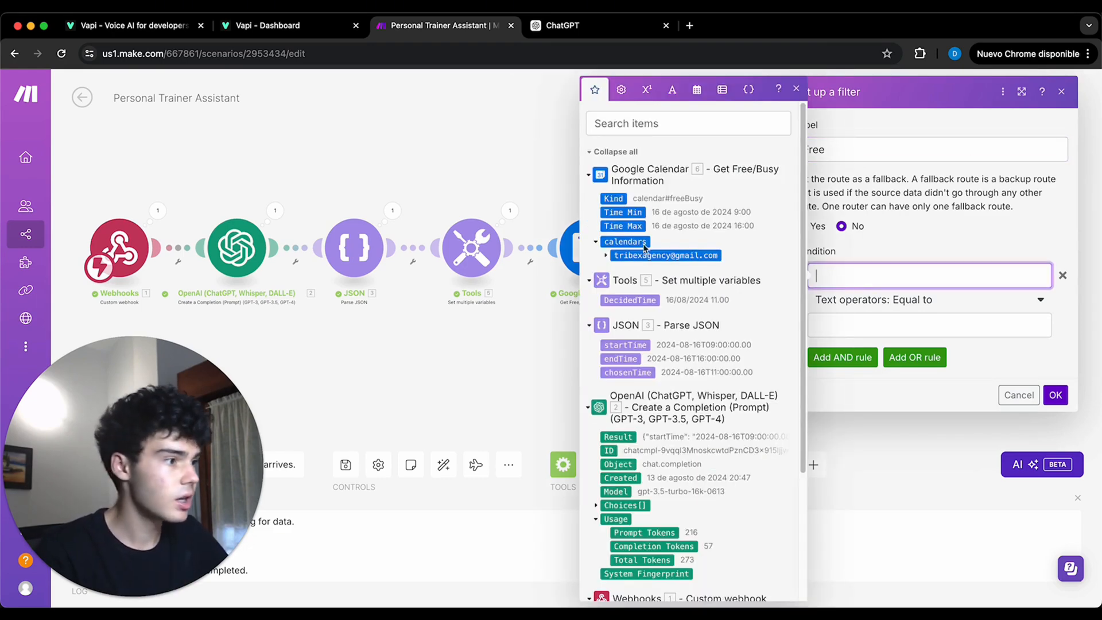
{"action": "left_click", "coordinate": [606, 255]}
{"action": "left_click", "coordinate": [621, 268]}
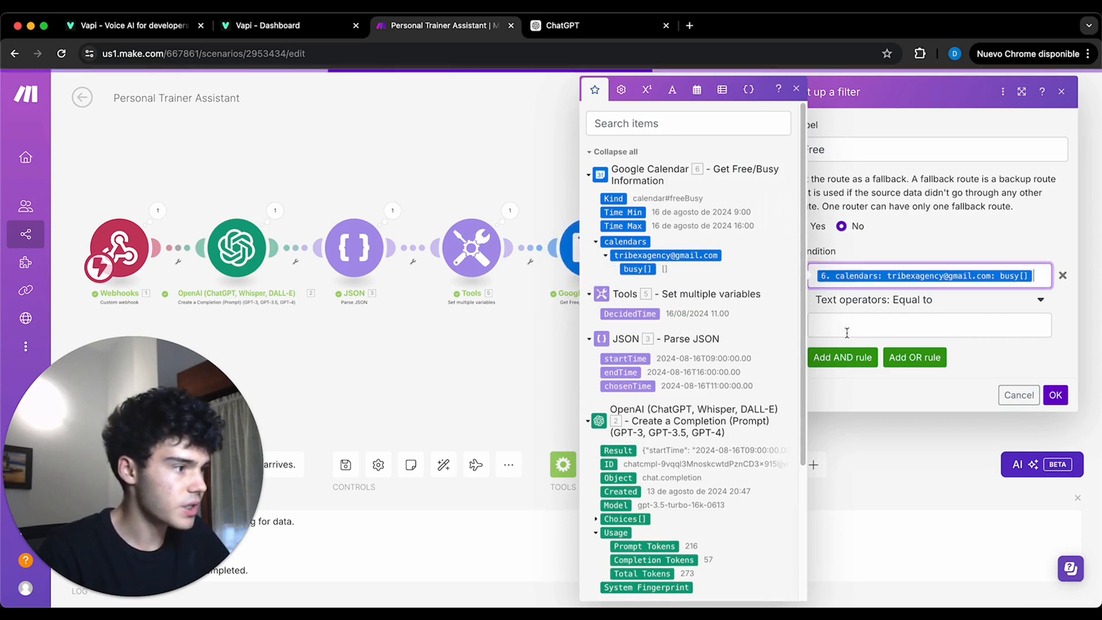
{"action": "left_click", "coordinate": [891, 321]}
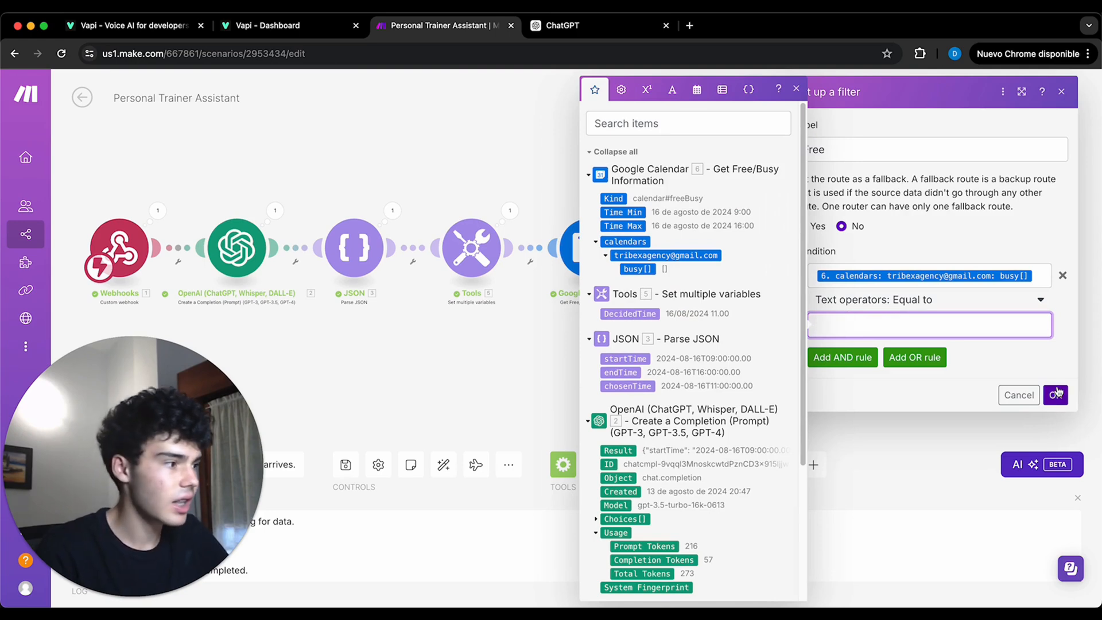
{"action": "left_click", "coordinate": [1056, 394]}
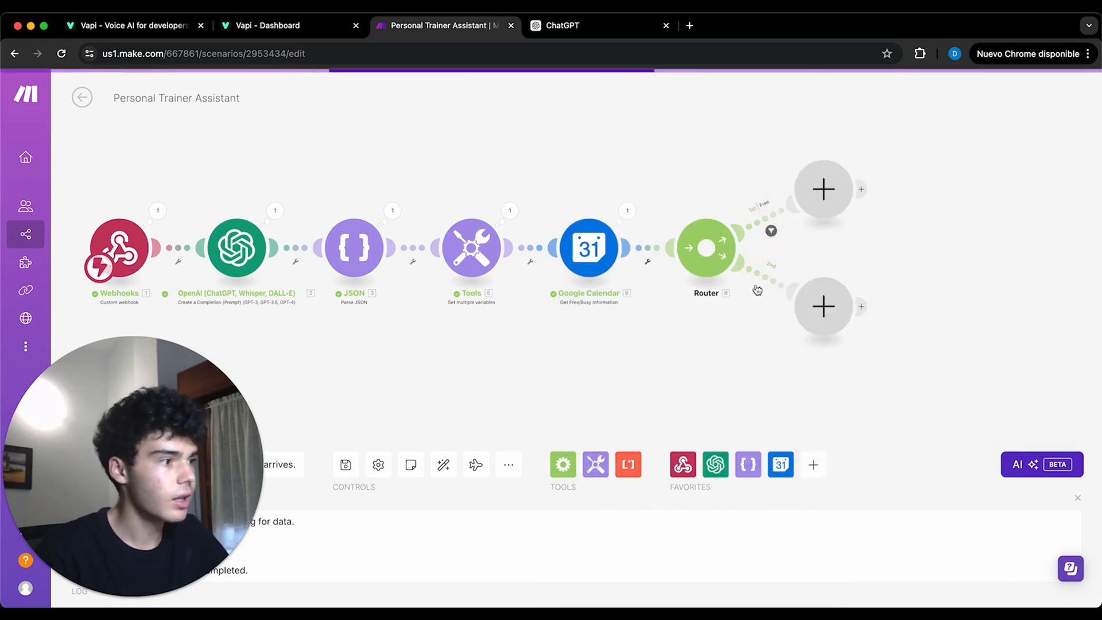
- Set up a filter labelled Busy on the Router's second route, with the calendar's busy[] array not equal to an empty value
{"action": "left_click", "coordinate": [759, 273]}
{"action": "left_click", "coordinate": [847, 185]}
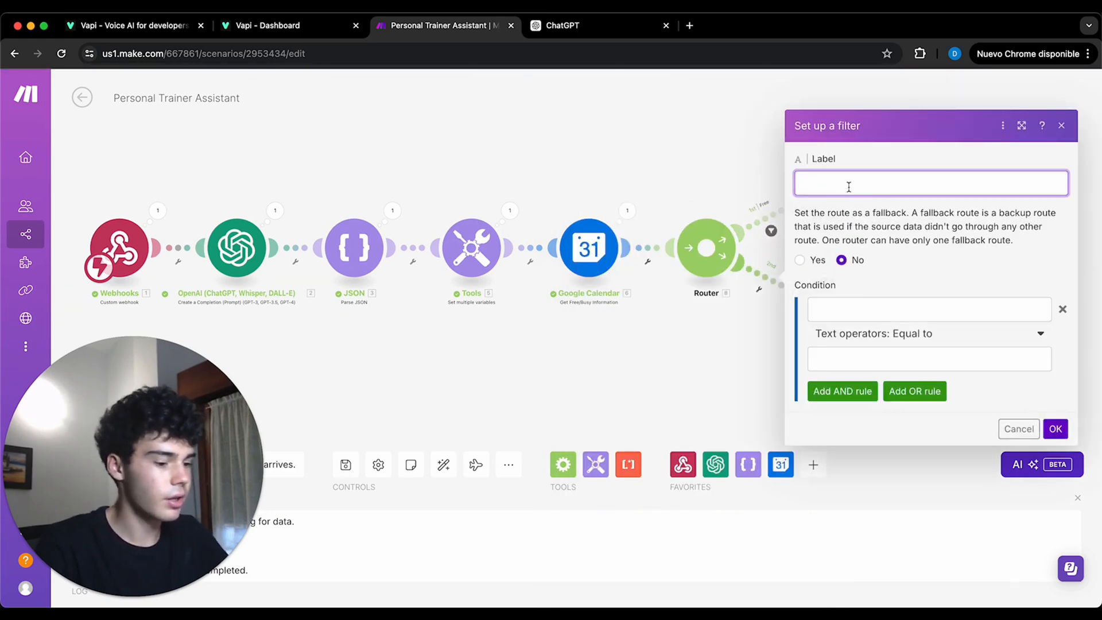
{"action": "left_click", "coordinate": [891, 303]}
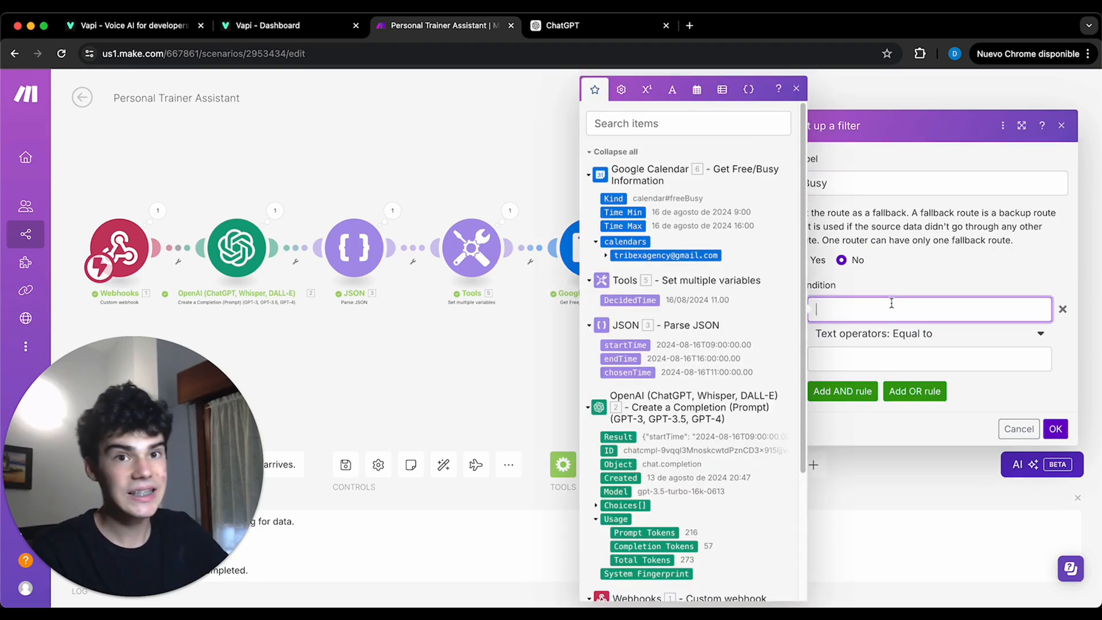
{"action": "left_click", "coordinate": [606, 256]}
{"action": "left_click", "coordinate": [631, 268]}
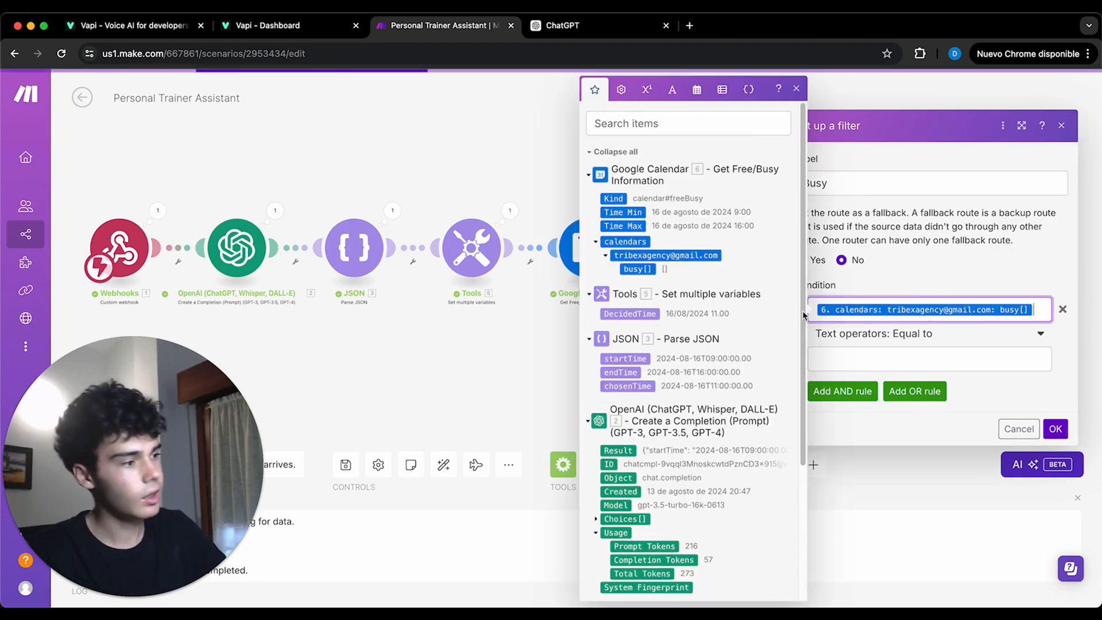
{"action": "left_click", "coordinate": [905, 336]}
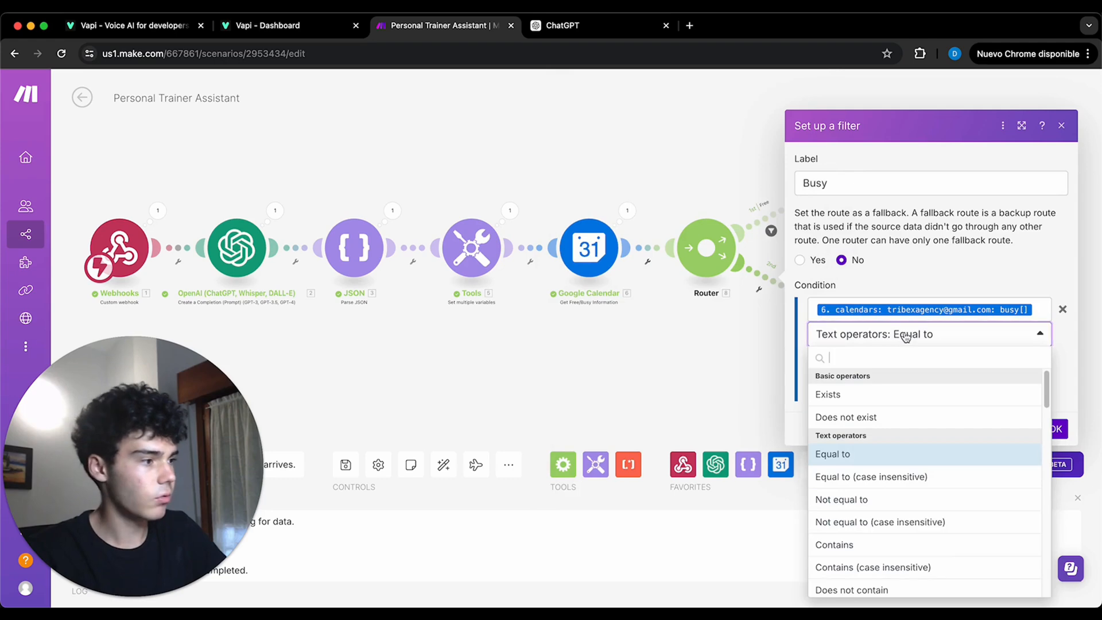
{"action": "left_click", "coordinate": [947, 500]}
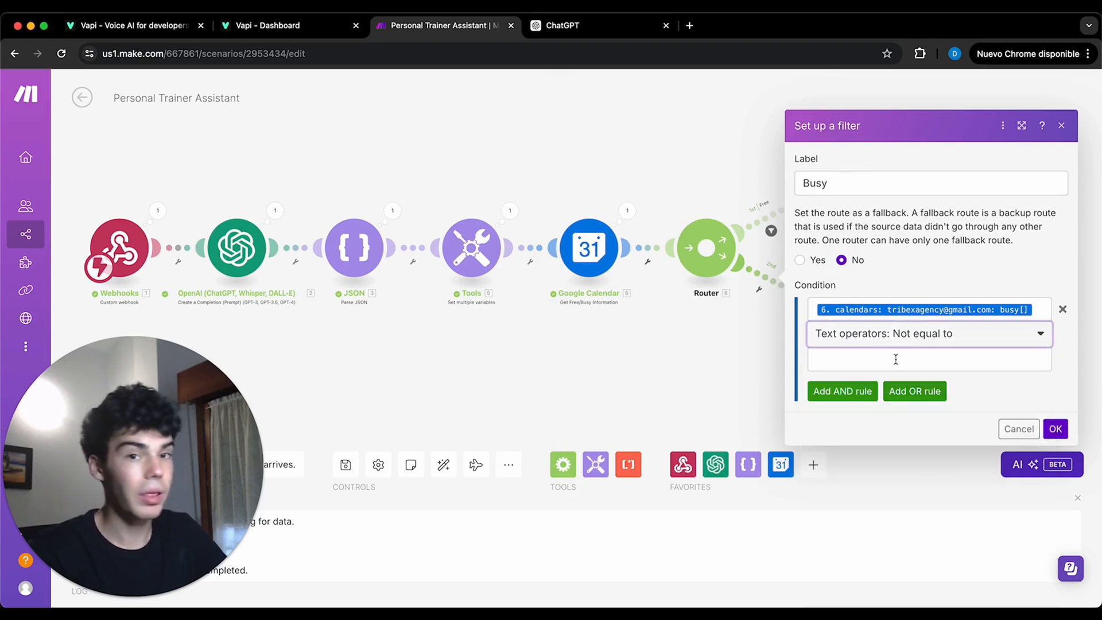
{"action": "left_click", "coordinate": [1055, 430]}
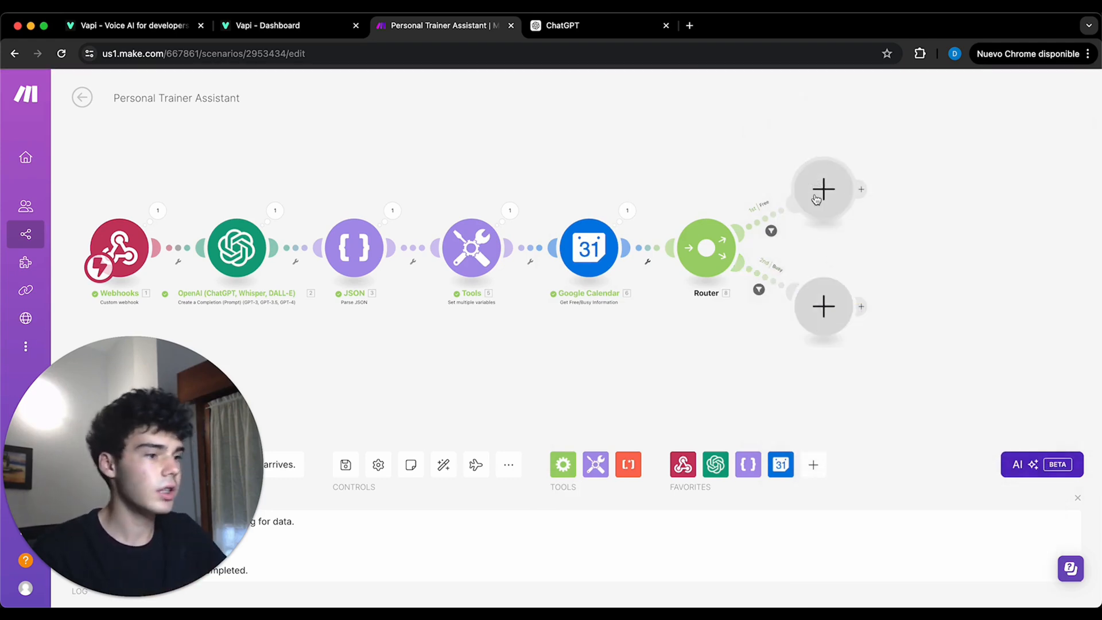
- Add a Google Calendar Create an Event module on the Free route
{"action": "left_click", "coordinate": [823, 189]}
{"action": "left_click", "coordinate": [609, 241]}
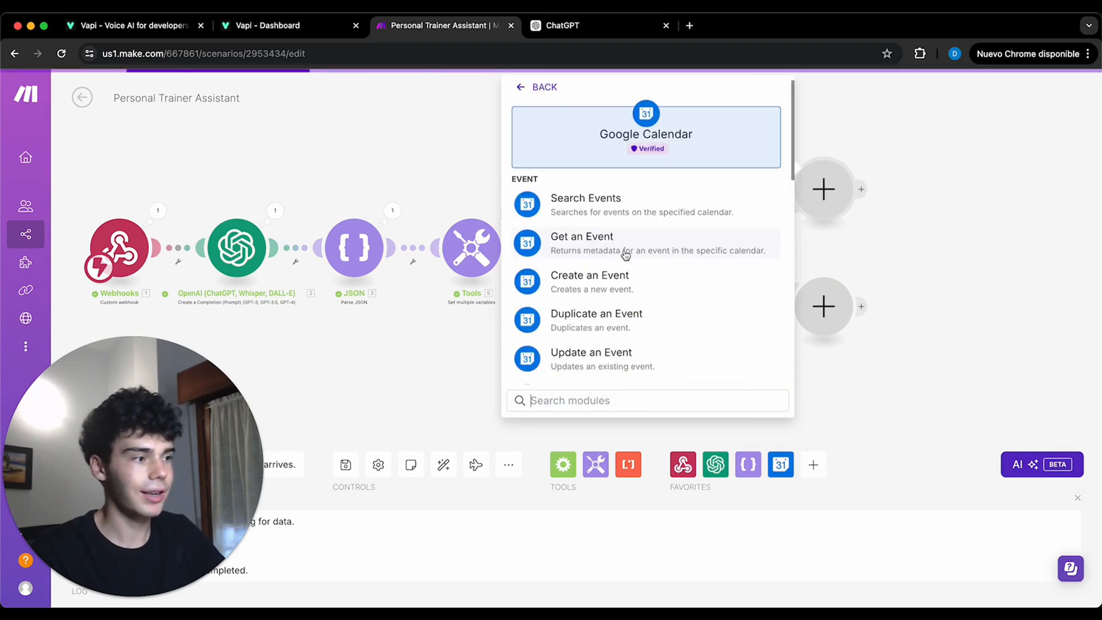
{"action": "key", "text": "Escape"}
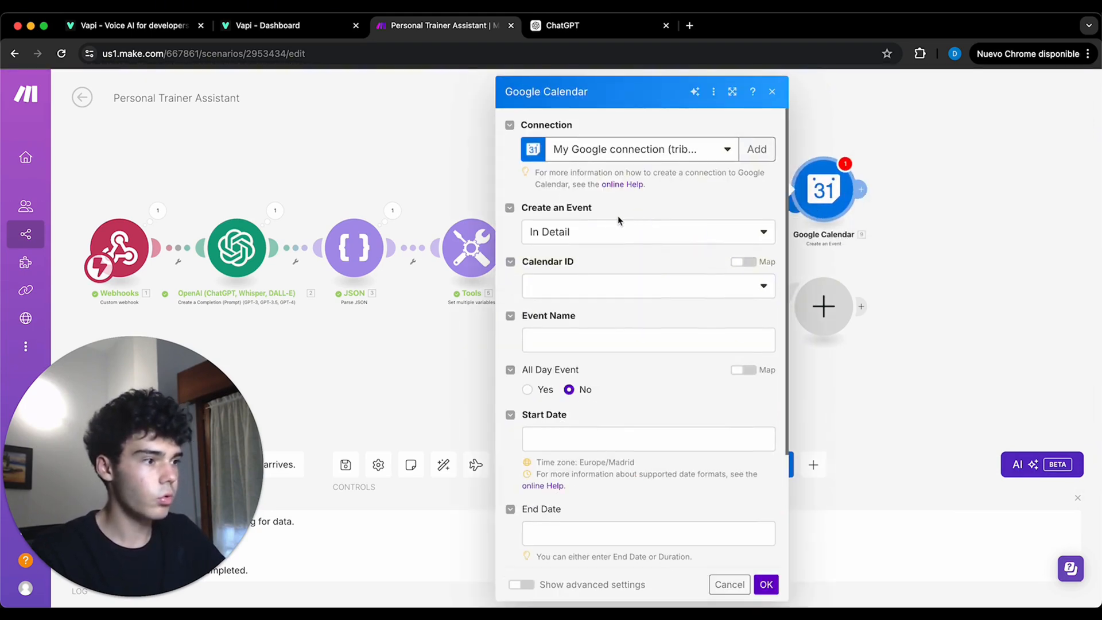
- Set the Event Name to "Discovery Call between" the trainer's full name "and" the mapped webhook Name argument
{"action": "scroll", "coordinate": [589, 273], "scroll_direction": "down", "scroll_amount": 1}
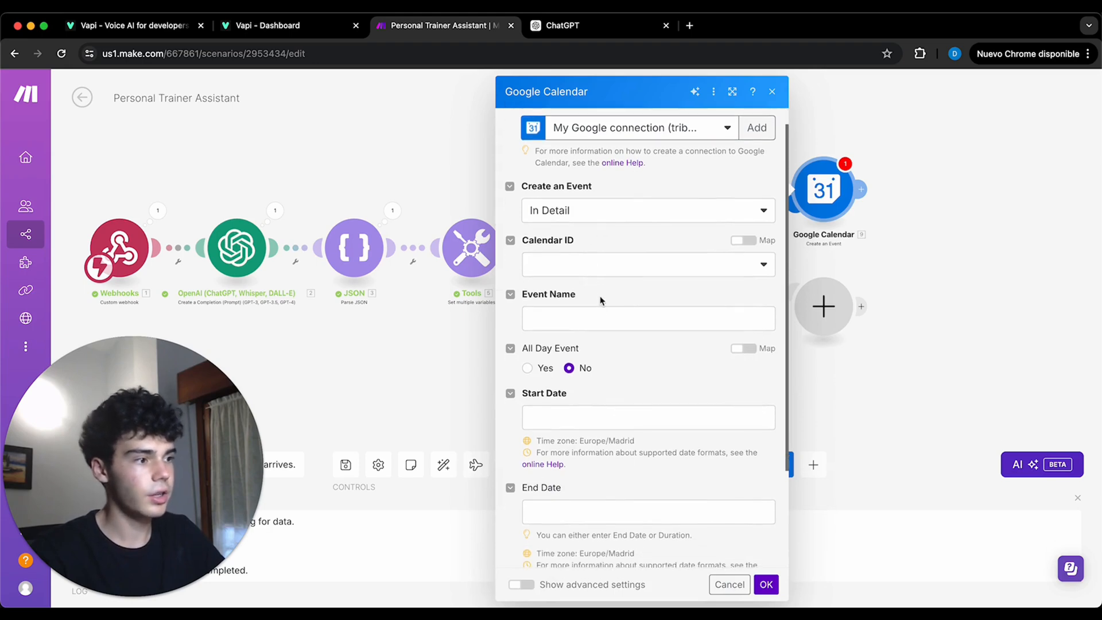
{"action": "left_click", "coordinate": [603, 315]}
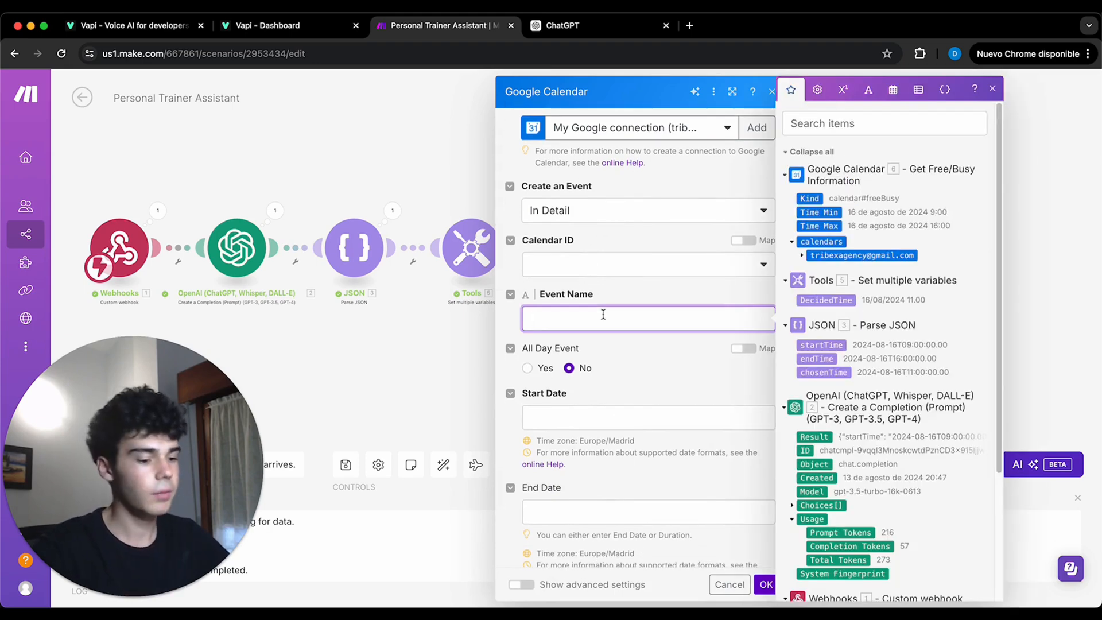
{"action": "left_click", "coordinate": [678, 394]}
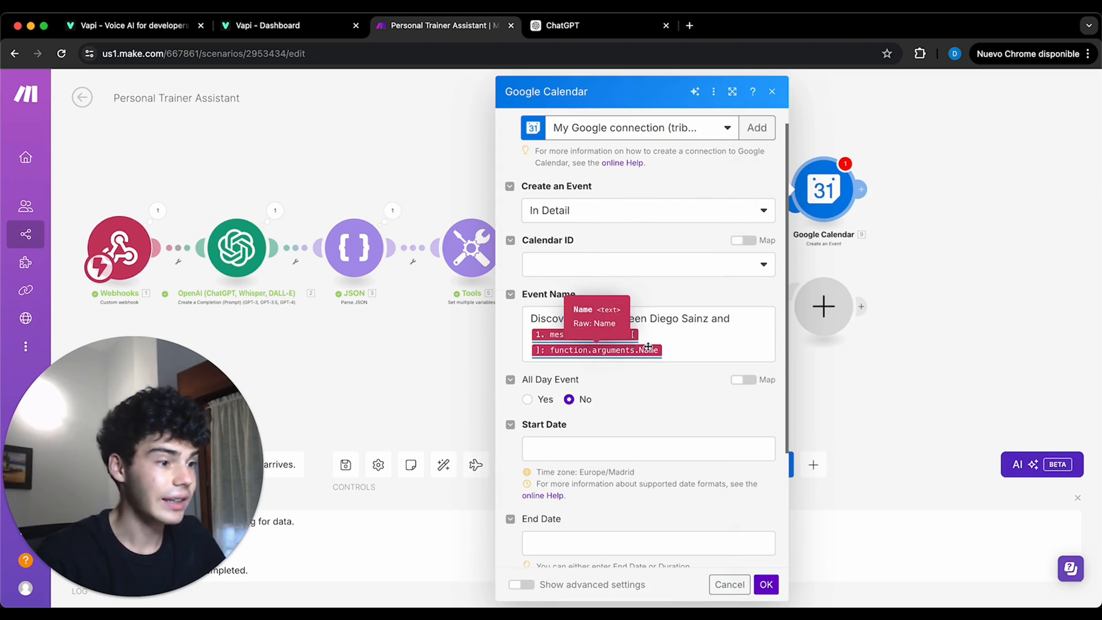
- Map the event's Start Date to the JSON chosenTime and set the Duration to 01:00
{"action": "scroll", "coordinate": [634, 376], "scroll_direction": "down", "scroll_amount": 1}
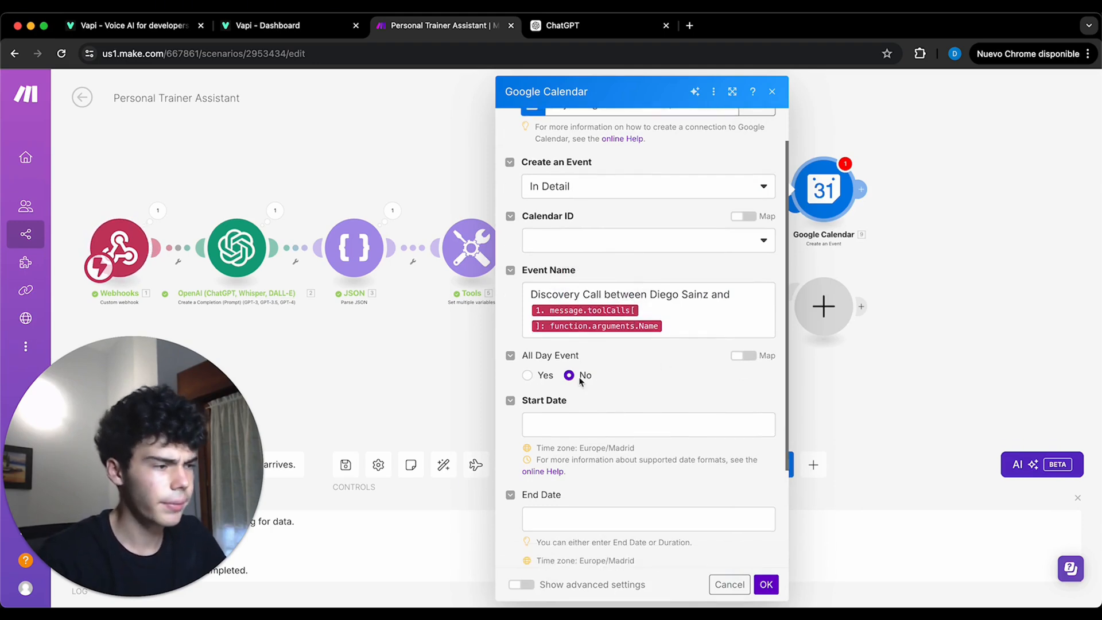
{"action": "scroll", "coordinate": [571, 376], "scroll_direction": "down", "scroll_amount": 1}
{"action": "left_click", "coordinate": [598, 390]}
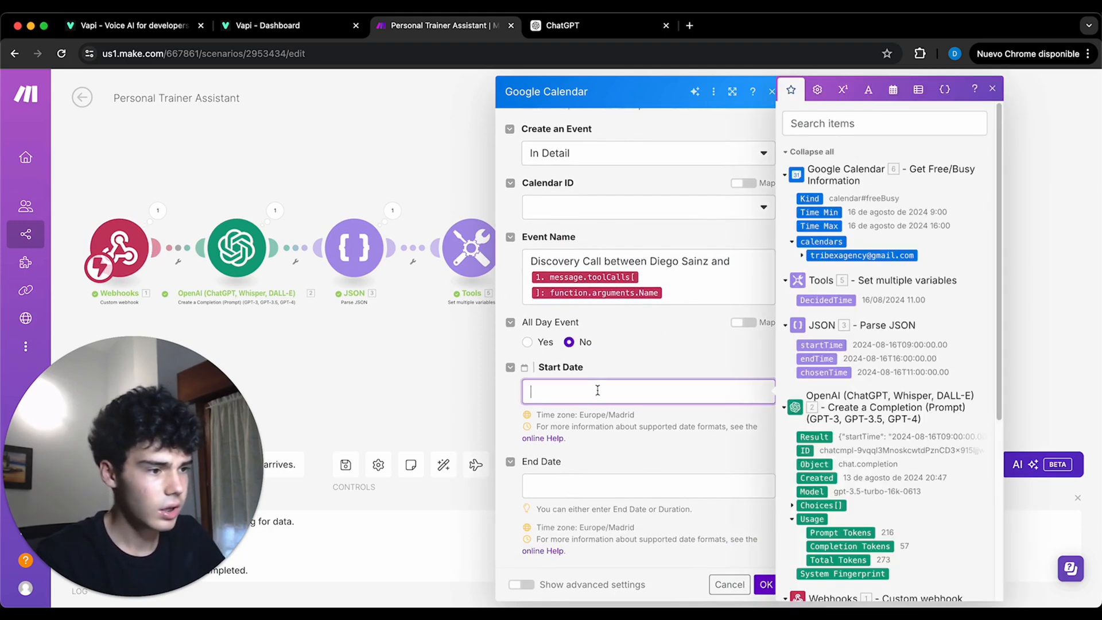
{"action": "left_click", "coordinate": [824, 372]}
{"action": "scroll", "coordinate": [646, 372], "scroll_direction": "down", "scroll_amount": 3}
{"action": "left_click", "coordinate": [562, 497]}
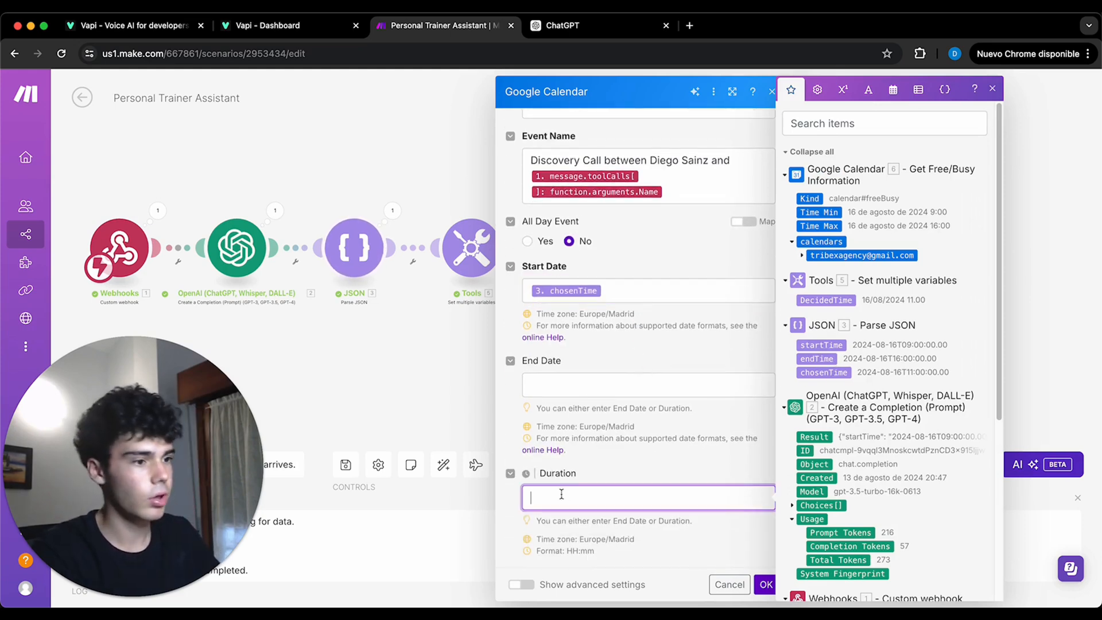
{"action": "type", "text": "01:00"}
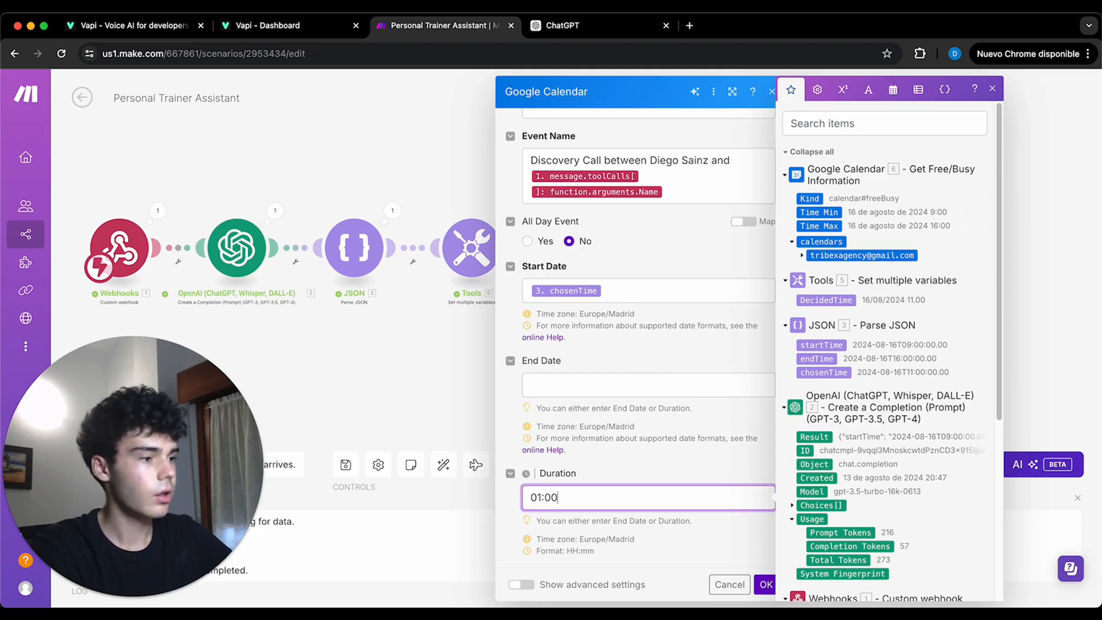
{"action": "left_click", "coordinate": [680, 469]}
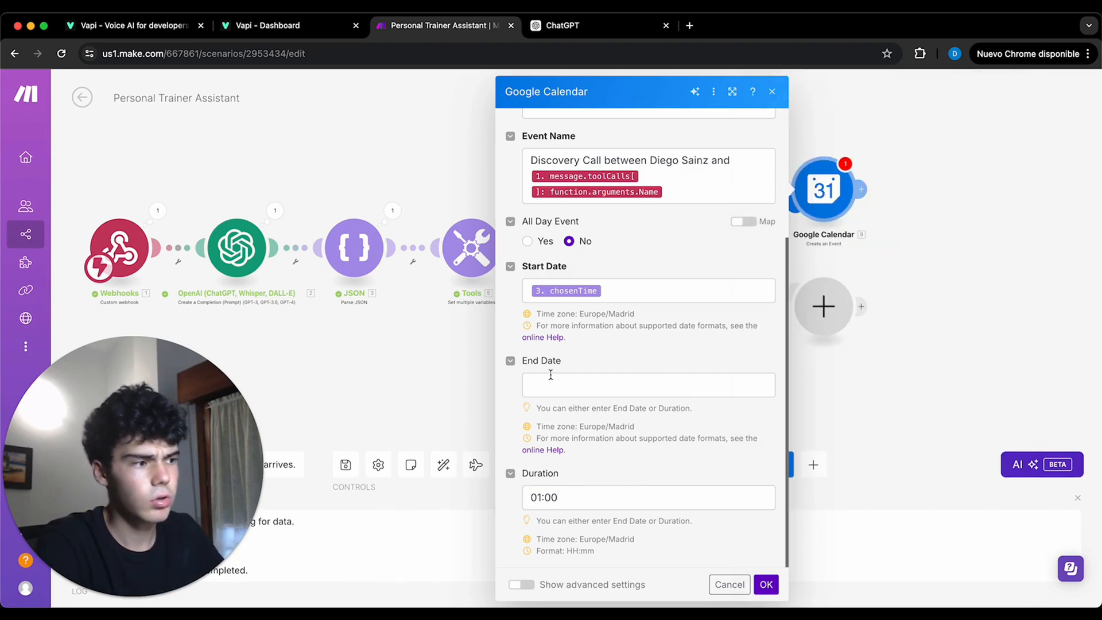
- Show the advanced settings and add a Description saying the trainer will analyze and understand where he can help you get your dream physique
{"action": "left_click", "coordinate": [521, 584]}
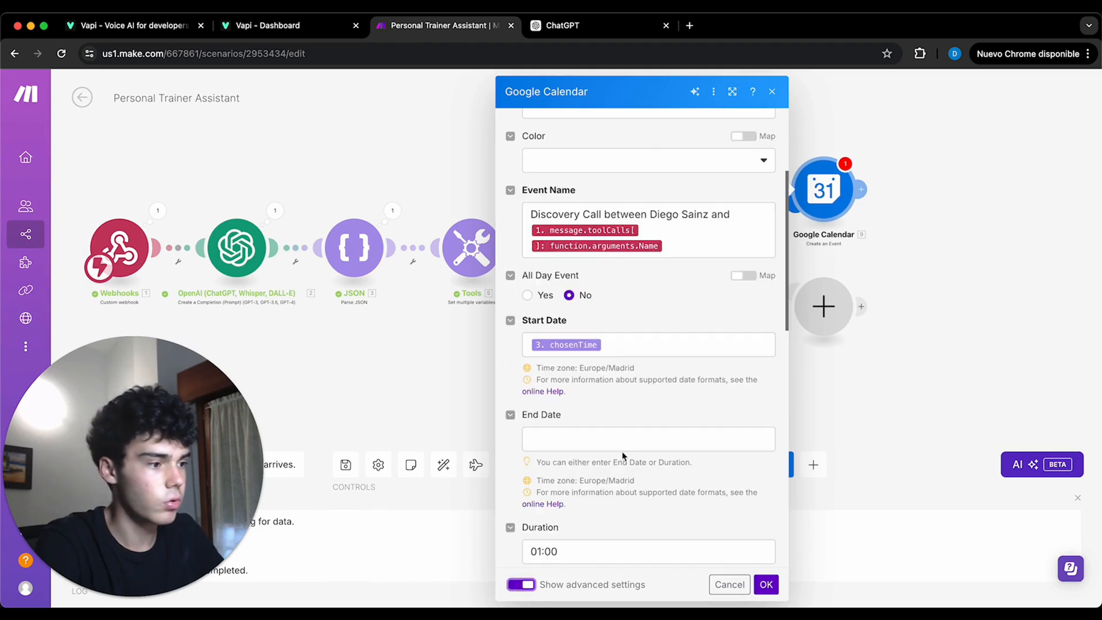
{"action": "scroll", "coordinate": [623, 448], "scroll_direction": "down", "scroll_amount": 5}
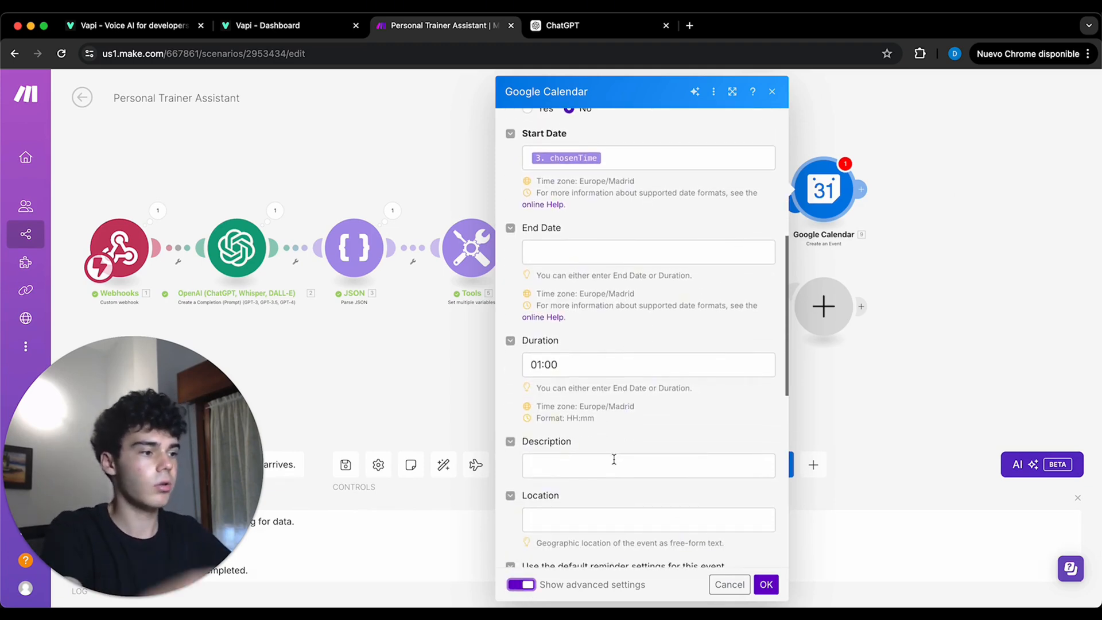
{"action": "left_click", "coordinate": [614, 459]}
{"action": "scroll", "coordinate": [673, 373], "scroll_direction": "down", "scroll_amount": 3}
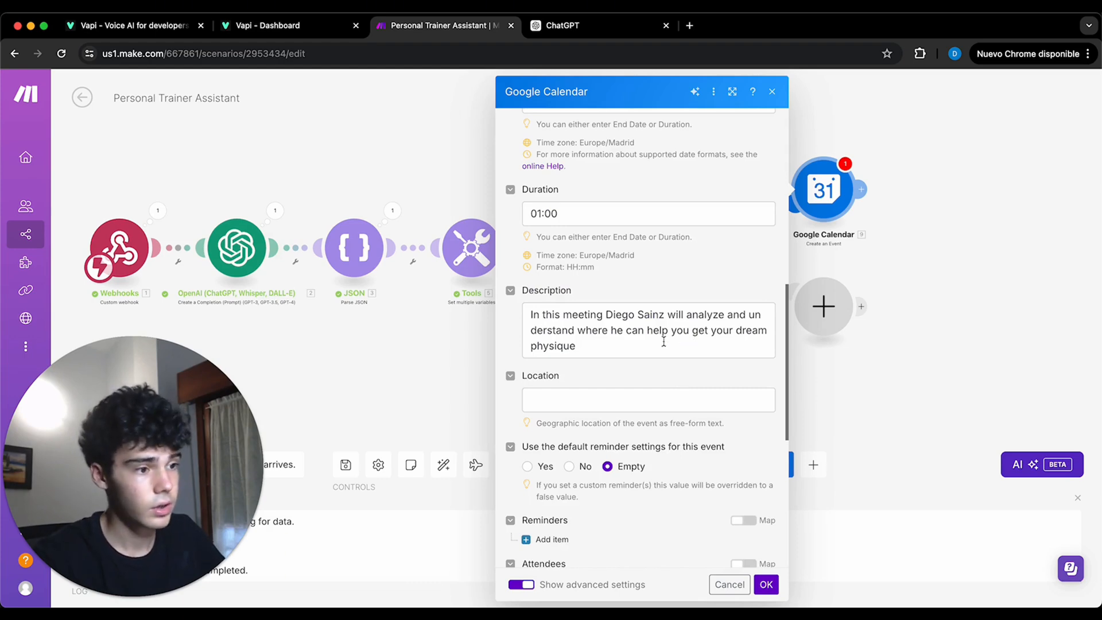
- Add one attendee to the event, mapping Name and Email to the webhook's Name and Email arguments
{"action": "scroll", "coordinate": [657, 354], "scroll_direction": "down", "scroll_amount": 1}
{"action": "scroll", "coordinate": [655, 352], "scroll_direction": "down", "scroll_amount": 3}
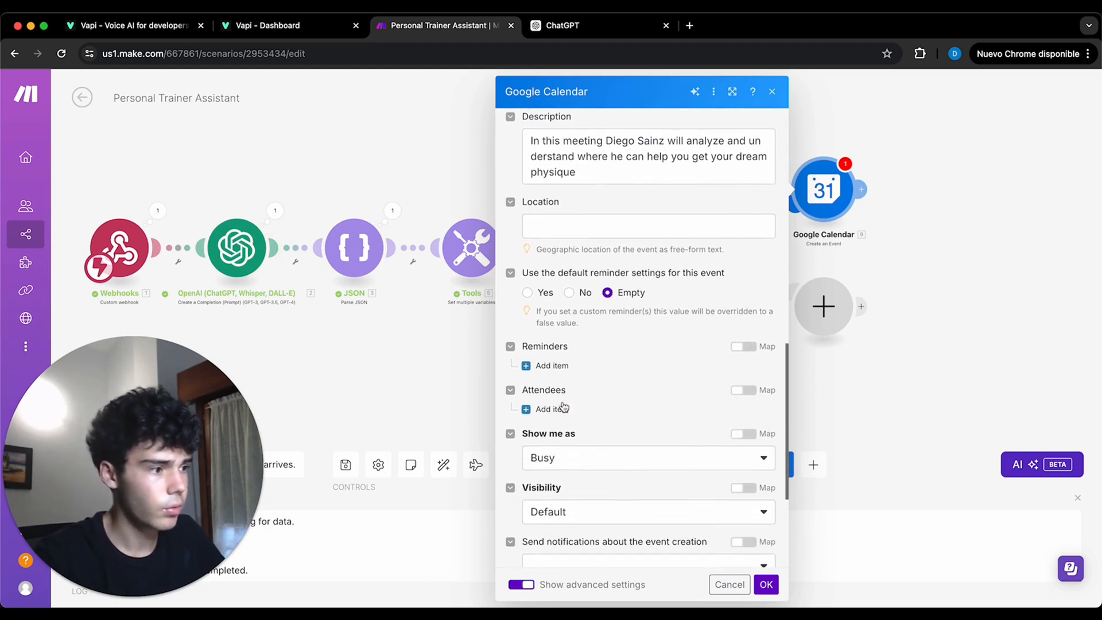
{"action": "left_click", "coordinate": [563, 408]}
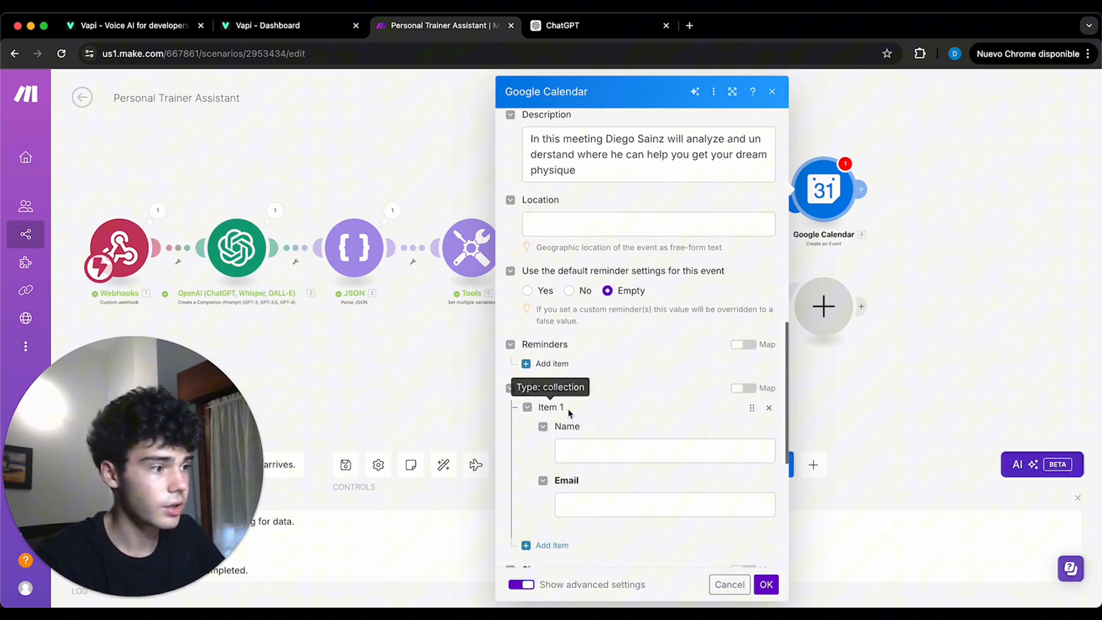
{"action": "left_click", "coordinate": [615, 453]}
{"action": "scroll", "coordinate": [897, 420], "scroll_direction": "down", "scroll_amount": 5}
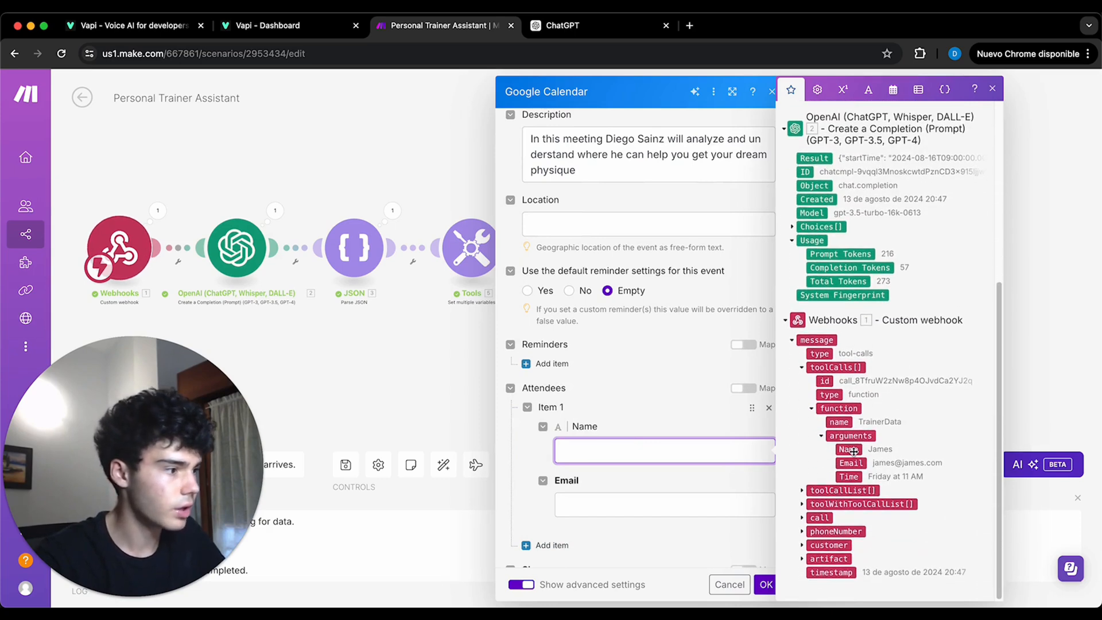
{"action": "left_click", "coordinate": [848, 449]}
{"action": "left_click", "coordinate": [696, 519]}
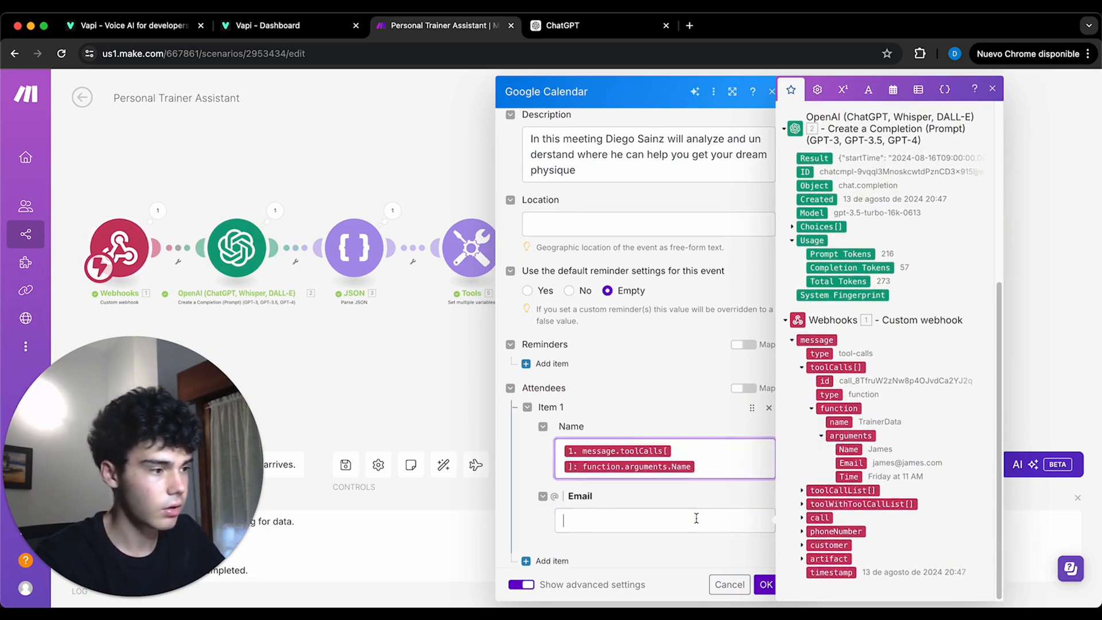
{"action": "left_click", "coordinate": [849, 463]}
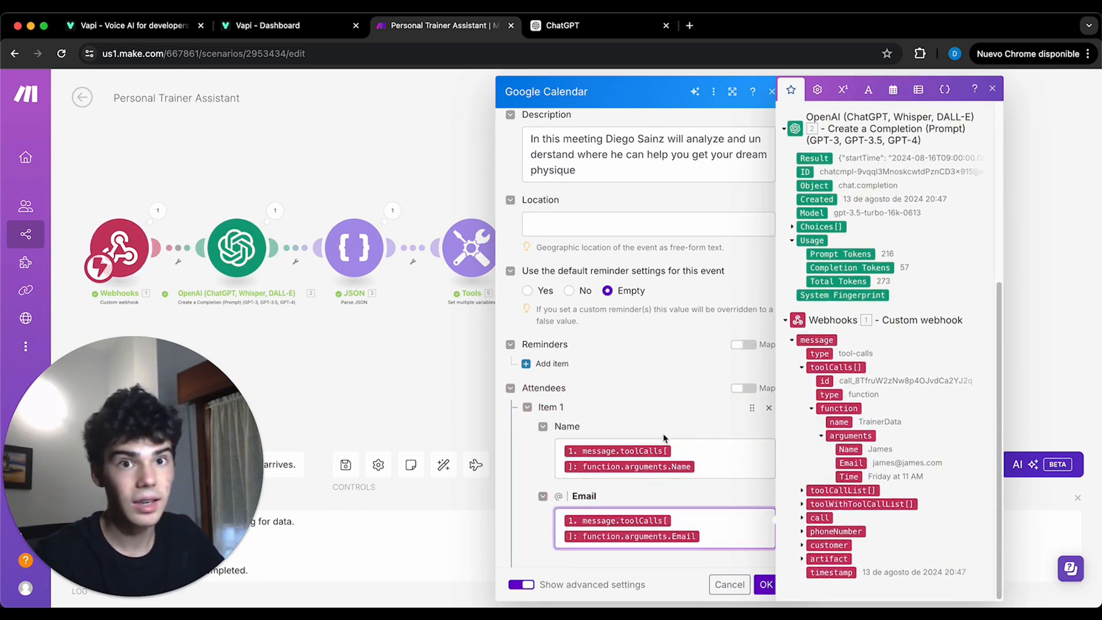
{"action": "left_click", "coordinate": [539, 455]}
- Enable Google Meet video conferencing for the calendar event being created
{"action": "scroll", "coordinate": [539, 455], "scroll_direction": "down", "scroll_amount": 4}
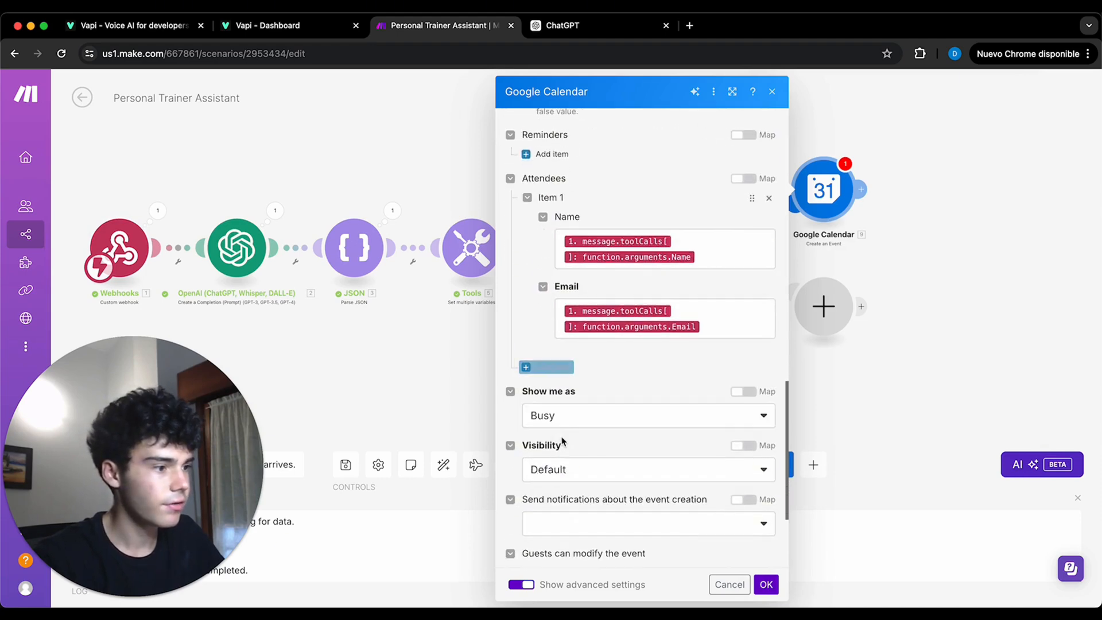
{"action": "scroll", "coordinate": [571, 424], "scroll_direction": "down", "scroll_amount": 5}
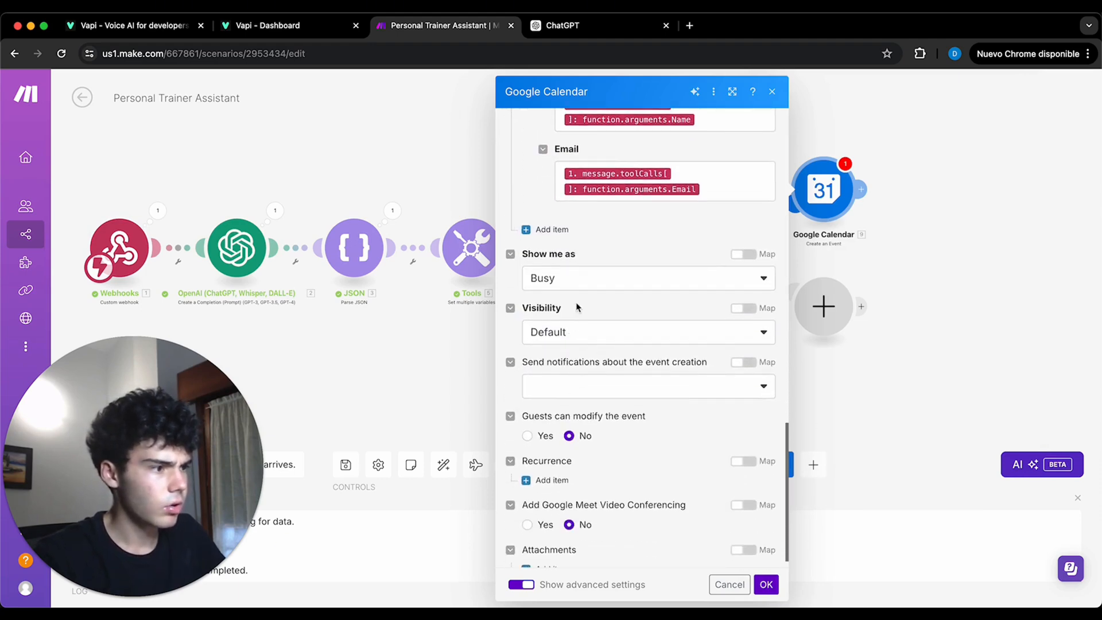
{"action": "scroll", "coordinate": [576, 353], "scroll_direction": "down", "scroll_amount": 1}
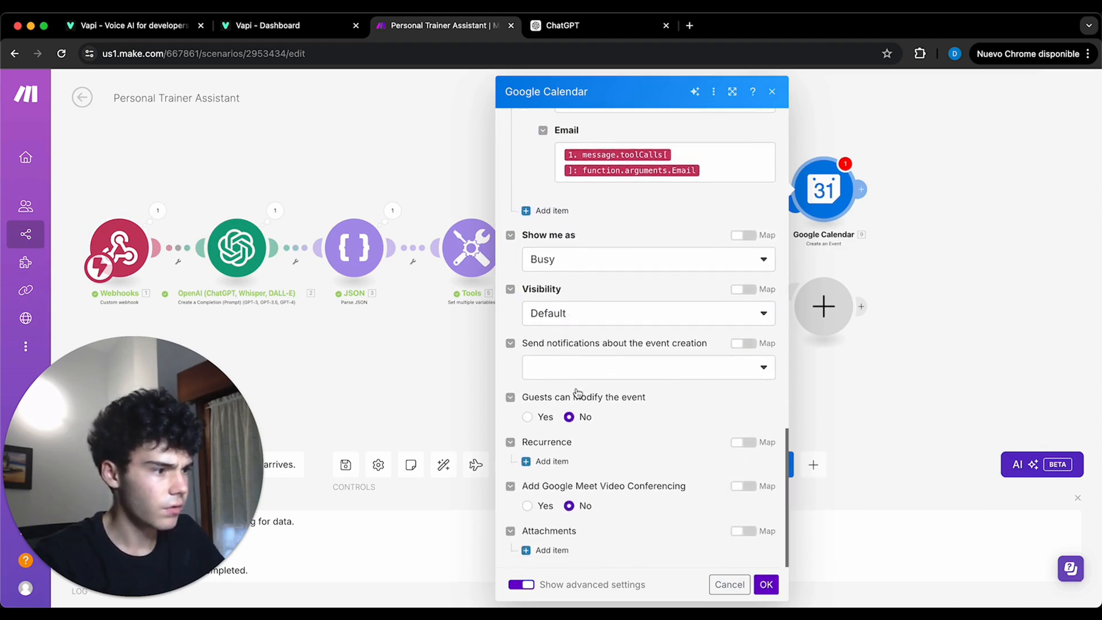
{"action": "left_click", "coordinate": [527, 505]}
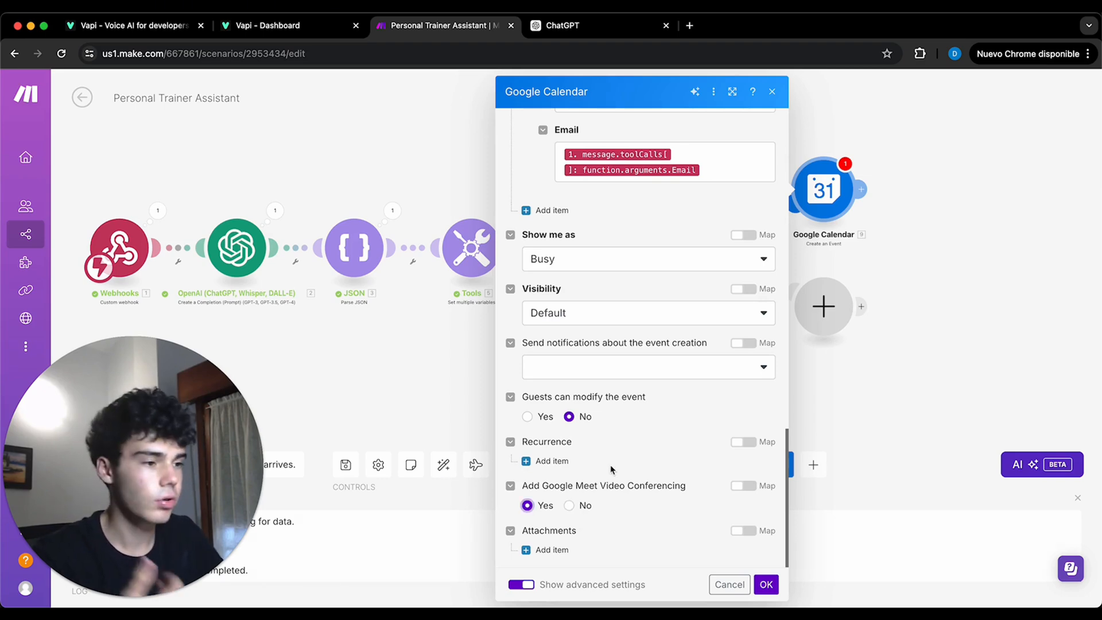
- Add a Pop-up reminder set to 30 minutes to the calendar event and save the module's settings
{"action": "scroll", "coordinate": [610, 469], "scroll_direction": "up", "scroll_amount": 12}
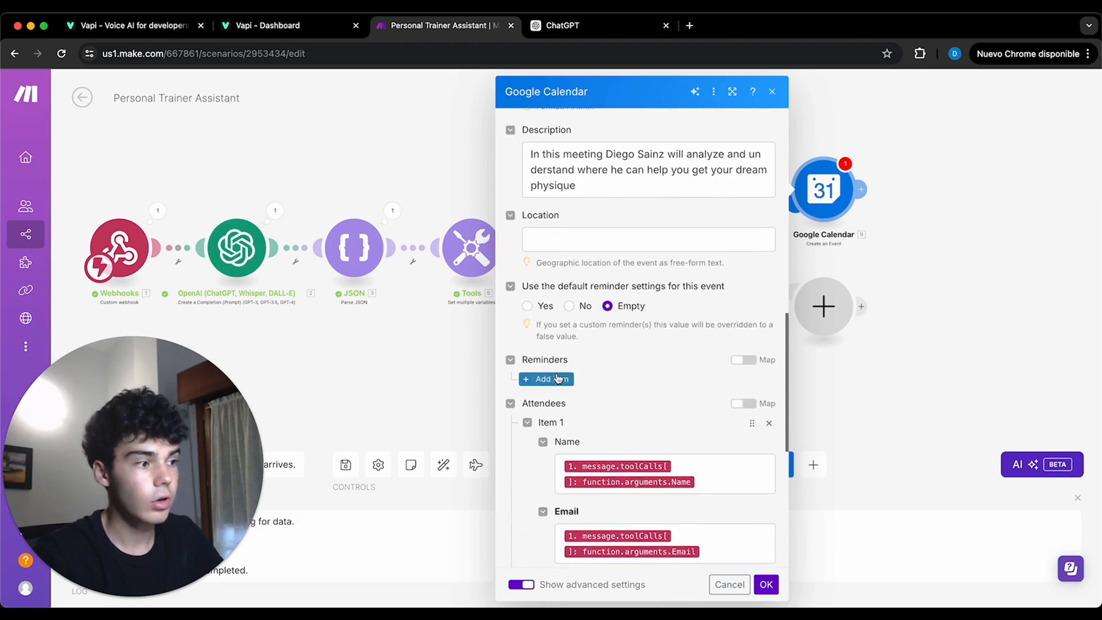
{"action": "left_click", "coordinate": [550, 379]}
{"action": "left_click", "coordinate": [604, 421]}
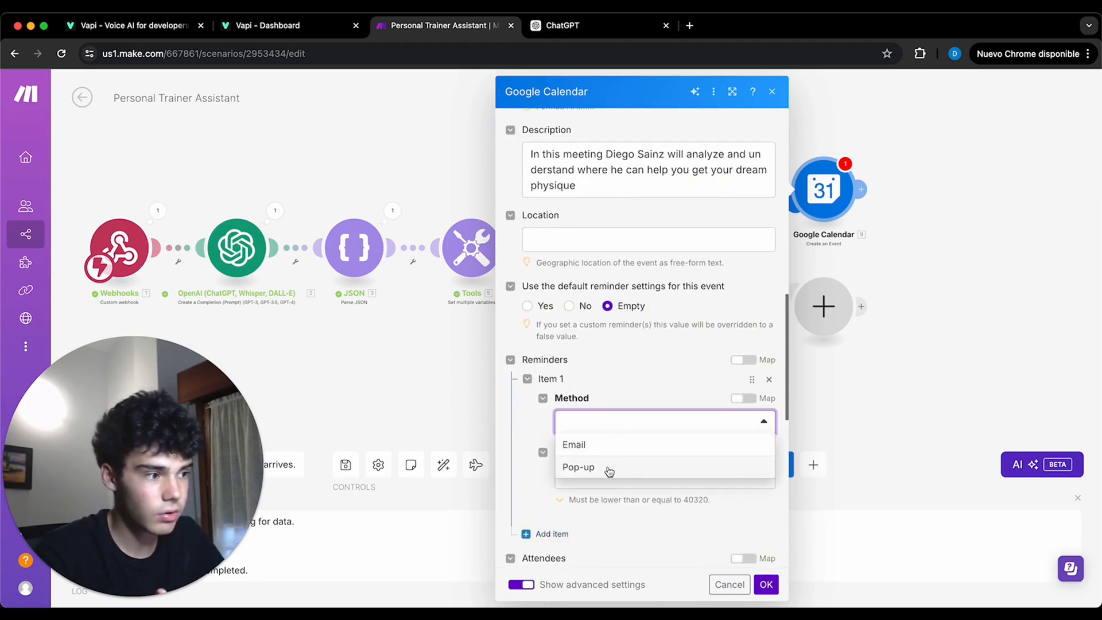
{"action": "left_click", "coordinate": [609, 469]}
{"action": "left_click", "coordinate": [609, 472]}
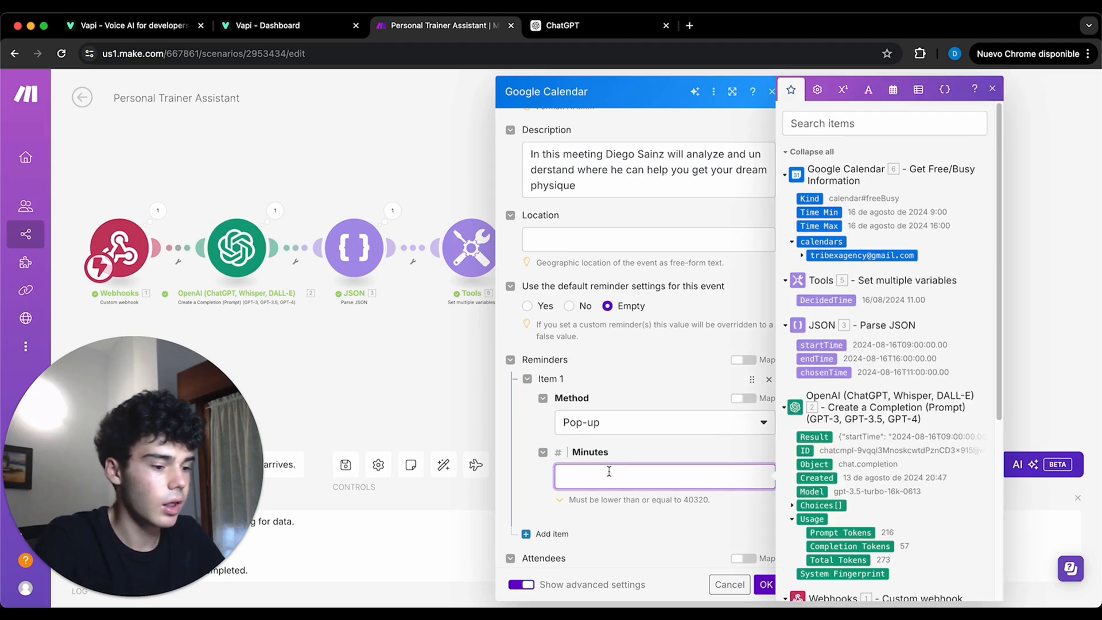
{"action": "type", "text": "30"}
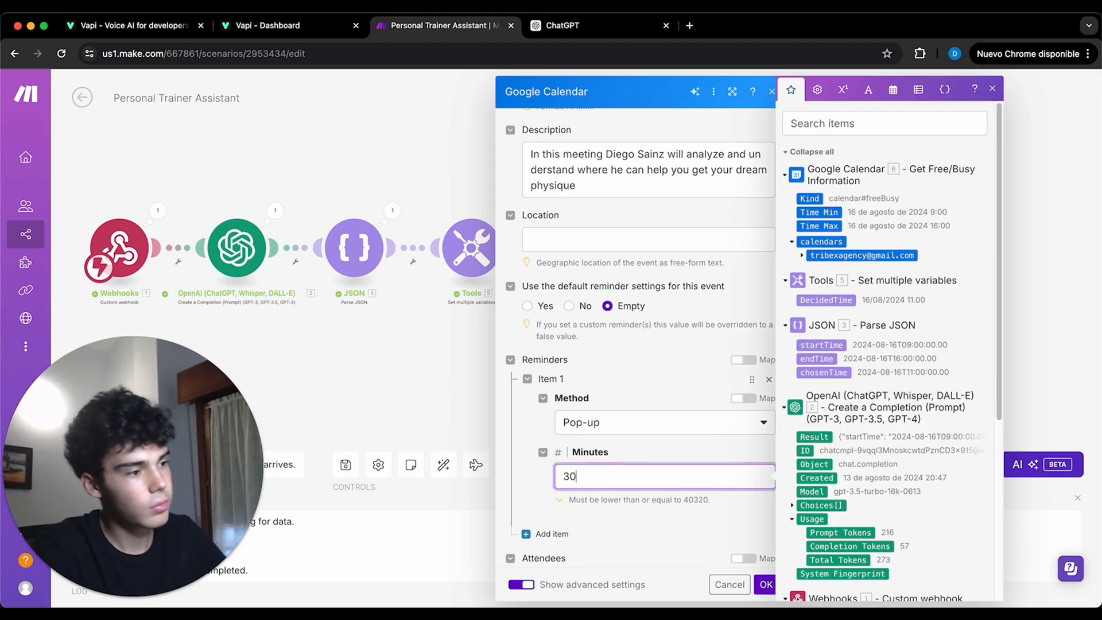
{"action": "left_click", "coordinate": [722, 505]}
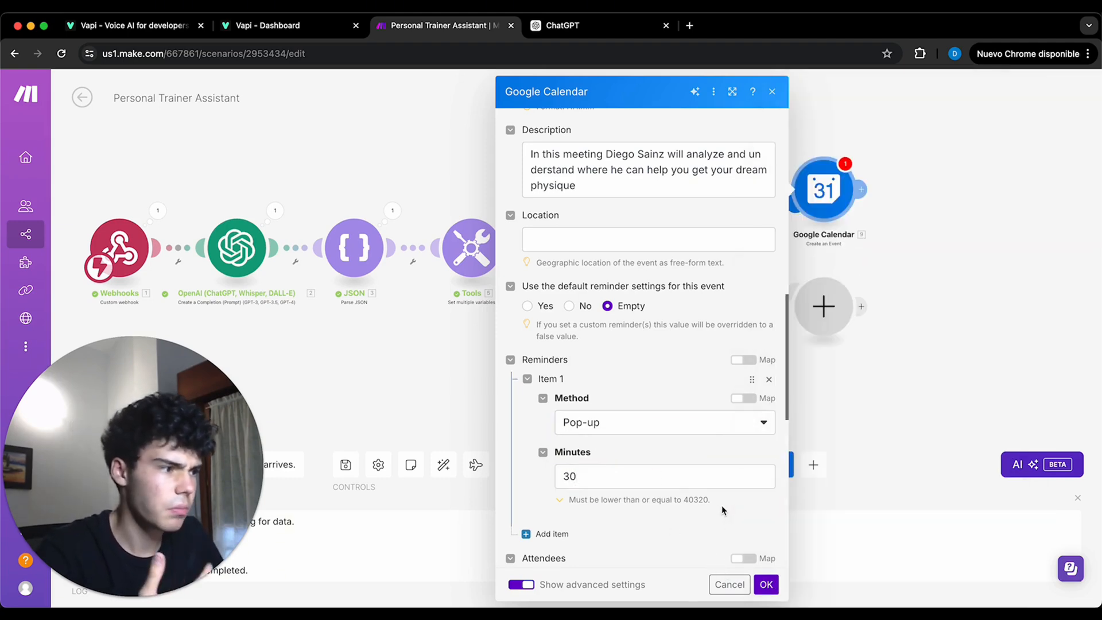
{"action": "scroll", "coordinate": [721, 506], "scroll_direction": "up", "scroll_amount": 2}
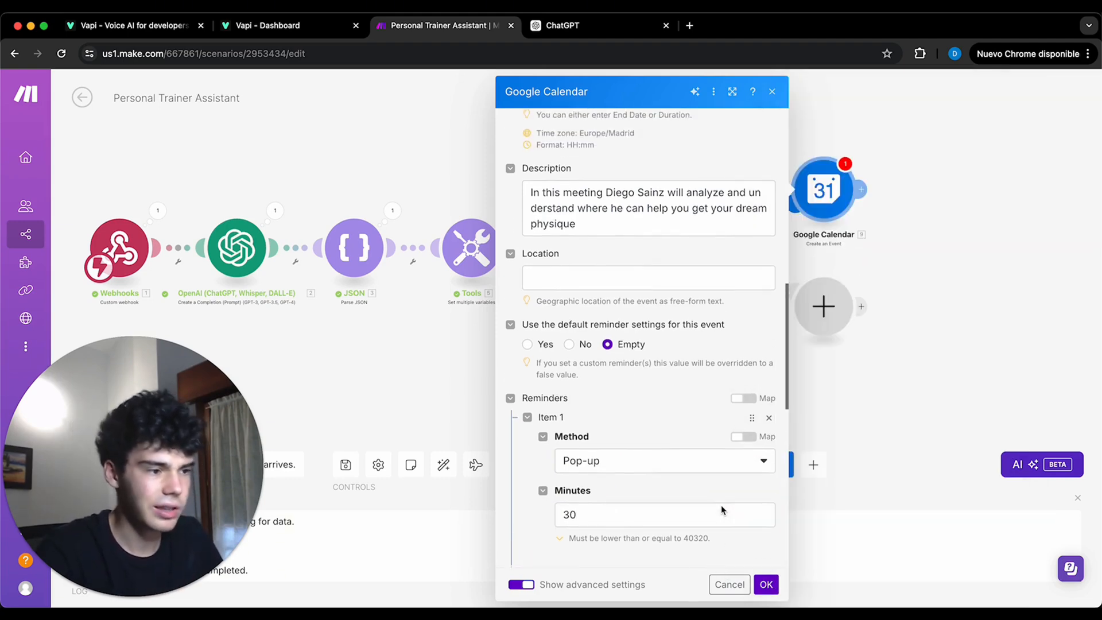
{"action": "left_click", "coordinate": [766, 584]}
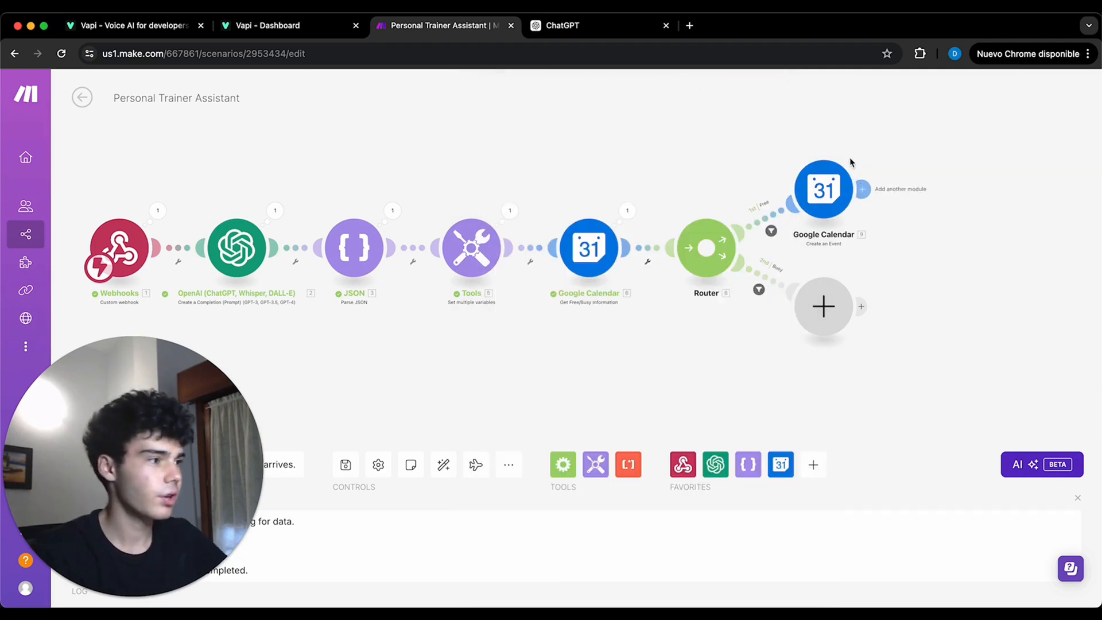
- Add a Gmail Send an Email module after the Create an Event module on the Free route
{"action": "left_click", "coordinate": [862, 189]}
{"action": "scroll", "coordinate": [708, 177], "scroll_direction": "down", "scroll_amount": 10}
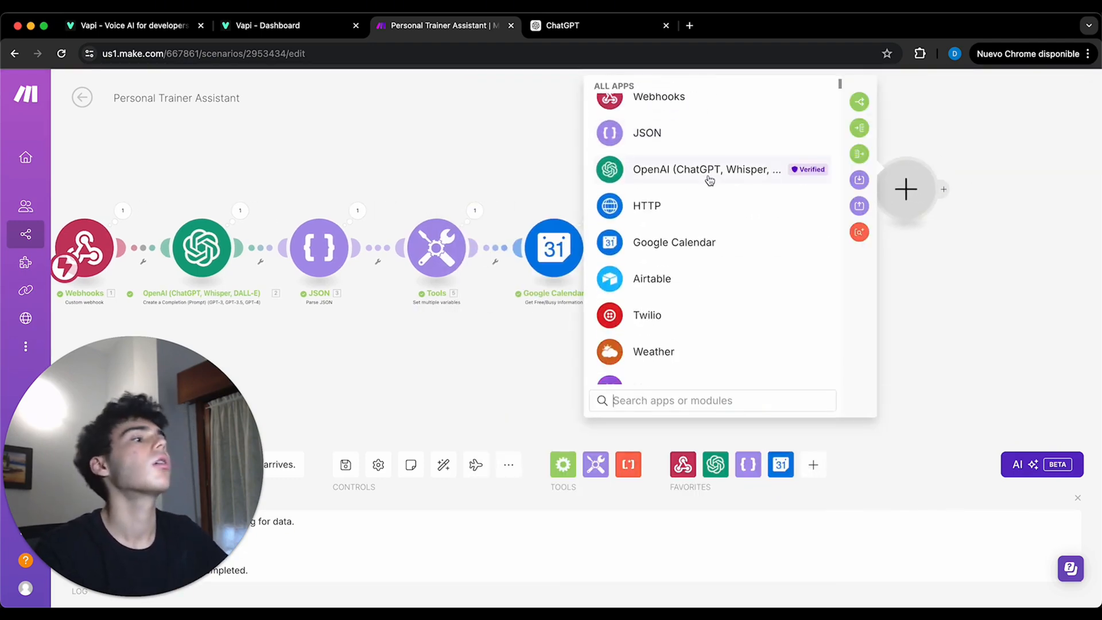
{"action": "scroll", "coordinate": [701, 253], "scroll_direction": "up", "scroll_amount": 5}
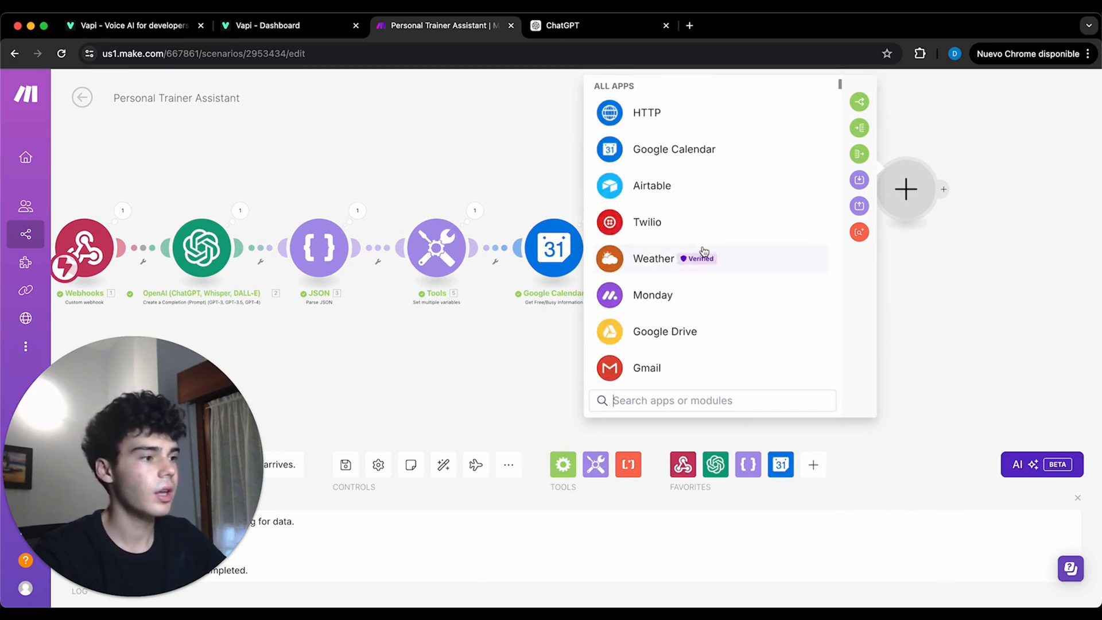
{"action": "left_click", "coordinate": [676, 364]}
{"action": "scroll", "coordinate": [718, 323], "scroll_direction": "down", "scroll_amount": 5}
{"action": "left_click", "coordinate": [717, 321]}
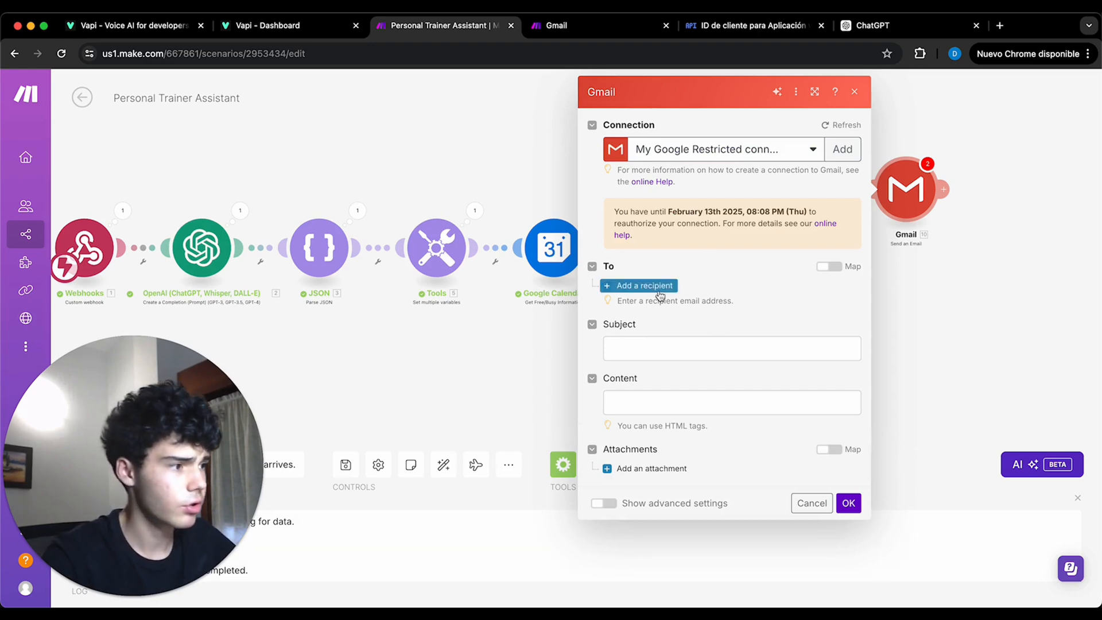
- Add one recipient to the email and map its address to the webhook's Email argument
{"action": "left_click", "coordinate": [657, 287]}
{"action": "left_click", "coordinate": [660, 310]}
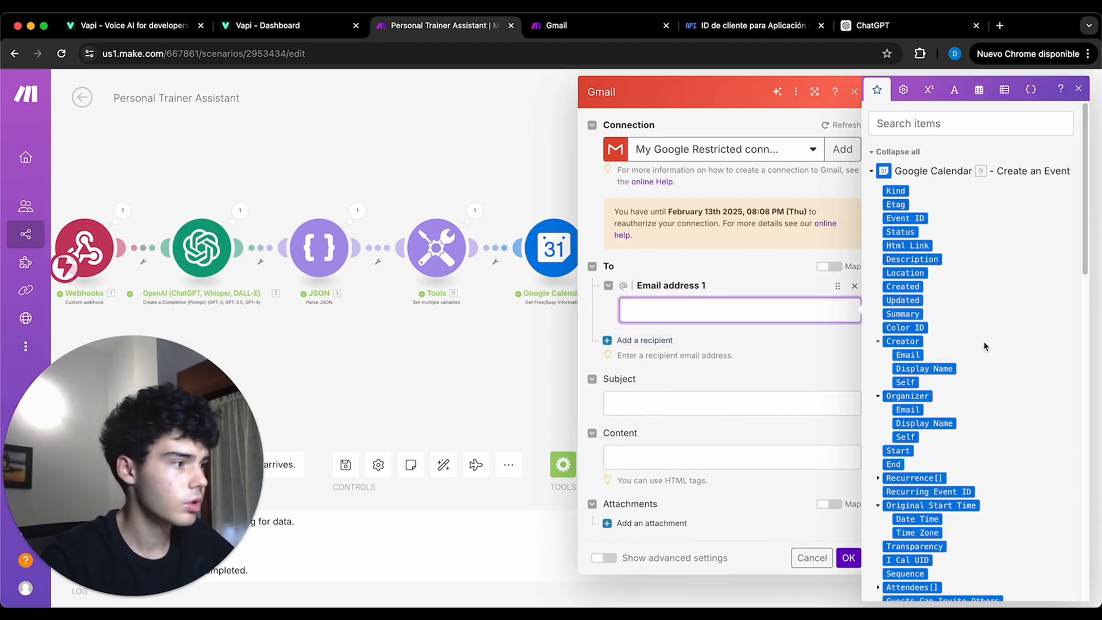
{"action": "left_click", "coordinate": [915, 175]}
{"action": "scroll", "coordinate": [943, 329], "scroll_direction": "down", "scroll_amount": 4}
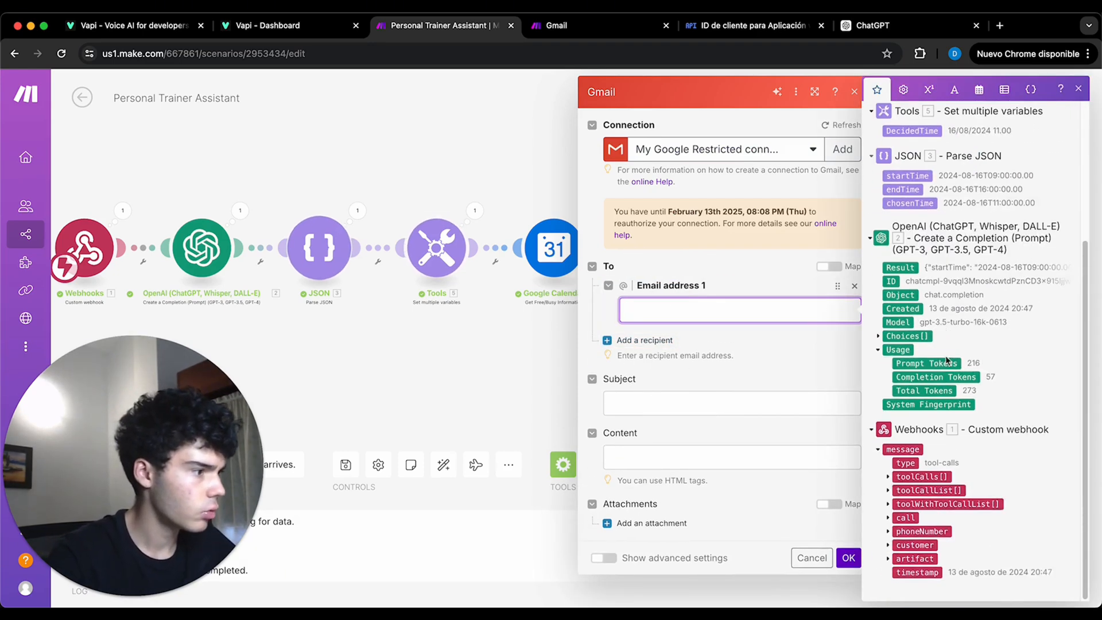
{"action": "left_click", "coordinate": [888, 477]}
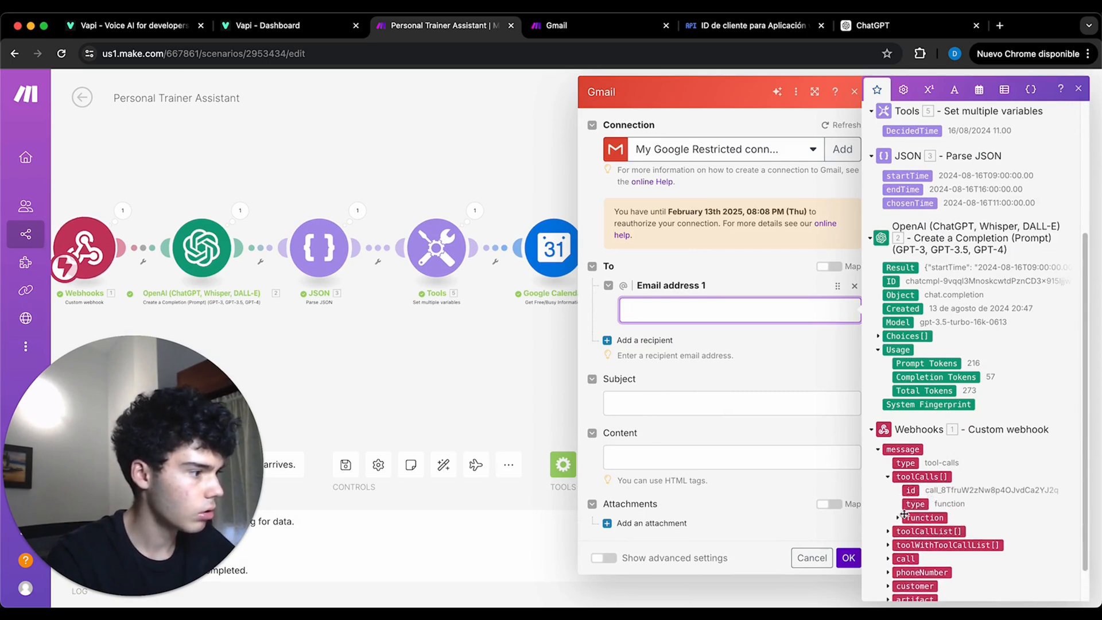
{"action": "left_click", "coordinate": [897, 518]}
{"action": "left_click", "coordinate": [907, 545]}
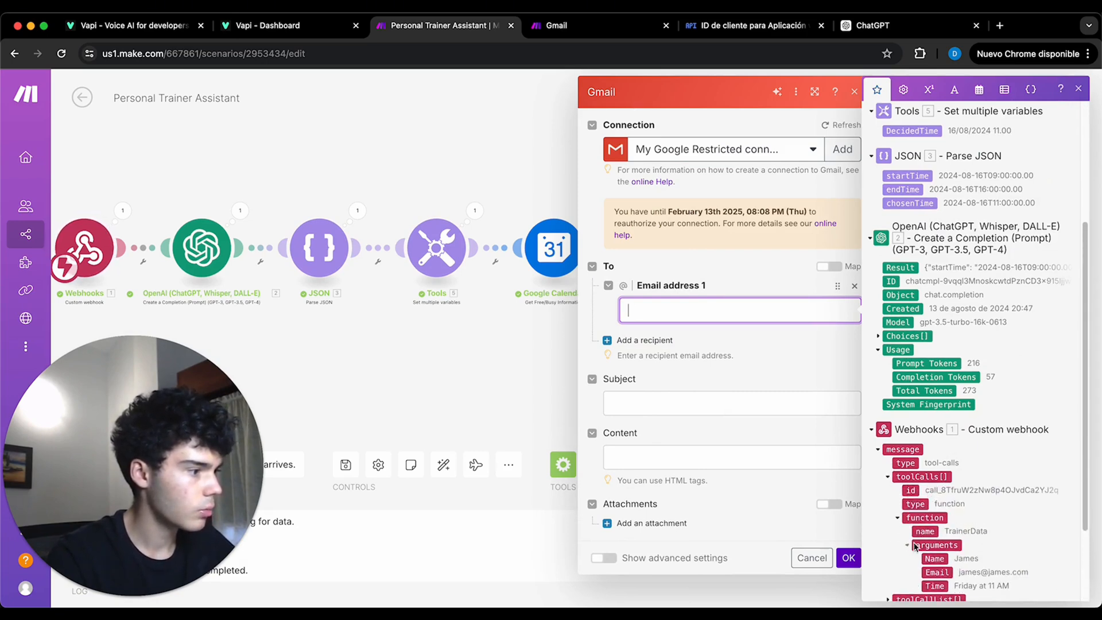
{"action": "scroll", "coordinate": [934, 532], "scroll_direction": "down", "scroll_amount": 2}
{"action": "left_click", "coordinate": [937, 518]}
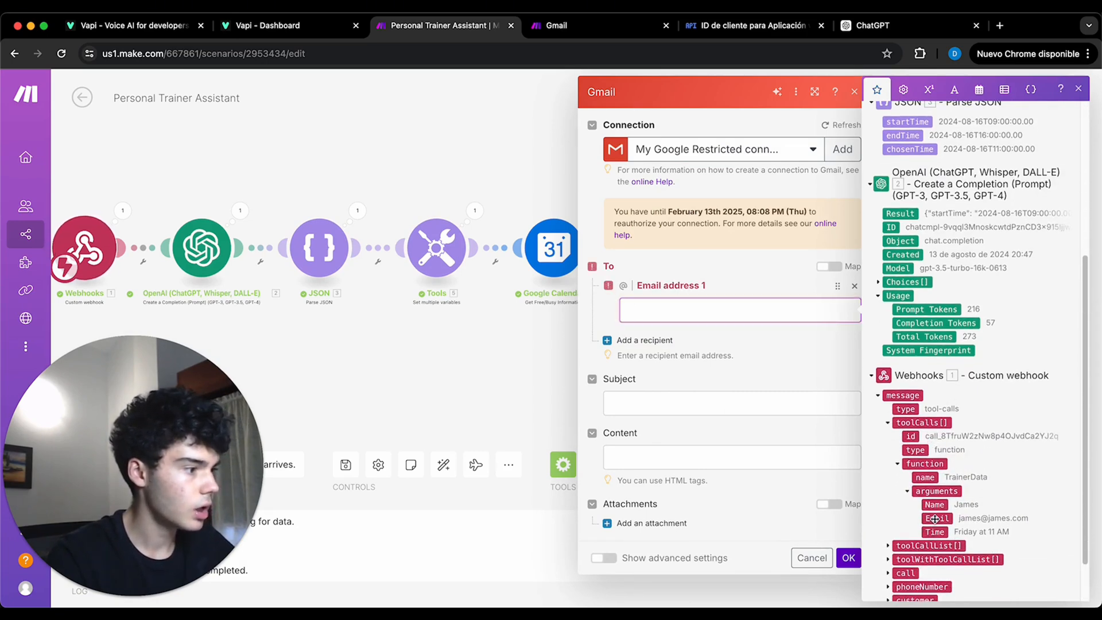
- Write a "Discovery Call" confirmation subject with the trainer's name and a thank-you body mapping the webhook Name, DecidedTime and Hangout Link, and save the email module
{"action": "left_click", "coordinate": [677, 408]}
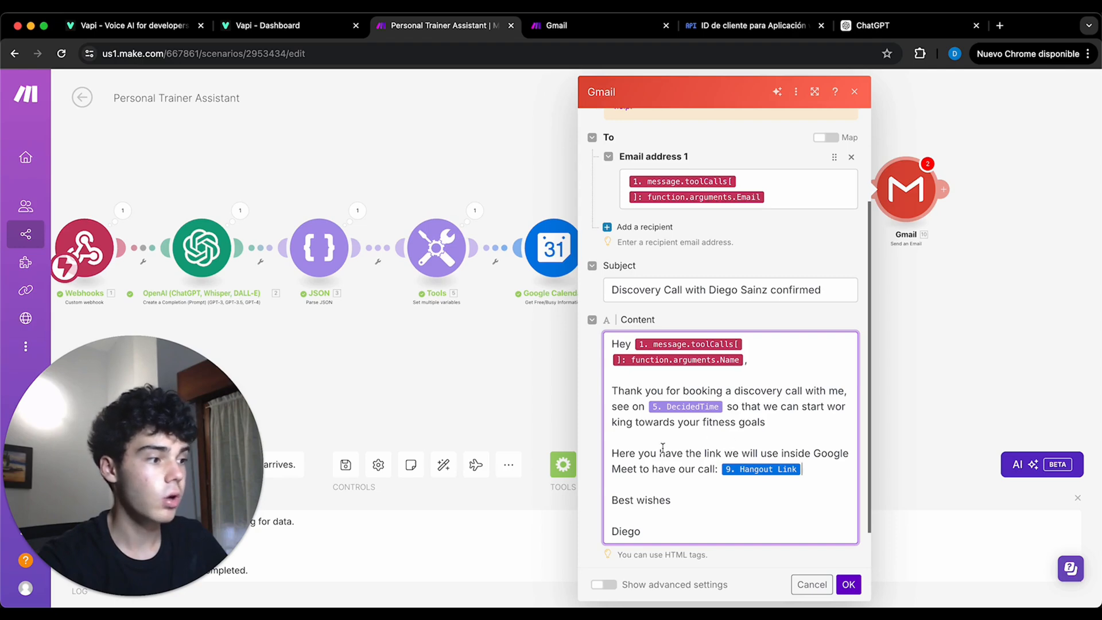
{"action": "left_click", "coordinate": [827, 469]}
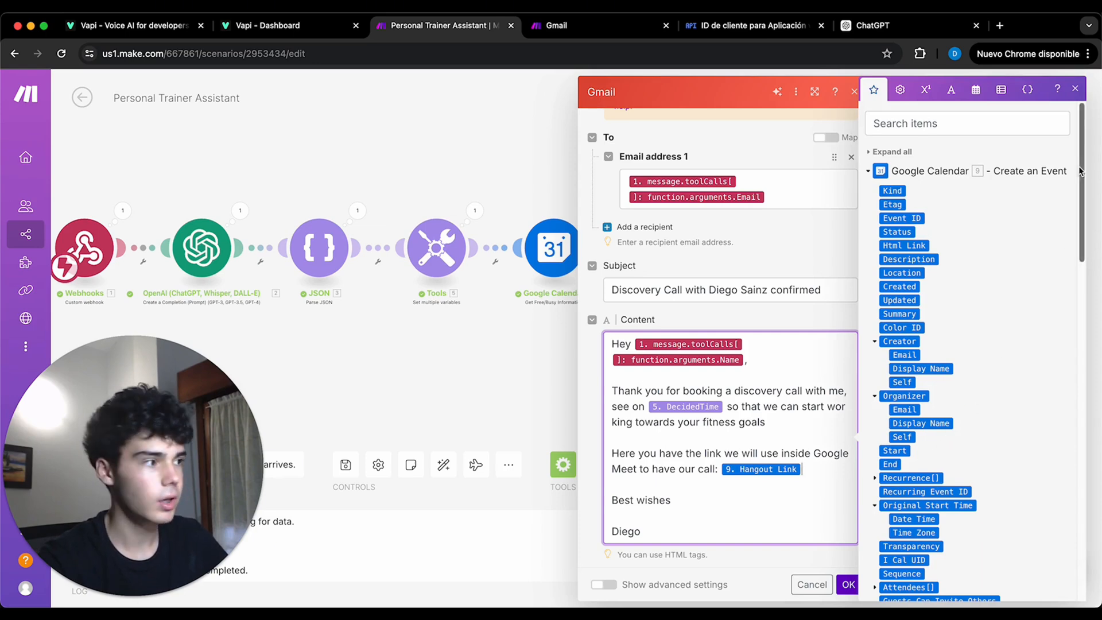
{"action": "left_click", "coordinate": [1073, 92]}
{"action": "scroll", "coordinate": [713, 435], "scroll_direction": "down", "scroll_amount": 2}
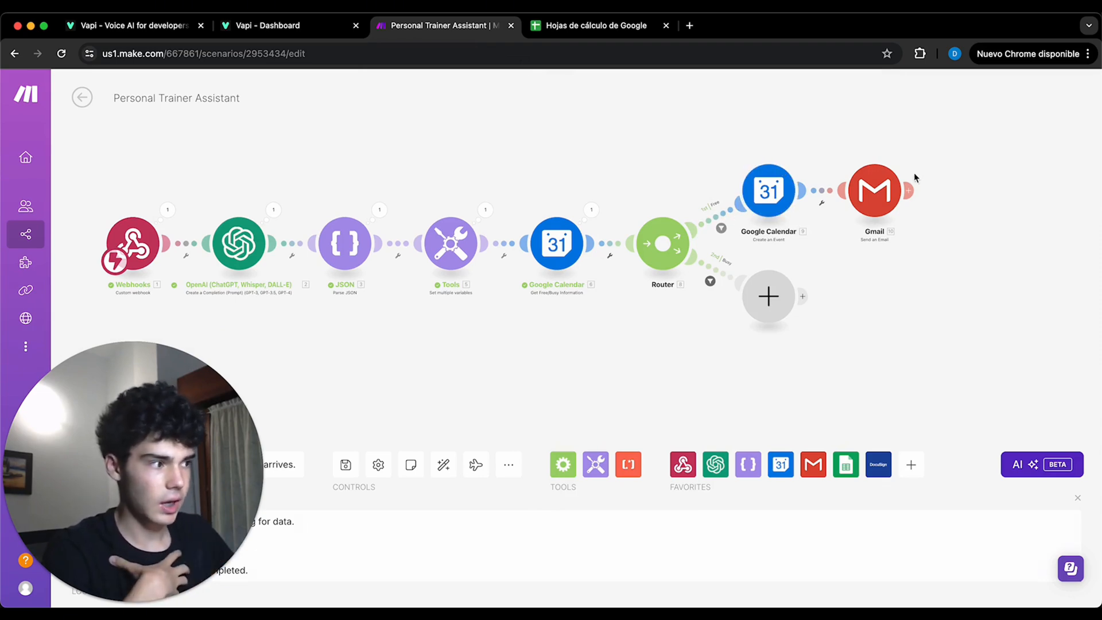
- Add a Google Sheets Add a Row module after the Gmail module
{"action": "left_click", "coordinate": [910, 190]}
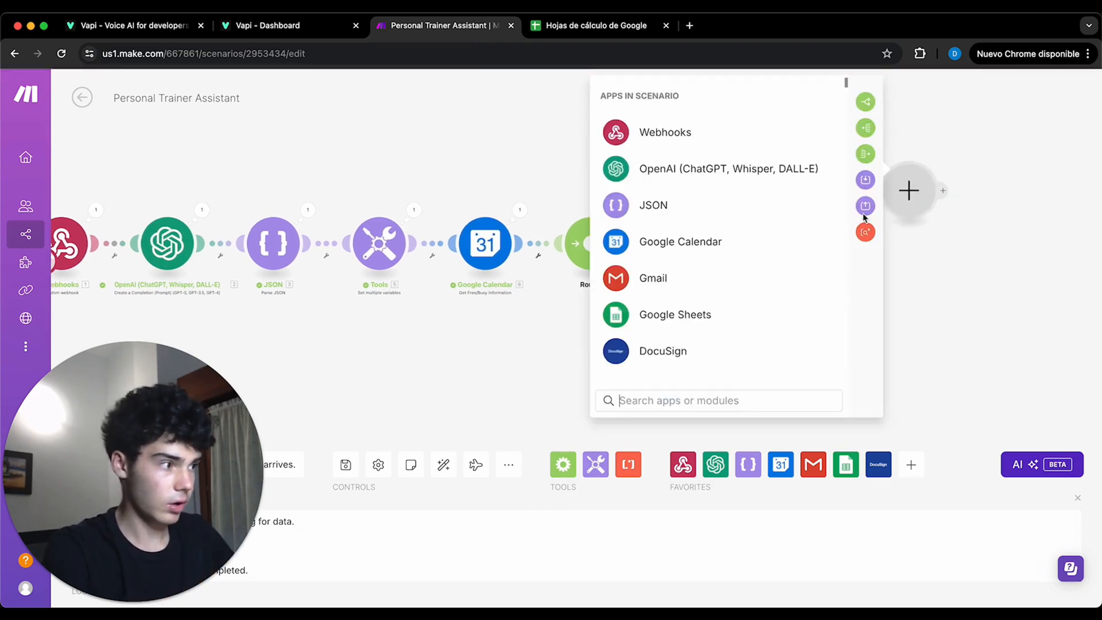
{"action": "scroll", "coordinate": [687, 197], "scroll_direction": "down", "scroll_amount": 1}
{"action": "scroll", "coordinate": [687, 198], "scroll_direction": "down", "scroll_amount": 2}
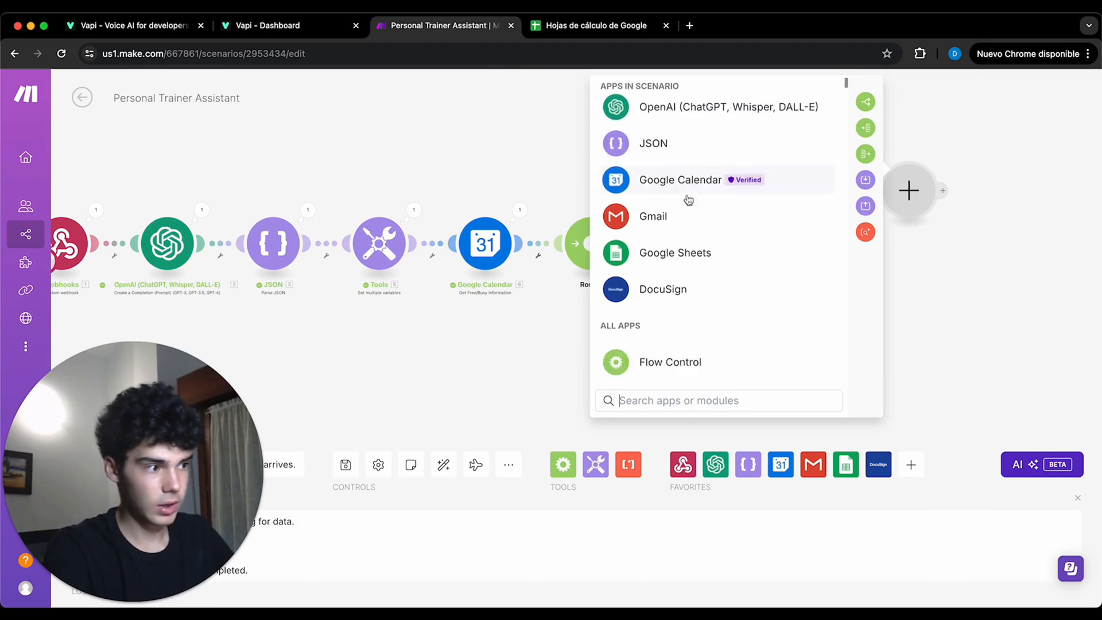
{"action": "left_click", "coordinate": [696, 229]}
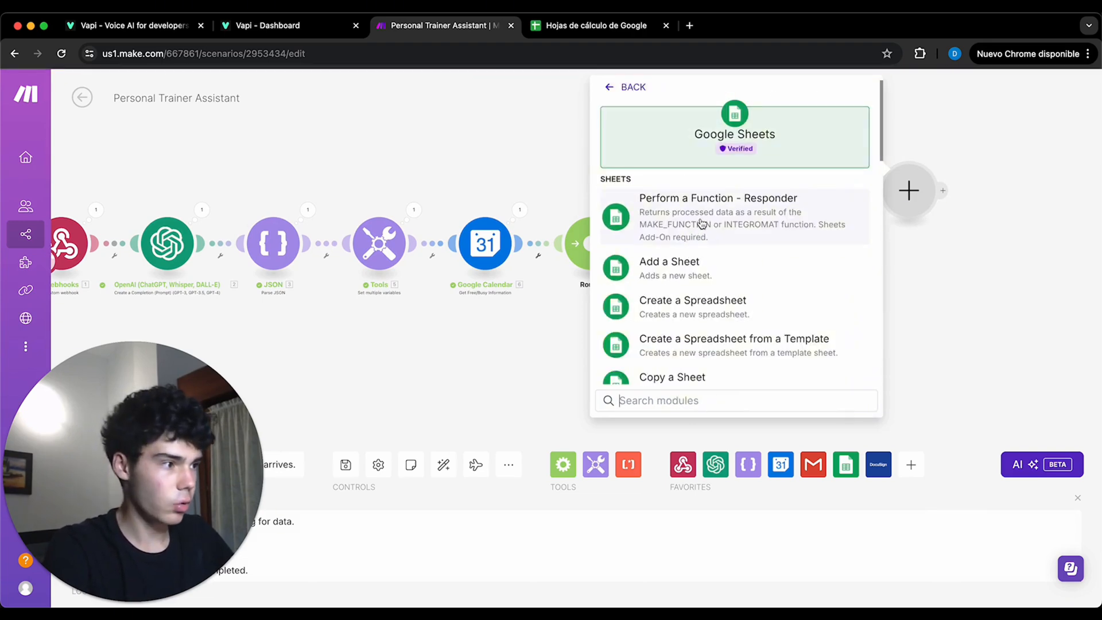
{"action": "scroll", "coordinate": [698, 224], "scroll_direction": "down", "scroll_amount": 5}
{"action": "scroll", "coordinate": [702, 223], "scroll_direction": "down", "scroll_amount": 5}
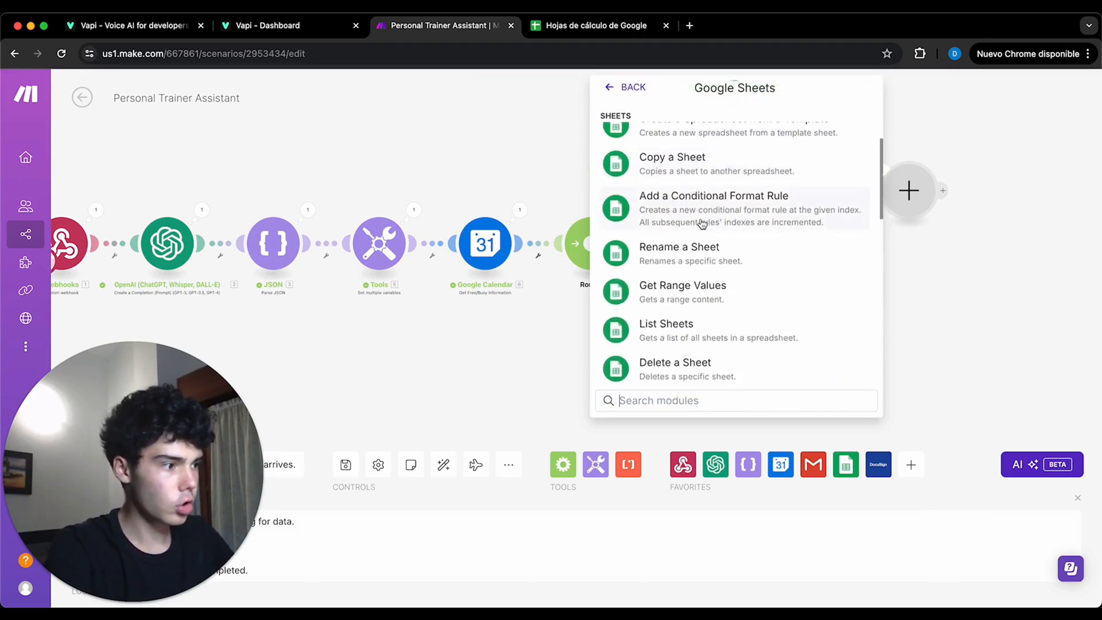
{"action": "scroll", "coordinate": [702, 223], "scroll_direction": "down", "scroll_amount": 1}
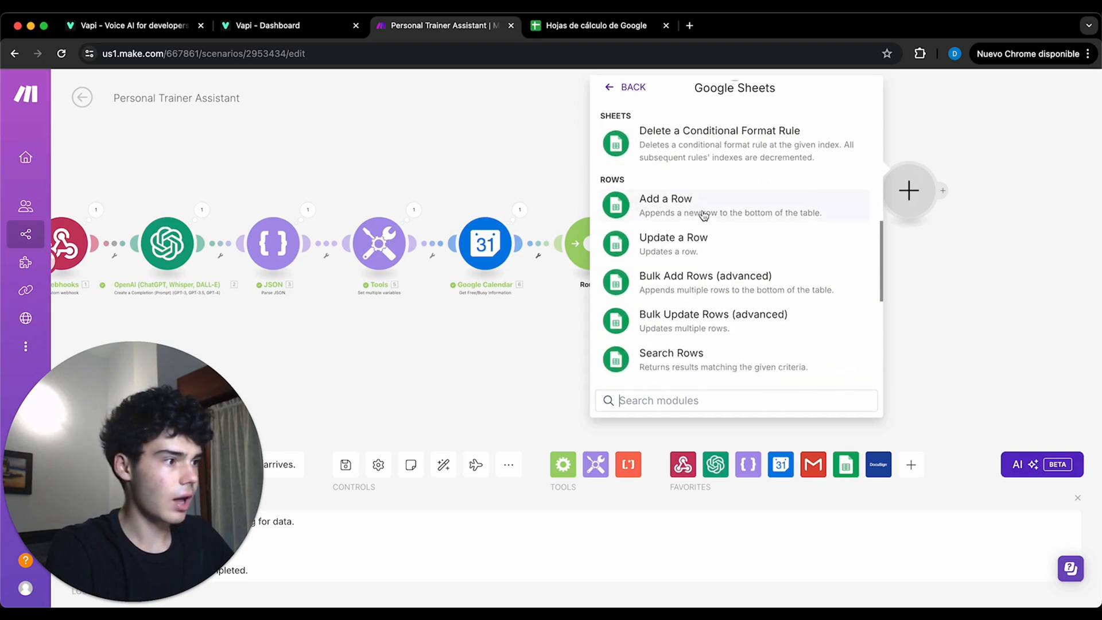
{"action": "left_click", "coordinate": [705, 213]}
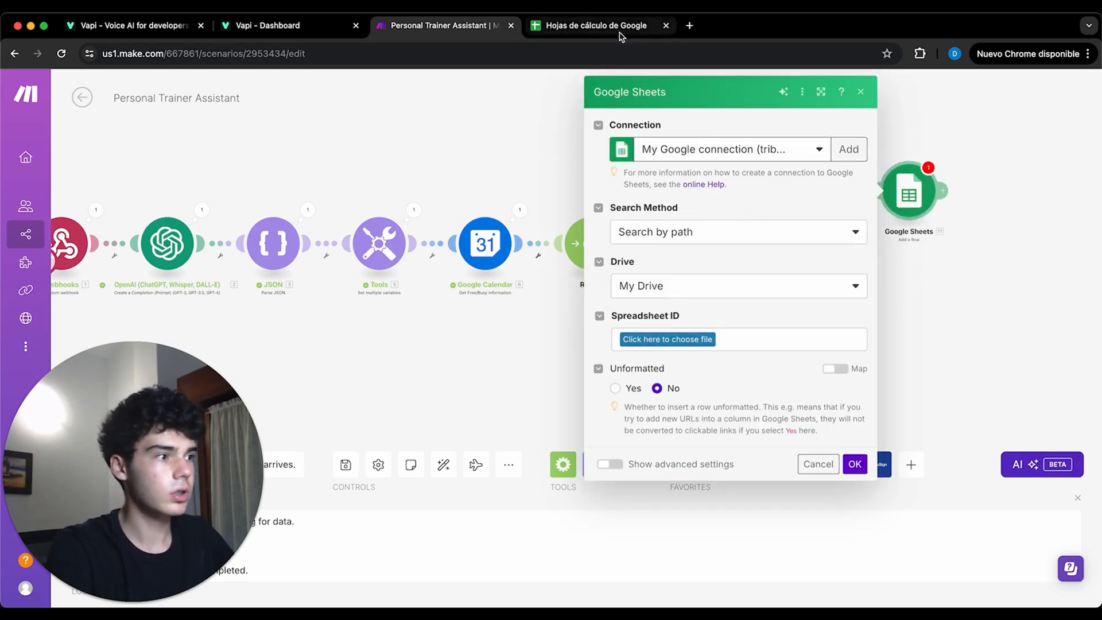
- Switch to Google Sheets, create a spreadsheet titled Personal Trainer Assistant with headers Name, Email and Time of meeting, and return to the Make scenario
{"action": "left_click", "coordinate": [590, 30]}
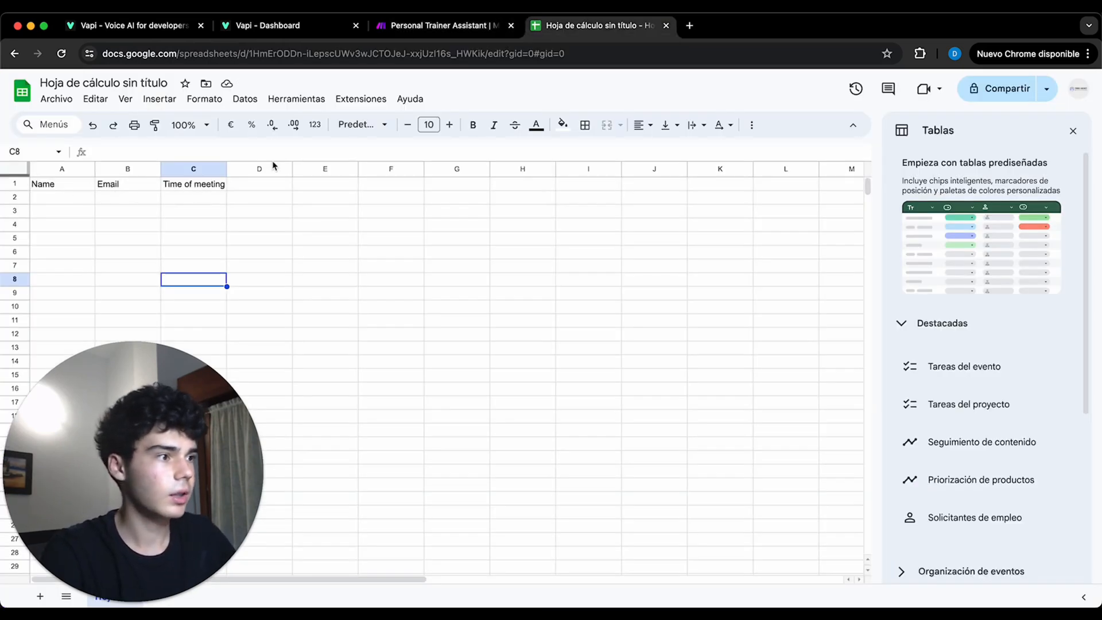
{"action": "left_click", "coordinate": [410, 33]}
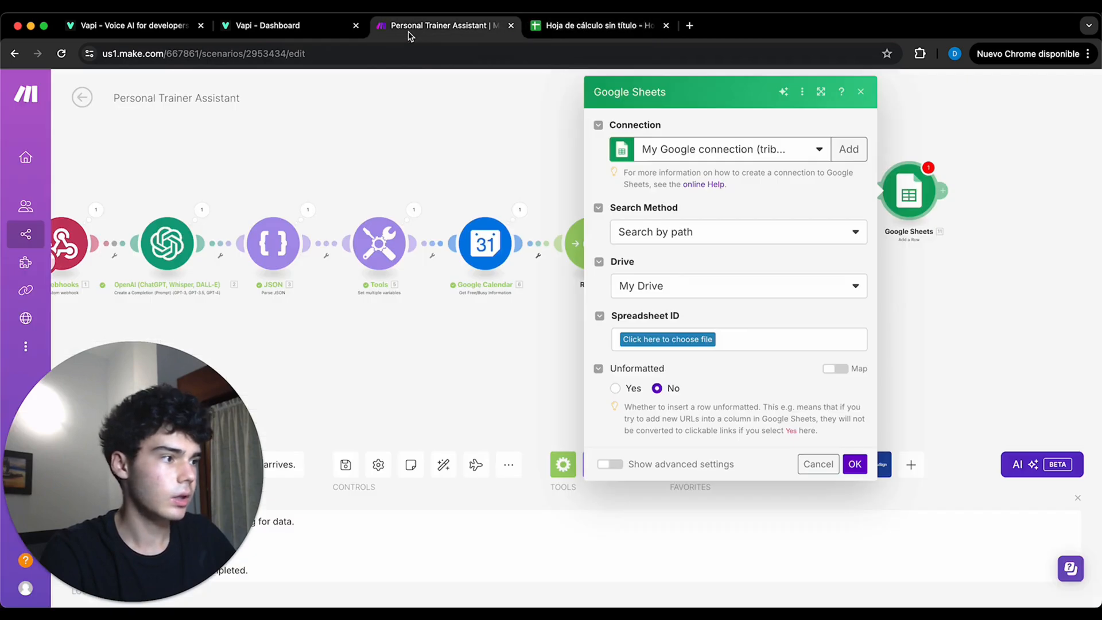
- Choose the Personal Trainer Assistant spreadsheet and its Hoja 1 sheet as the destination for the new row
{"action": "left_click", "coordinate": [649, 340]}
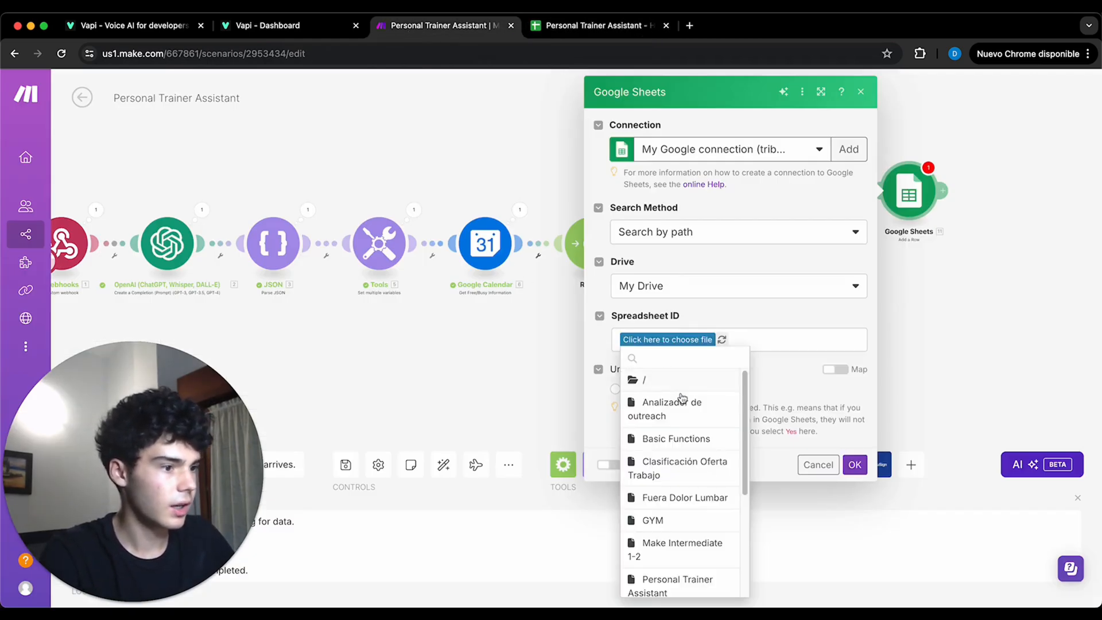
{"action": "scroll", "coordinate": [691, 406], "scroll_direction": "down", "scroll_amount": 3}
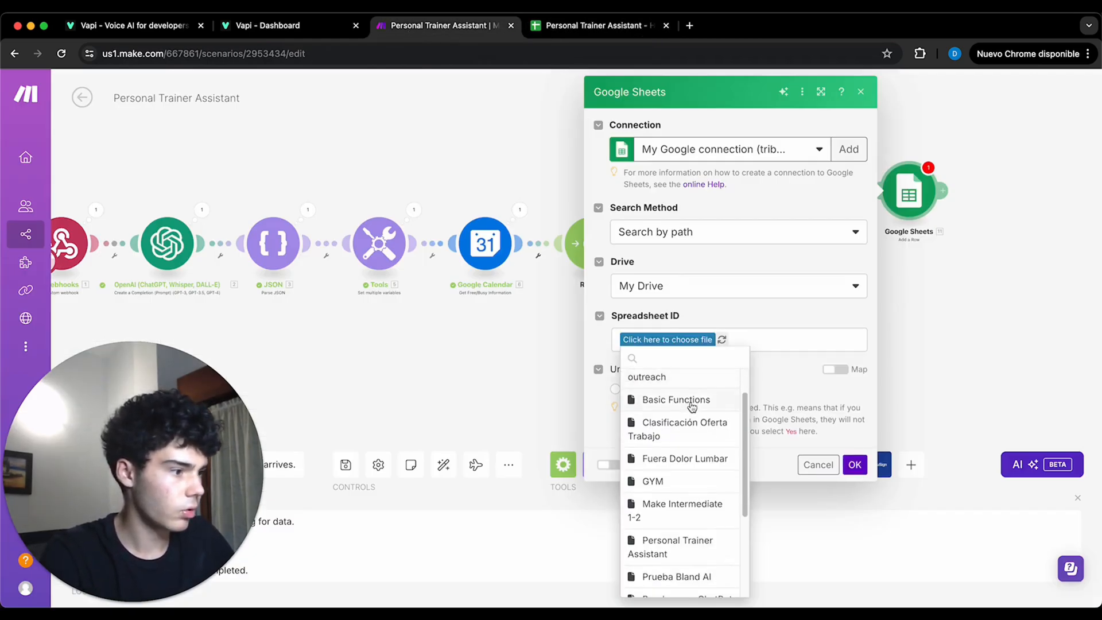
{"action": "left_click", "coordinate": [700, 506]}
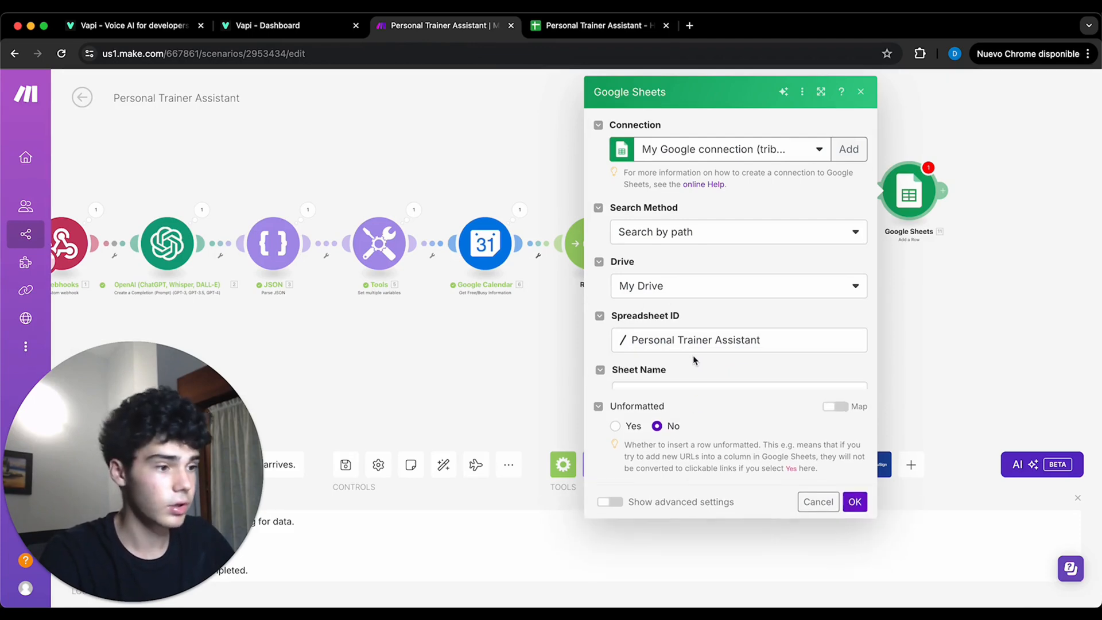
{"action": "left_click", "coordinate": [706, 401]}
{"action": "left_click", "coordinate": [703, 417]}
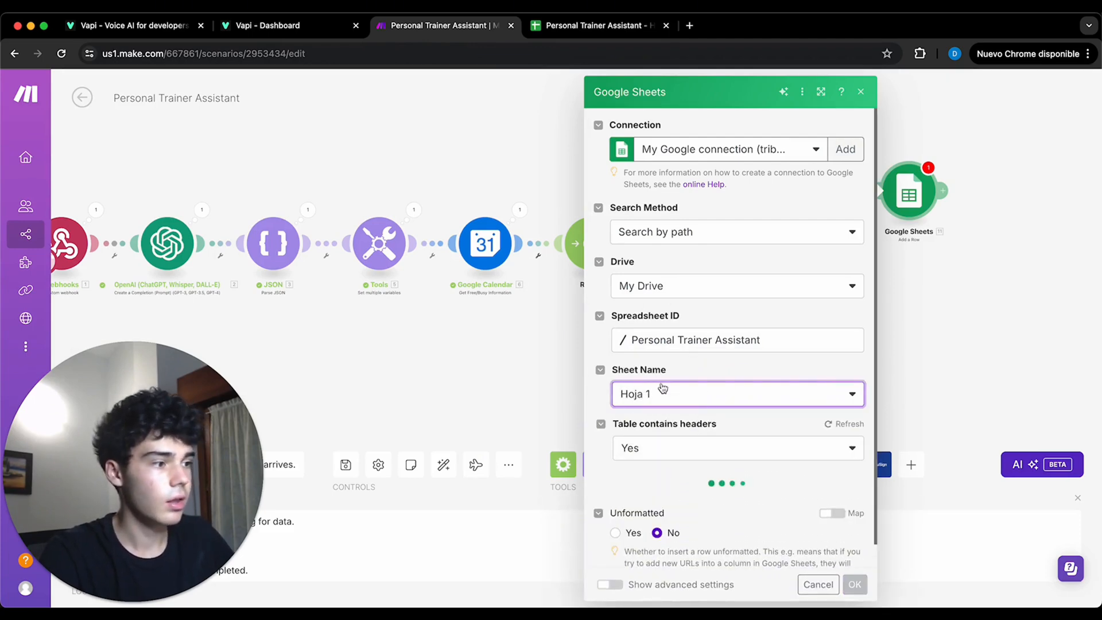
- Map the webhook's Name argument from the toolCalls function data to the Name (A) column of the new row
{"action": "scroll", "coordinate": [683, 465], "scroll_direction": "down", "scroll_amount": 1}
{"action": "left_click", "coordinate": [685, 454]}
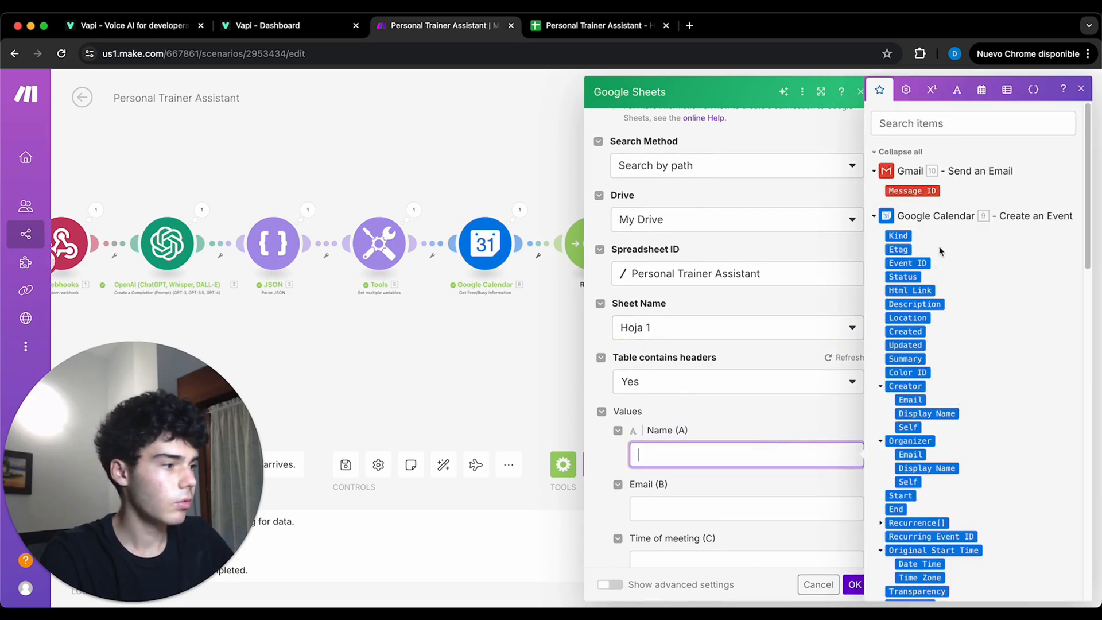
{"action": "left_click", "coordinate": [944, 221]}
{"action": "scroll", "coordinate": [944, 452], "scroll_direction": "down", "scroll_amount": 5}
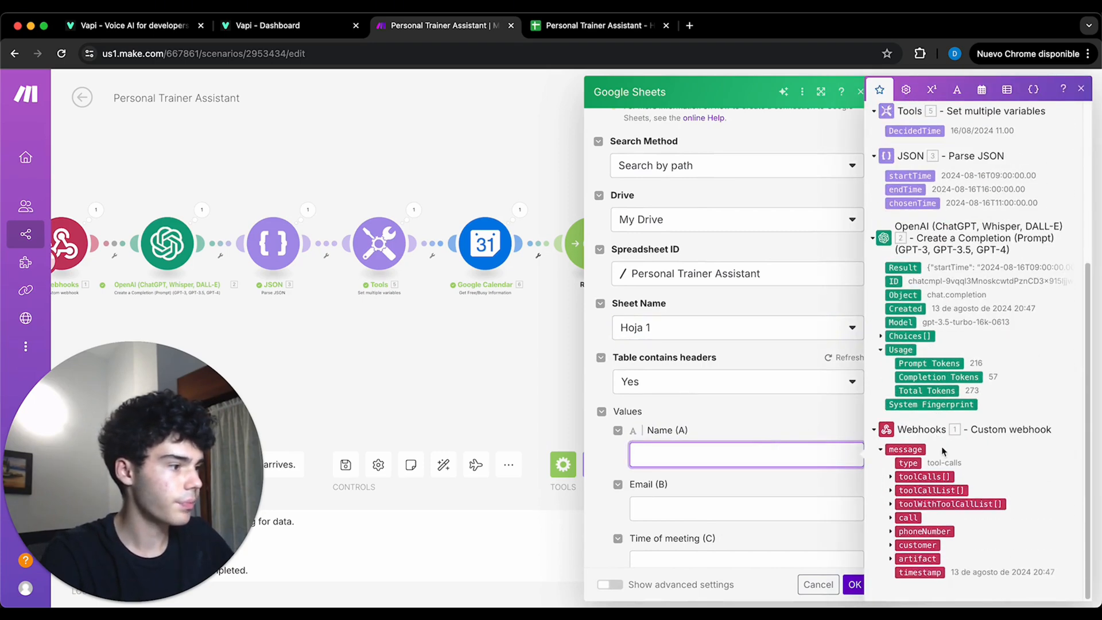
{"action": "left_click", "coordinate": [891, 476]}
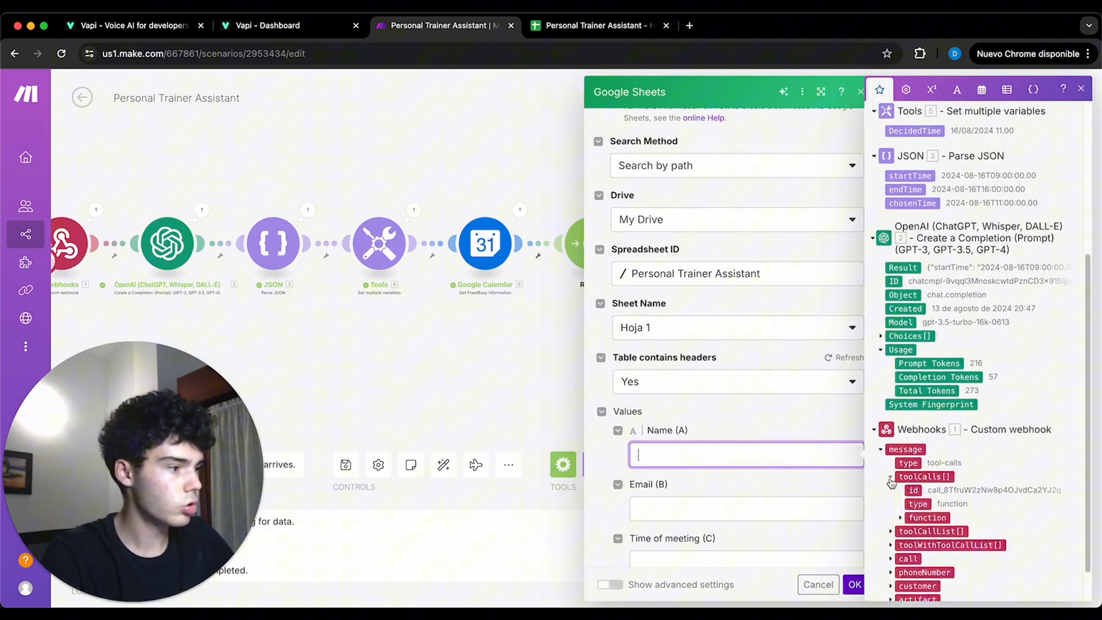
{"action": "left_click", "coordinate": [900, 517]}
{"action": "left_click", "coordinate": [911, 545]}
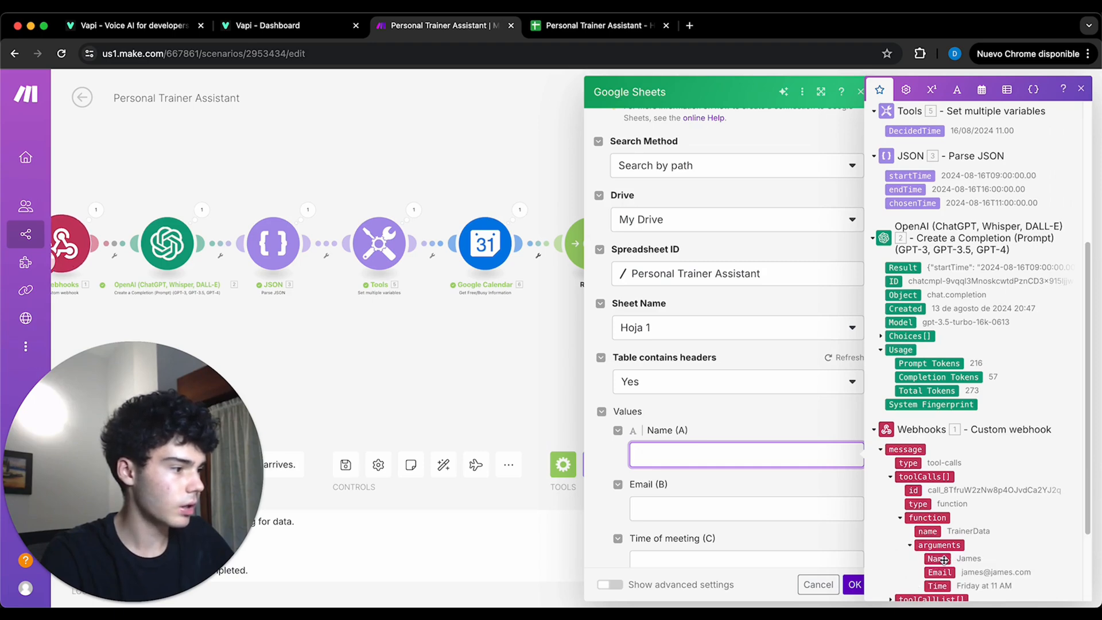
{"action": "left_click", "coordinate": [937, 559]}
- Map the webhook's Email argument to column B and its Time argument to the Time of meeting column, and save the Google Sheets module
{"action": "left_click", "coordinate": [772, 524]}
{"action": "left_click", "coordinate": [937, 572]}
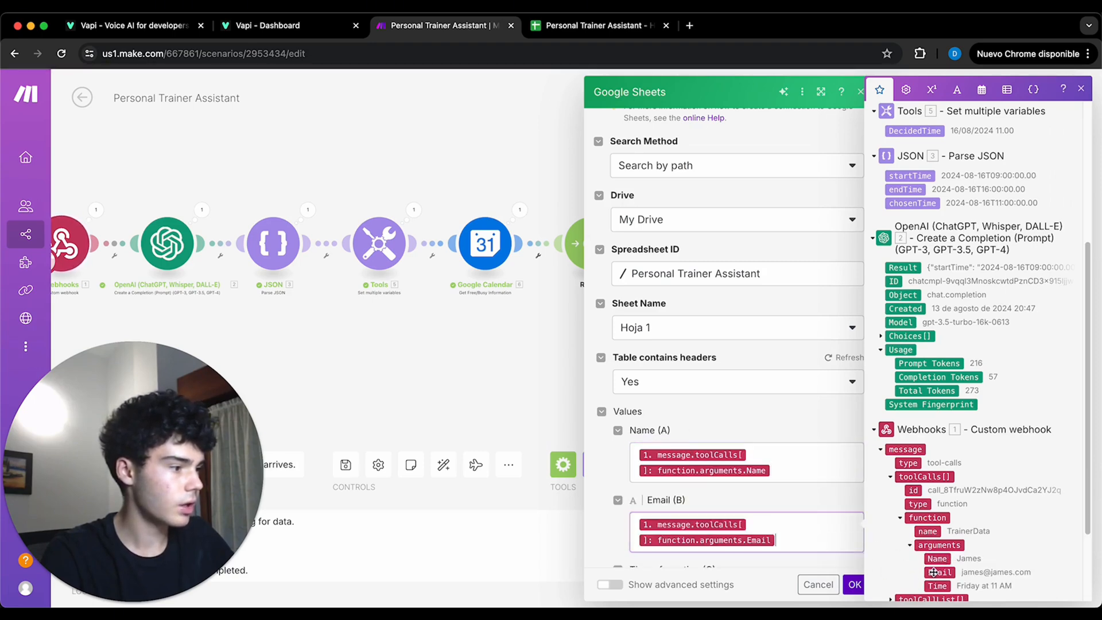
{"action": "scroll", "coordinate": [749, 523], "scroll_direction": "down", "scroll_amount": 2}
{"action": "left_click", "coordinate": [749, 524]}
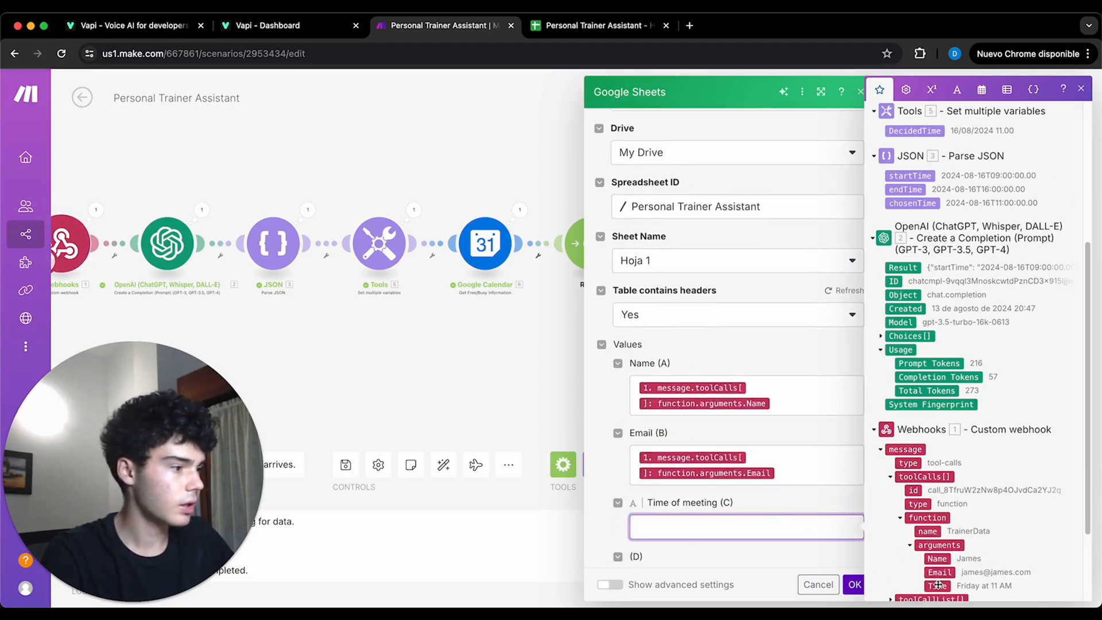
{"action": "left_click", "coordinate": [937, 586]}
{"action": "left_click", "coordinate": [855, 584]}
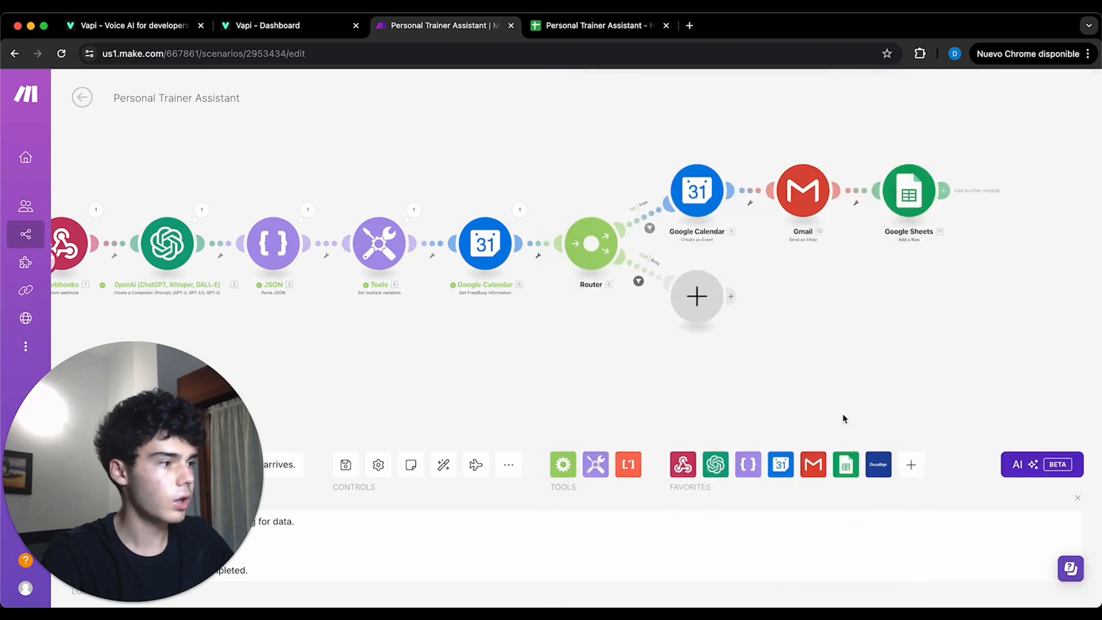
- Add a Webhook response module after Google Sheets with a body saying the meeting has been booked successfully, and save it
{"action": "left_click", "coordinate": [944, 190]}
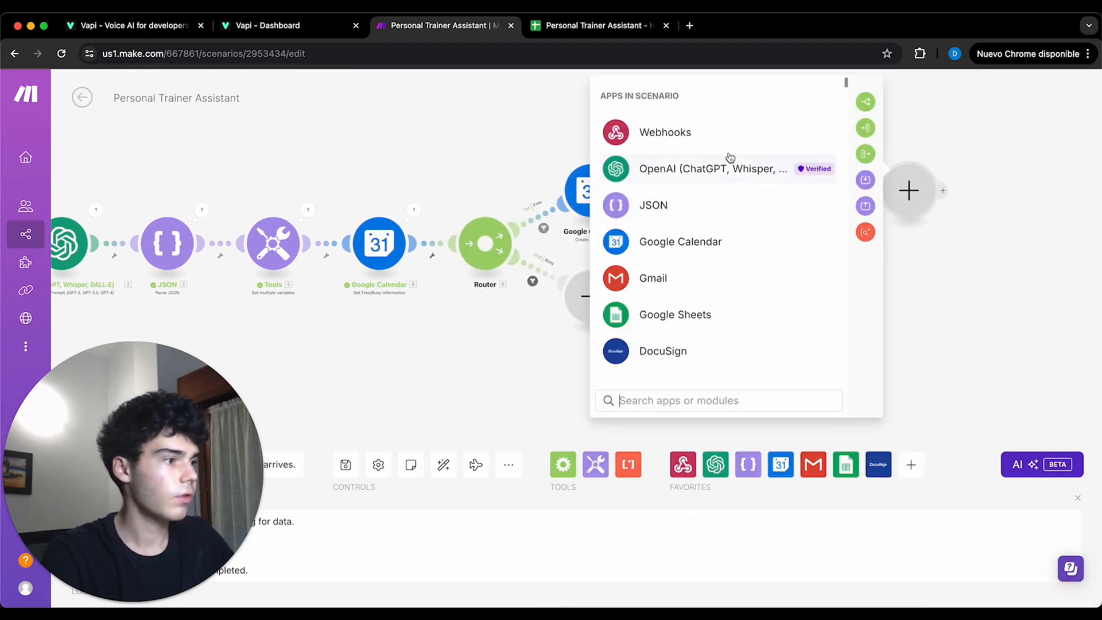
{"action": "left_click", "coordinate": [666, 131]}
{"action": "left_click", "coordinate": [662, 213]}
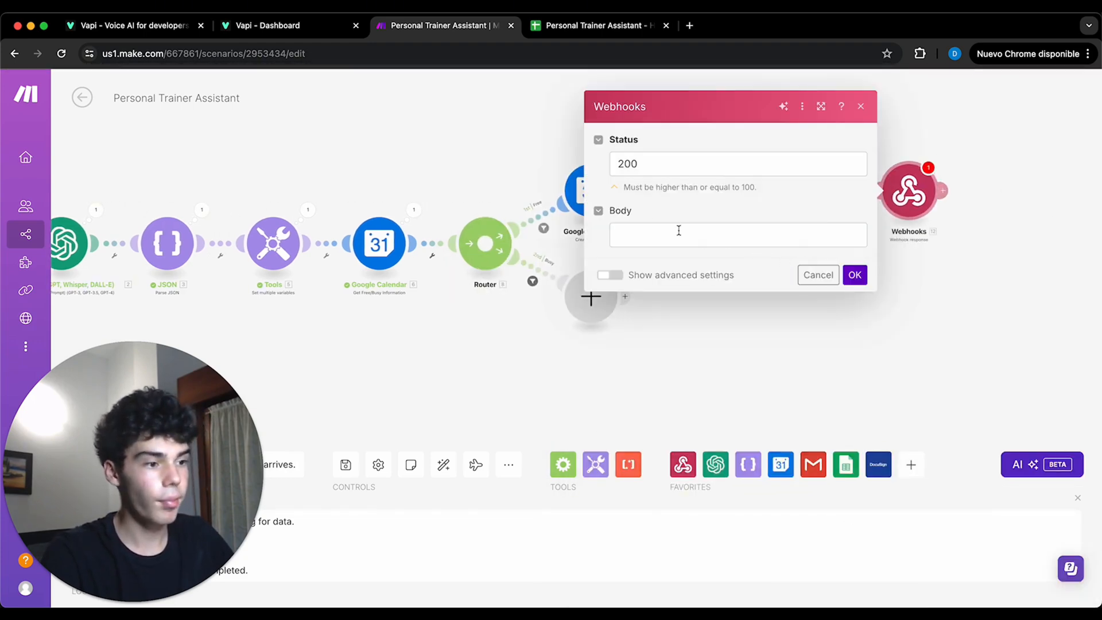
{"action": "left_click", "coordinate": [664, 241]}
{"action": "type", "text": "Th"}
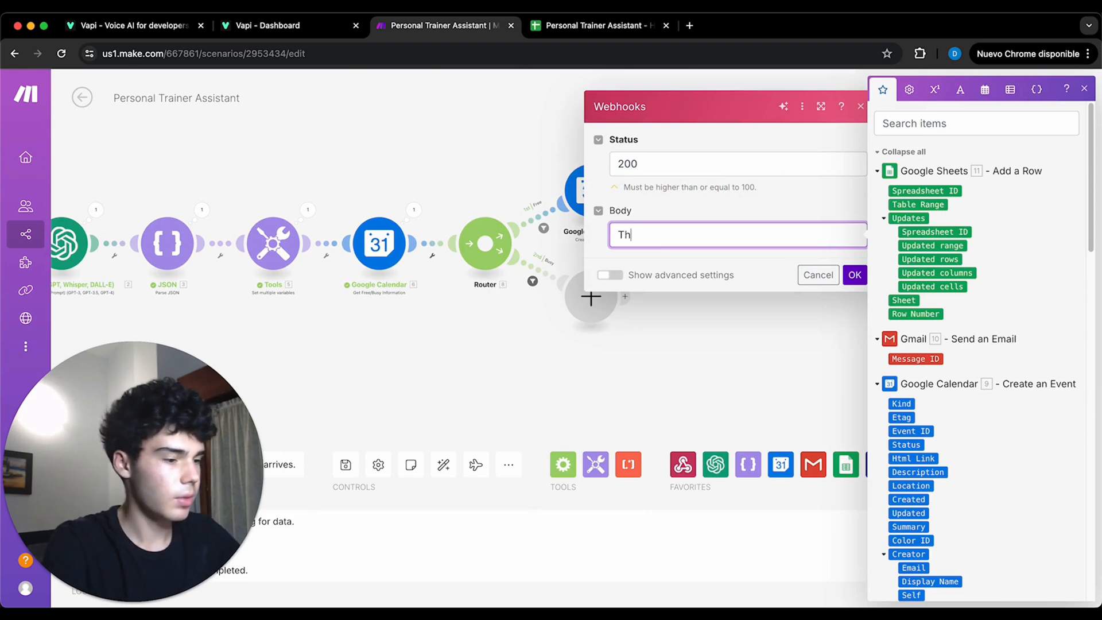
{"action": "type", "text": "e meeting has been booked"}
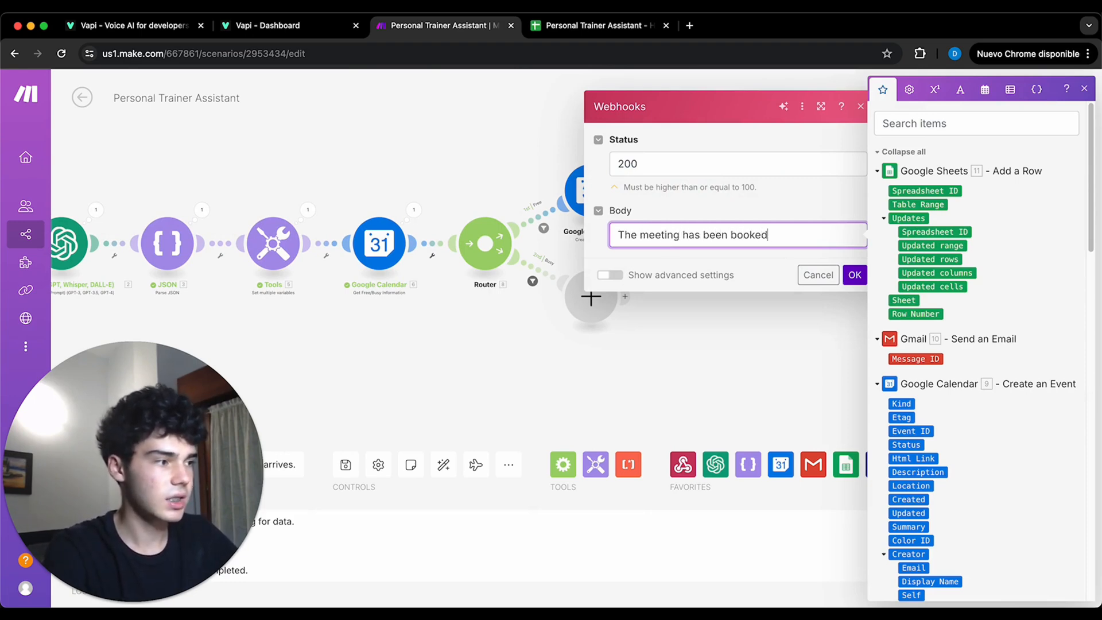
{"action": "type", "text": " successfully"}
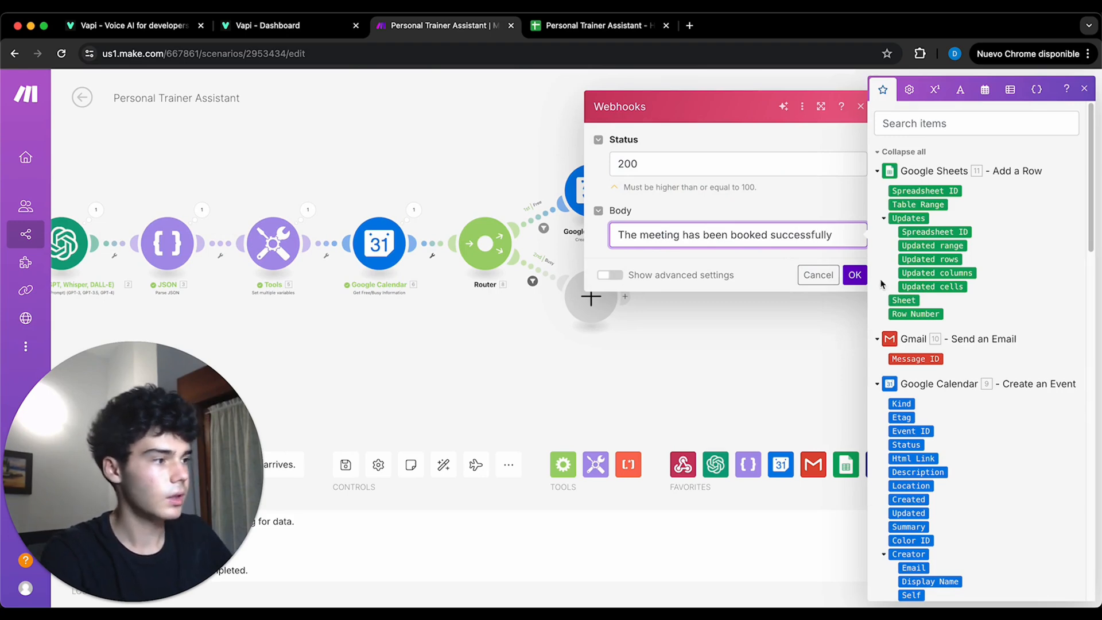
{"action": "left_click", "coordinate": [855, 275]}
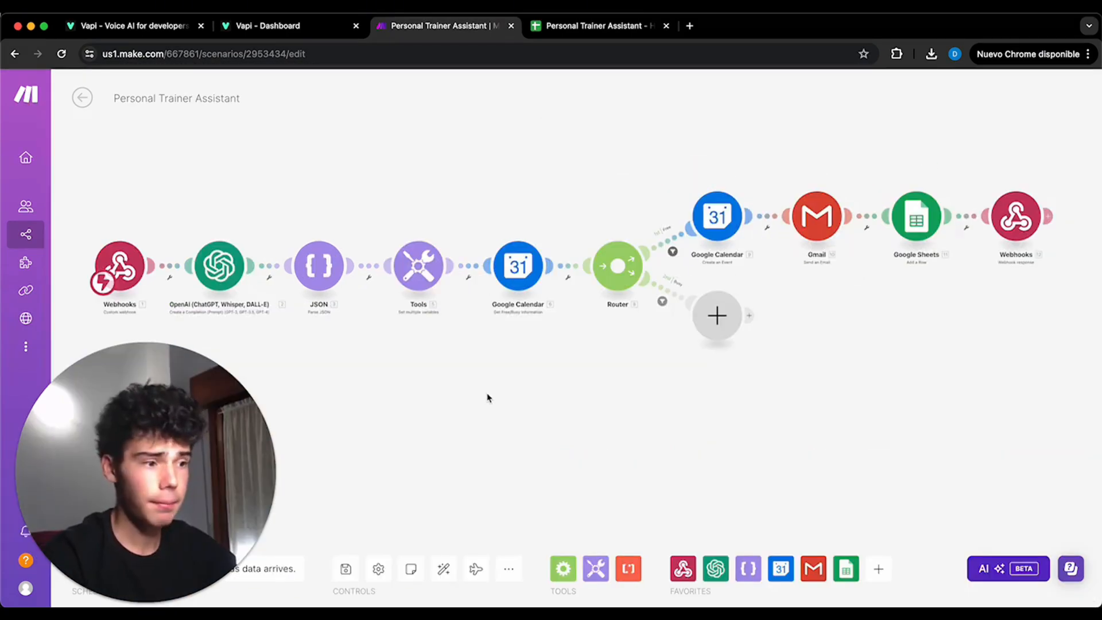
- Add a Transform to JSON module on the router's Busy route with the calendar's busy[] array as its object, and save it
{"action": "left_click", "coordinate": [713, 322]}
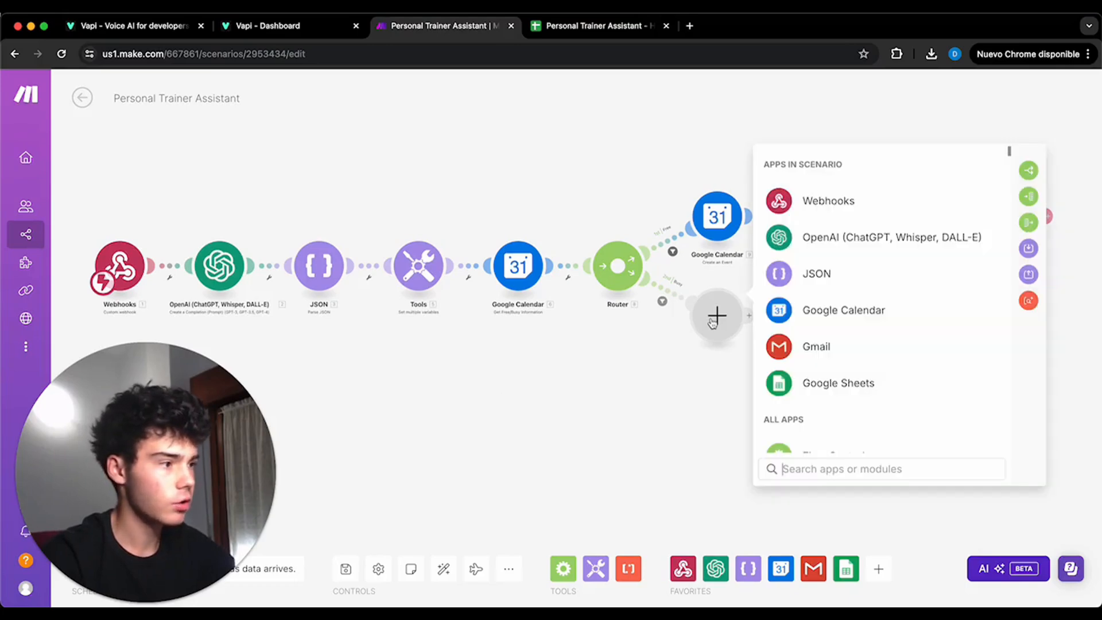
{"action": "left_click", "coordinate": [776, 277]}
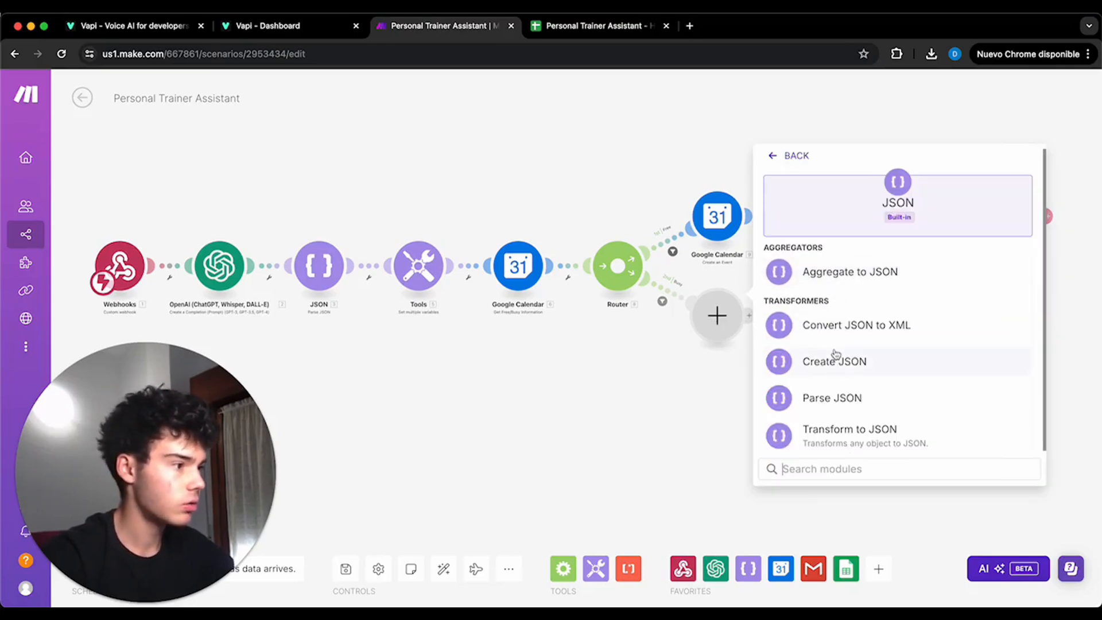
{"action": "left_click", "coordinate": [850, 428]}
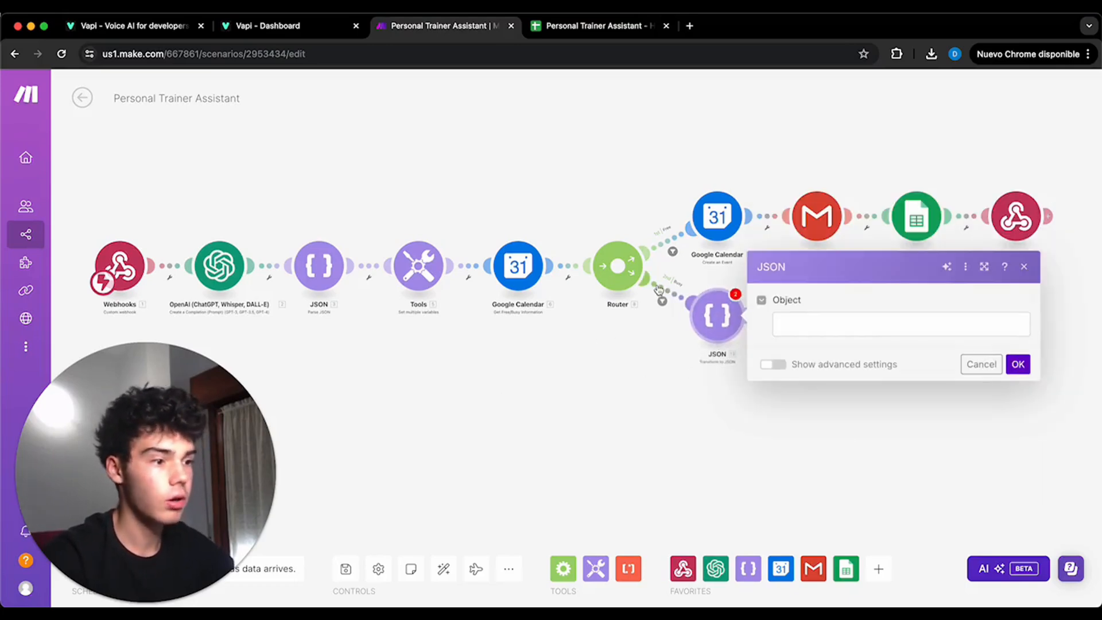
{"action": "left_click", "coordinate": [850, 323]}
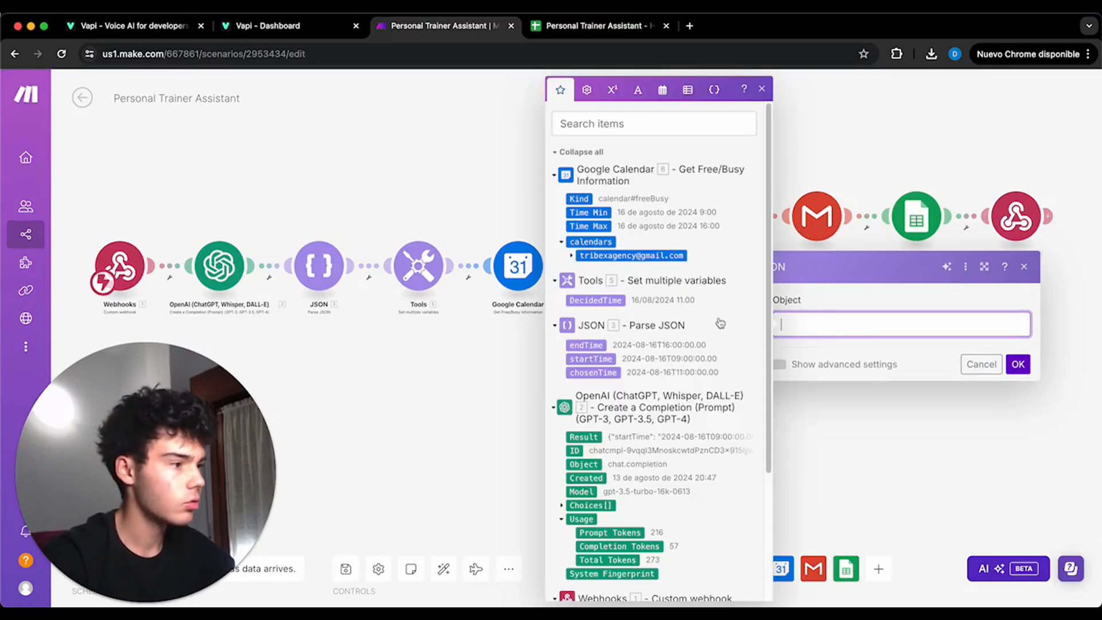
{"action": "left_click", "coordinate": [573, 256]}
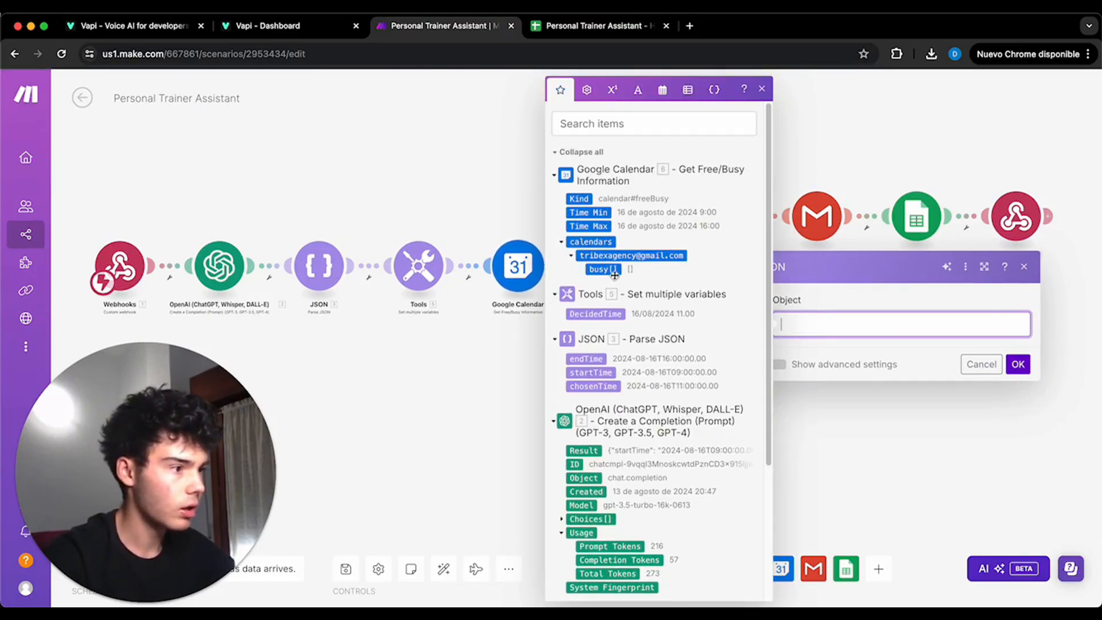
{"action": "left_click", "coordinate": [604, 269]}
{"action": "left_click", "coordinate": [1018, 364]}
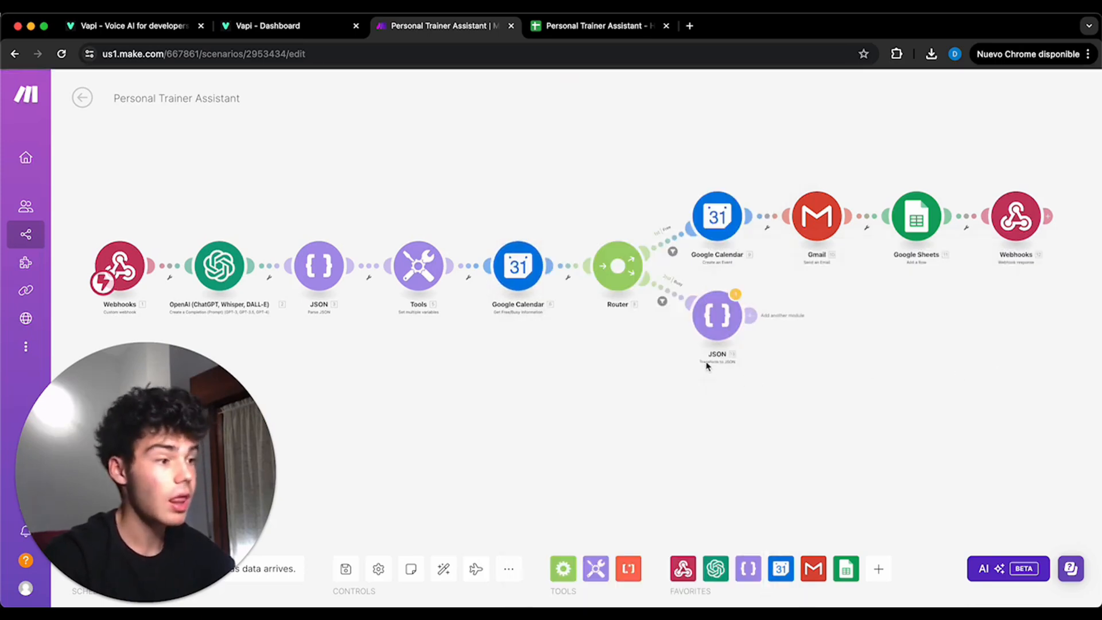
- Add an OpenAI Create a Completion module after Transform to JSON, using the gpt-3.5-turbo-16k model
{"action": "left_click", "coordinate": [750, 315]}
{"action": "left_click", "coordinate": [644, 295]}
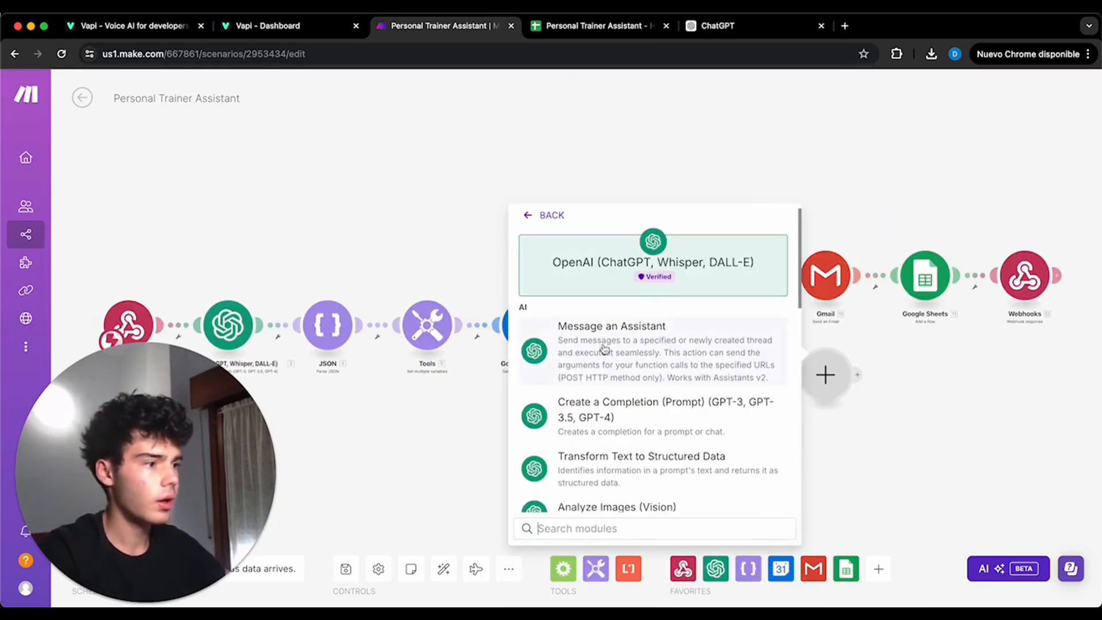
{"action": "left_click", "coordinate": [607, 421]}
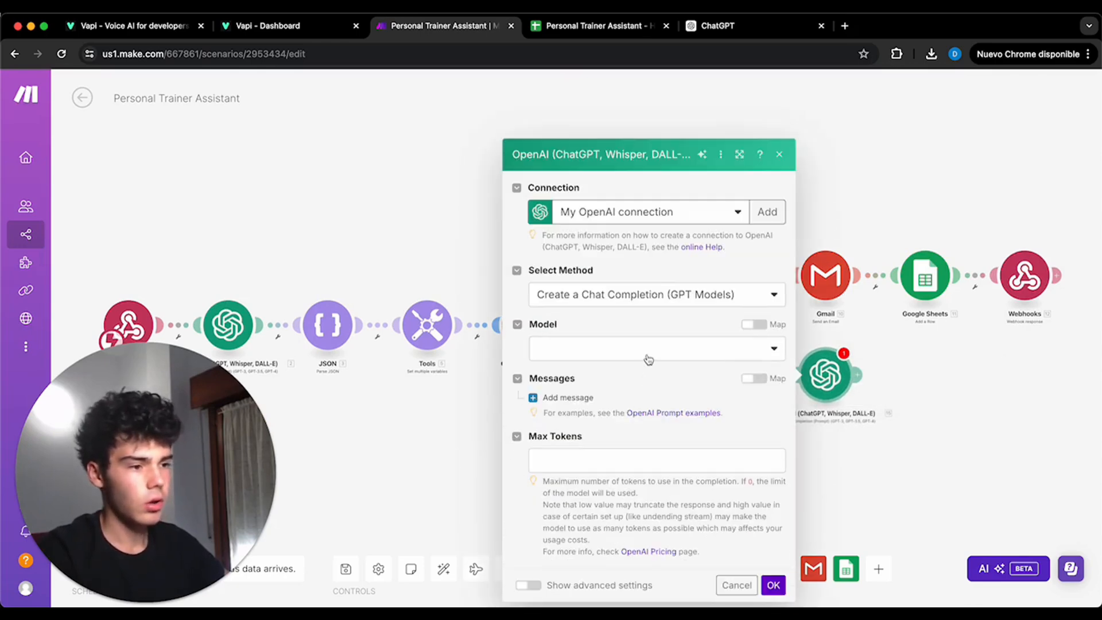
{"action": "left_click", "coordinate": [648, 359]}
{"action": "scroll", "coordinate": [654, 459], "scroll_direction": "down", "scroll_amount": 5}
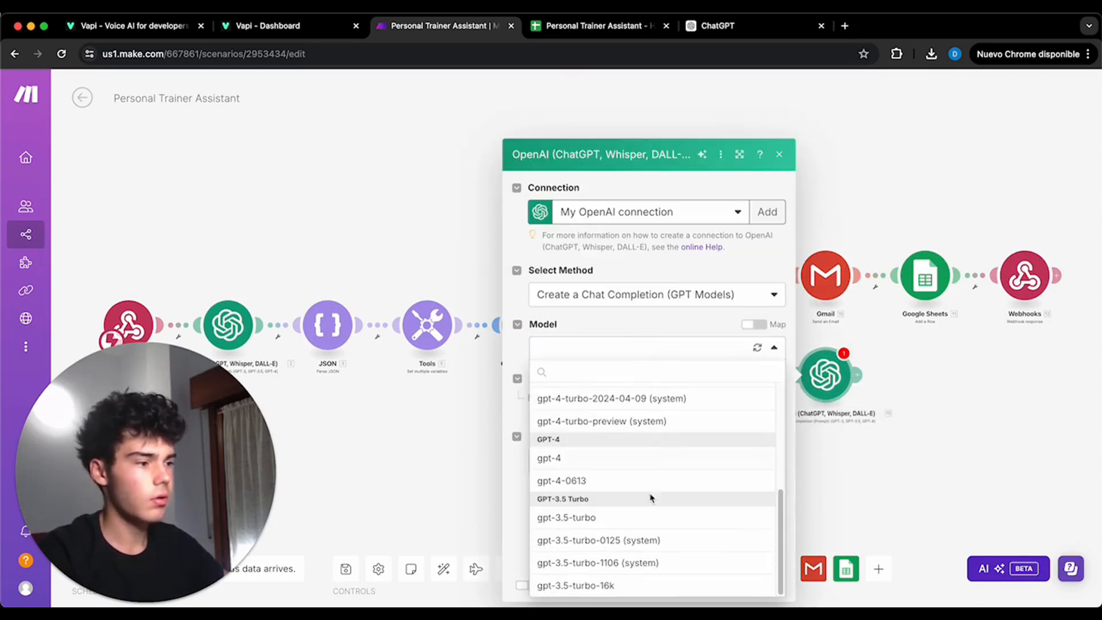
{"action": "left_click", "coordinate": [645, 592]}
- Add a System message with the yes-or-no slot overlap prompt, mapping JSON string under Occupied Slots and chosenTime under Desired Slot
{"action": "left_click", "coordinate": [565, 402]}
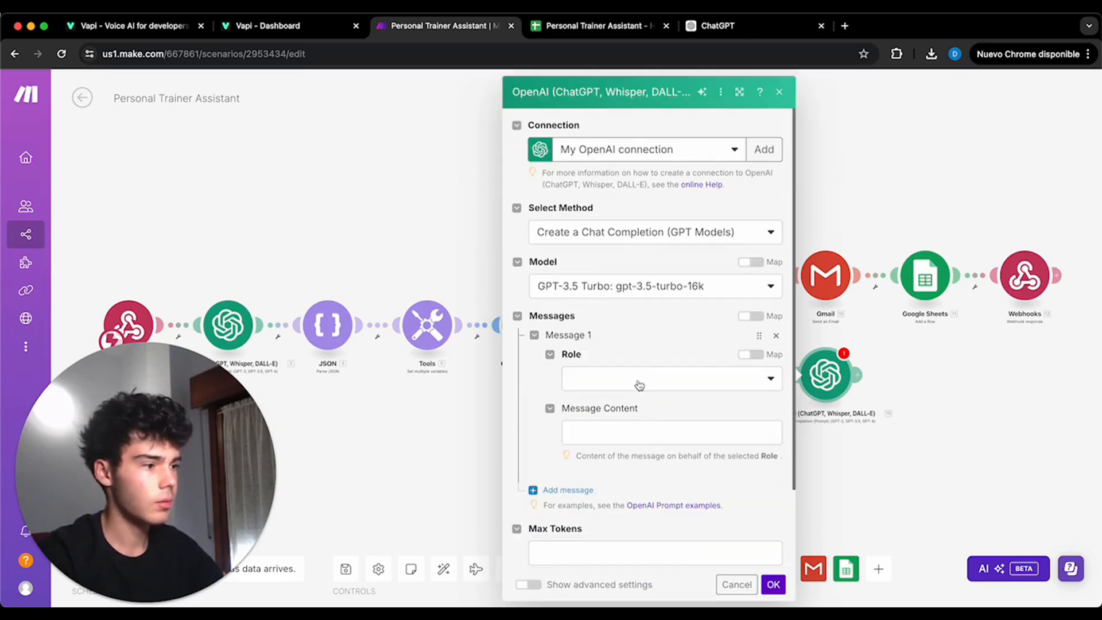
{"action": "left_click", "coordinate": [640, 383]}
{"action": "left_click", "coordinate": [638, 401]}
{"action": "left_click", "coordinate": [637, 432]}
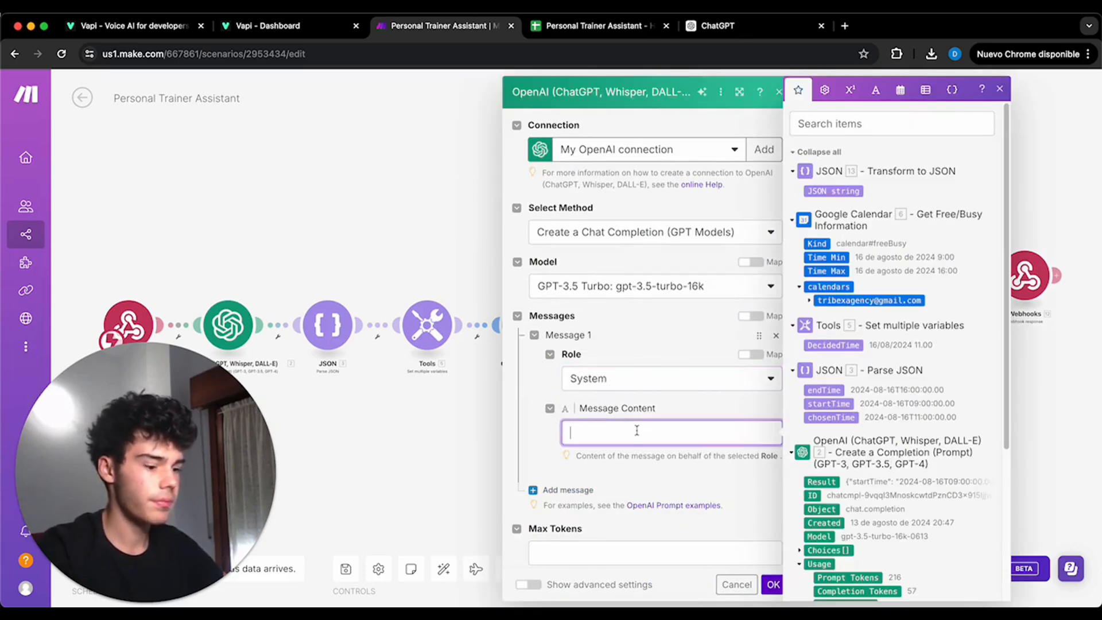
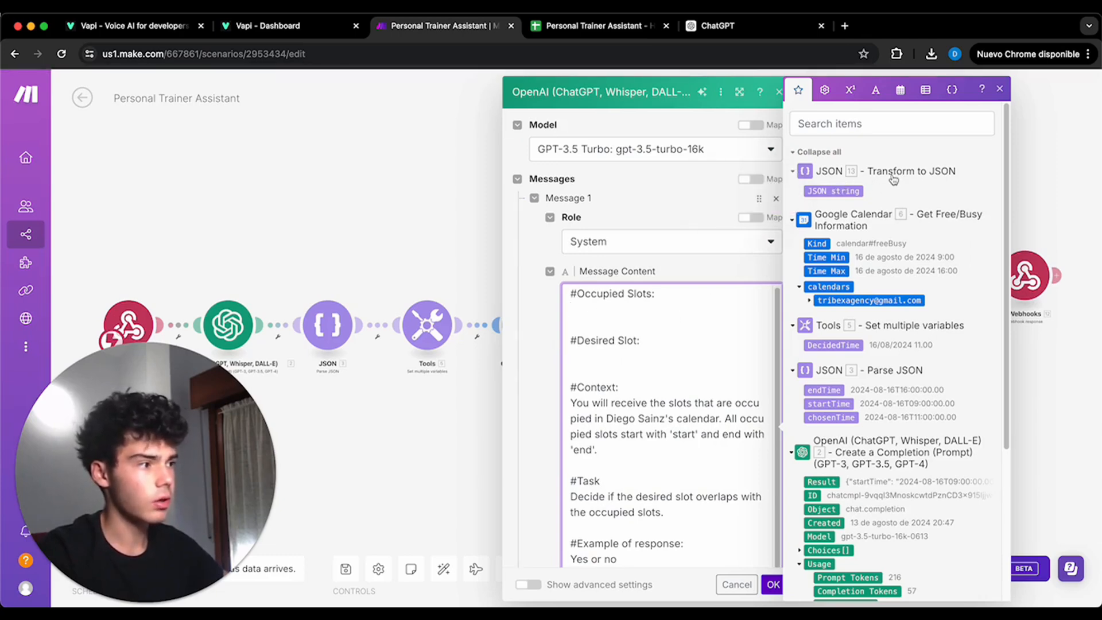
{"action": "left_click", "coordinate": [847, 192]}
{"action": "left_click", "coordinate": [590, 359]}
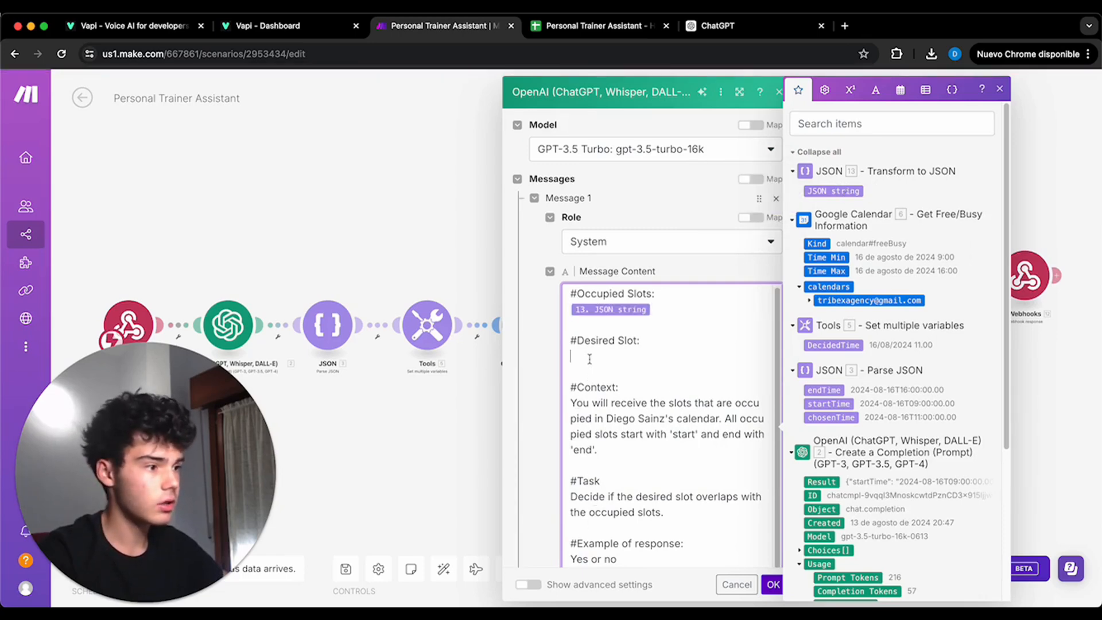
{"action": "left_click", "coordinate": [831, 417]}
- Set the completion's Max Tokens to 250 and its advanced Temperature setting to 0.2, and save the OpenAI module
{"action": "scroll", "coordinate": [636, 391], "scroll_direction": "down", "scroll_amount": 3}
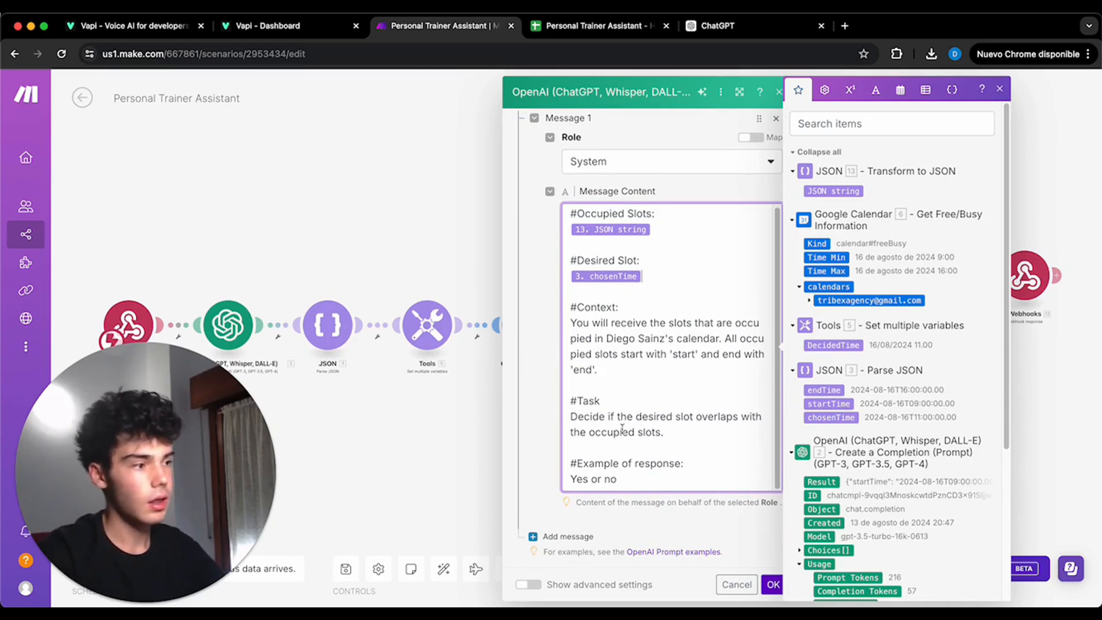
{"action": "scroll", "coordinate": [623, 432], "scroll_direction": "down", "scroll_amount": 5}
{"action": "left_click", "coordinate": [600, 456]}
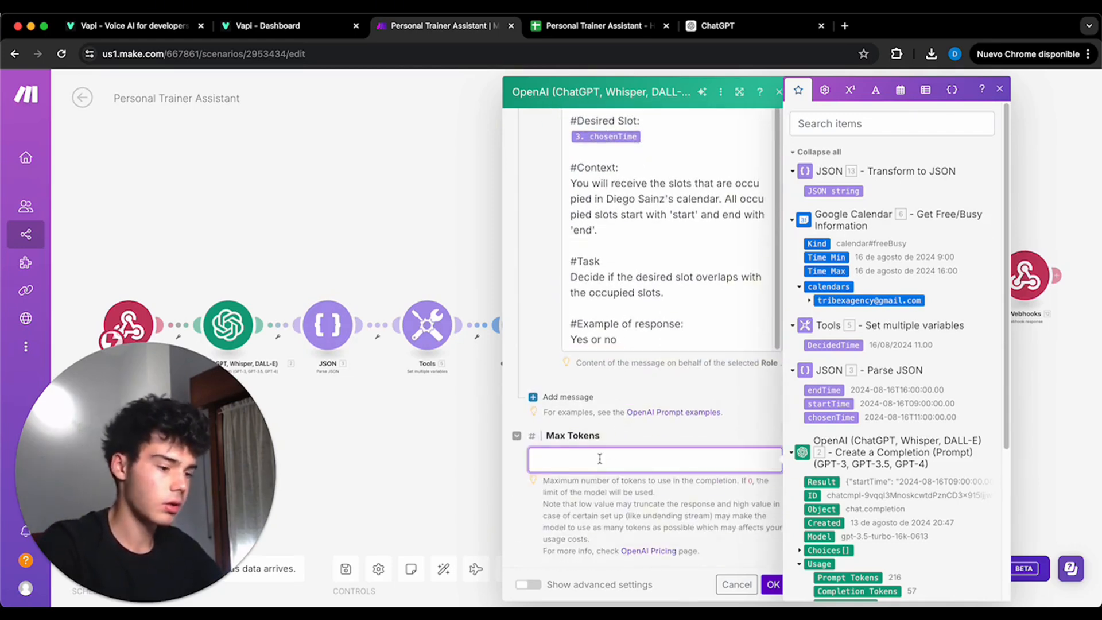
{"action": "left_click", "coordinate": [528, 583]}
{"action": "scroll", "coordinate": [551, 505], "scroll_direction": "down", "scroll_amount": 8}
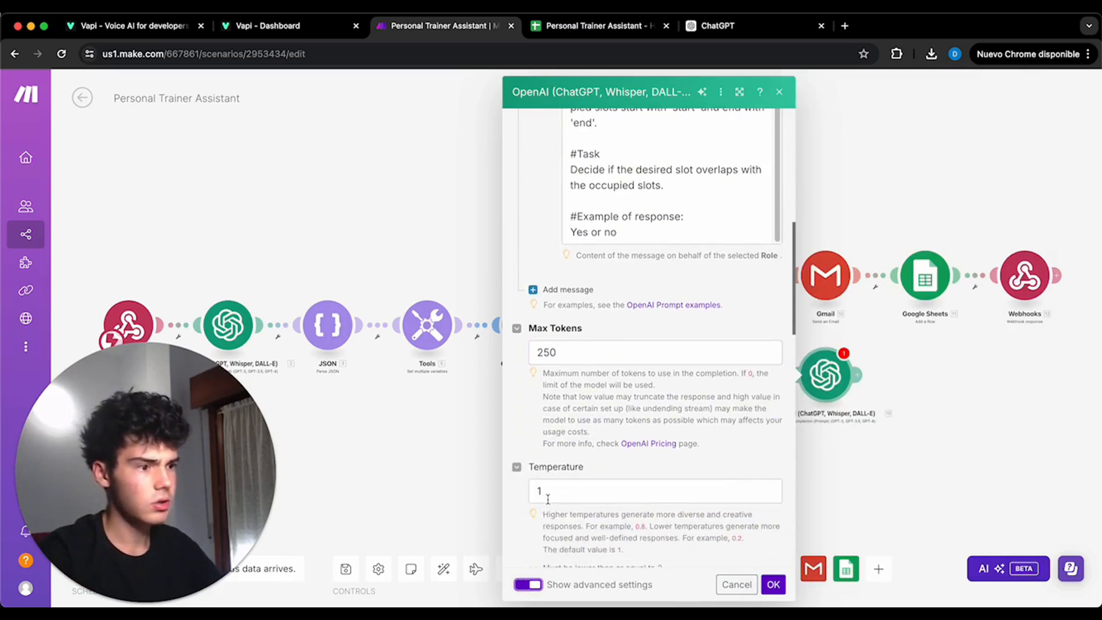
{"action": "scroll", "coordinate": [553, 492], "scroll_direction": "down", "scroll_amount": 13}
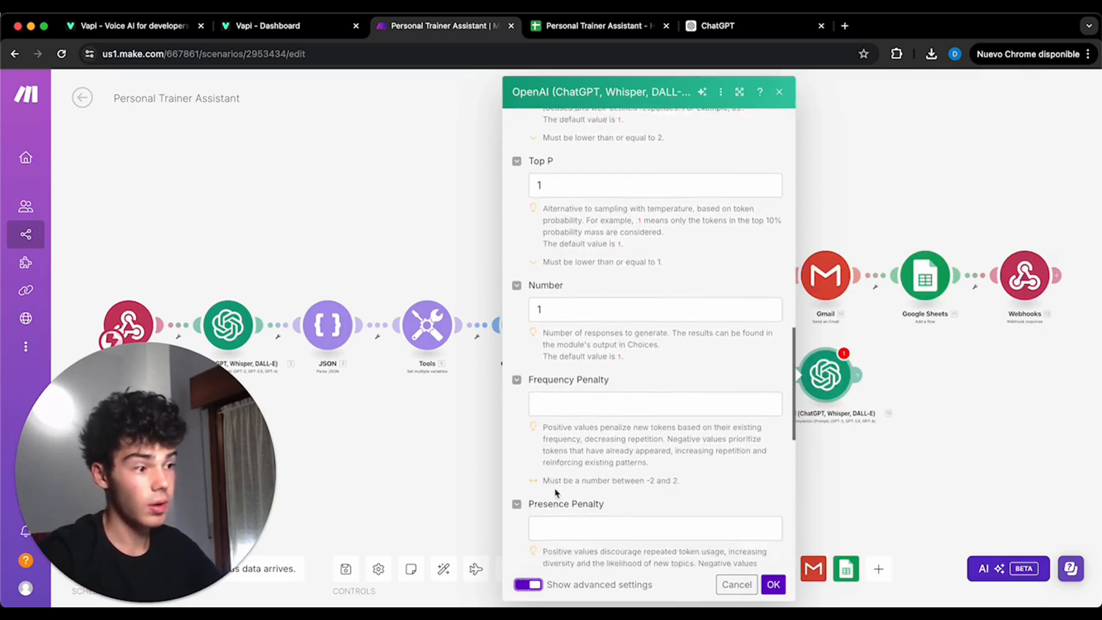
{"action": "scroll", "coordinate": [562, 483], "scroll_direction": "down", "scroll_amount": 6}
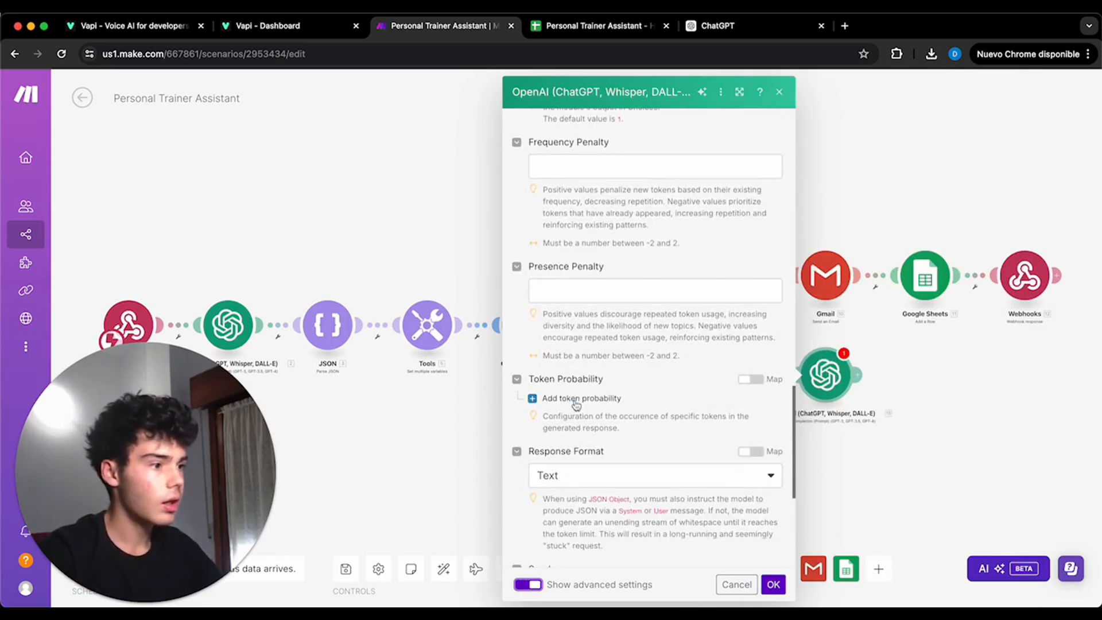
{"action": "scroll", "coordinate": [572, 389], "scroll_direction": "up", "scroll_amount": 14}
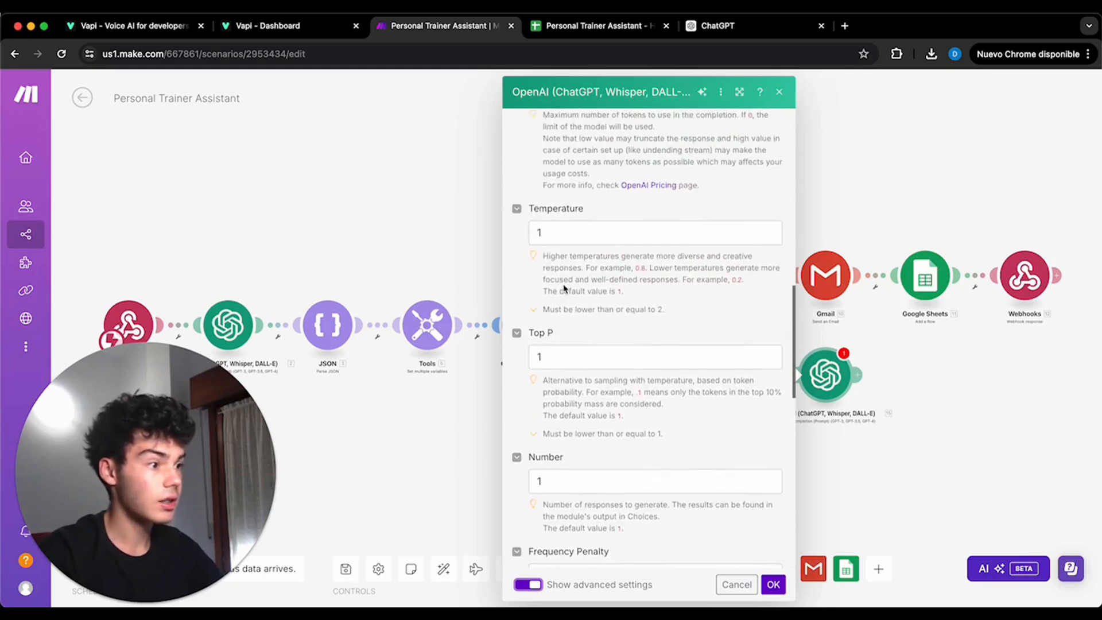
{"action": "left_click", "coordinate": [572, 244]}
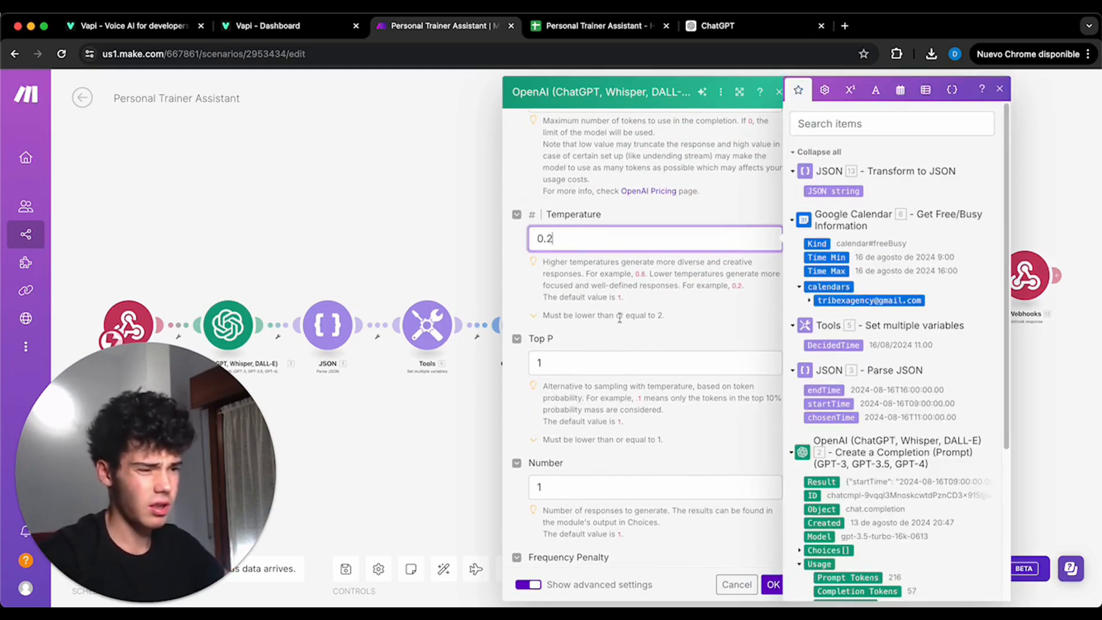
{"action": "scroll", "coordinate": [721, 445], "scroll_direction": "down", "scroll_amount": 15}
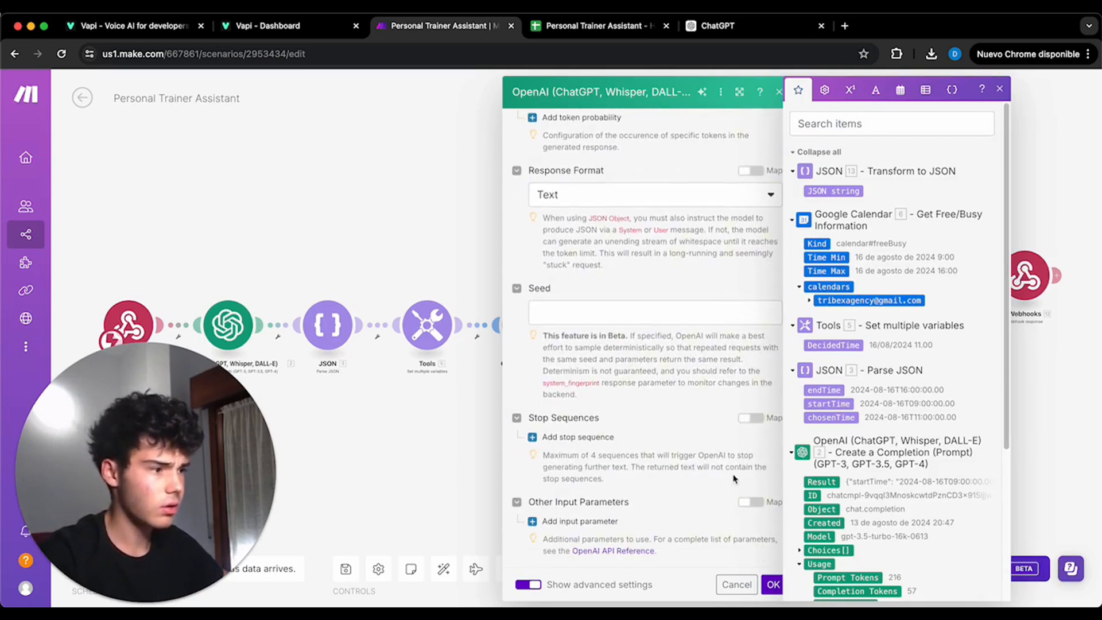
{"action": "left_click", "coordinate": [773, 584]}
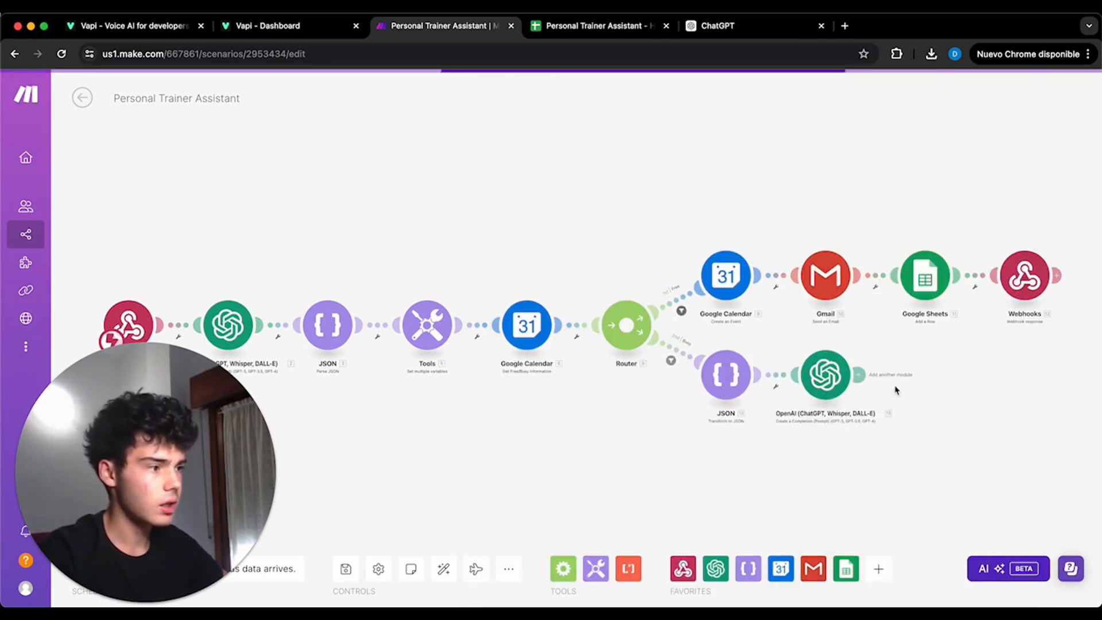
- Add a Router after the OpenAI completion module, and recheck the module's yes-or-no overlap prompt
{"action": "left_click", "coordinate": [861, 375]}
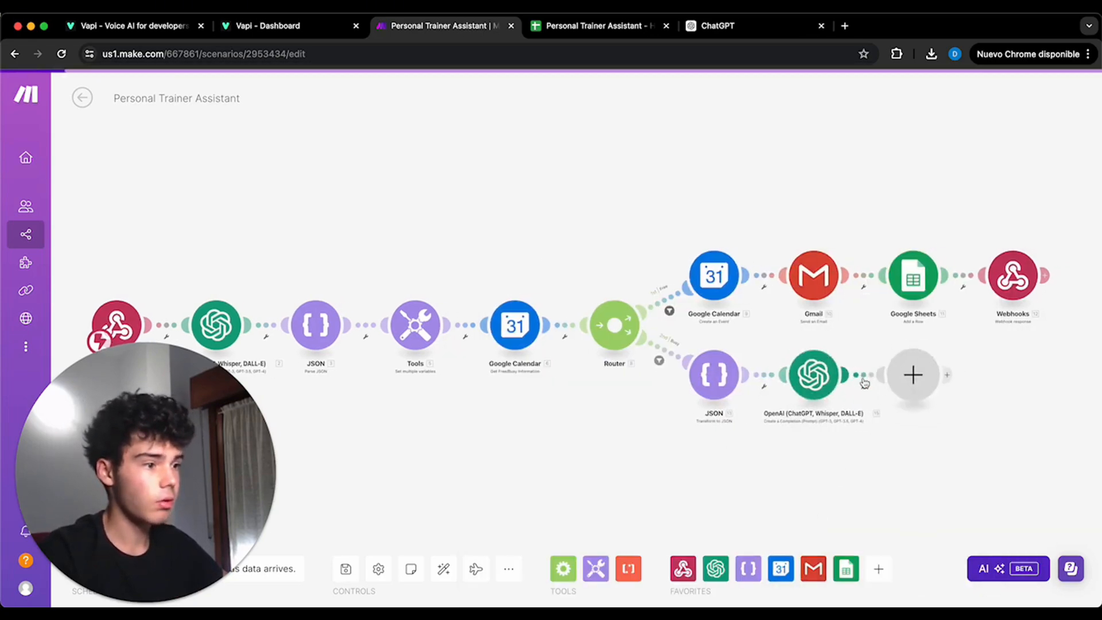
{"action": "left_click", "coordinate": [858, 236]}
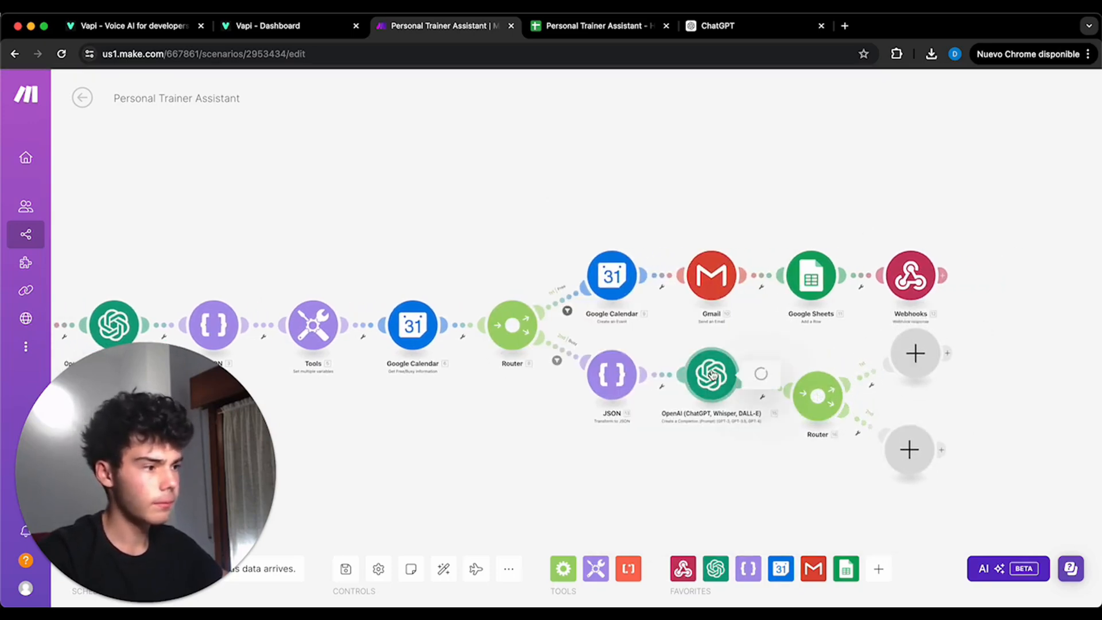
{"action": "left_click", "coordinate": [711, 376]}
{"action": "scroll", "coordinate": [802, 401], "scroll_direction": "down", "scroll_amount": 5}
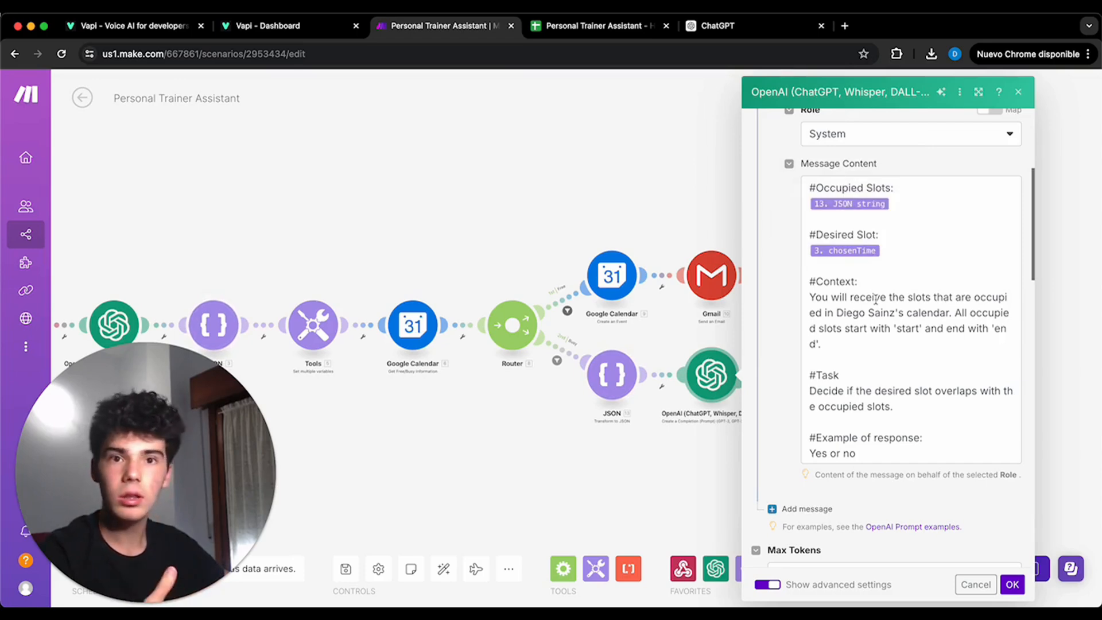
{"action": "left_click", "coordinate": [1011, 583]}
- Set a filter labelled Free slot on the new router's first route, requiring the OpenAI Choices[] Message.Content to equal No
{"action": "left_click", "coordinate": [871, 383]}
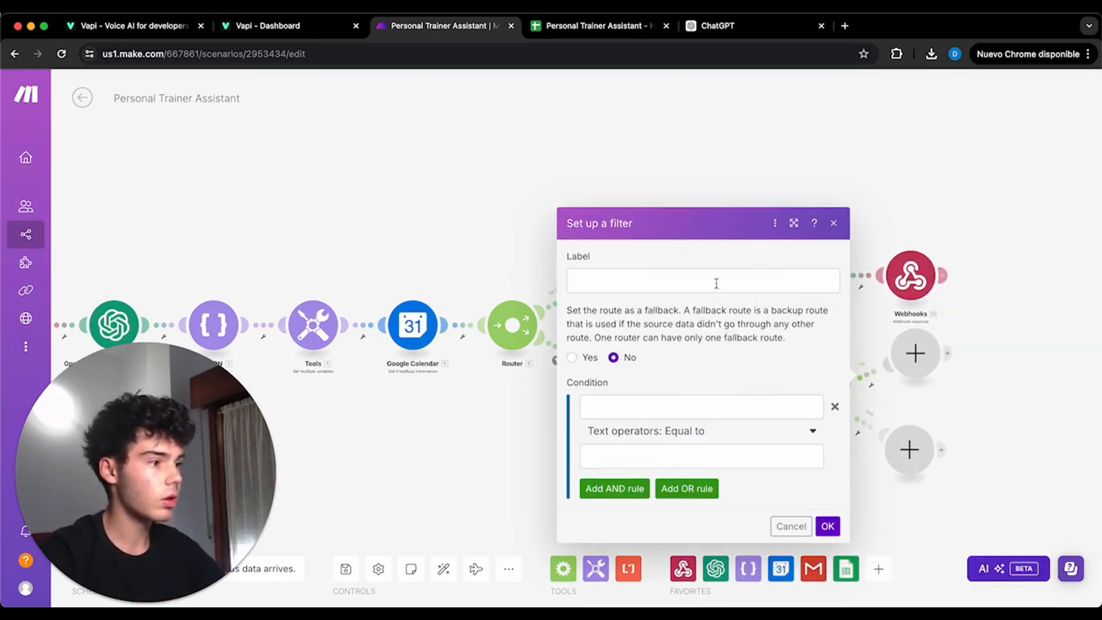
{"action": "left_click", "coordinate": [717, 281]}
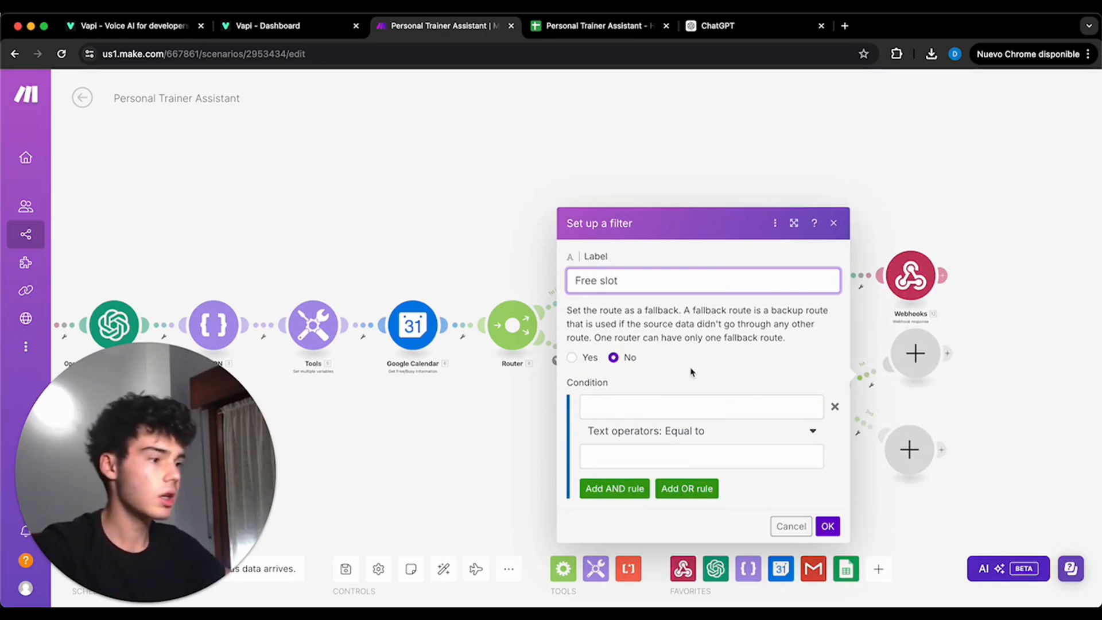
{"action": "left_click", "coordinate": [690, 399]}
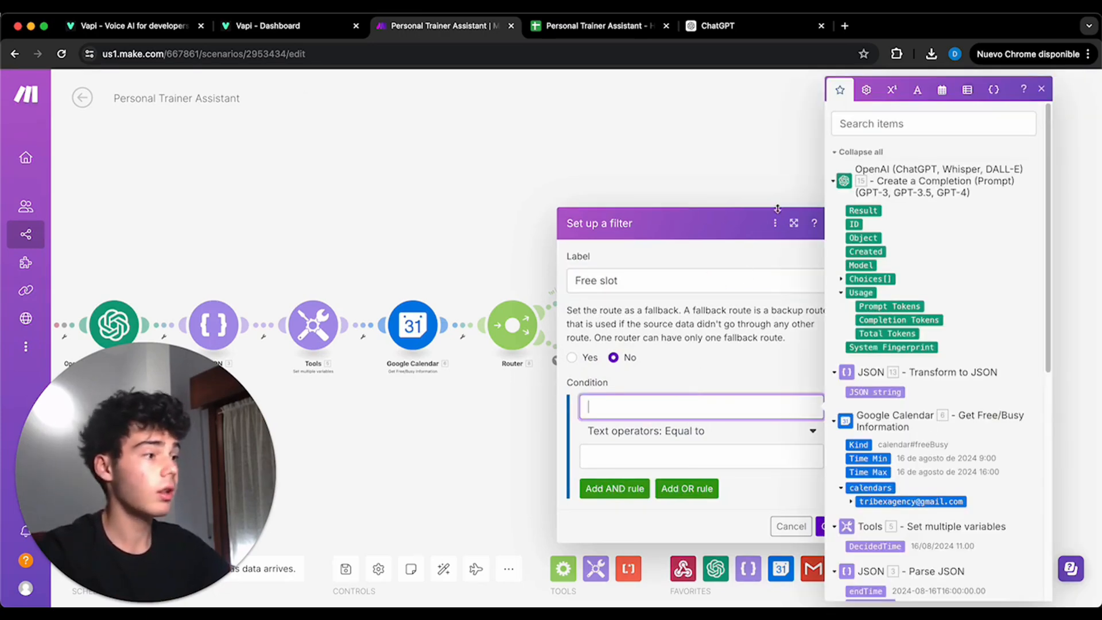
{"action": "left_click", "coordinate": [842, 279]}
{"action": "left_click", "coordinate": [850, 348]}
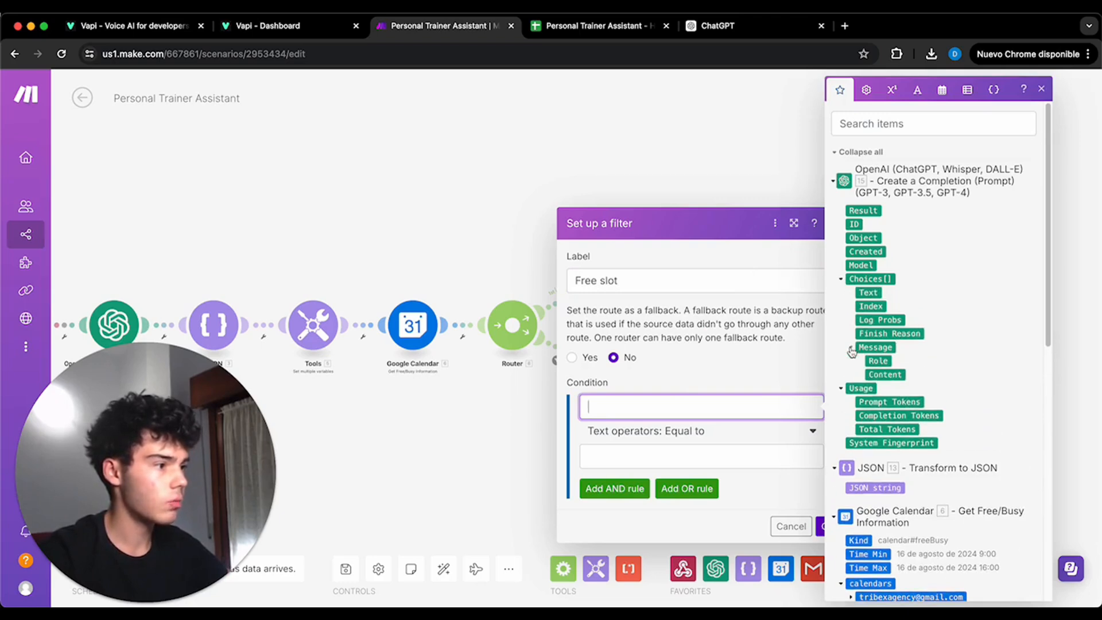
{"action": "left_click", "coordinate": [873, 374]}
{"action": "left_click", "coordinate": [756, 457]}
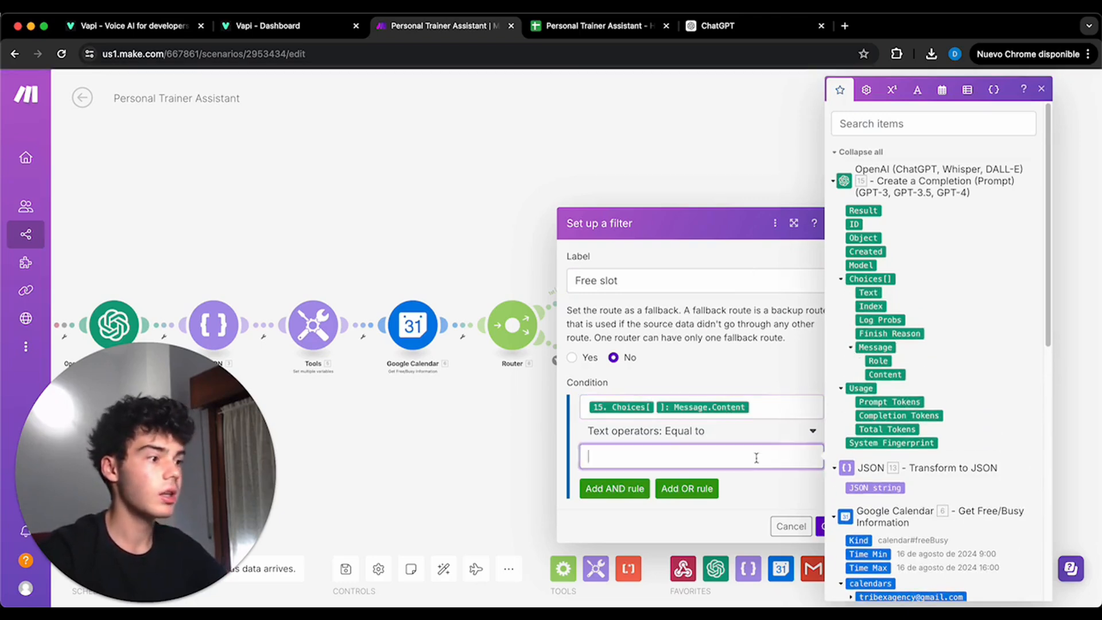
{"action": "type", "text": "No"}
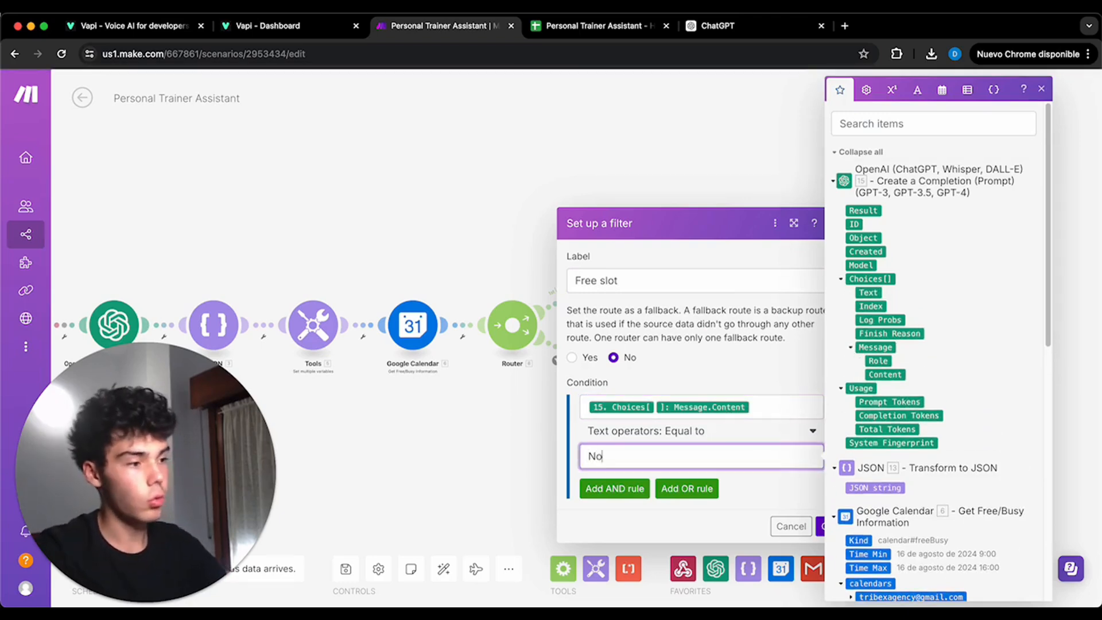
{"action": "left_click", "coordinate": [829, 528]}
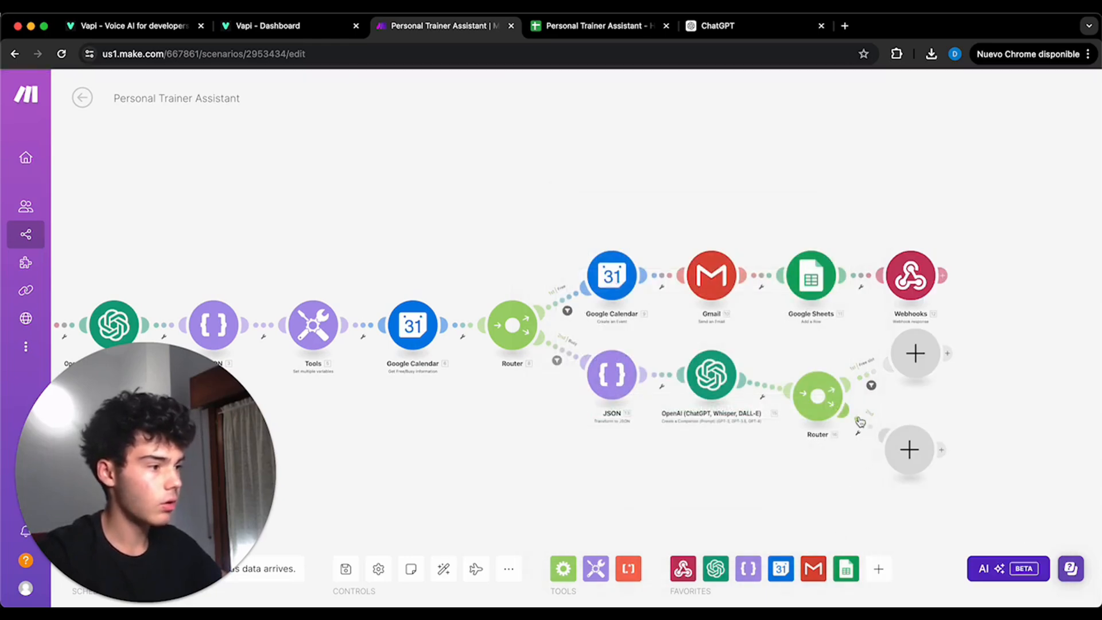
- Set a filter labelled Busy slot on the new router's second route, with an Equal to condition on OpenAI's Choices[] Message.Content
{"action": "left_click", "coordinate": [861, 425]}
{"action": "left_click", "coordinate": [695, 328]}
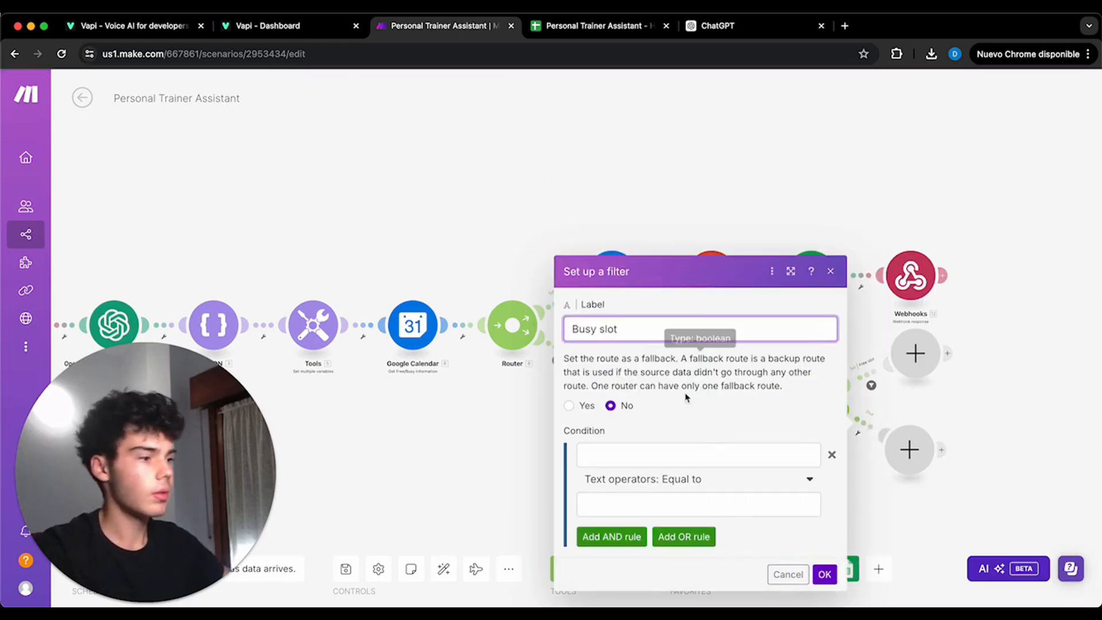
{"action": "left_click", "coordinate": [719, 455]}
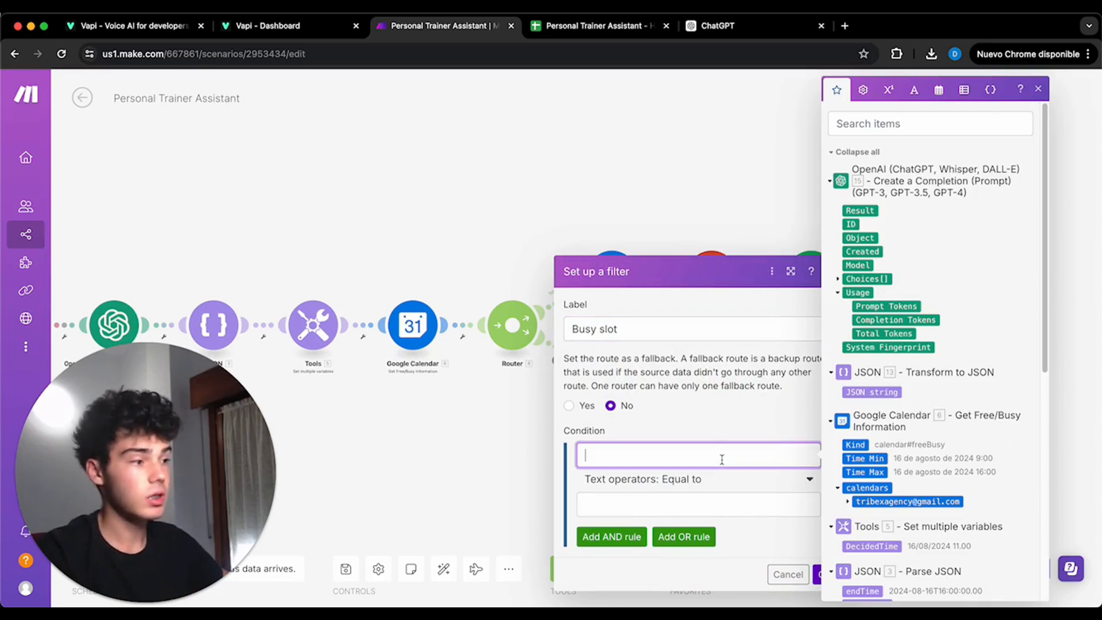
{"action": "left_click", "coordinate": [838, 280]}
{"action": "left_click", "coordinate": [847, 348]}
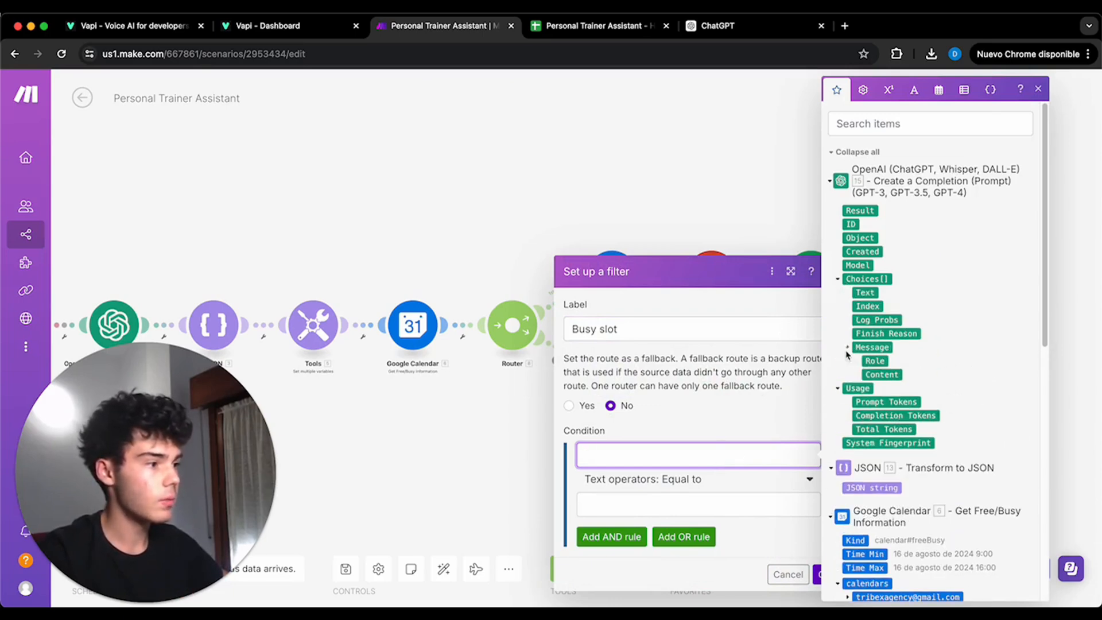
{"action": "left_click", "coordinate": [874, 375]}
{"action": "left_click", "coordinate": [701, 503]}
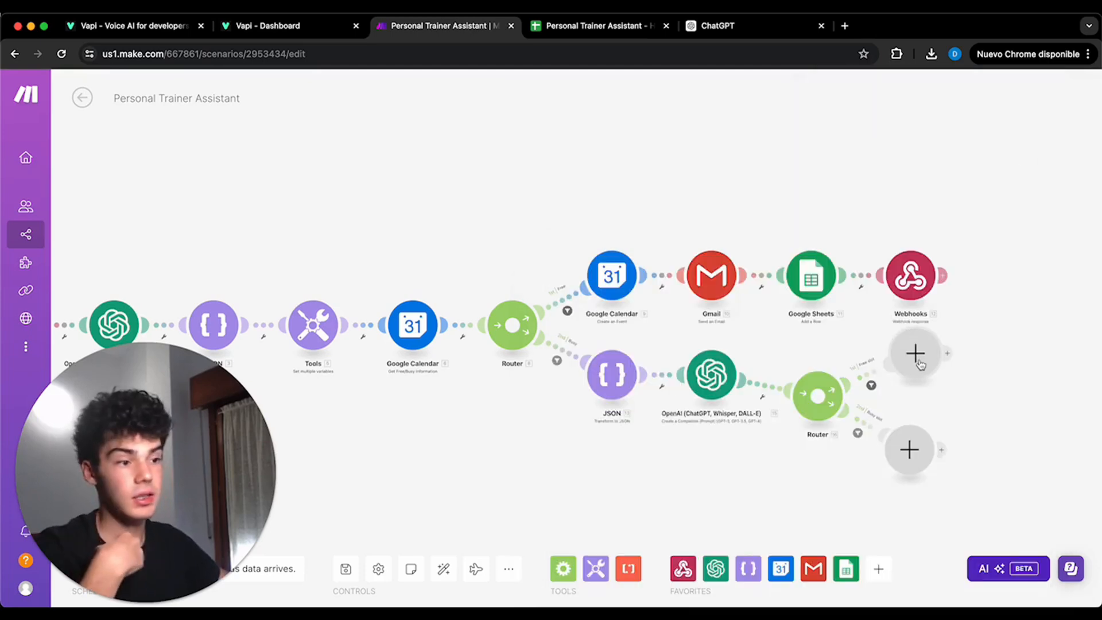
{"action": "left_click", "coordinate": [916, 354]}
{"action": "left_click", "coordinate": [878, 377]}
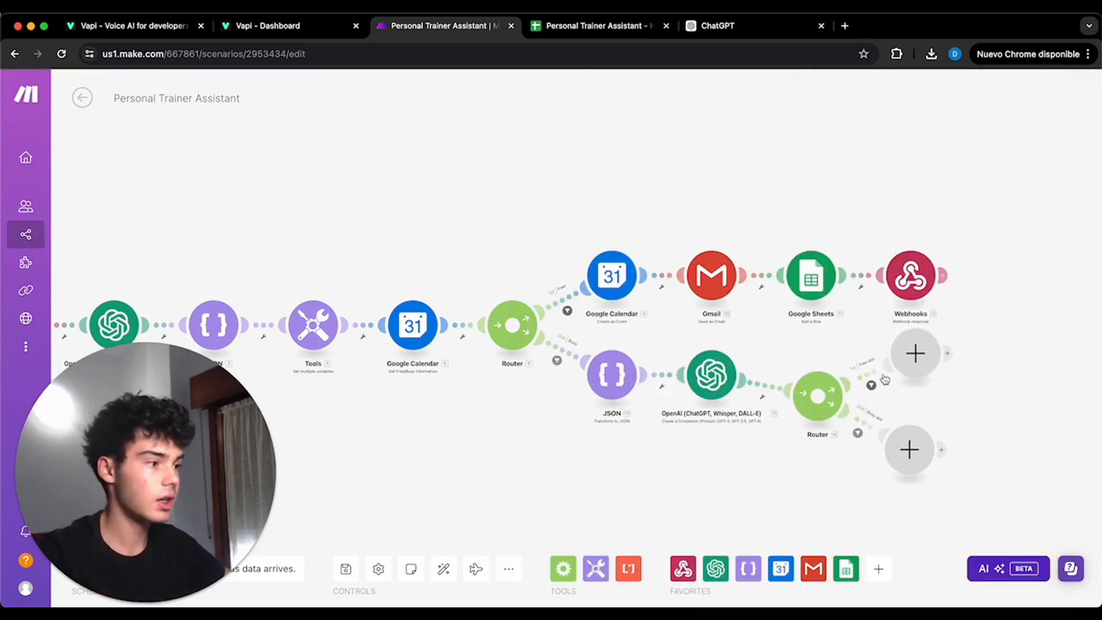
{"action": "left_click", "coordinate": [871, 376]}
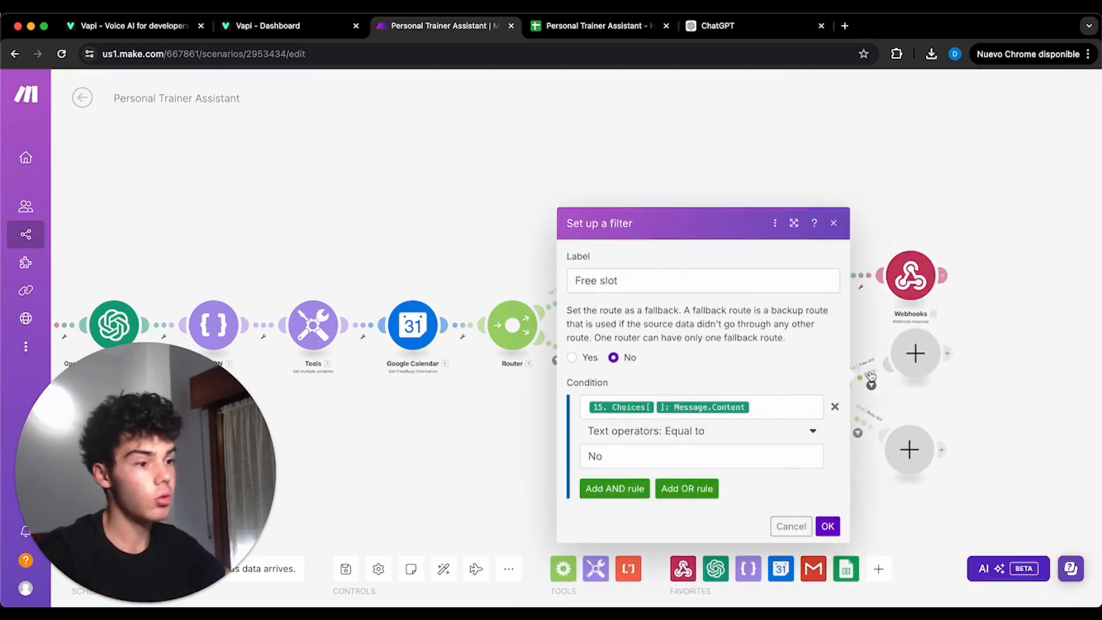
{"action": "left_click", "coordinate": [1007, 381]}
{"action": "left_click", "coordinate": [915, 352]}
{"action": "left_click", "coordinate": [730, 347]}
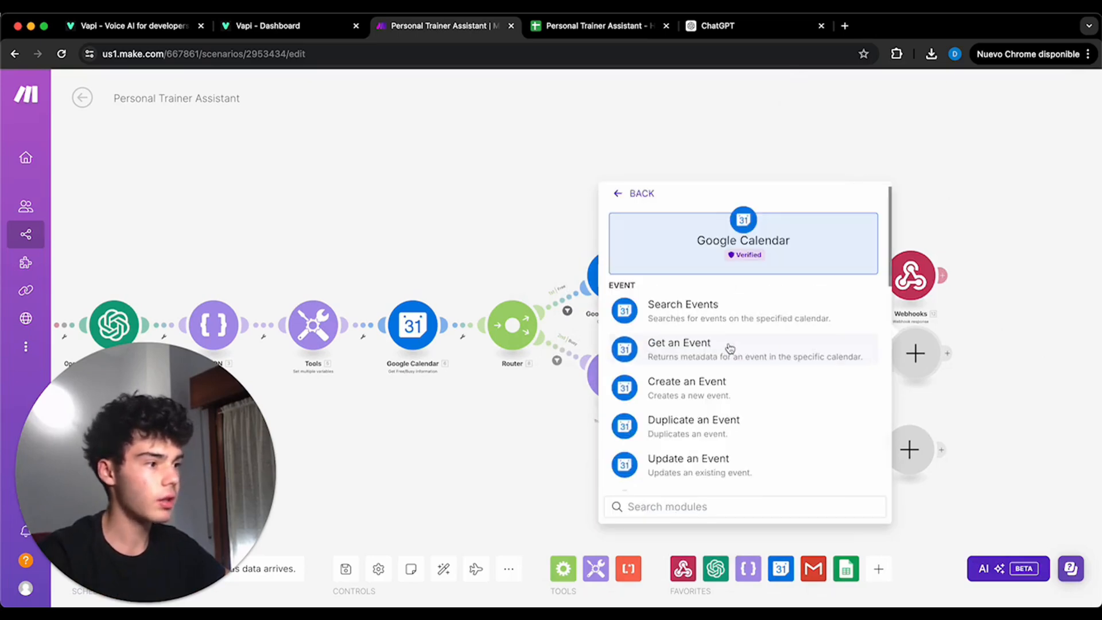
{"action": "left_click", "coordinate": [720, 385]}
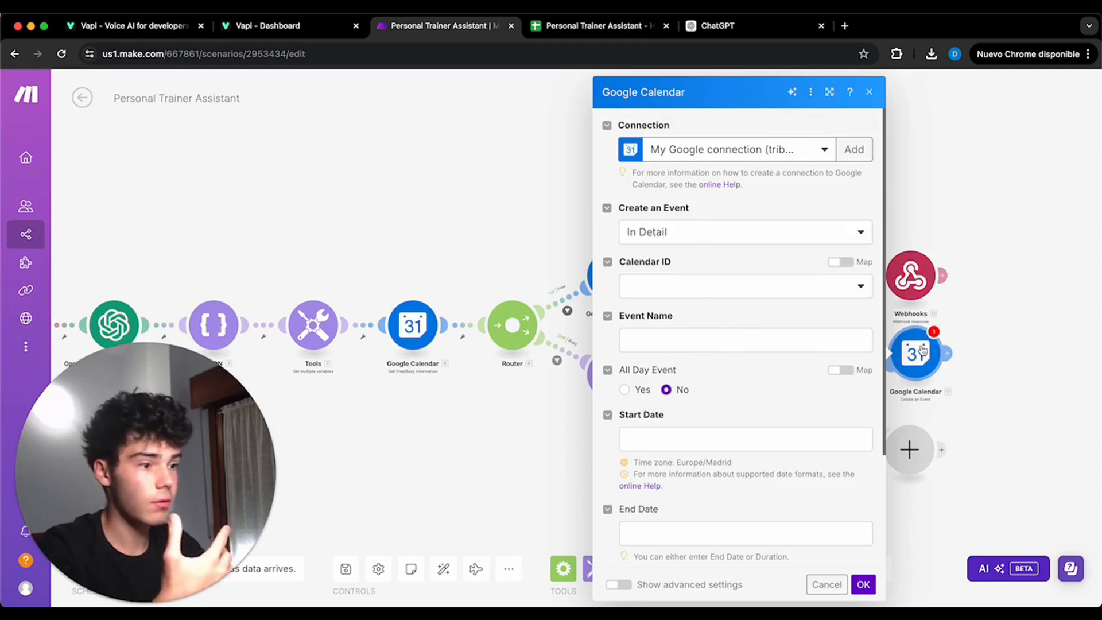
{"action": "left_click", "coordinate": [882, 358]}
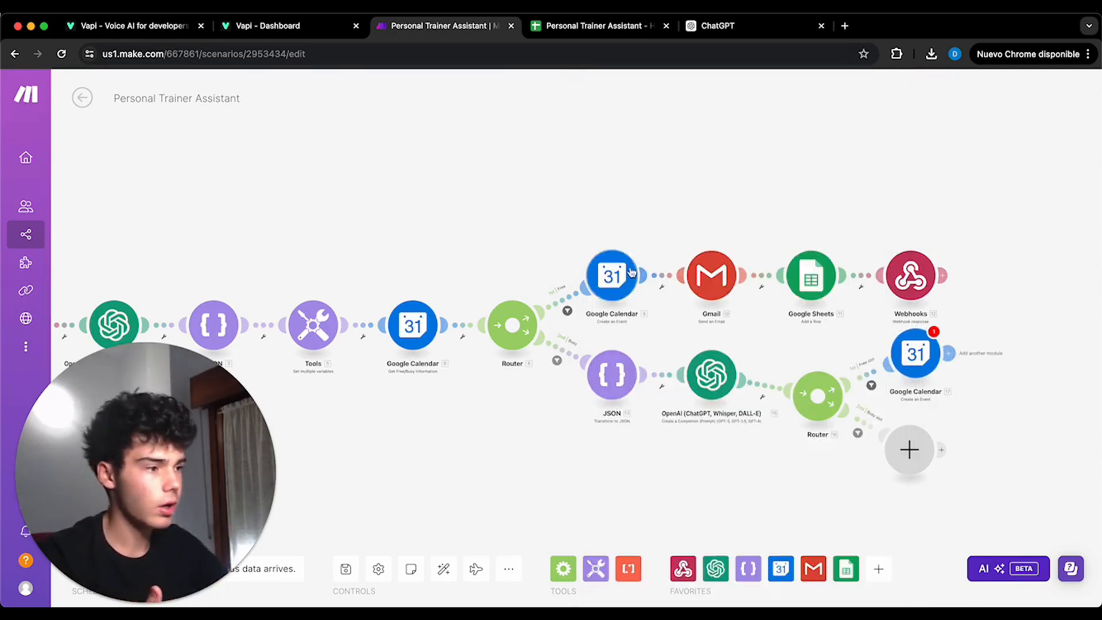
- Clone the configured Create an Event module onto the Free slot route, review its event settings and save it
{"action": "left_click", "coordinate": [612, 276]}
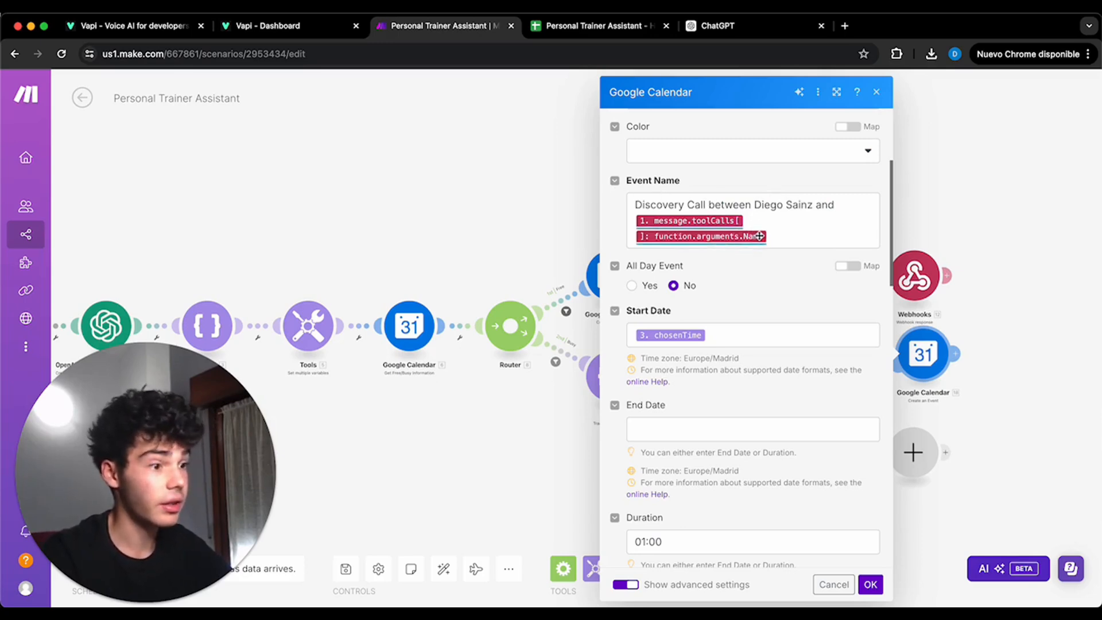
{"action": "scroll", "coordinate": [727, 305], "scroll_direction": "down", "scroll_amount": 2}
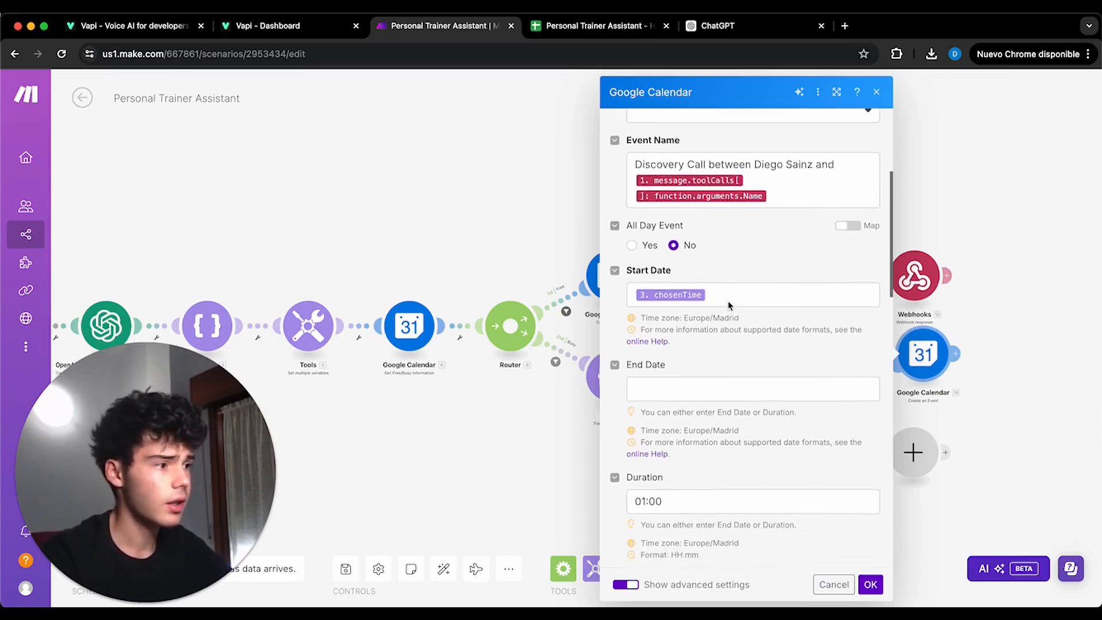
{"action": "scroll", "coordinate": [685, 295], "scroll_direction": "down", "scroll_amount": 5}
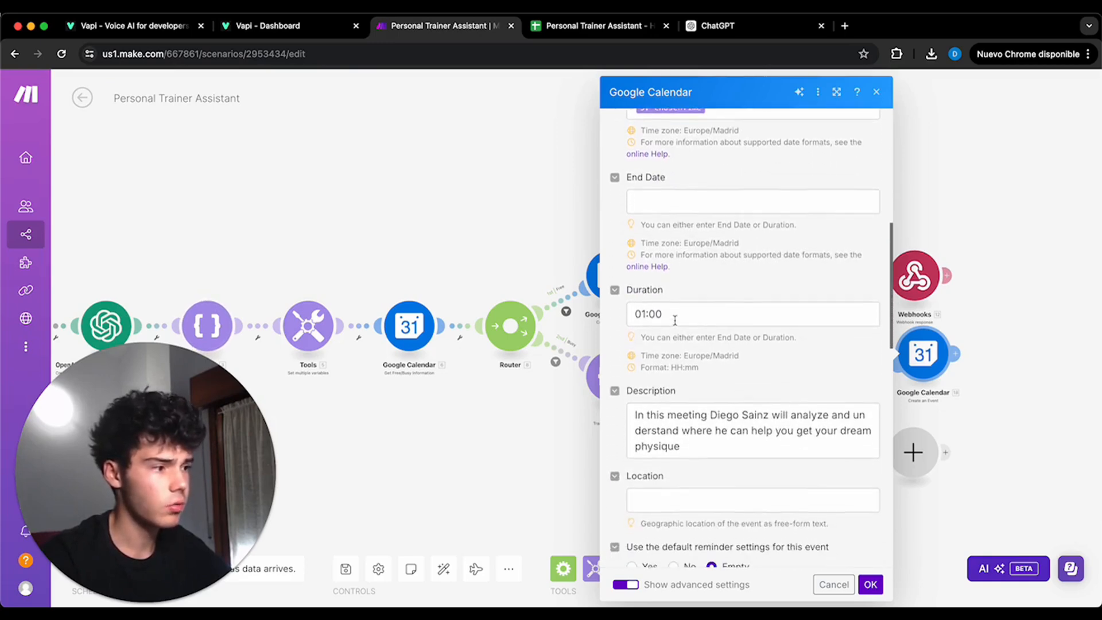
{"action": "scroll", "coordinate": [663, 322], "scroll_direction": "down", "scroll_amount": 5}
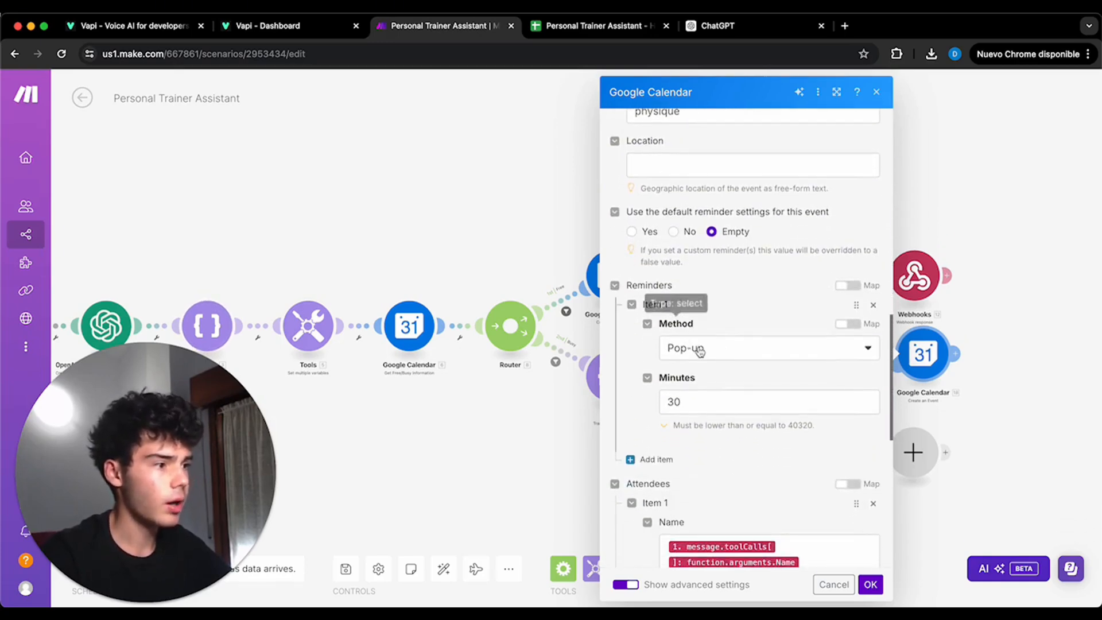
{"action": "scroll", "coordinate": [712, 399], "scroll_direction": "down", "scroll_amount": 2}
{"action": "scroll", "coordinate": [682, 316], "scroll_direction": "down", "scroll_amount": 1}
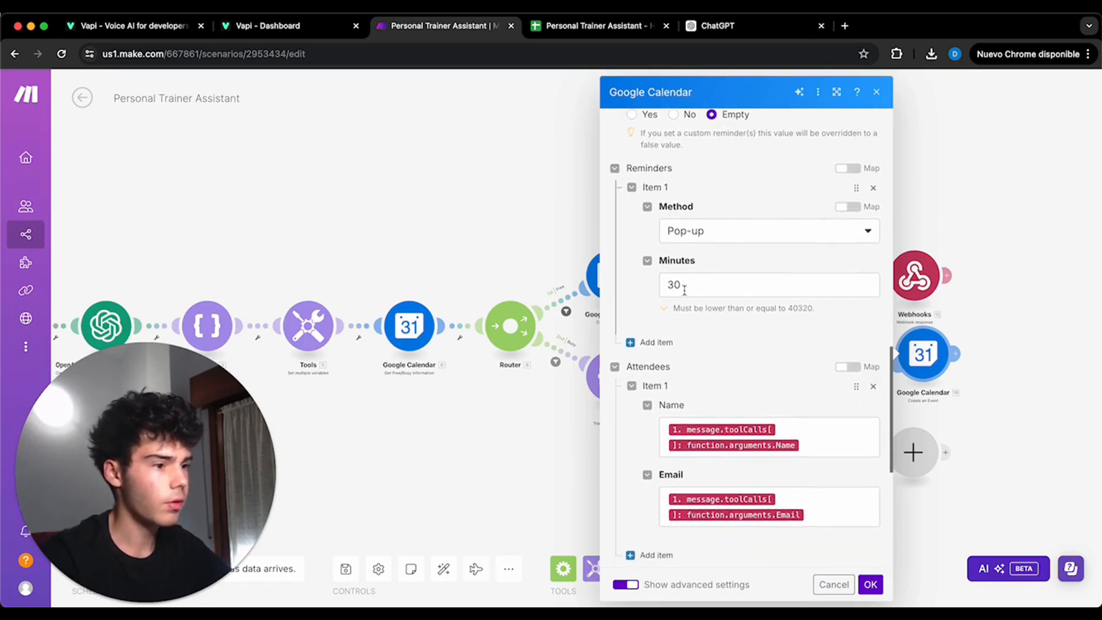
{"action": "scroll", "coordinate": [746, 333], "scroll_direction": "down", "scroll_amount": 2}
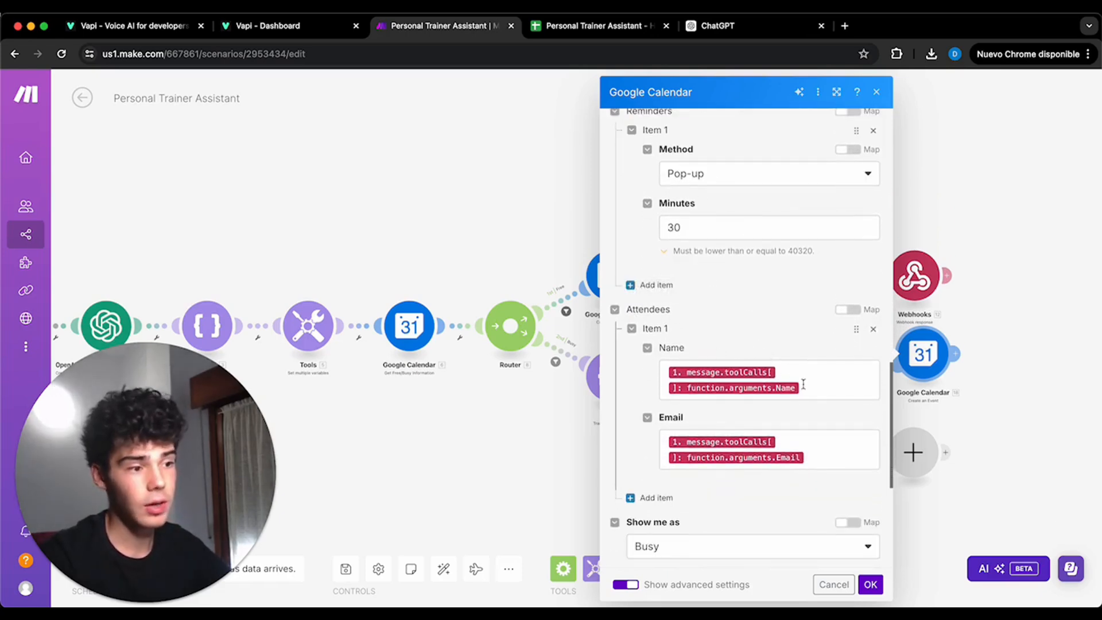
{"action": "scroll", "coordinate": [803, 453], "scroll_direction": "down", "scroll_amount": 10}
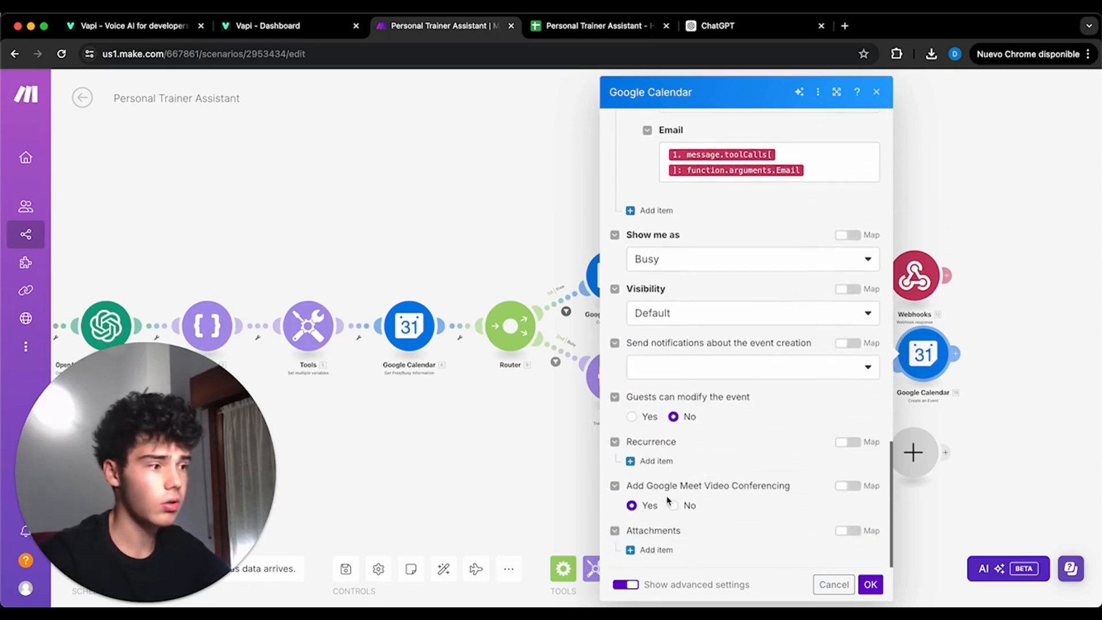
{"action": "left_click", "coordinate": [870, 585]}
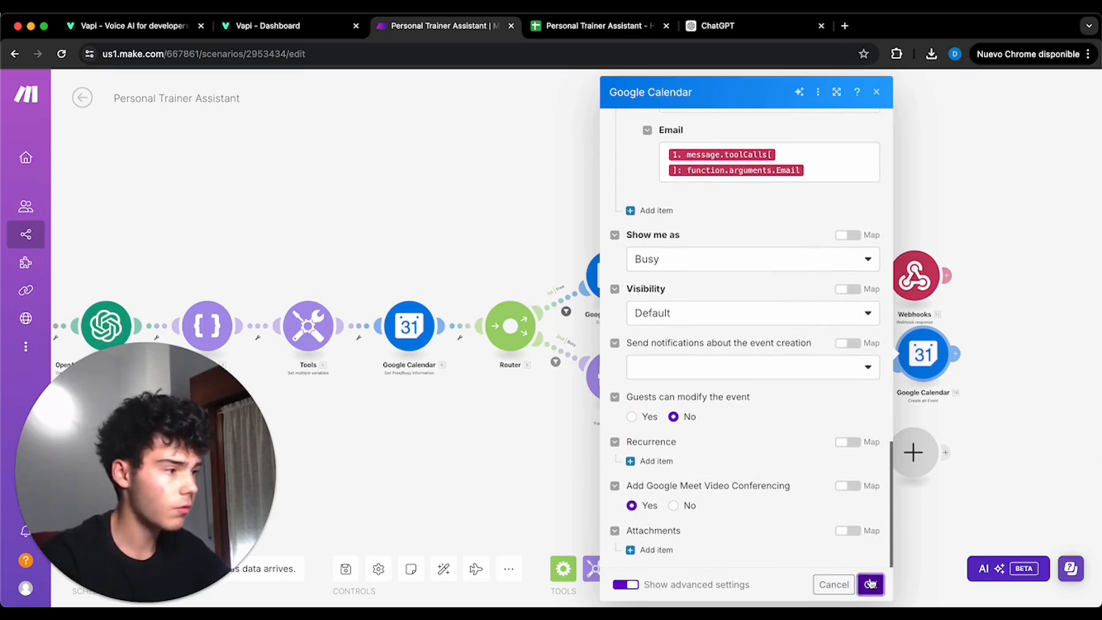
- Clone the Gmail Send an Email module and attach it after the Free slot route's Create an Event module
{"action": "left_click_drag", "start_coordinate": [1042, 396], "coordinate": [817, 367]}
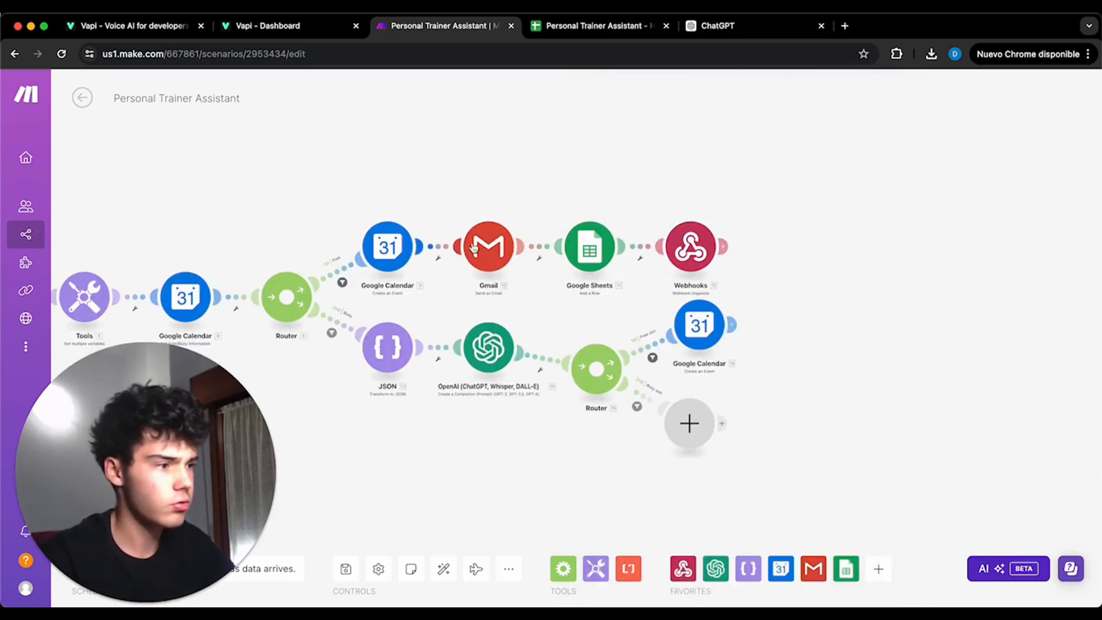
{"action": "right_click", "coordinate": [495, 248]}
{"action": "left_click", "coordinate": [534, 338]}
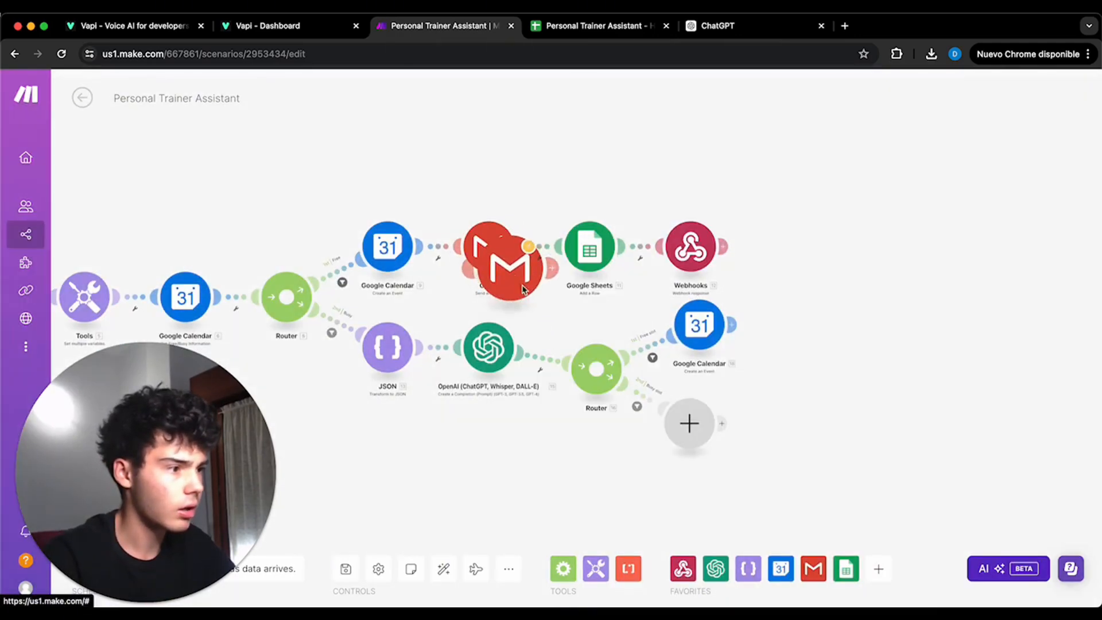
{"action": "left_click", "coordinate": [795, 321]}
- Replace the outdated hangoutLink in the cloned email's content with the new Create an Event module's Hangout Link, and save the module
{"action": "left_click", "coordinate": [1027, 423]}
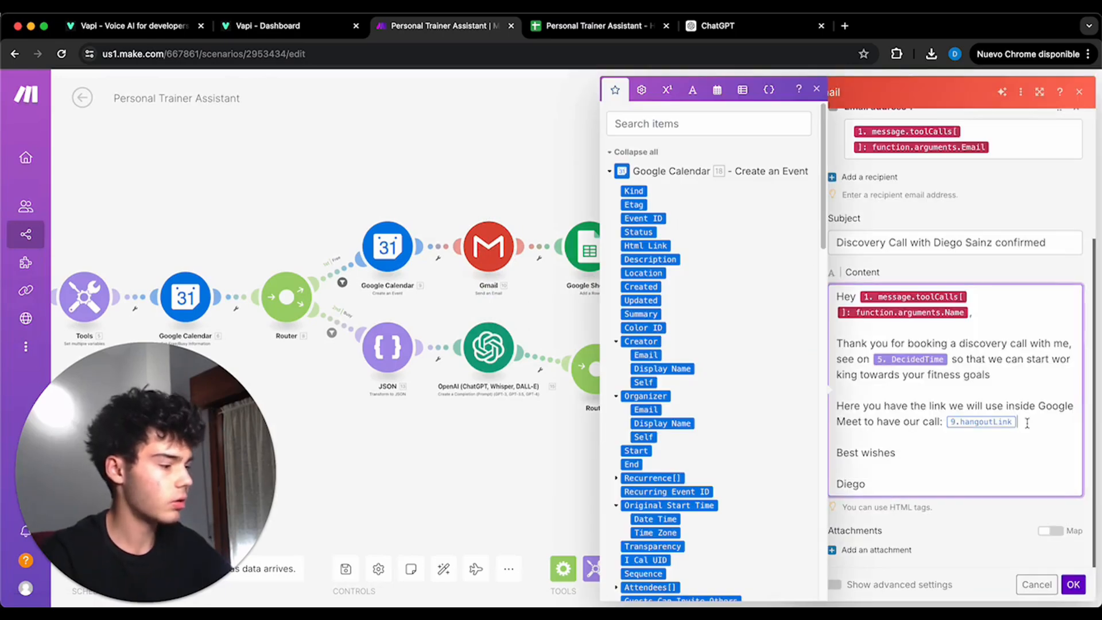
{"action": "key", "text": "BackSpace"}
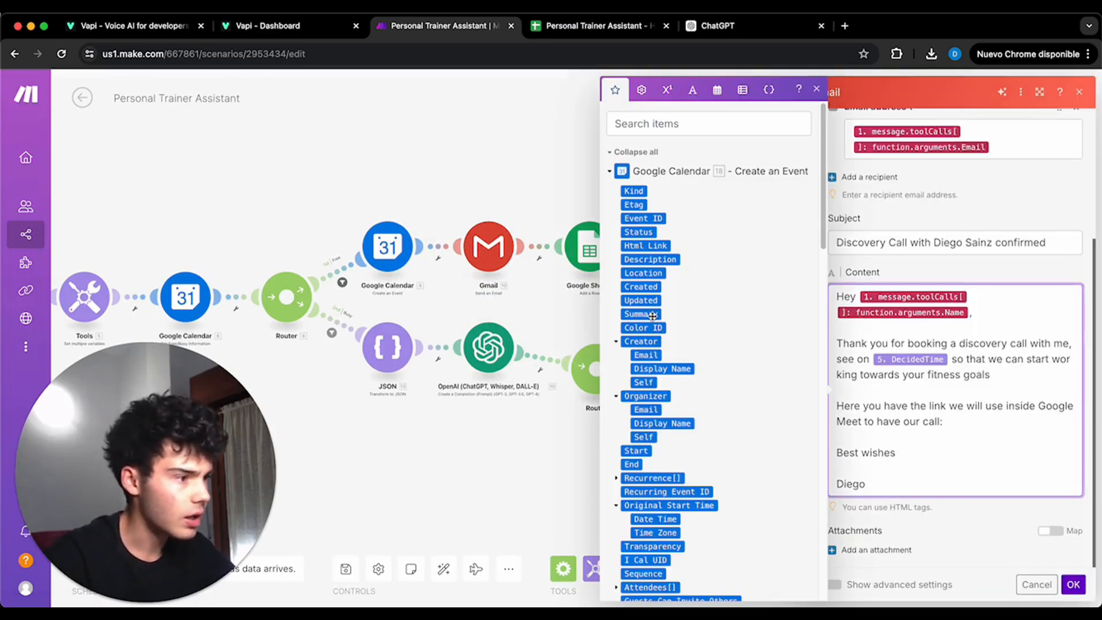
{"action": "scroll", "coordinate": [652, 319], "scroll_direction": "down", "scroll_amount": 3}
{"action": "scroll", "coordinate": [652, 319], "scroll_direction": "down", "scroll_amount": 3}
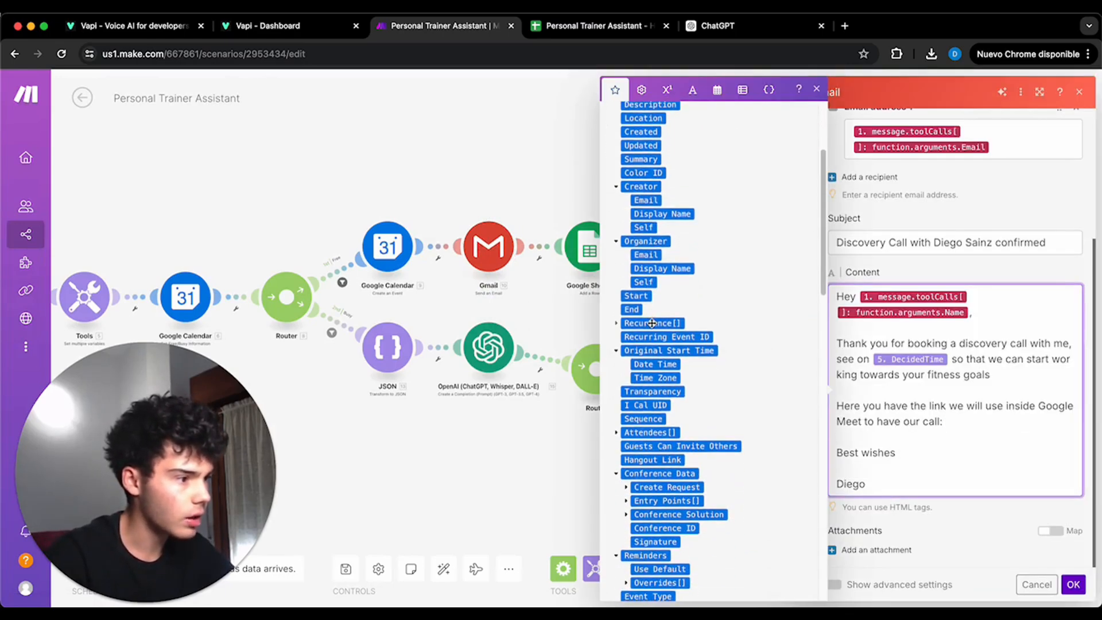
{"action": "left_click", "coordinate": [683, 458]}
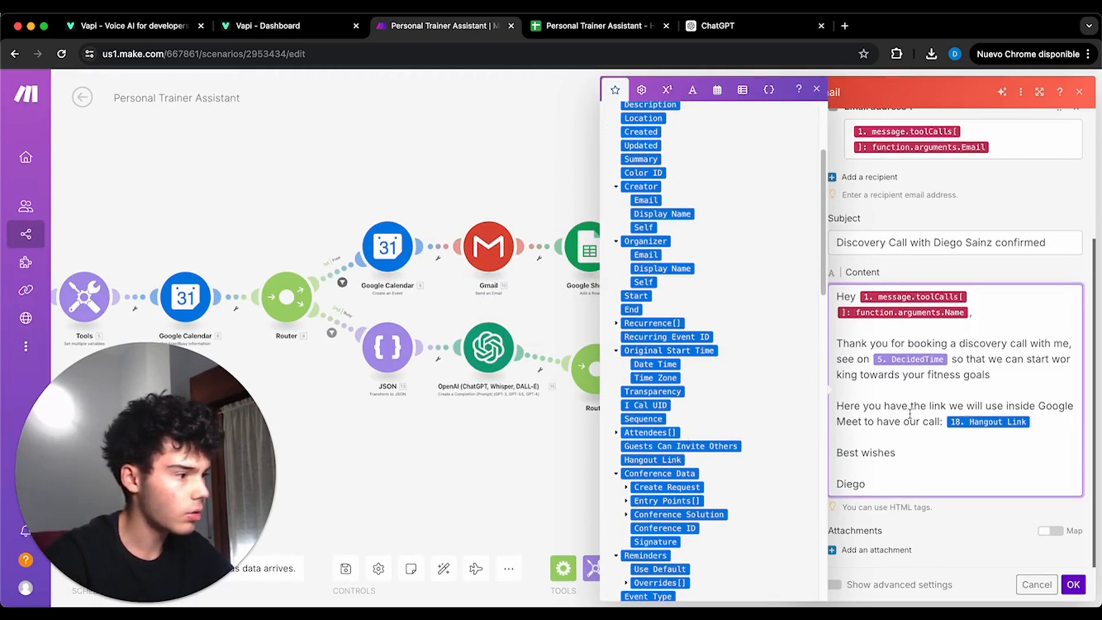
{"action": "left_click", "coordinate": [1073, 584]}
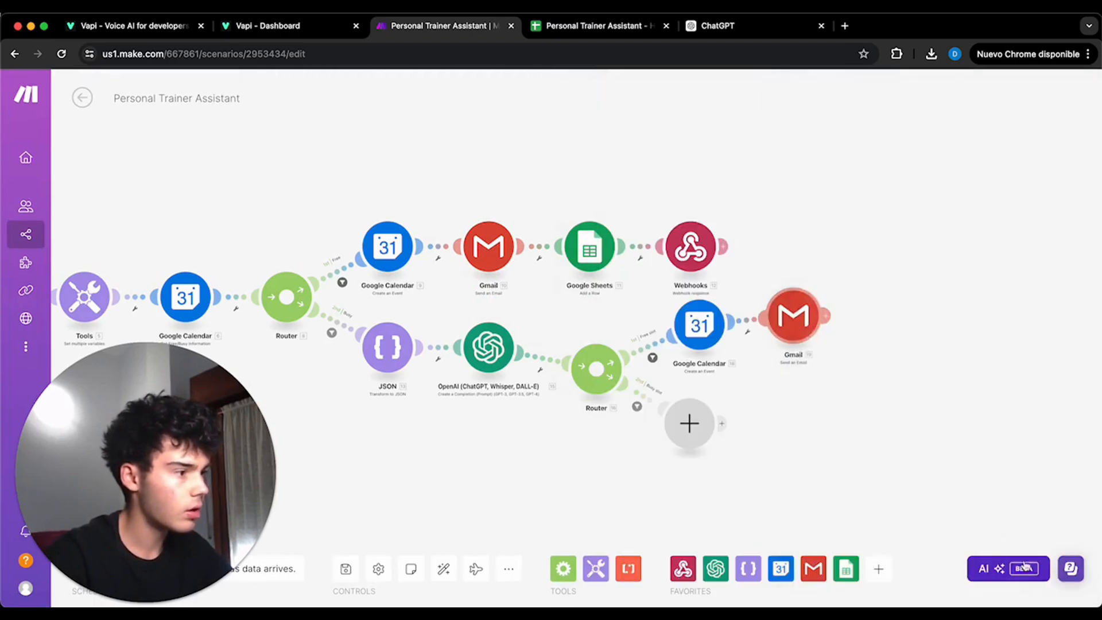
- Clone the Google Sheets Add a Row module and attach it after the Free slot route's Gmail module
{"action": "right_click", "coordinate": [589, 252]}
{"action": "left_click", "coordinate": [641, 349]}
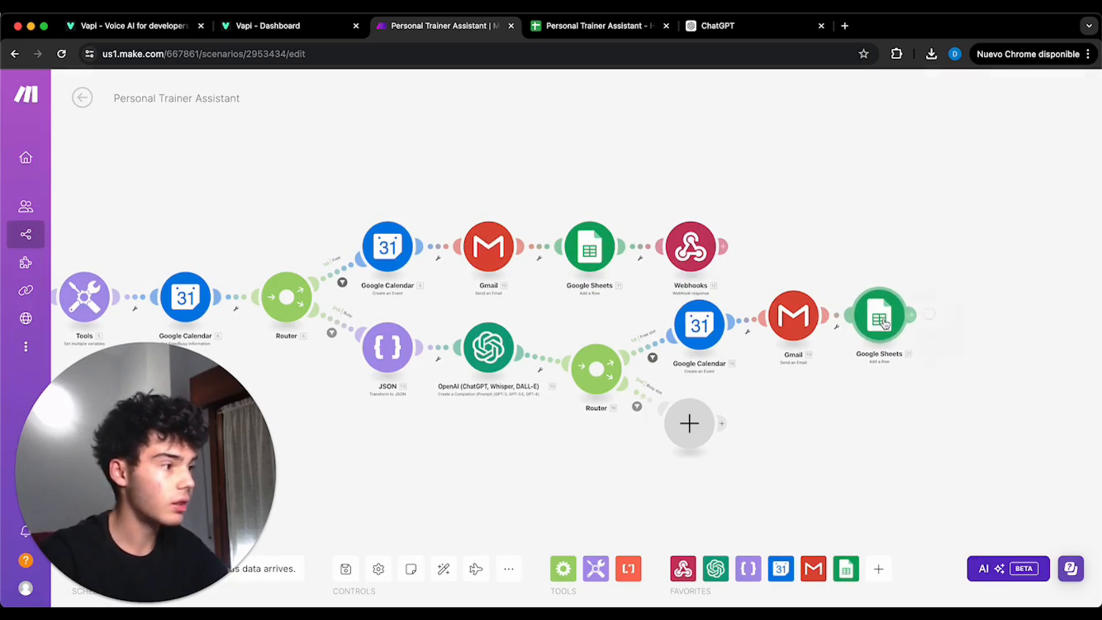
- Review the cloned Google Sheets module's Name, Email and Time of meeting mappings, and save it
{"action": "left_click", "coordinate": [884, 325]}
{"action": "scroll", "coordinate": [740, 333], "scroll_direction": "down", "scroll_amount": 5}
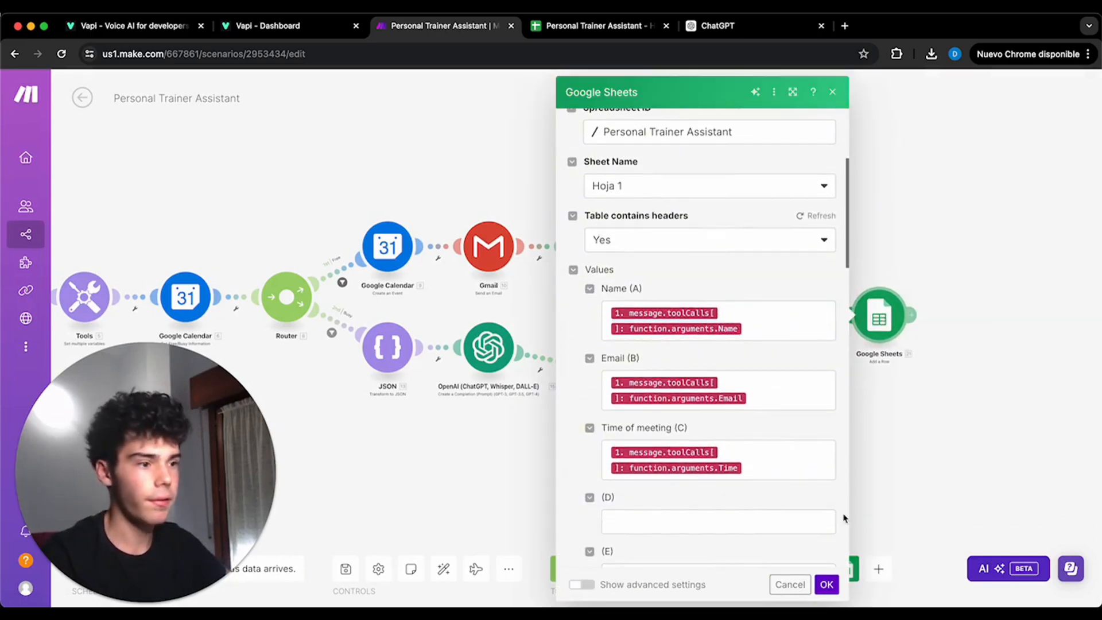
{"action": "left_click", "coordinate": [826, 585]}
- Clone the Webhook response module, attach it after the Free slot route's Google Sheets module, and save its existing settings
{"action": "right_click", "coordinate": [692, 248]}
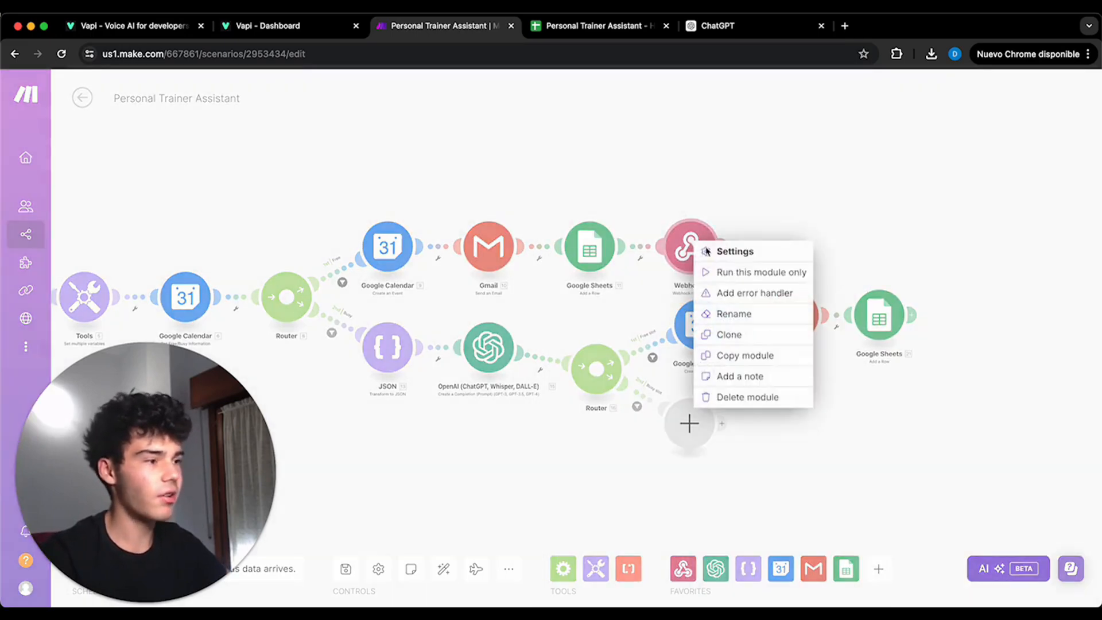
{"action": "left_click", "coordinate": [737, 333]}
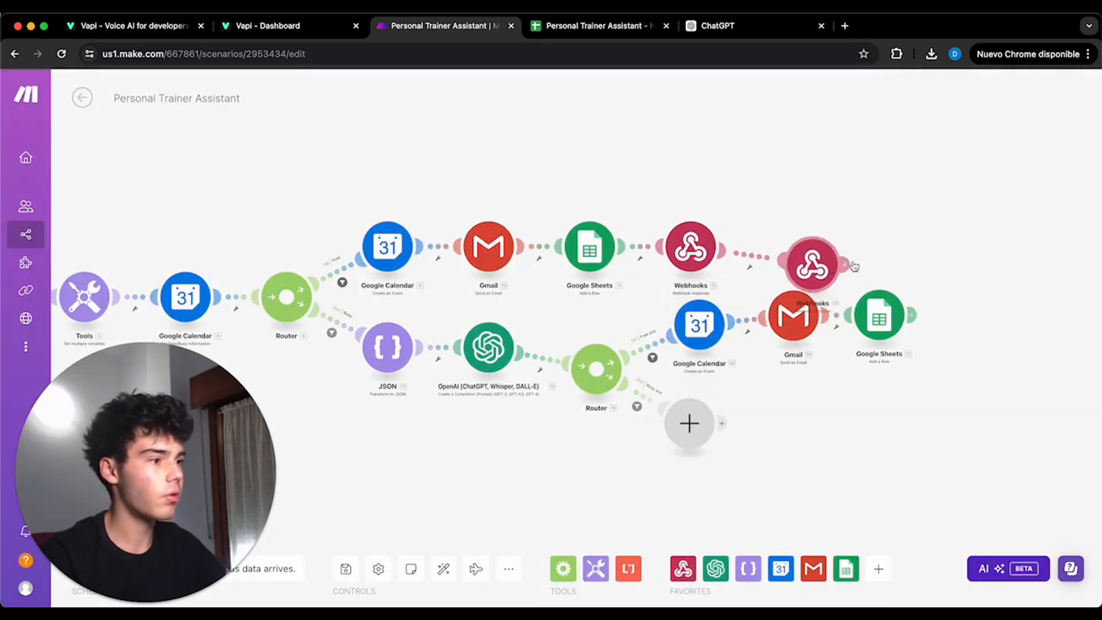
{"action": "left_click", "coordinate": [986, 313]}
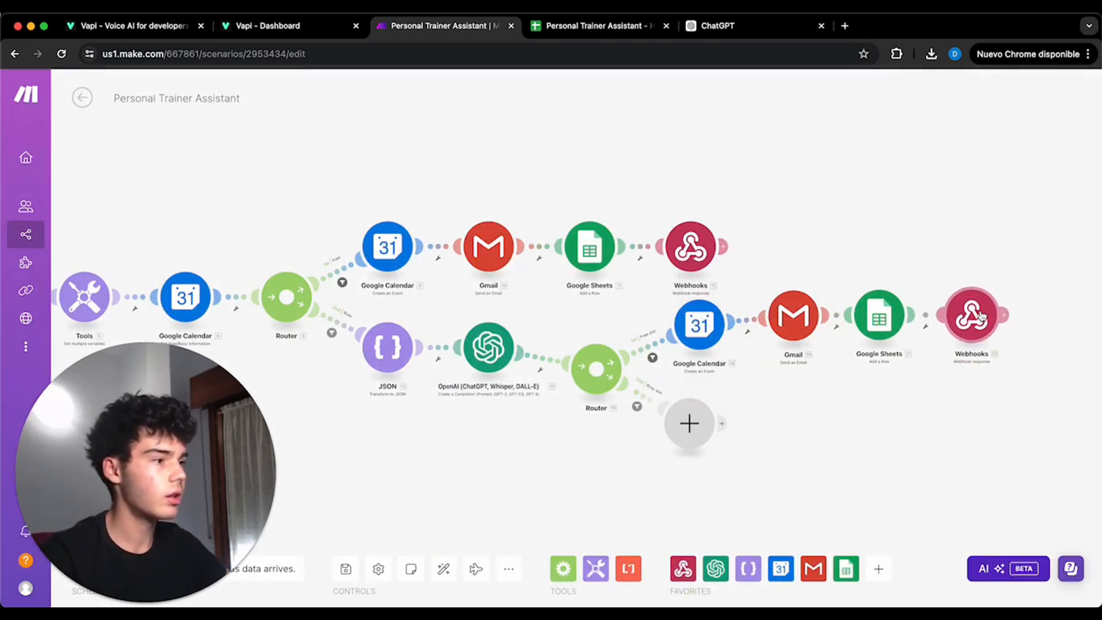
{"action": "left_click", "coordinate": [983, 317]}
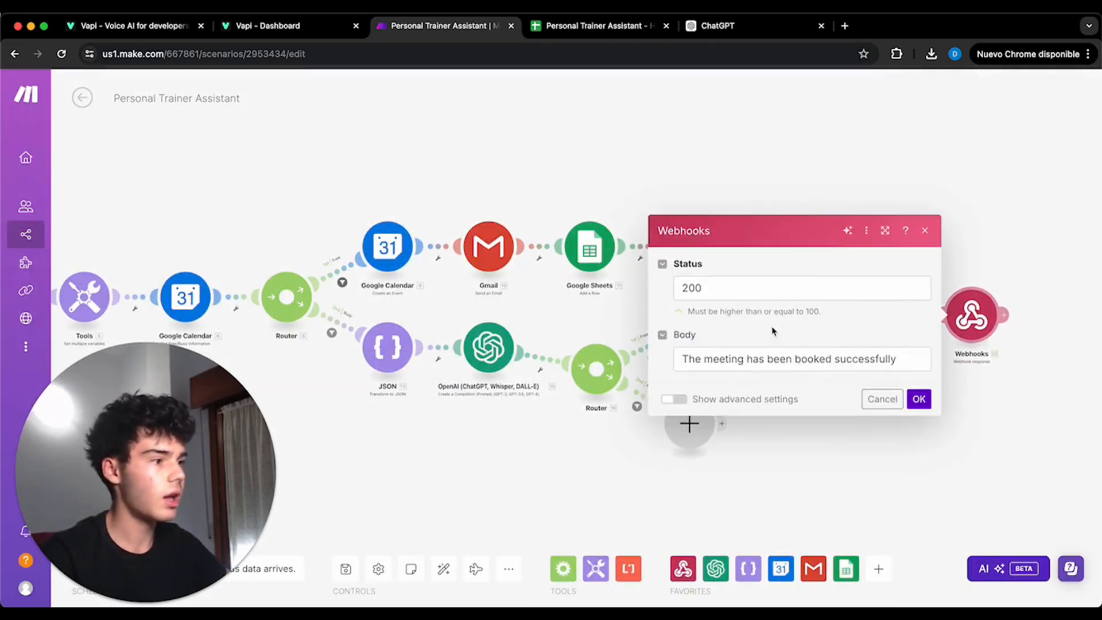
{"action": "left_click", "coordinate": [919, 399]}
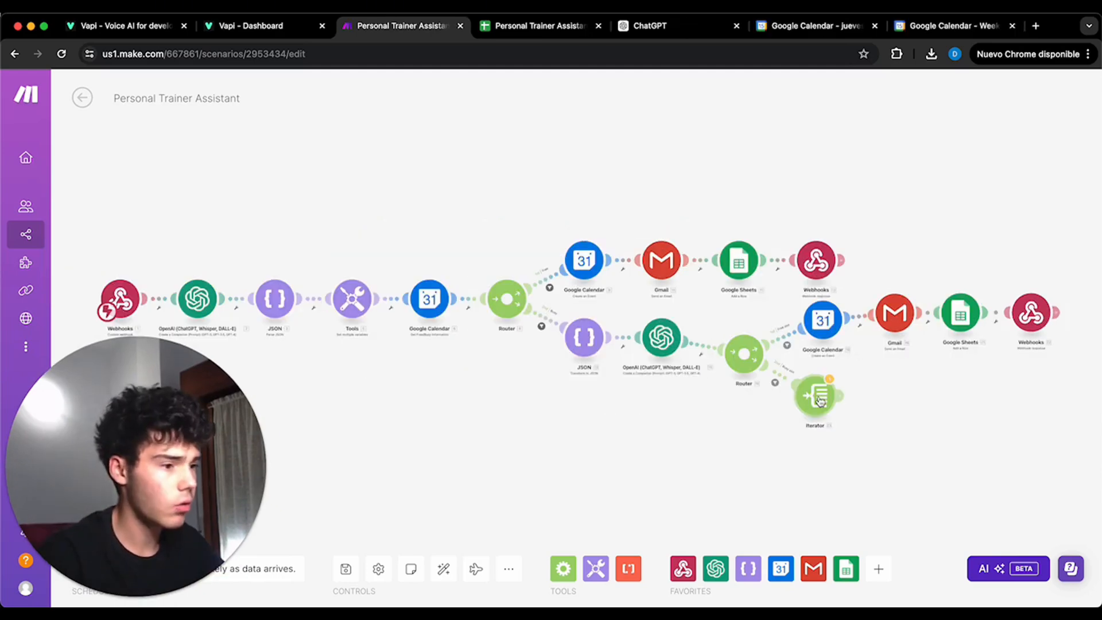
- Add an Iterator to the second router's Busy route, mapping its array to the calendar's busy periods from Get Free/Busy Information
{"action": "left_click", "coordinate": [741, 393]}
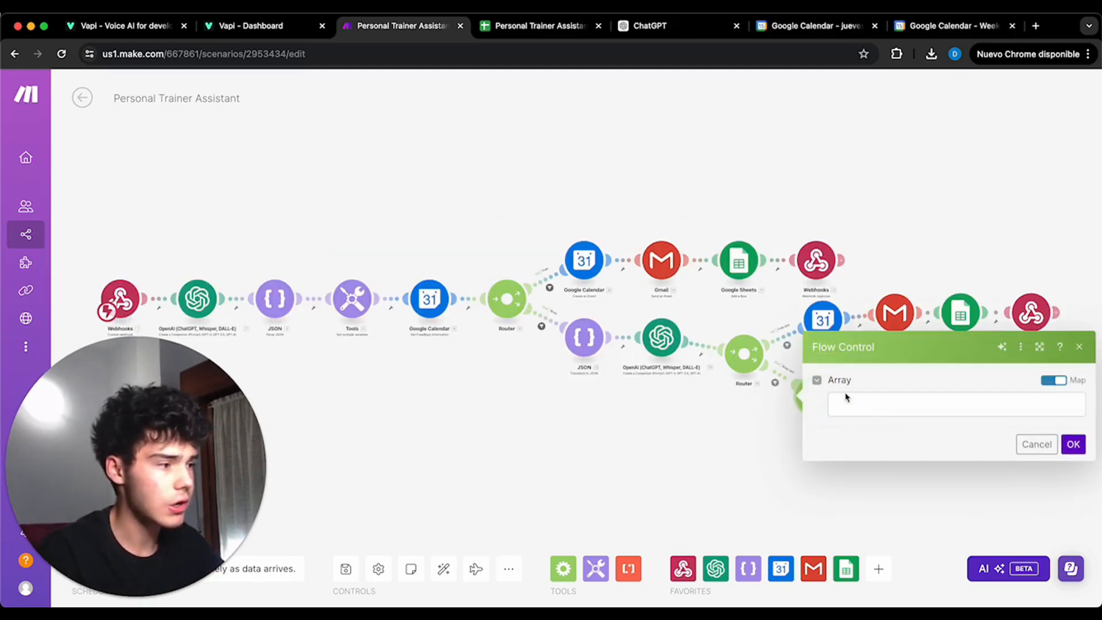
{"action": "left_click", "coordinate": [886, 402]}
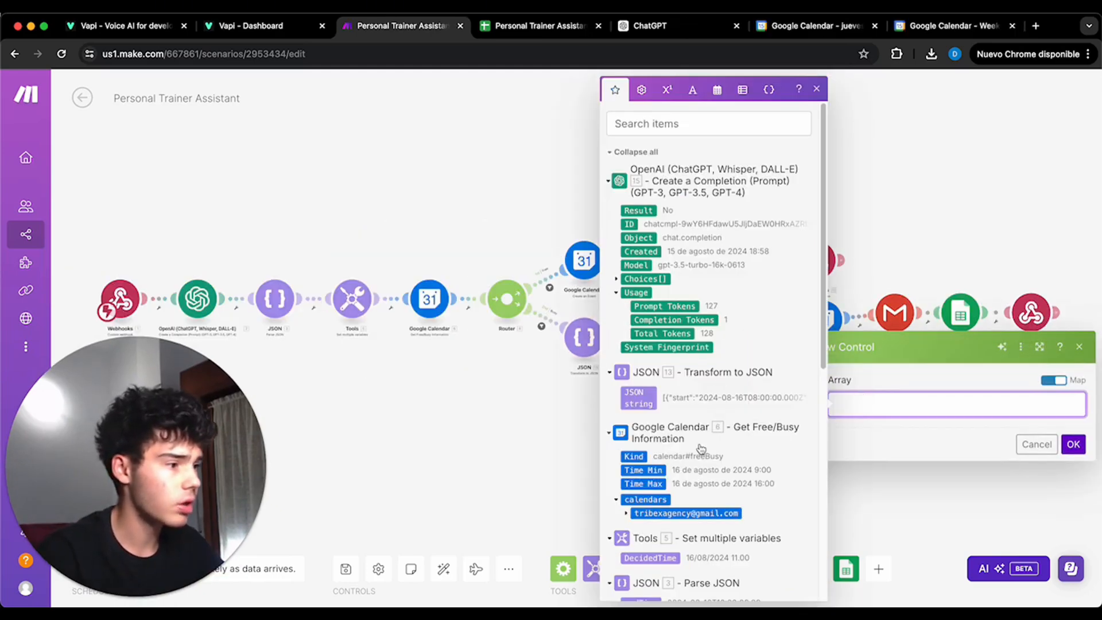
{"action": "left_click", "coordinate": [626, 513]}
{"action": "left_click", "coordinate": [657, 526]}
{"action": "left_click", "coordinate": [1073, 444]}
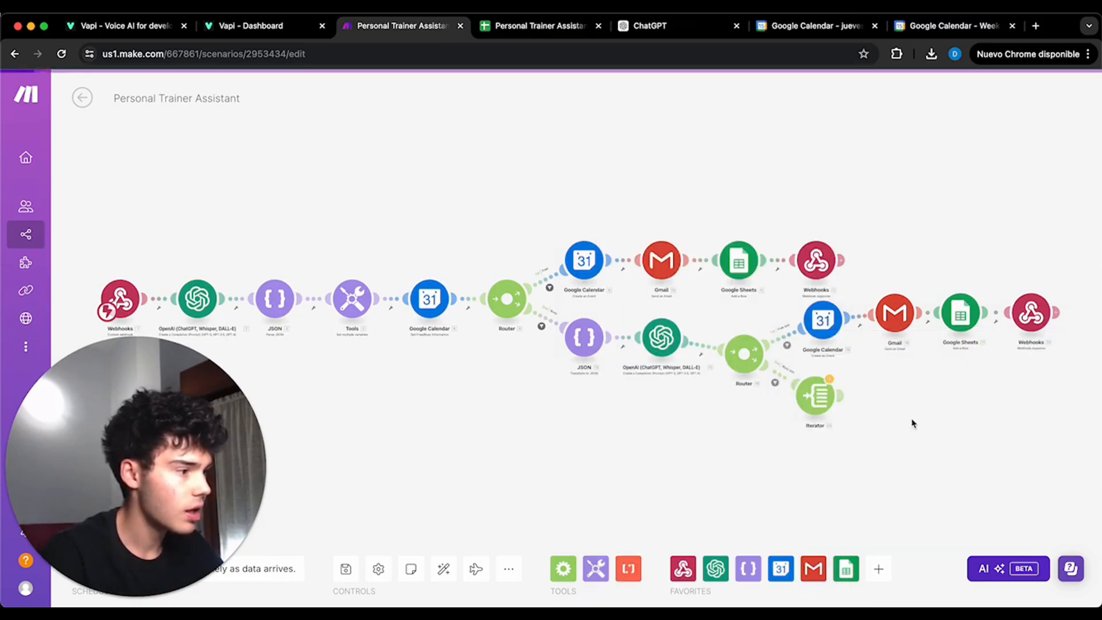
- Add a Text aggregator from Tools after the Iterator, with the Iterator as its source module
{"action": "left_click", "coordinate": [839, 394]}
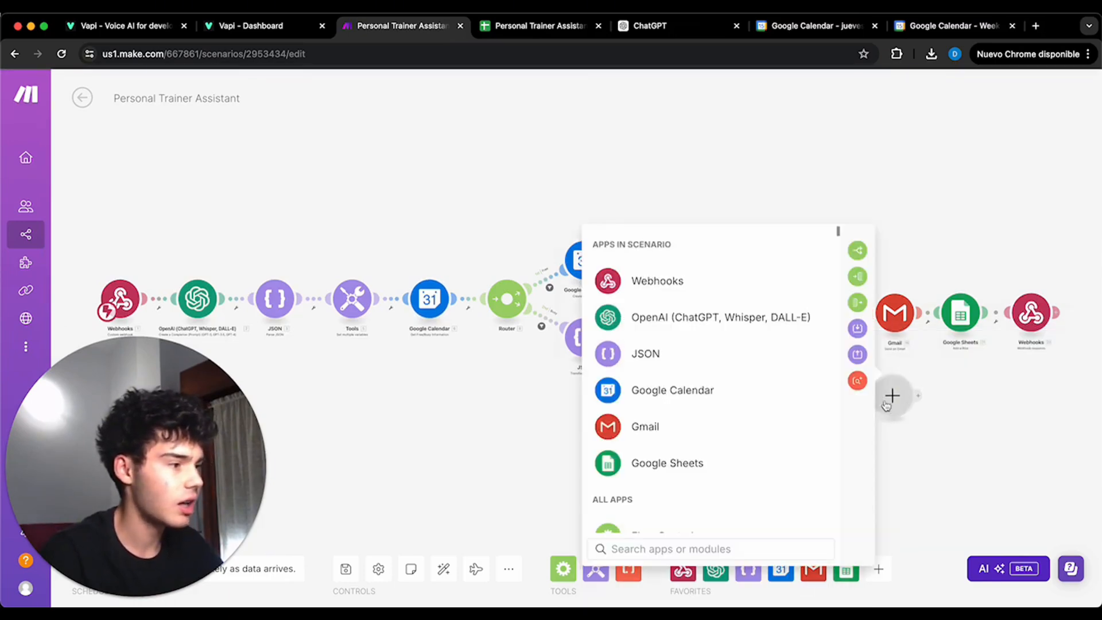
{"action": "scroll", "coordinate": [731, 386], "scroll_direction": "down", "scroll_amount": 4}
{"action": "left_click", "coordinate": [729, 406]}
{"action": "scroll", "coordinate": [733, 401], "scroll_direction": "down", "scroll_amount": 5}
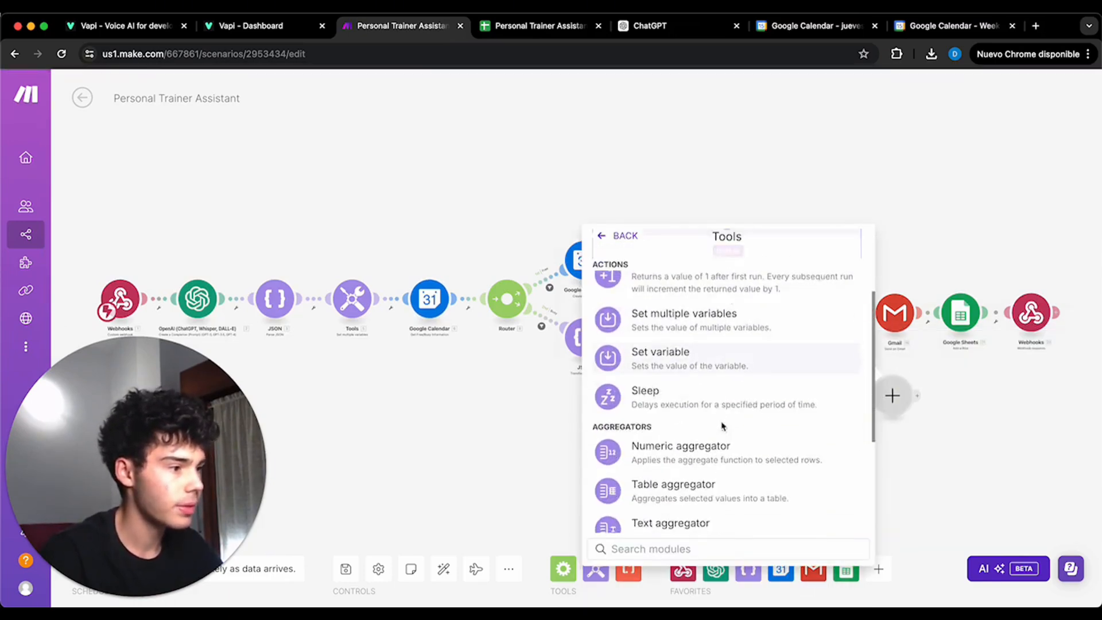
{"action": "left_click", "coordinate": [738, 469]}
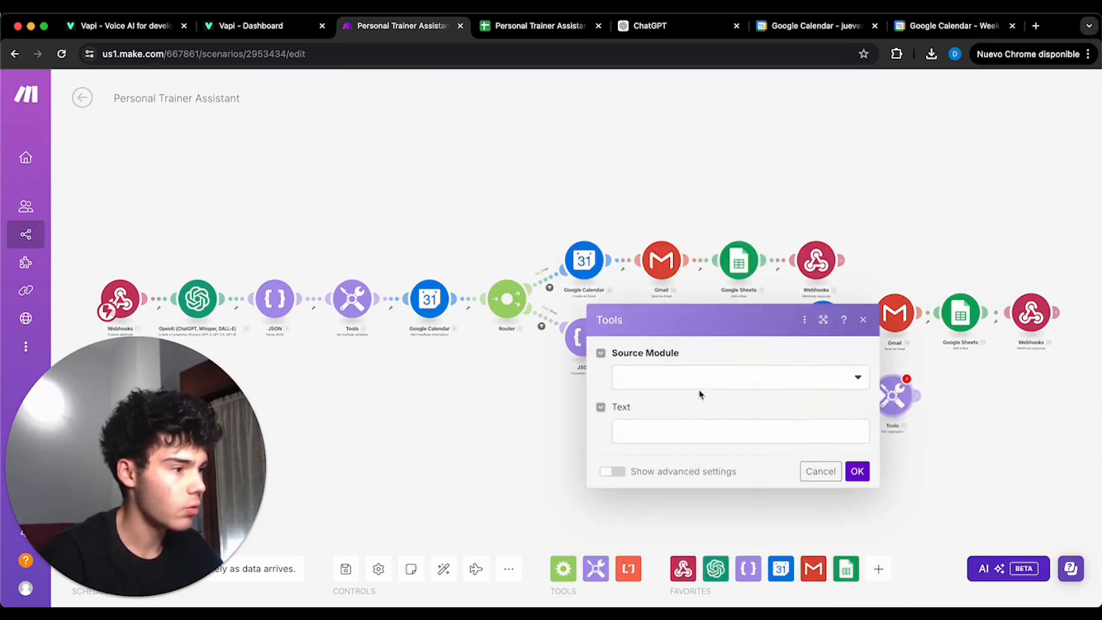
{"action": "left_click", "coordinate": [694, 384]}
{"action": "left_click", "coordinate": [686, 424]}
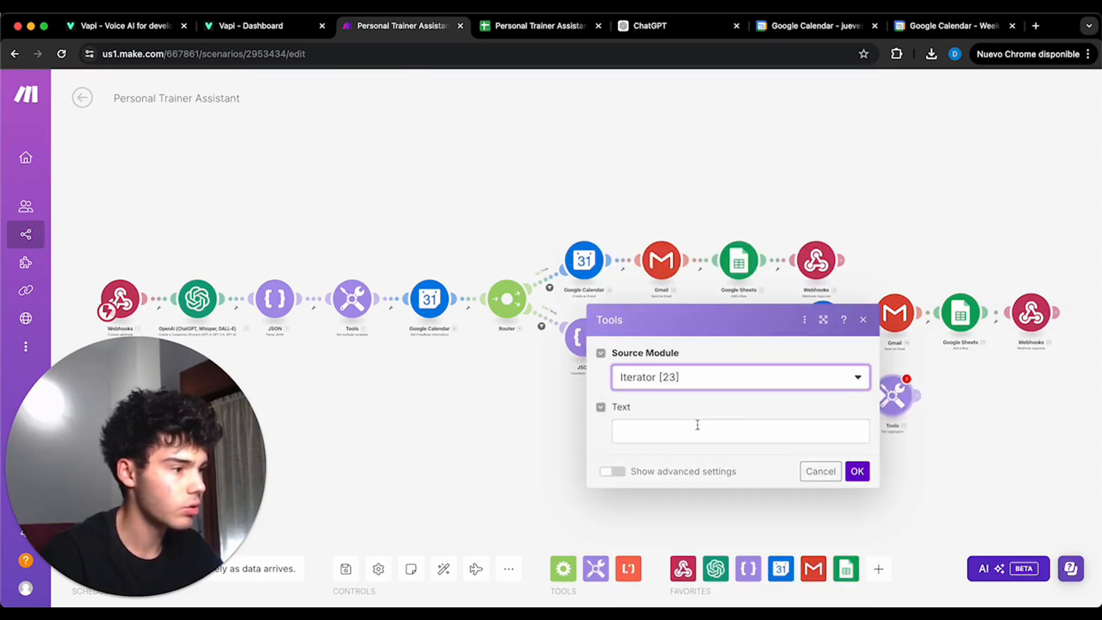
- Set the aggregator's text to "from" the Iterator's start "to" the Iterator's end, and save the module
{"action": "left_click", "coordinate": [698, 425]}
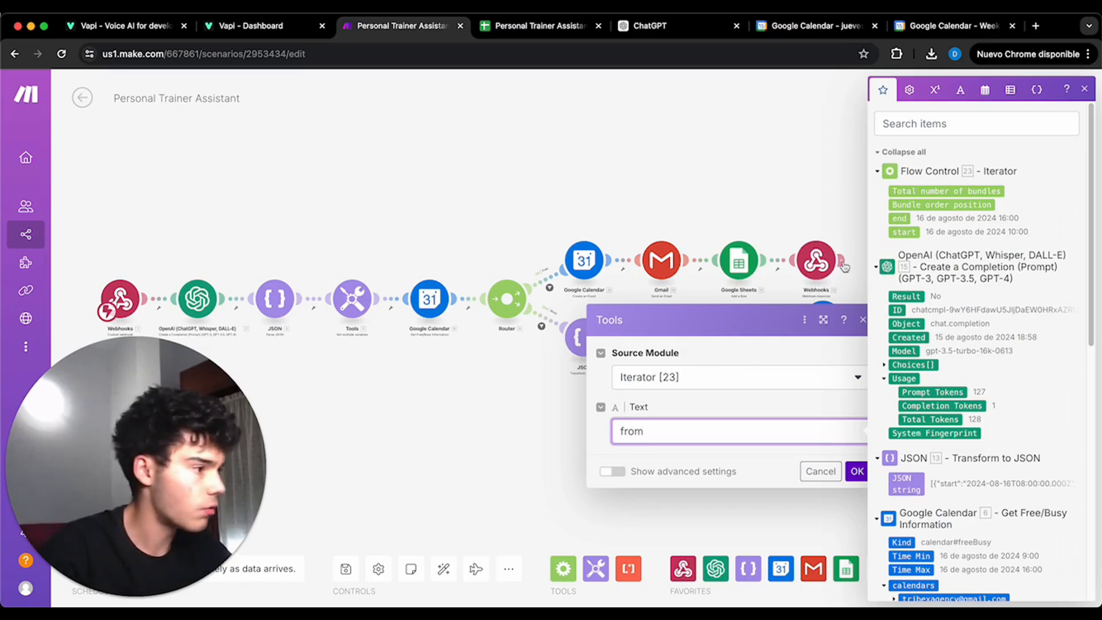
{"action": "left_click", "coordinate": [904, 232]}
{"action": "type", "text": "to"}
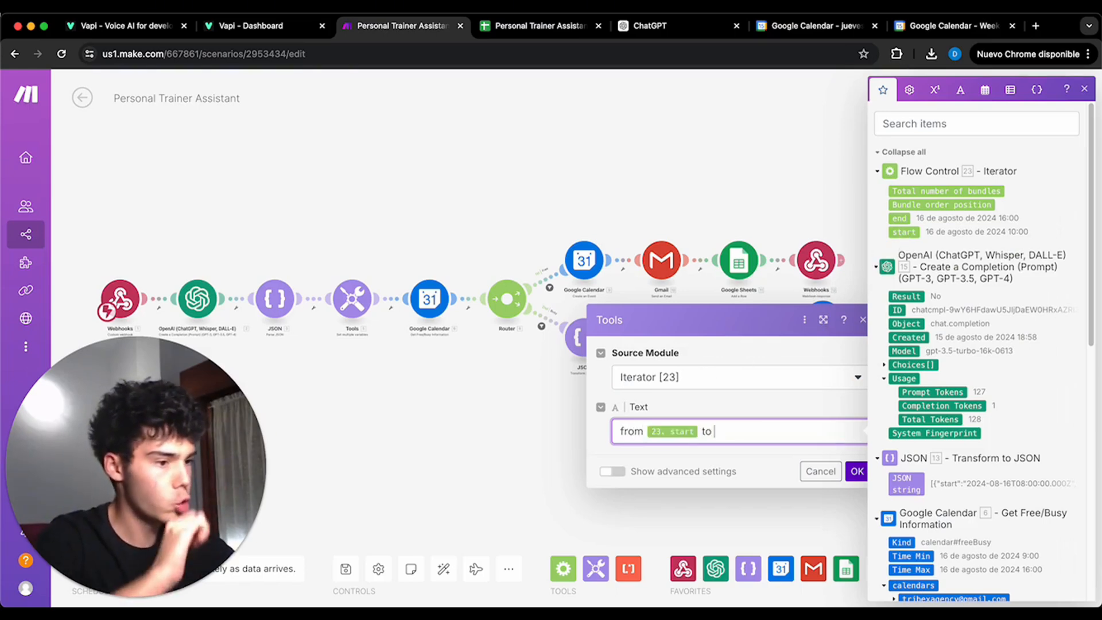
{"action": "left_click", "coordinate": [899, 219]}
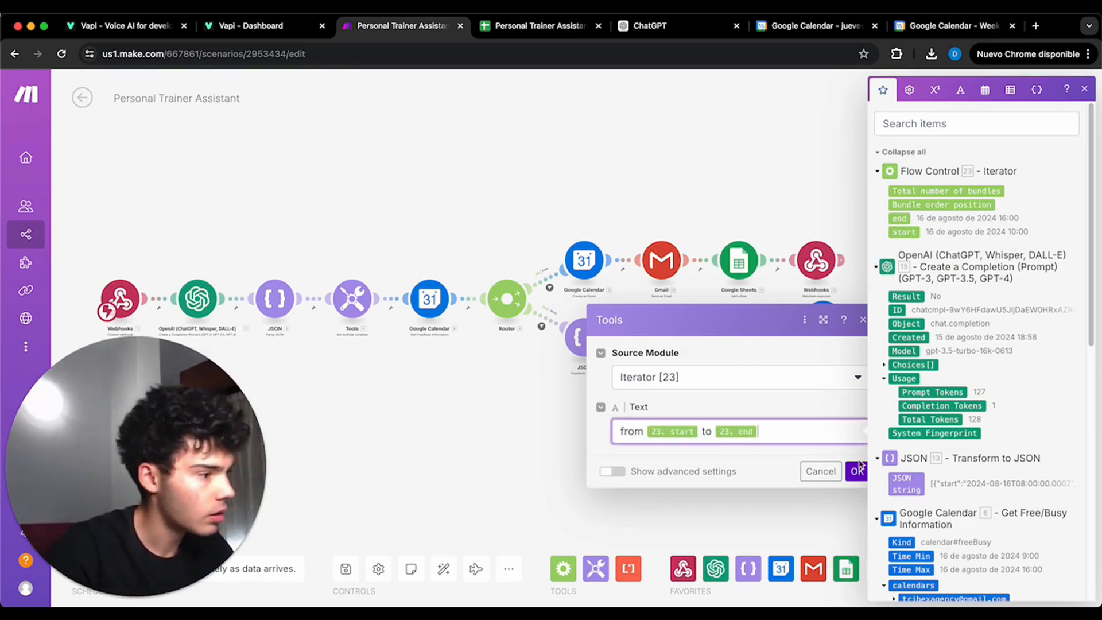
{"action": "left_click", "coordinate": [856, 471]}
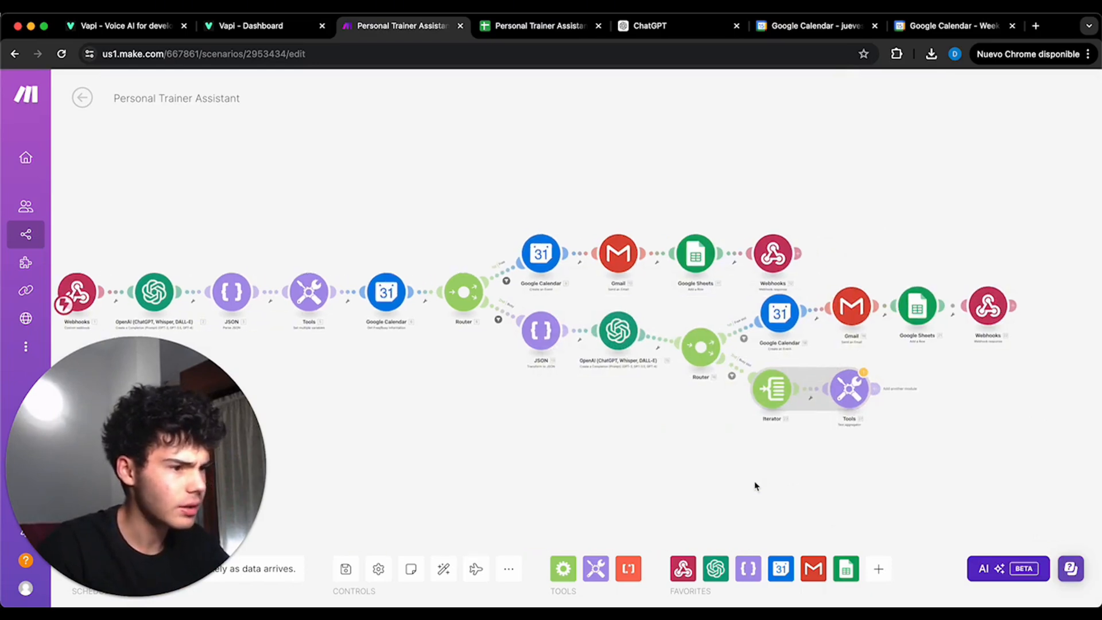
- Add an OpenAI chat completion module after the Text aggregator and set its model to gpt-3.5-turbo-16k
{"action": "left_click_drag", "start_coordinate": [755, 486], "coordinate": [679, 437]}
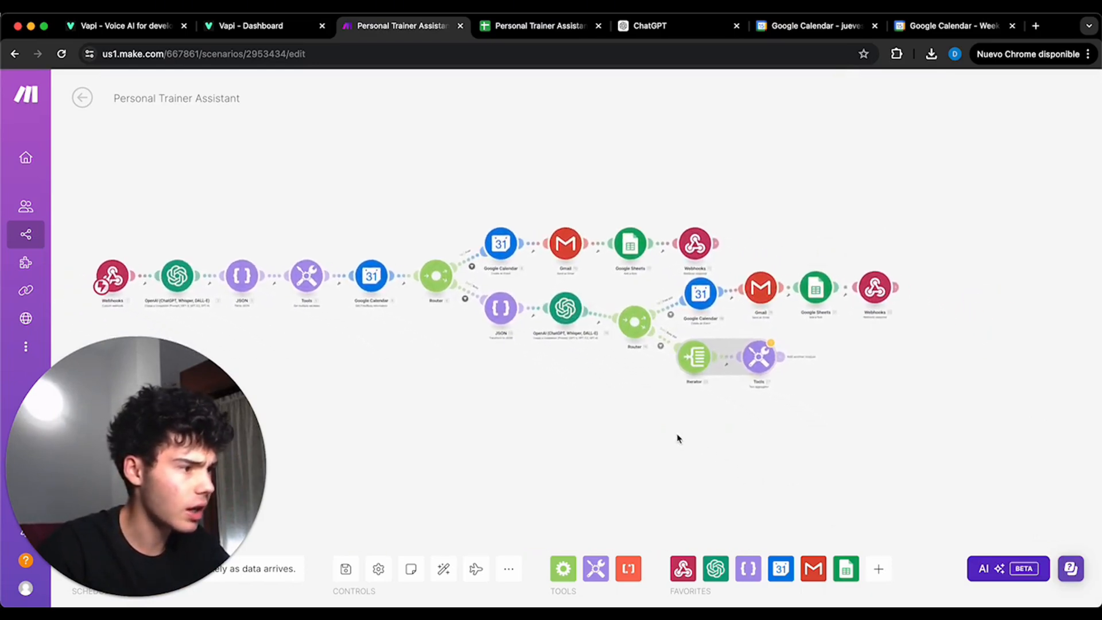
{"action": "left_click", "coordinate": [775, 358]}
{"action": "left_click", "coordinate": [645, 423]}
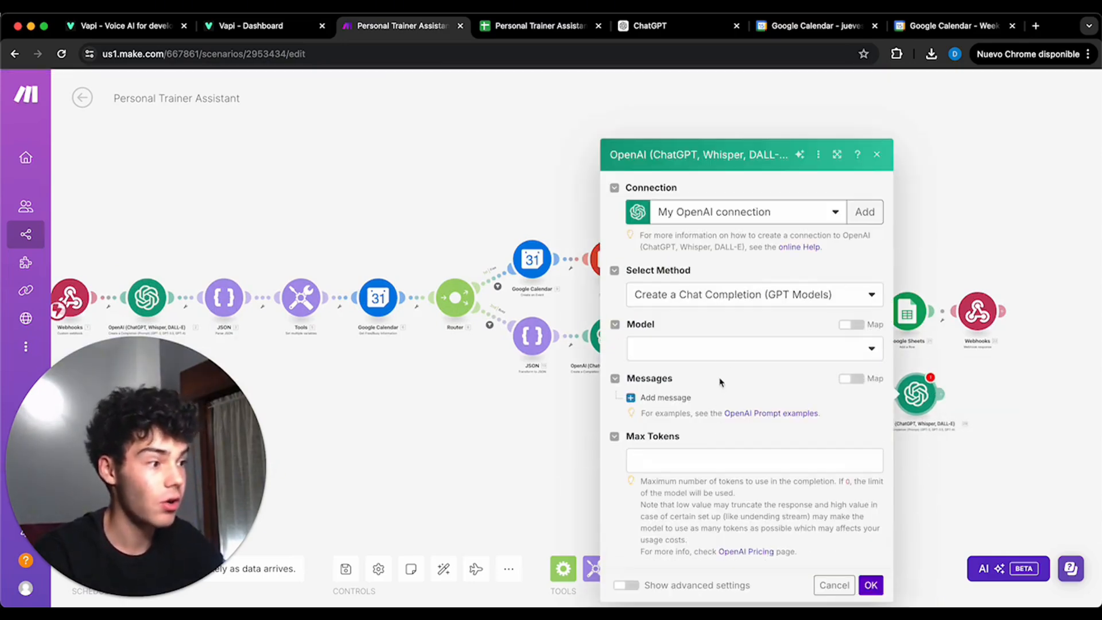
{"action": "left_click", "coordinate": [723, 357]}
{"action": "scroll", "coordinate": [768, 461], "scroll_direction": "down", "scroll_amount": 5}
{"action": "left_click", "coordinate": [702, 584]}
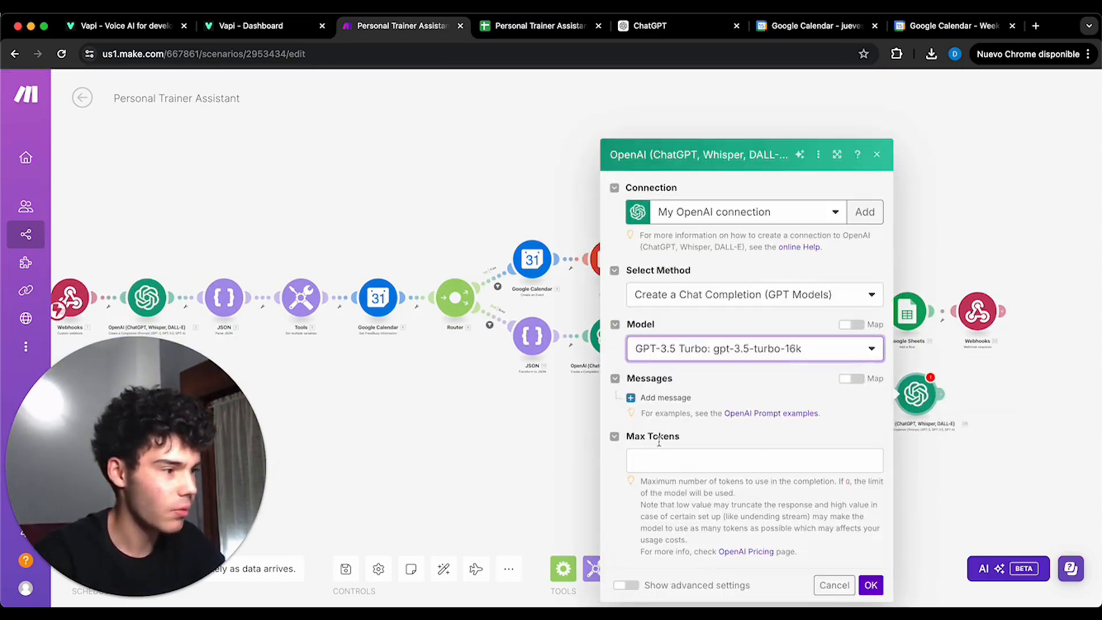
- Add a System message with the copied available-slots prompt and insert the Text aggregator's text under #Occupied Slots
{"action": "left_click", "coordinate": [677, 398]}
{"action": "left_click", "coordinate": [724, 373]}
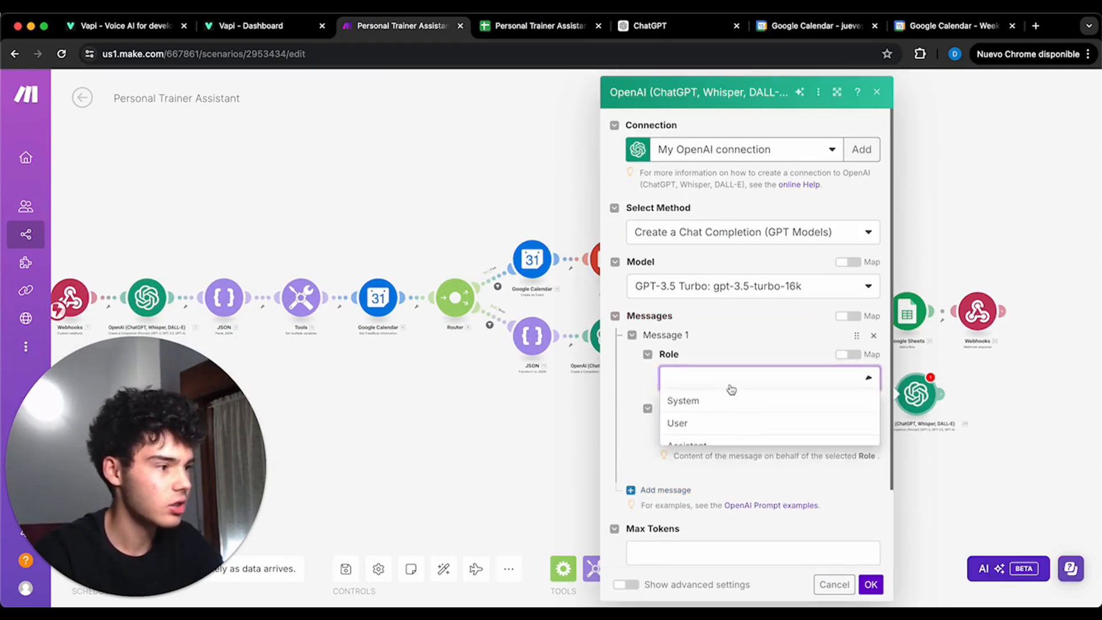
{"action": "left_click", "coordinate": [722, 400]}
{"action": "left_click", "coordinate": [715, 432]}
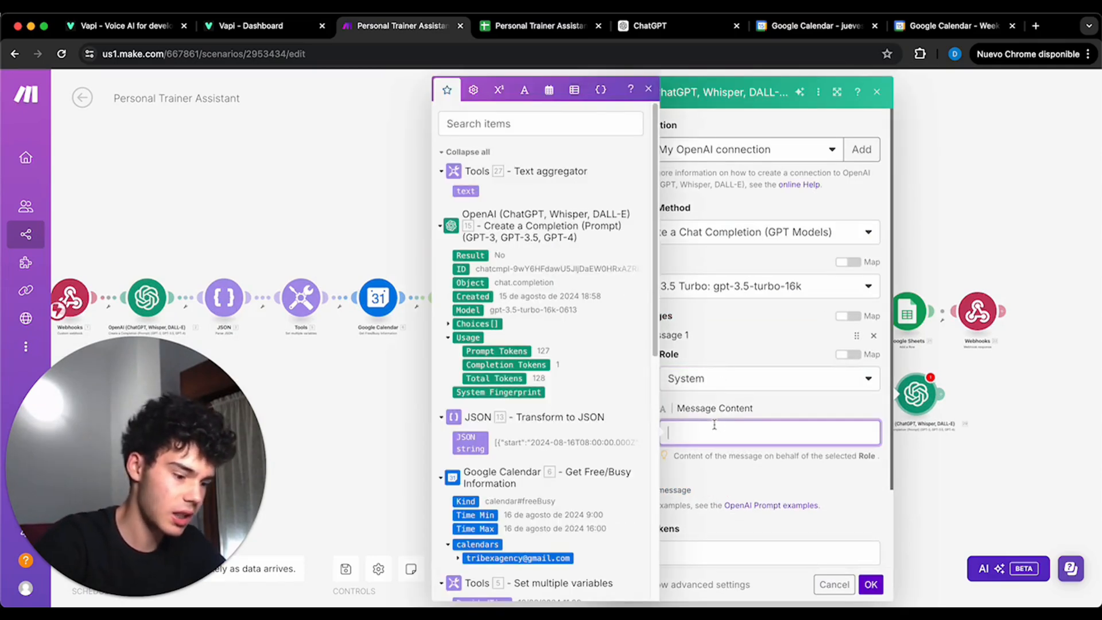
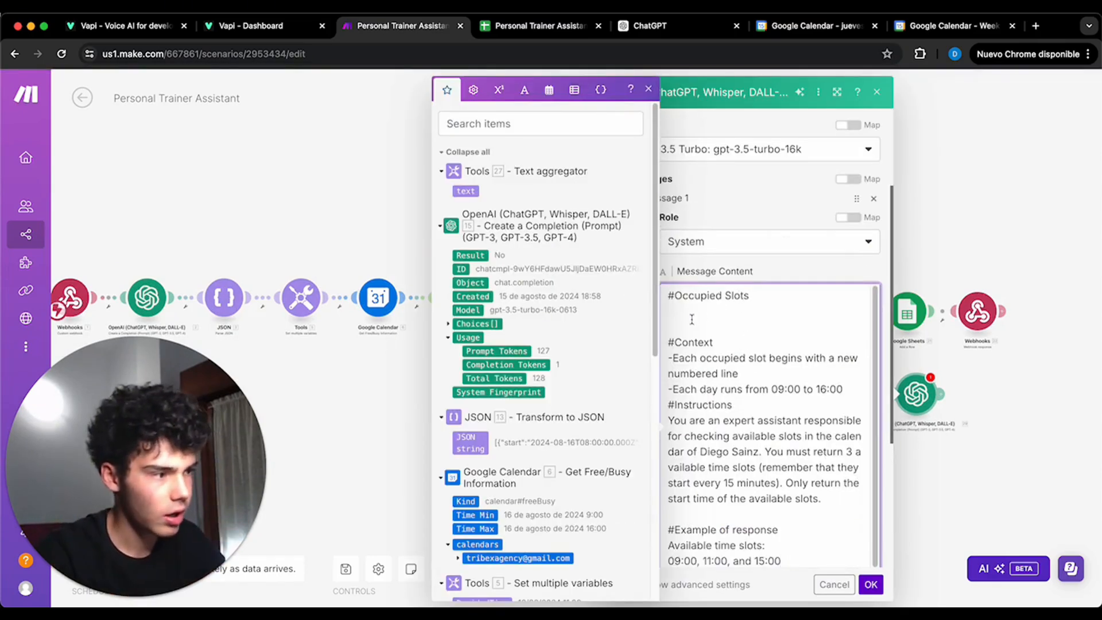
{"action": "left_click", "coordinate": [466, 191]}
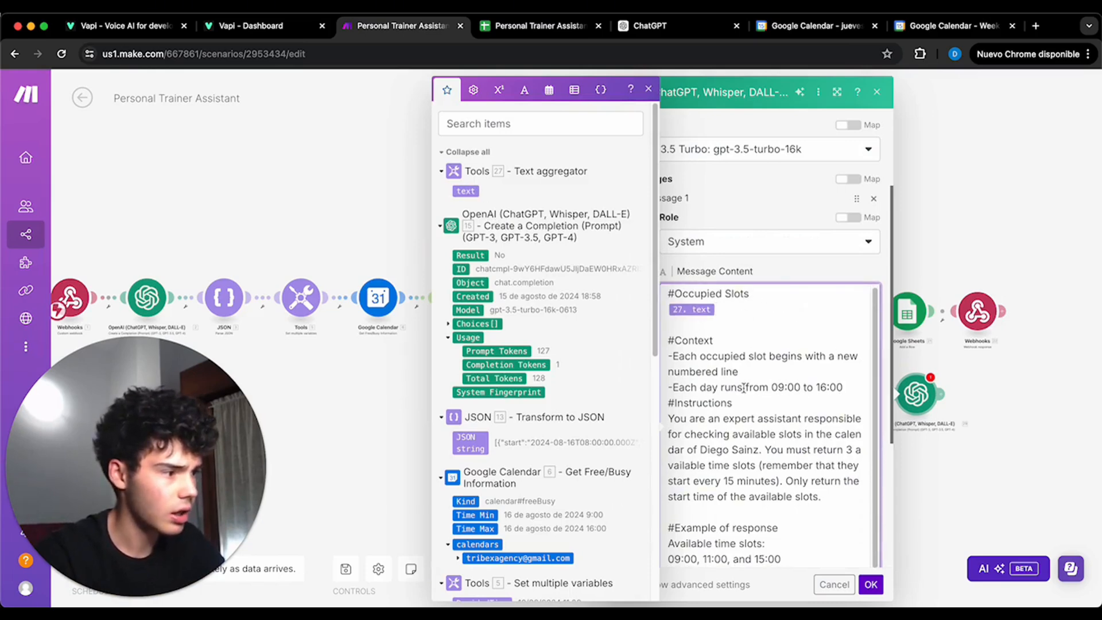
- Change the slot interval in the system prompt's instructions to every 60 minutes
{"action": "scroll", "coordinate": [786, 276], "scroll_direction": "down", "scroll_amount": 2}
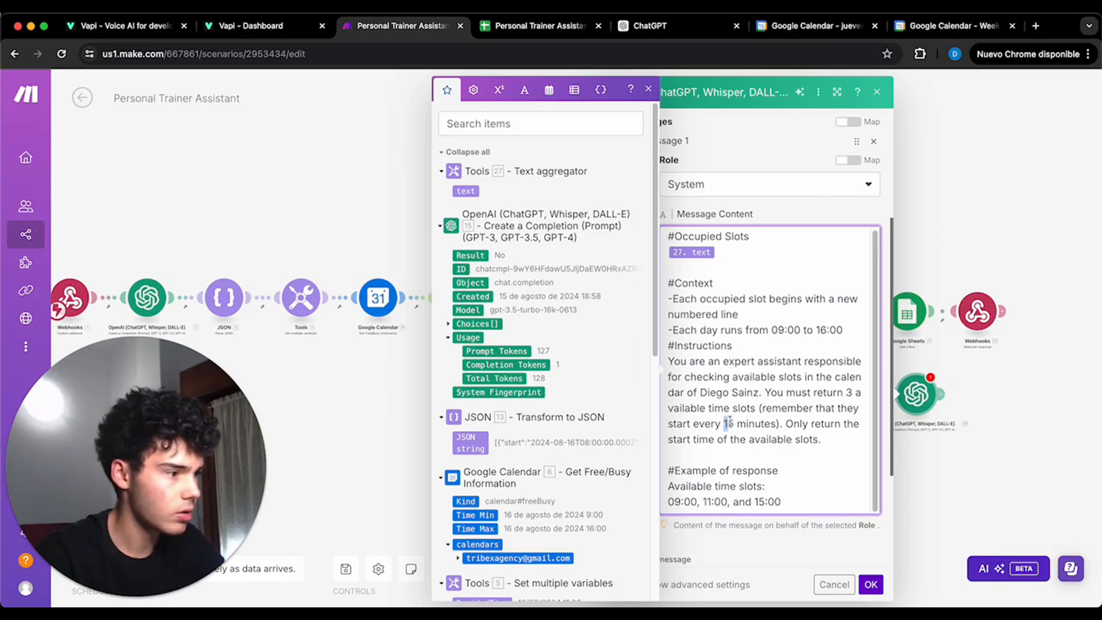
{"action": "left_click_drag", "start_coordinate": [723, 424], "coordinate": [766, 423]}
{"action": "left_click", "coordinate": [739, 424]}
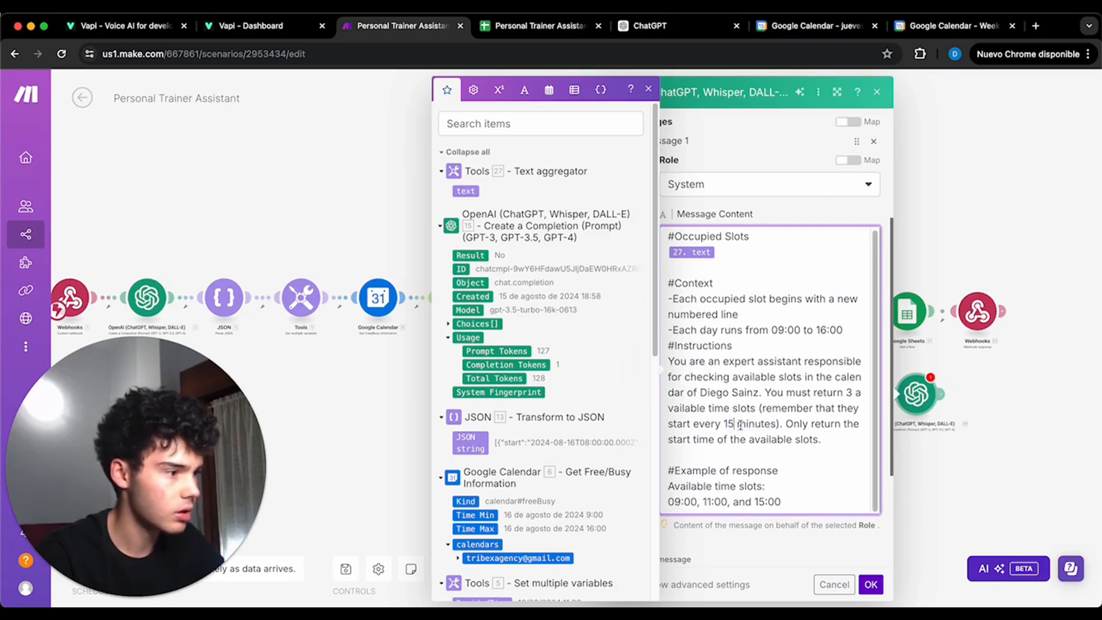
{"action": "key", "text": "BackSpace"}
{"action": "key", "text": "BackSpace"}
{"action": "type", "text": "60"}
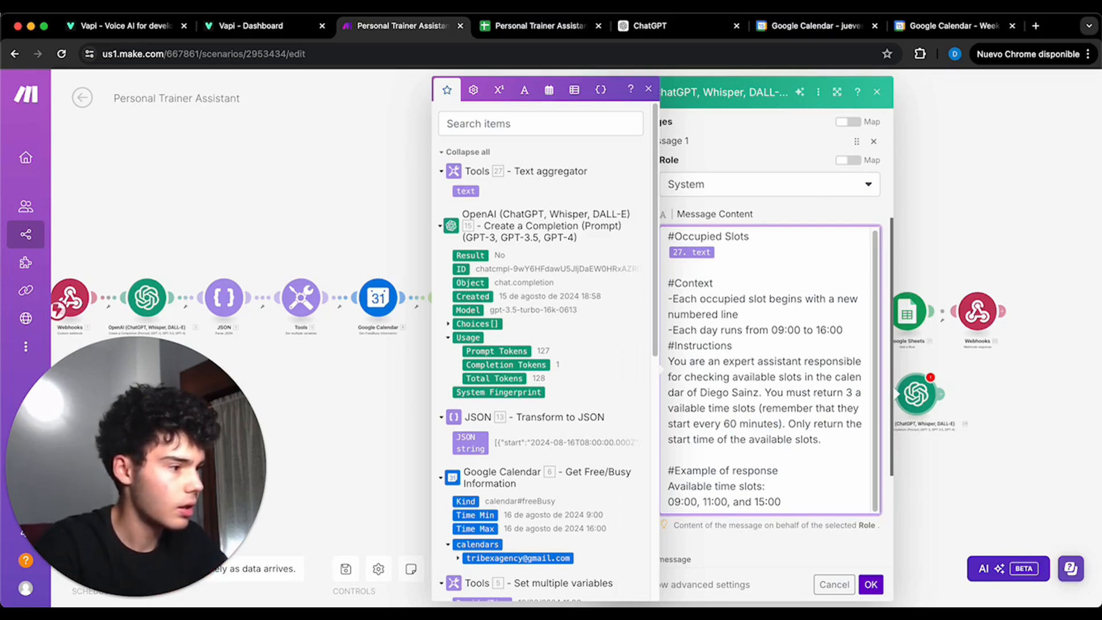
- Set the OpenAI module's Max Tokens to 250
{"action": "scroll", "coordinate": [769, 476], "scroll_direction": "down", "scroll_amount": 3}
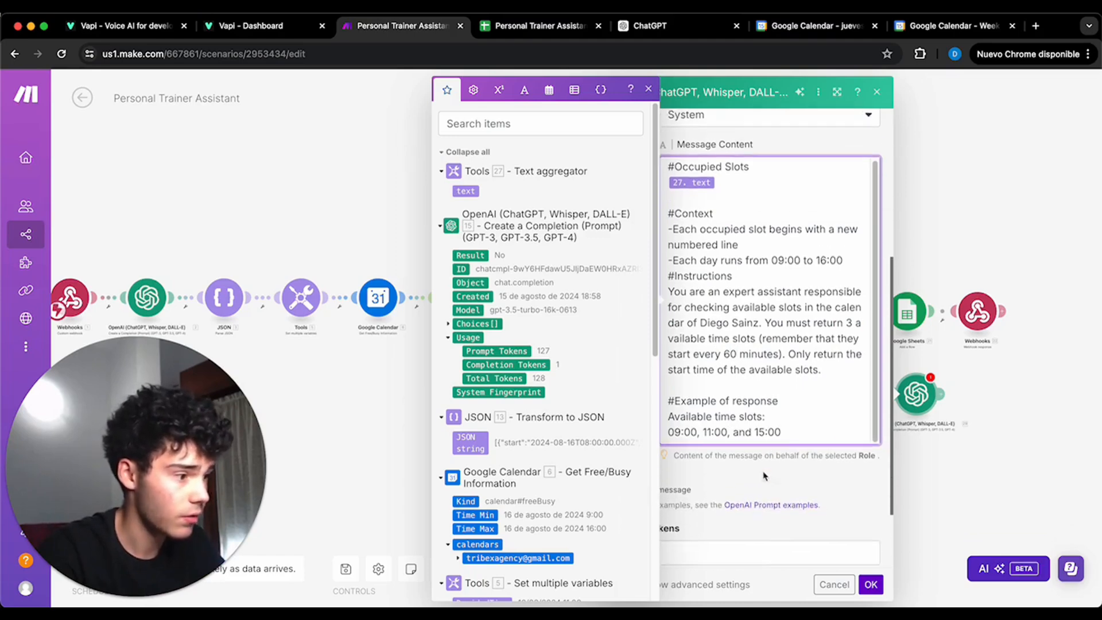
{"action": "left_click", "coordinate": [763, 518]}
{"action": "type", "text": "250"}
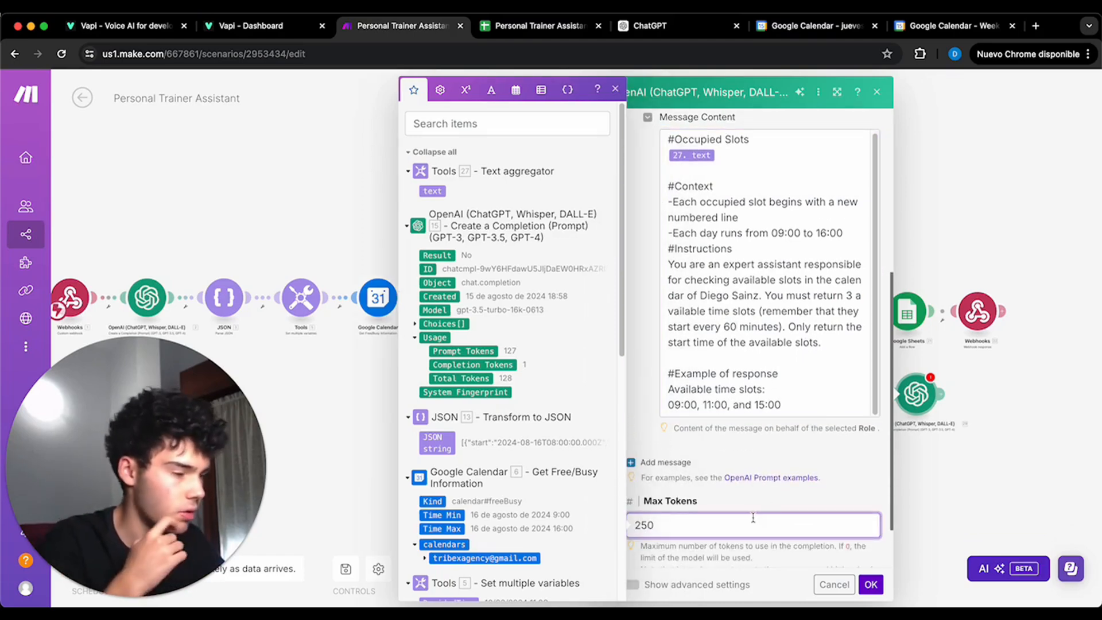
- Show the OpenAI module's advanced settings, set Temperature to 0.2 and save the module
{"action": "scroll", "coordinate": [753, 518], "scroll_direction": "down", "scroll_amount": 2}
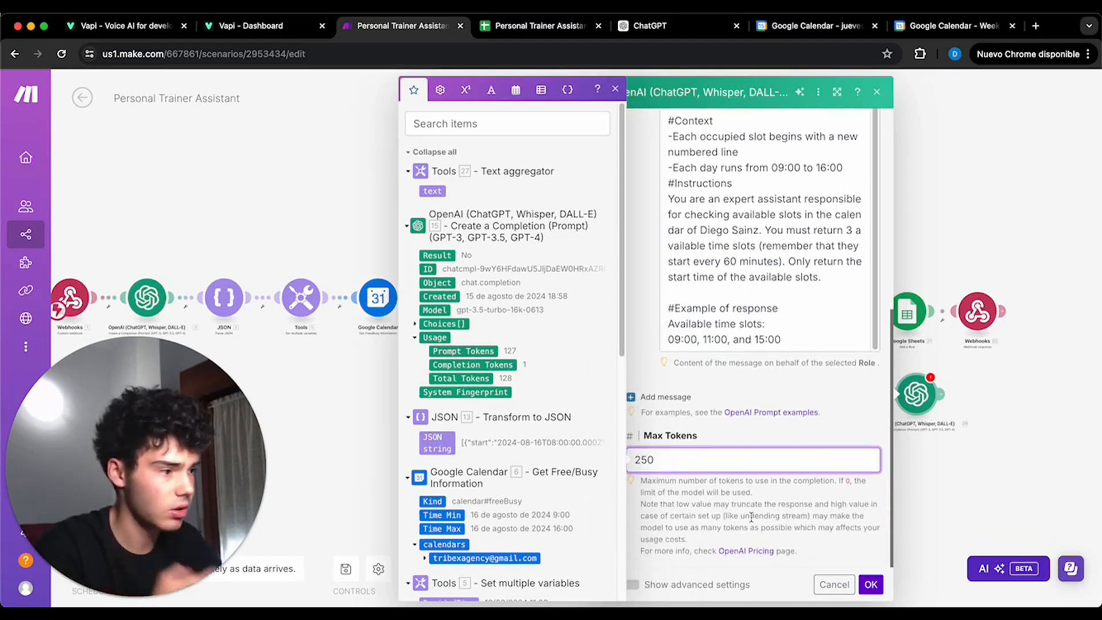
{"action": "left_click", "coordinate": [642, 588]}
{"action": "left_click", "coordinate": [629, 585]}
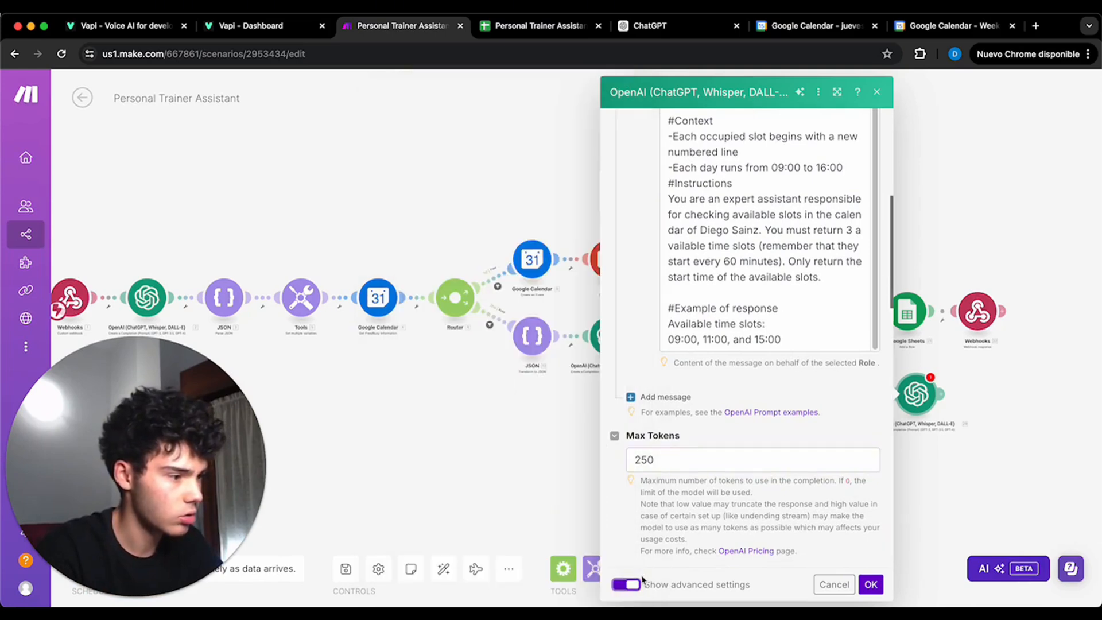
{"action": "scroll", "coordinate": [694, 409], "scroll_direction": "down", "scroll_amount": 5}
{"action": "scroll", "coordinate": [688, 402], "scroll_direction": "down", "scroll_amount": 3}
{"action": "scroll", "coordinate": [691, 386], "scroll_direction": "up", "scroll_amount": 3}
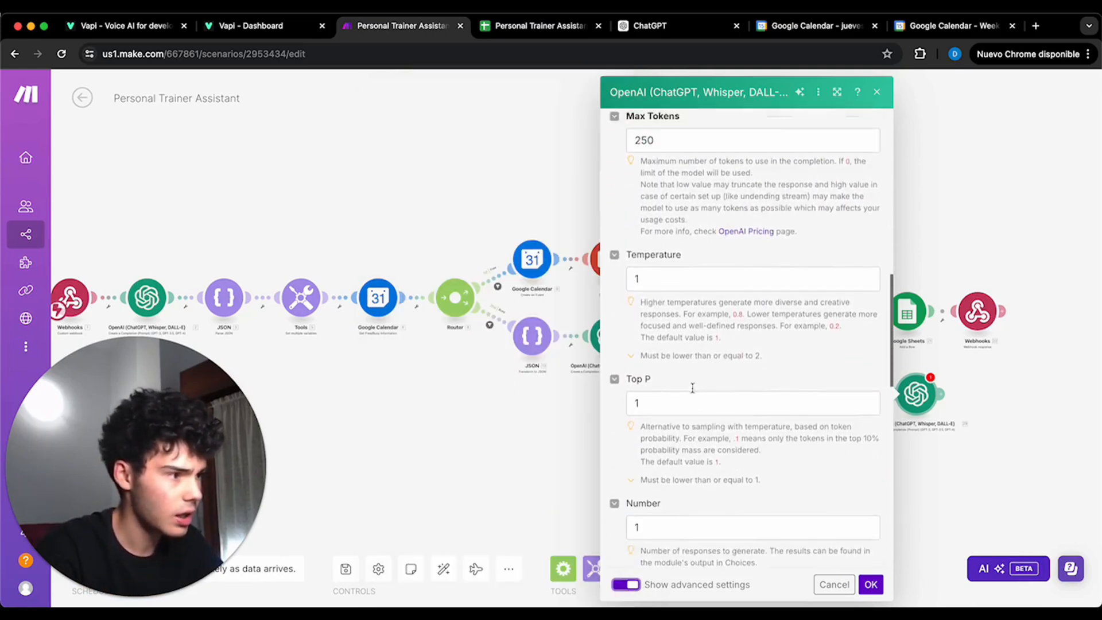
{"action": "left_click", "coordinate": [692, 314]}
{"action": "type", "text": "0."}
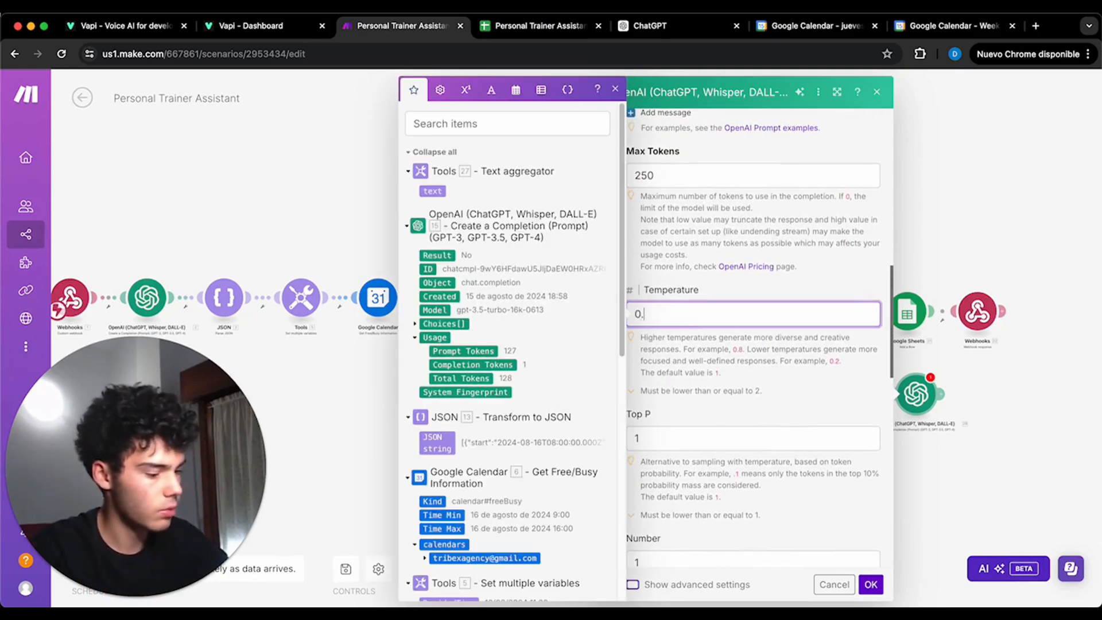
{"action": "type", "text": "2"}
{"action": "left_click", "coordinate": [870, 584]}
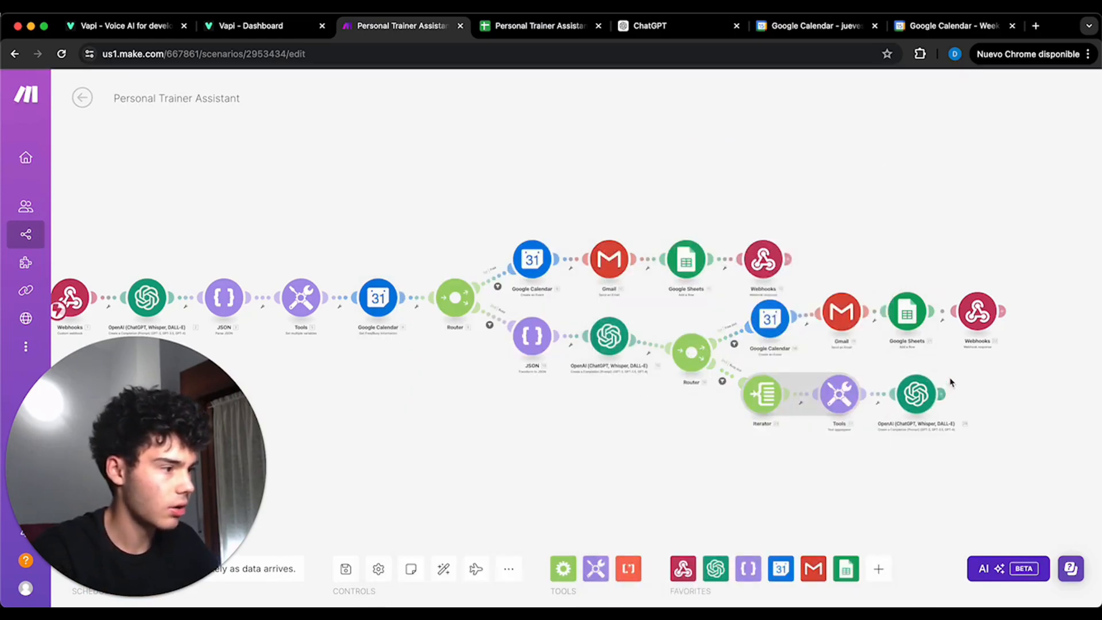
- Add a Webhook response module after the last OpenAI module on the lower branch
{"action": "left_click", "coordinate": [942, 396]}
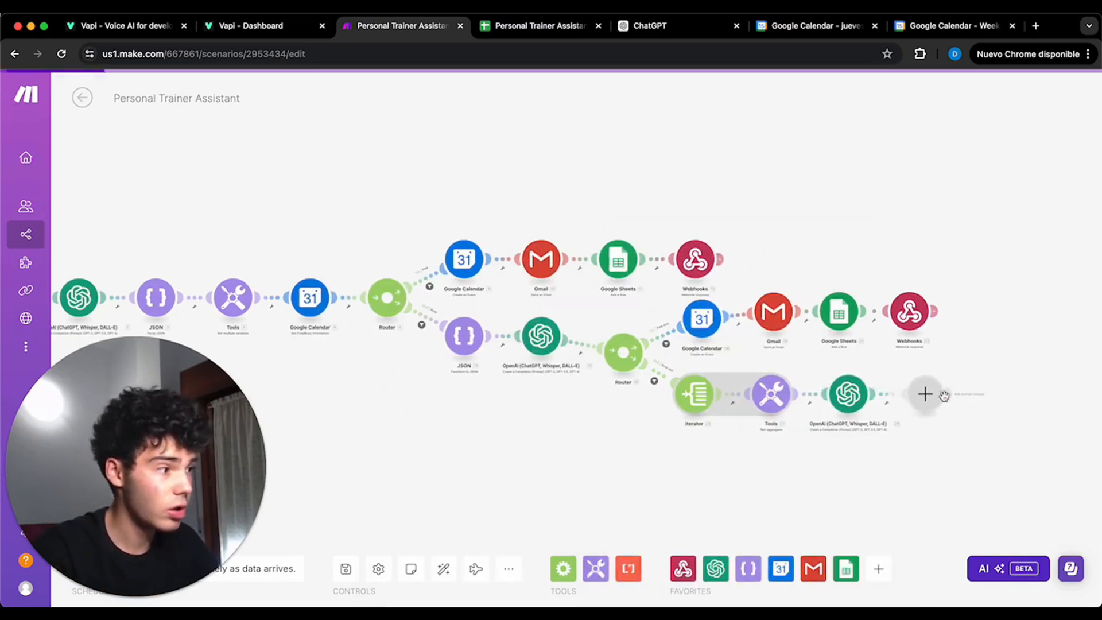
{"action": "left_click", "coordinate": [700, 286]}
{"action": "left_click", "coordinate": [703, 347]}
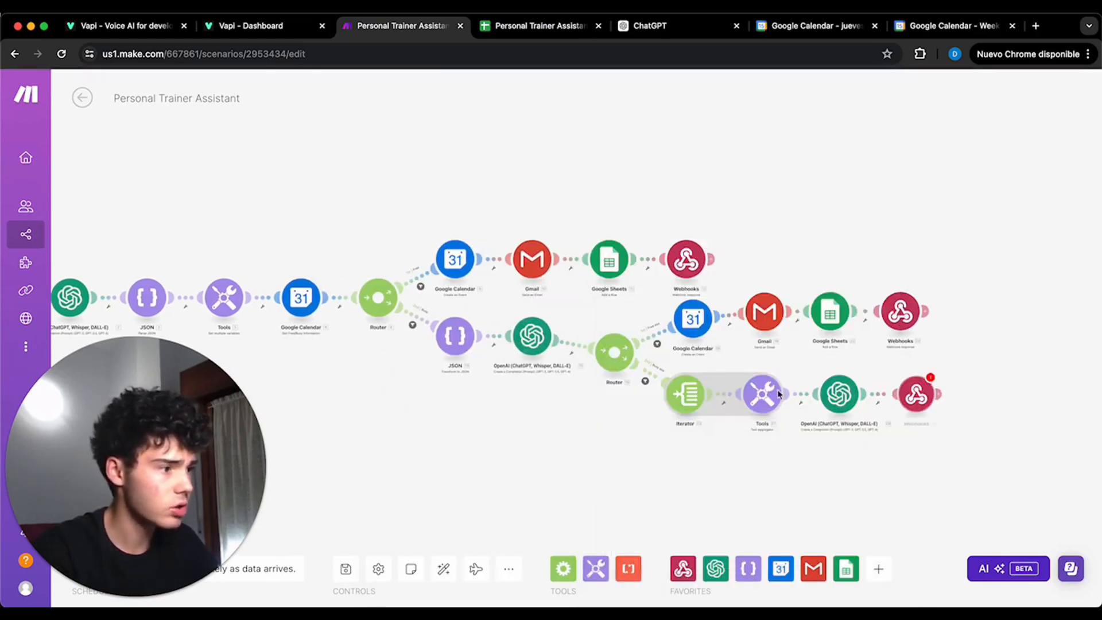
- Set the response body to a trainer-unavailable apology, "Here you have some free slots to choose:" and the OpenAI Choices[] Message.Content, and save the module
{"action": "left_click", "coordinate": [683, 443]}
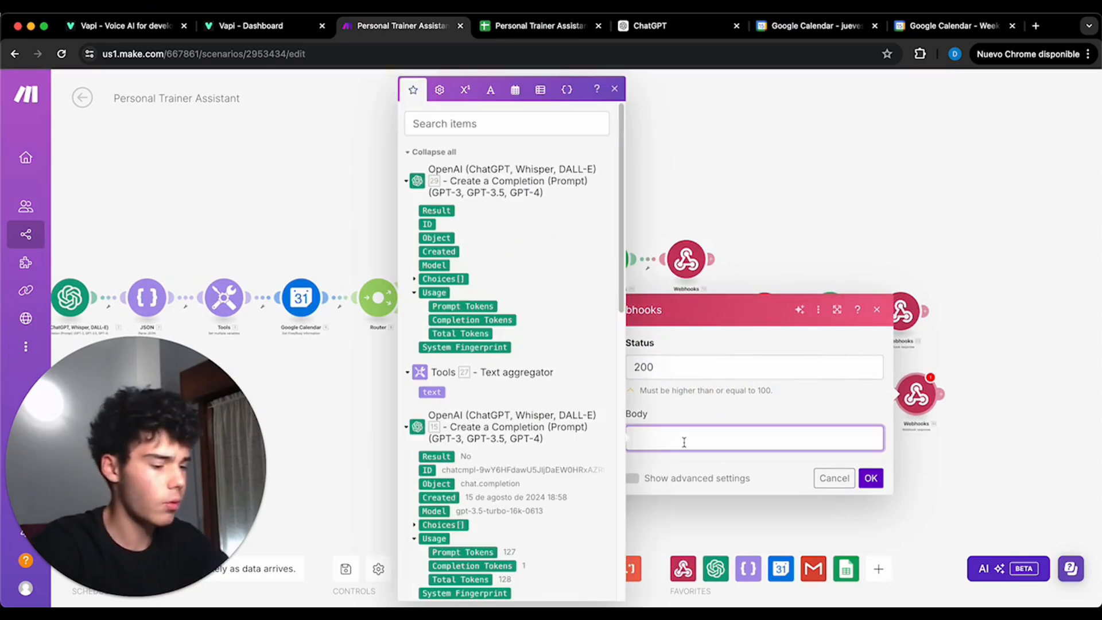
{"action": "key", "text": "super+v"}
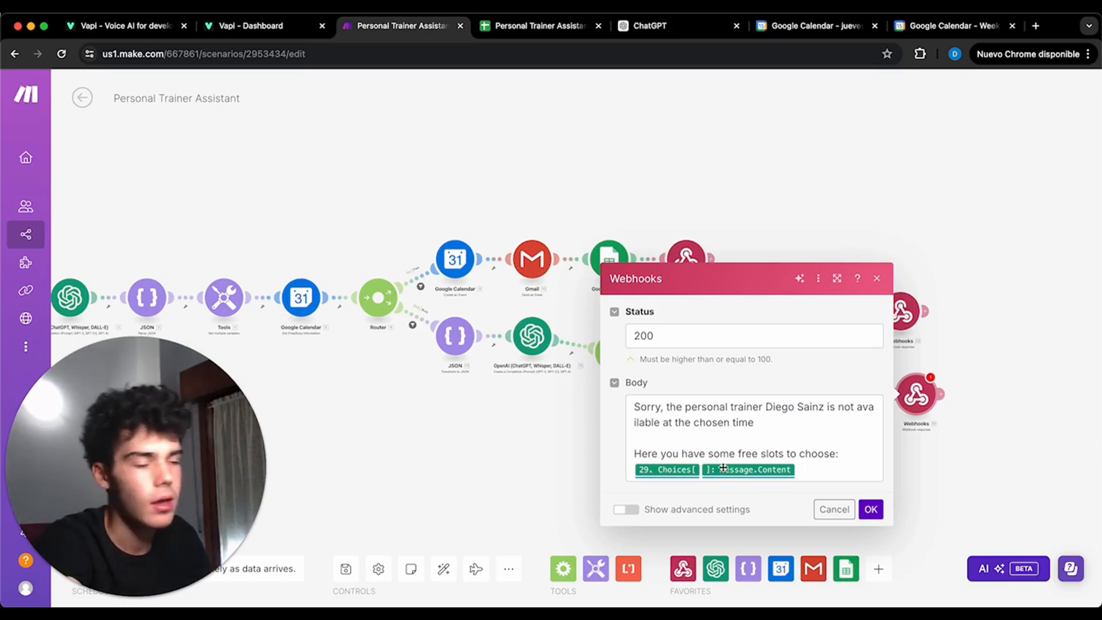
{"action": "left_click", "coordinate": [763, 470]}
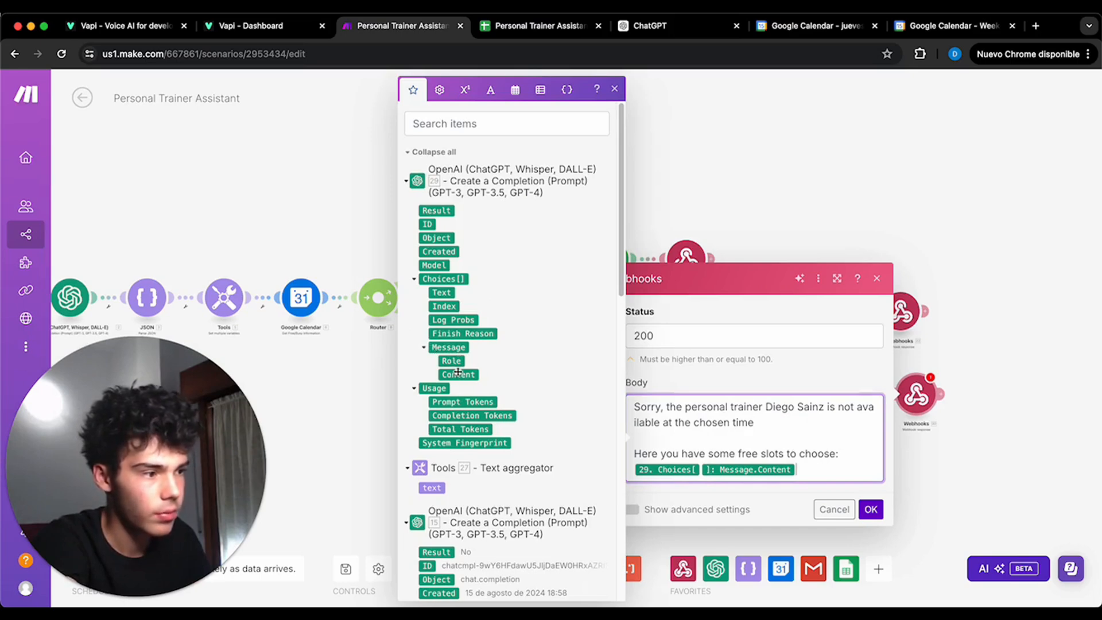
{"action": "left_click", "coordinate": [844, 510]}
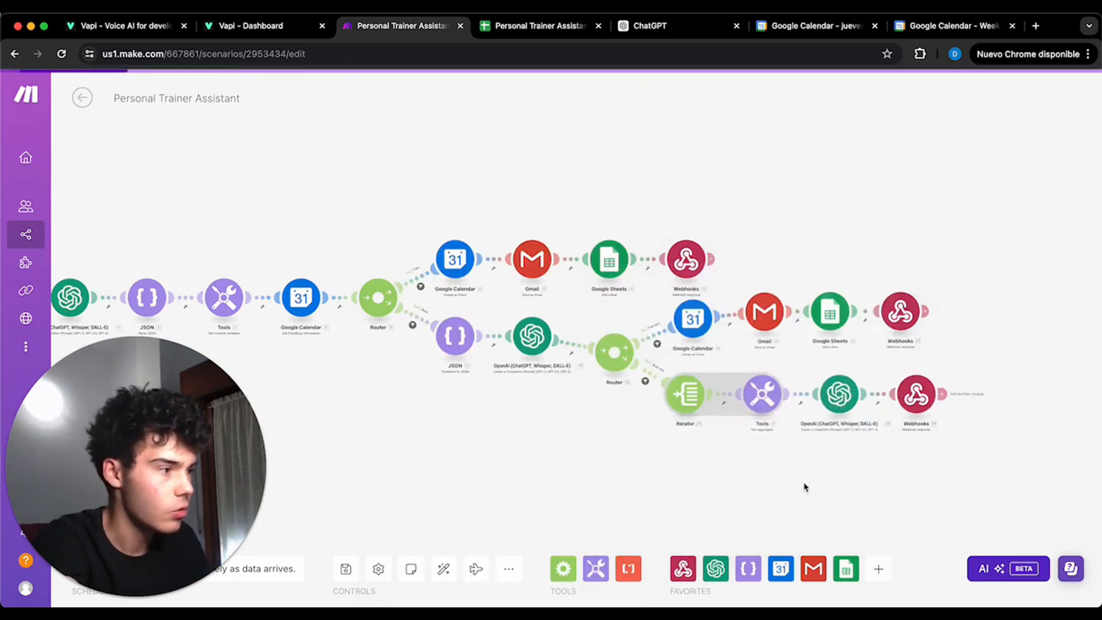
- Run the scenario once, waiting for new webhook data instead of using the existing queue
{"action": "scroll", "coordinate": [723, 457], "scroll_direction": "left", "scroll_amount": 3}
{"action": "left_click_drag", "start_coordinate": [643, 462], "coordinate": [711, 423]}
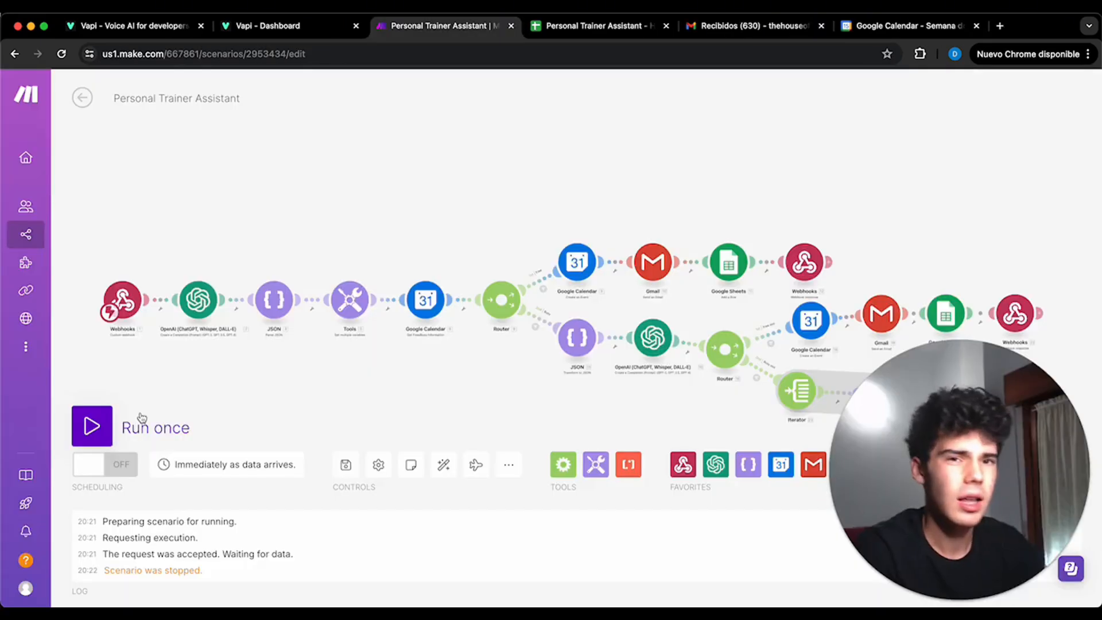
{"action": "left_click", "coordinate": [134, 423]}
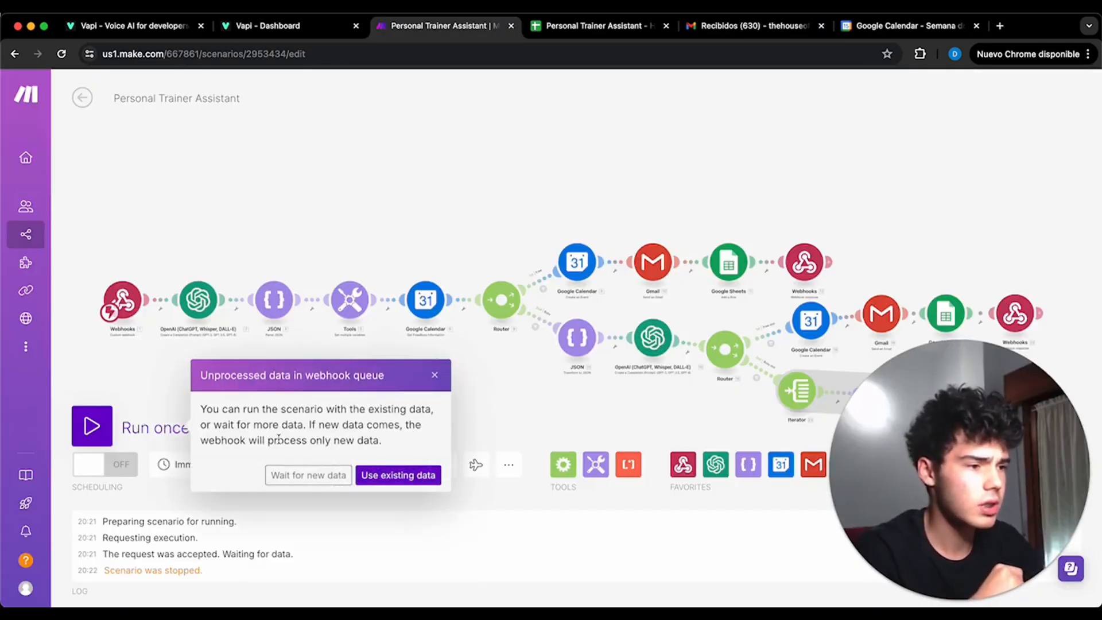
{"action": "left_click", "coordinate": [320, 474]}
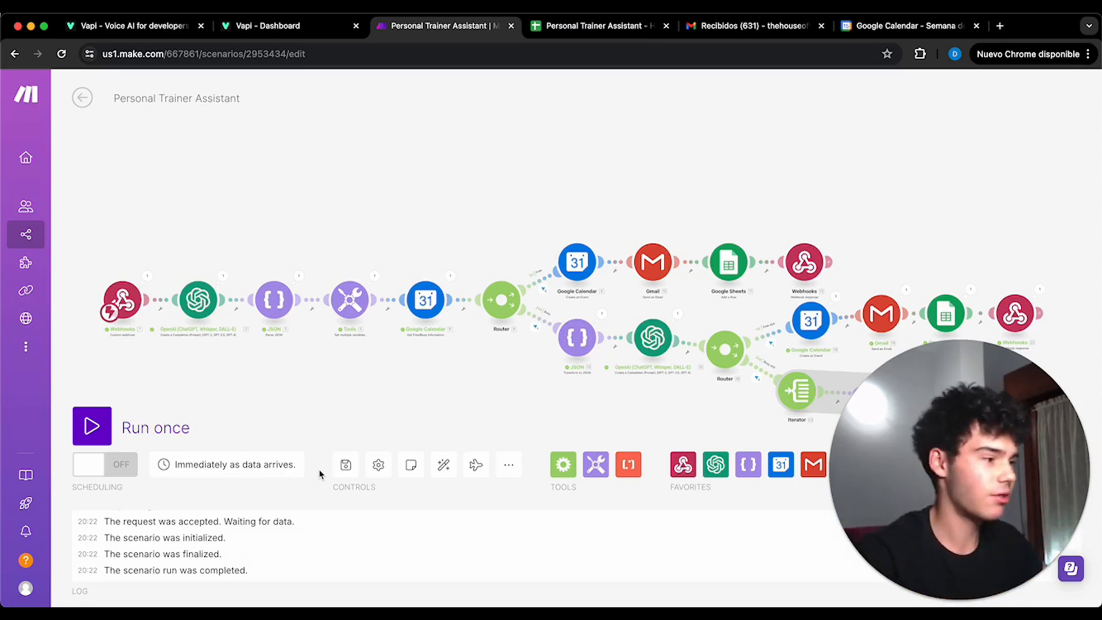
- Check the logged meeting row in the Personal Trainer Assistant sheet and read the discovery call confirmation email in Gmail
{"action": "left_click", "coordinate": [594, 25]}
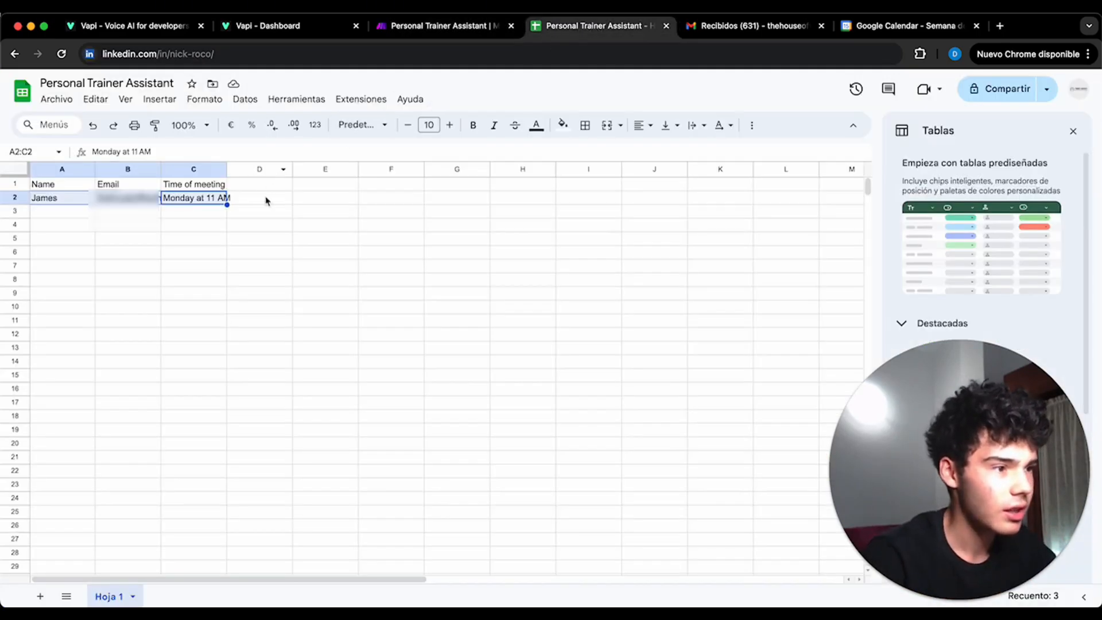
{"action": "left_click", "coordinate": [265, 212]}
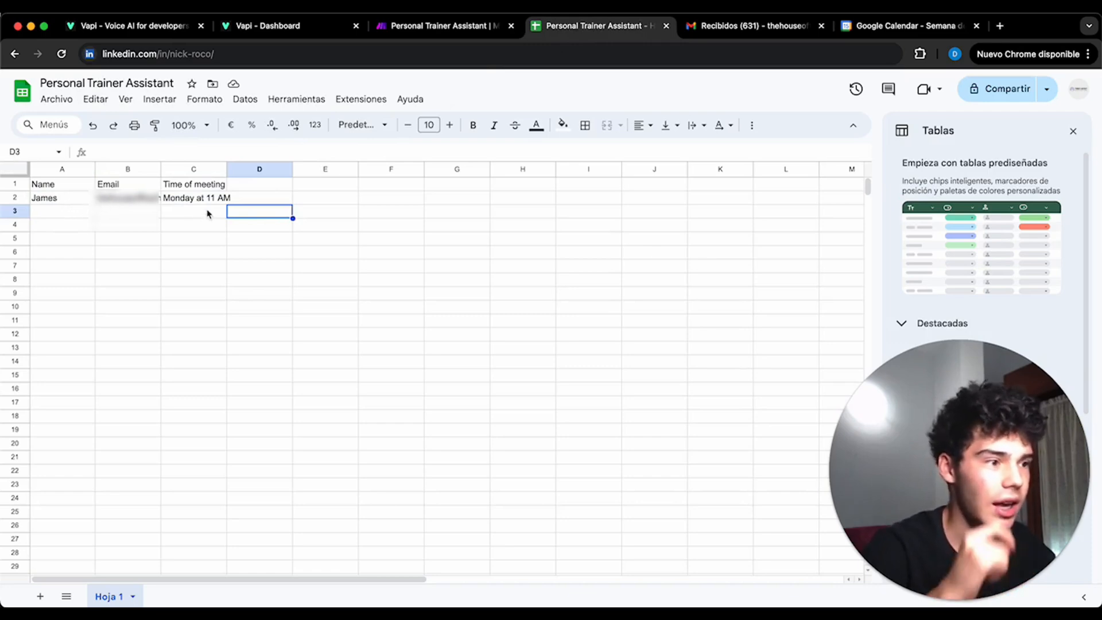
{"action": "left_click", "coordinate": [743, 27]}
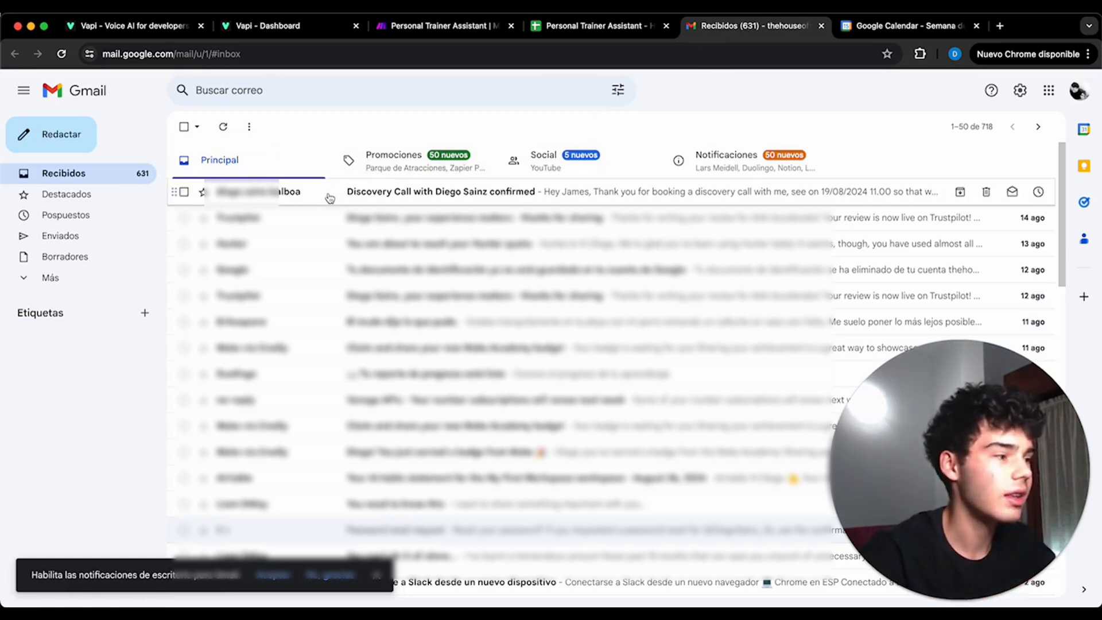
{"action": "left_click", "coordinate": [326, 196]}
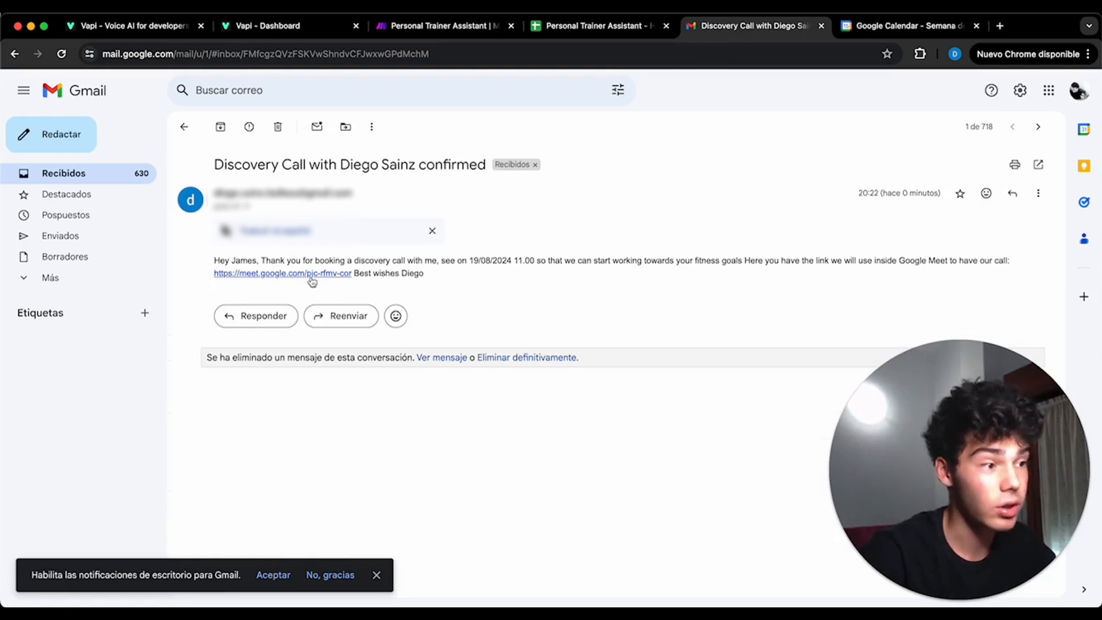
- Switch to Google Calendar and open the details of the discovery call booked on Monday 19 August at 11 AM
{"action": "left_click", "coordinate": [905, 29]}
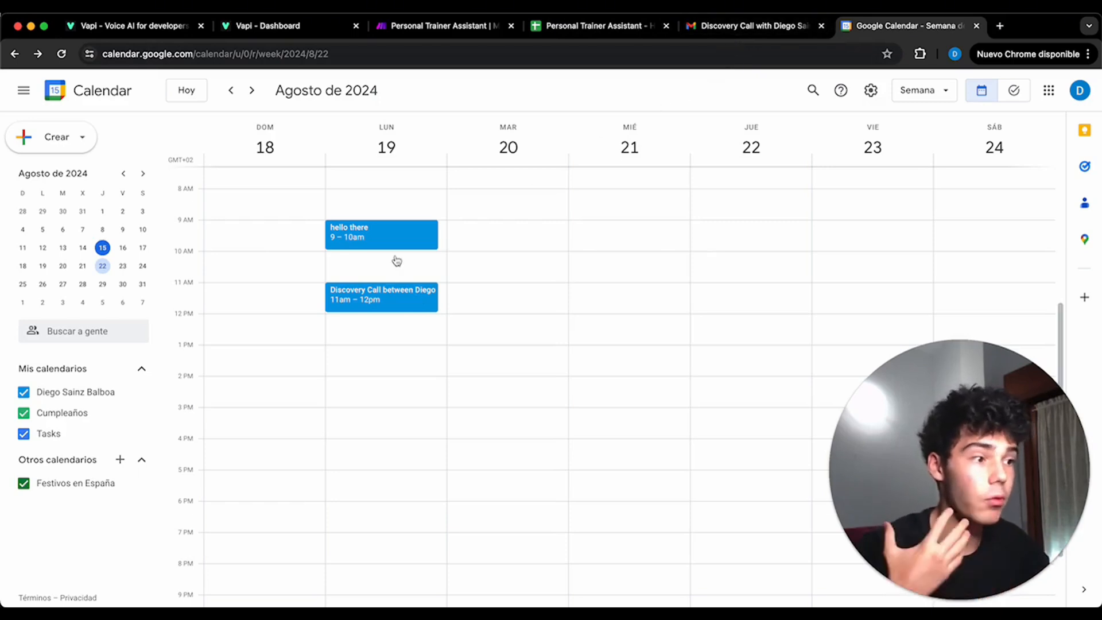
{"action": "left_click", "coordinate": [388, 294]}
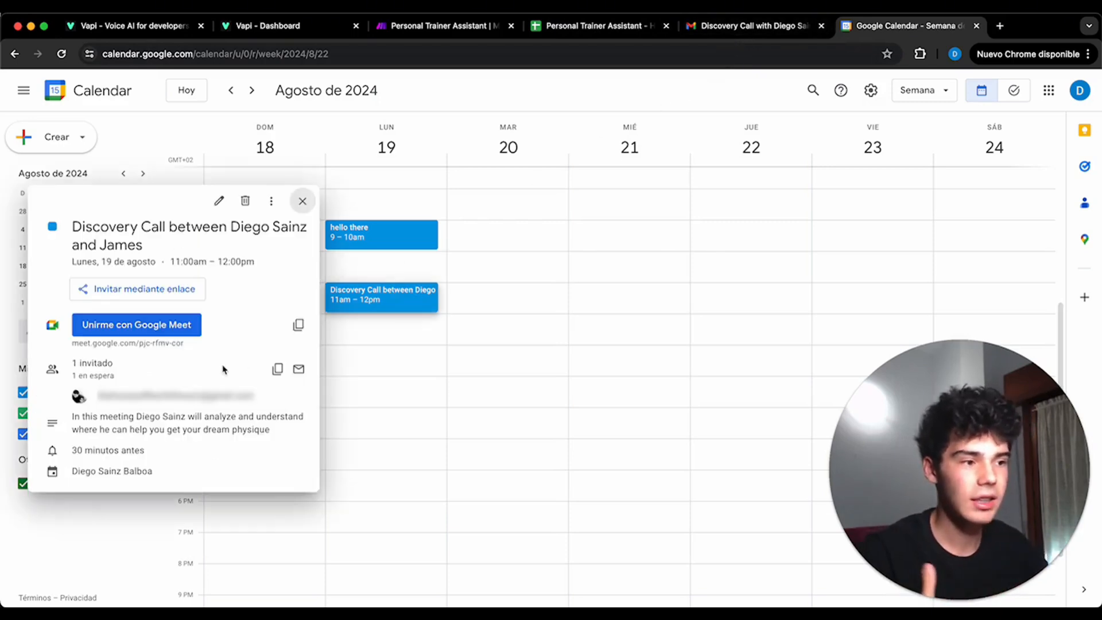